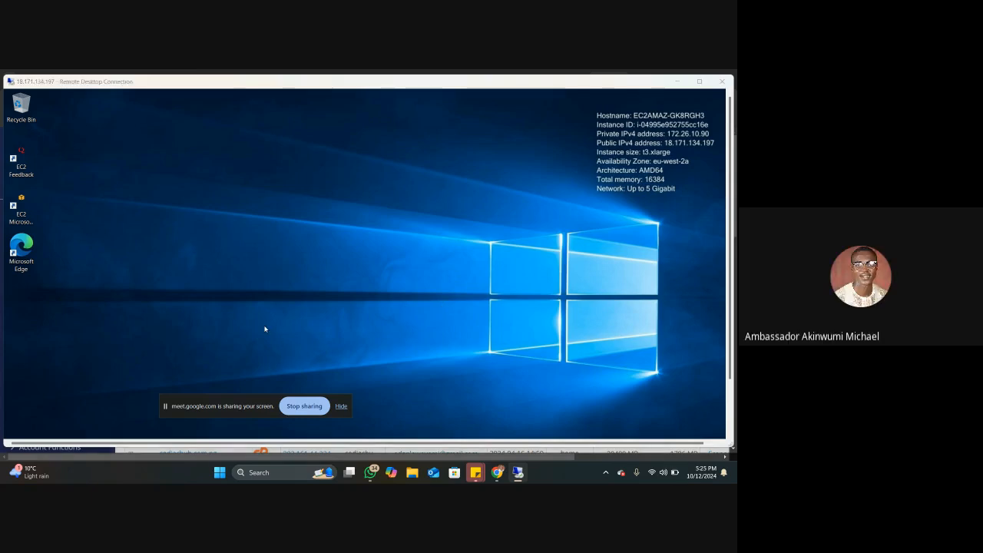
Step: Switch the Remote Desktop session to full screen and open Microsoft Edge on the remote server
{"action": "key", "text": "super"}
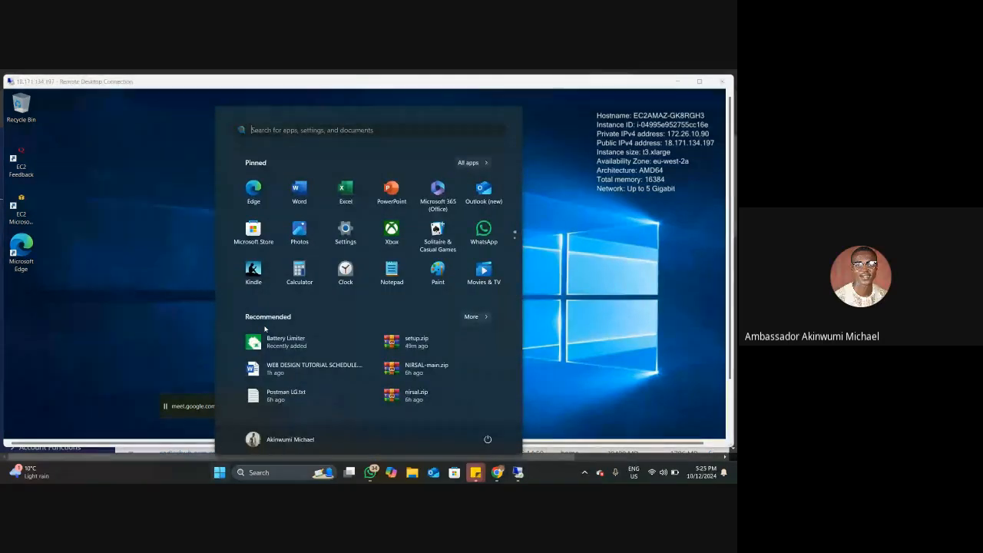
{"action": "key", "text": "super"}
{"action": "left_click", "coordinate": [699, 81]}
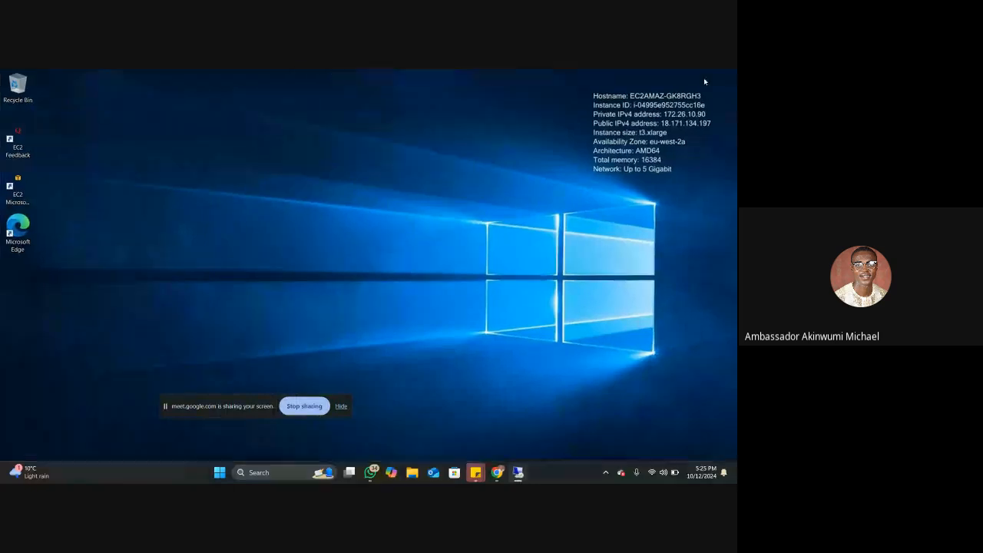
{"action": "left_click", "coordinate": [74, 474]}
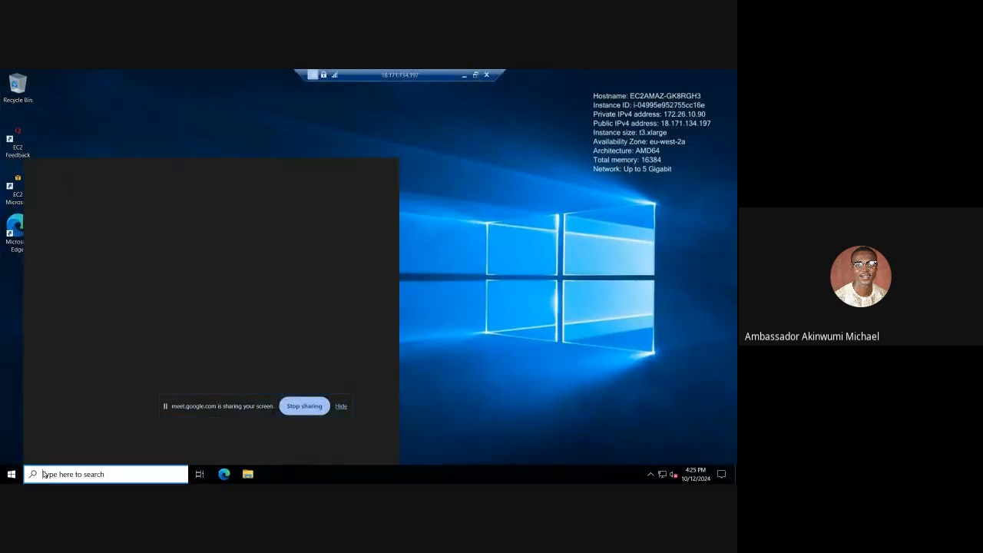
{"action": "double_click", "coordinate": [11, 229]}
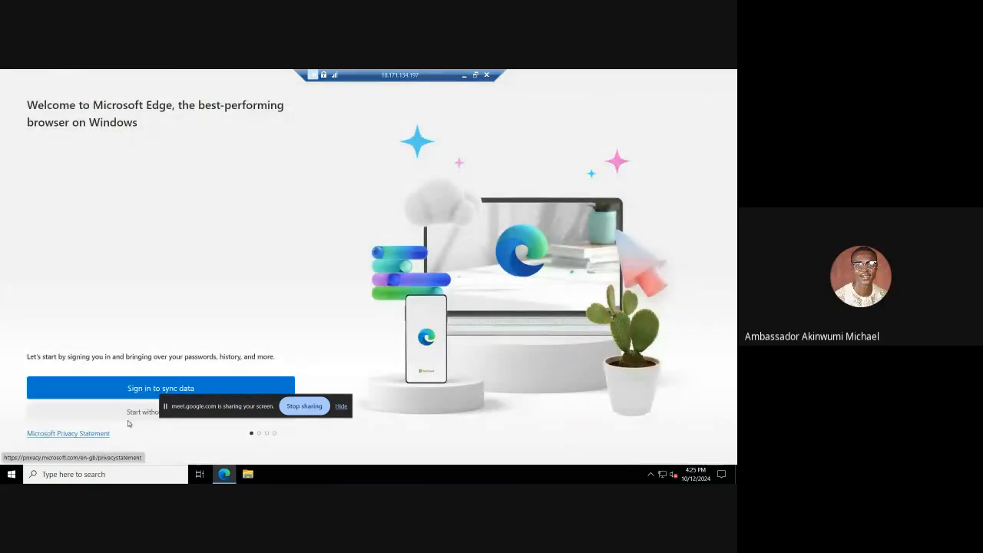
Step: Complete Edge's first-run setup without signing in or importing Google data, and close the extra tab it opens
{"action": "left_click", "coordinate": [128, 419]}
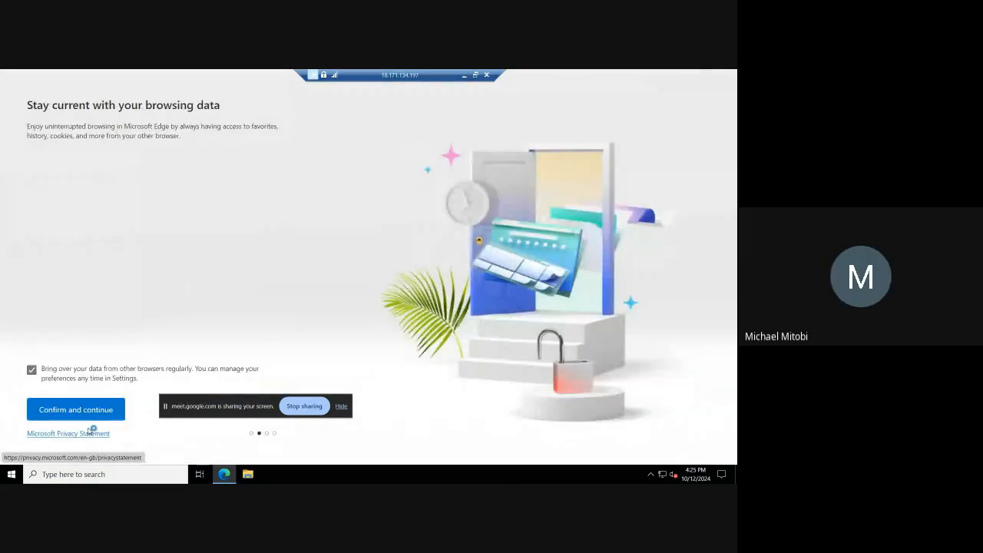
{"action": "left_click", "coordinate": [88, 411]}
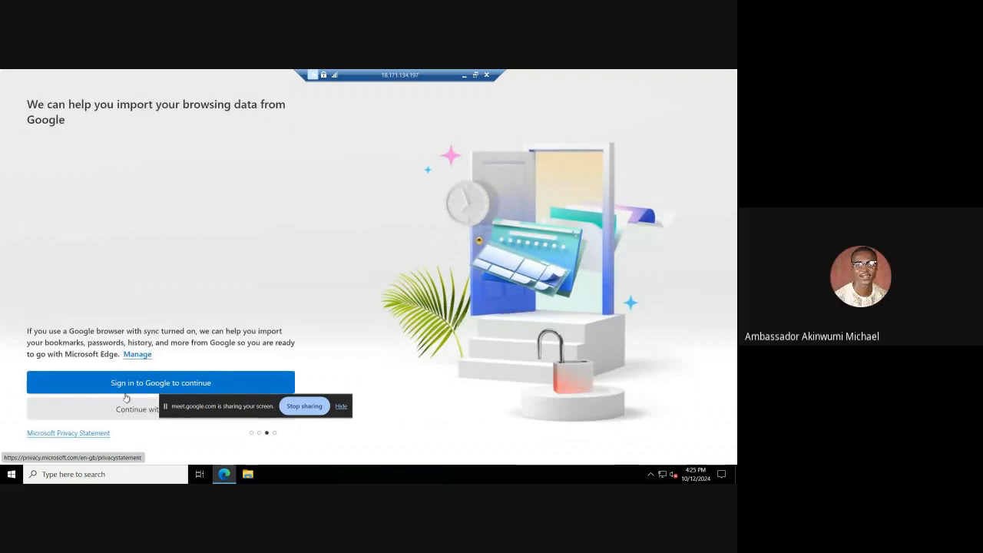
{"action": "left_click", "coordinate": [128, 408]}
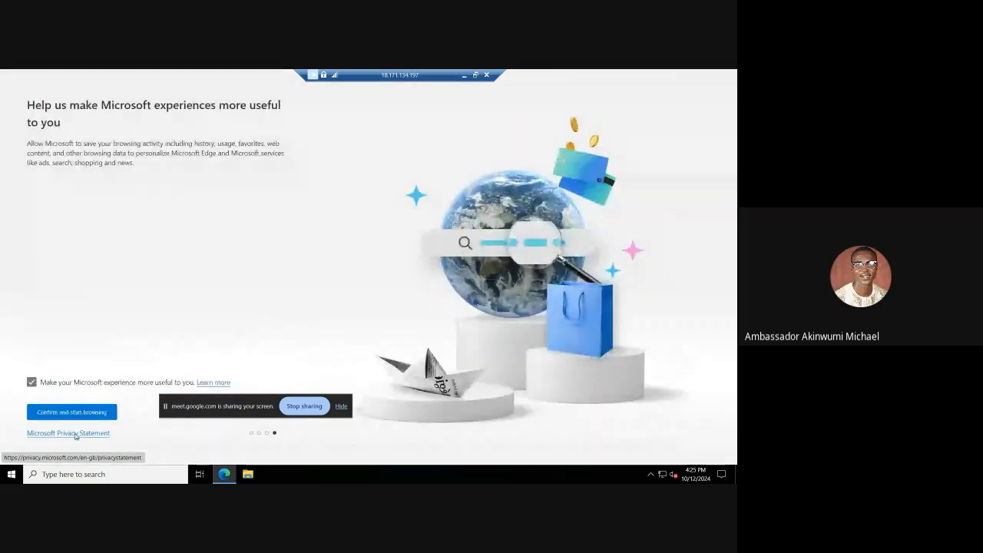
{"action": "left_click", "coordinate": [82, 416]}
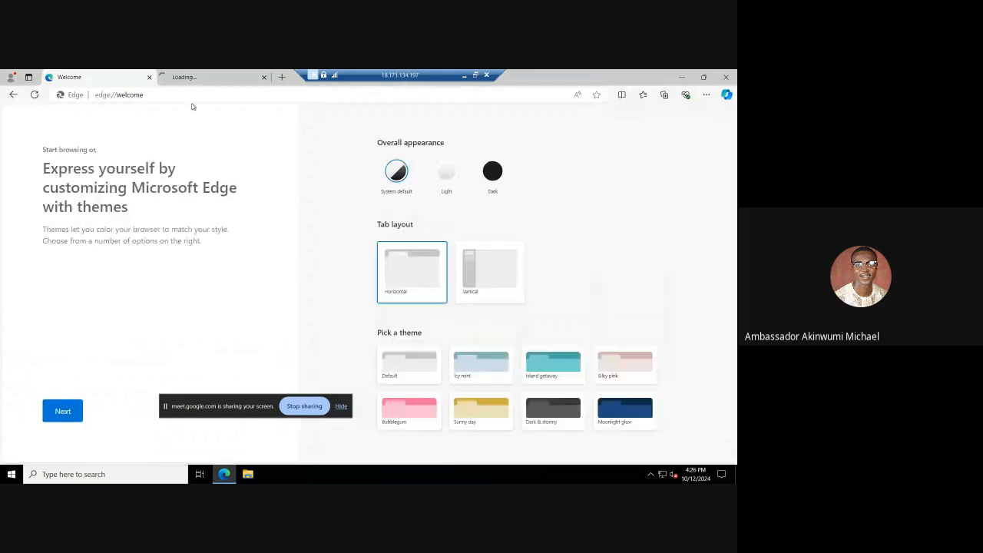
{"action": "left_click", "coordinate": [264, 78]}
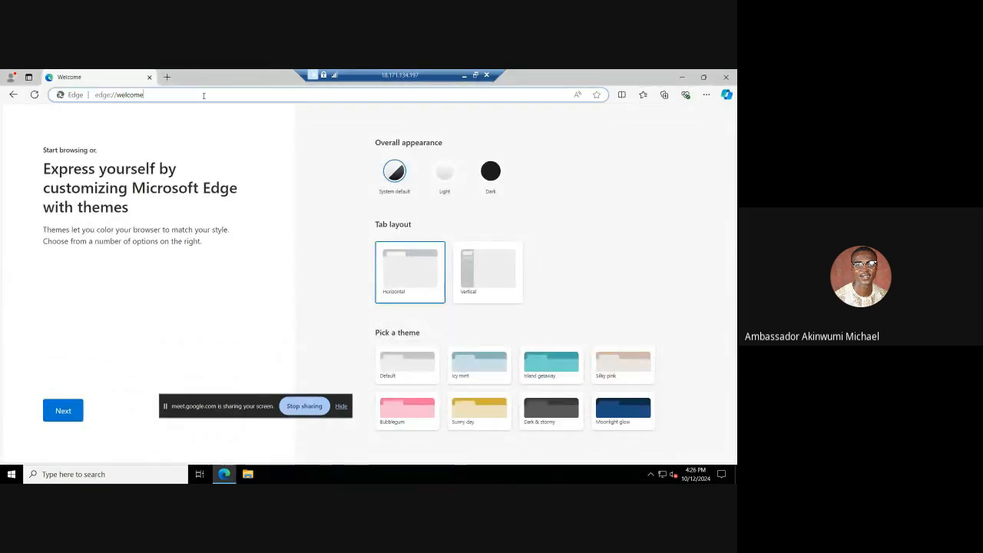
Step: Search the web for "xampp" and accept Bing's cookie consent
{"action": "left_click", "coordinate": [204, 94]}
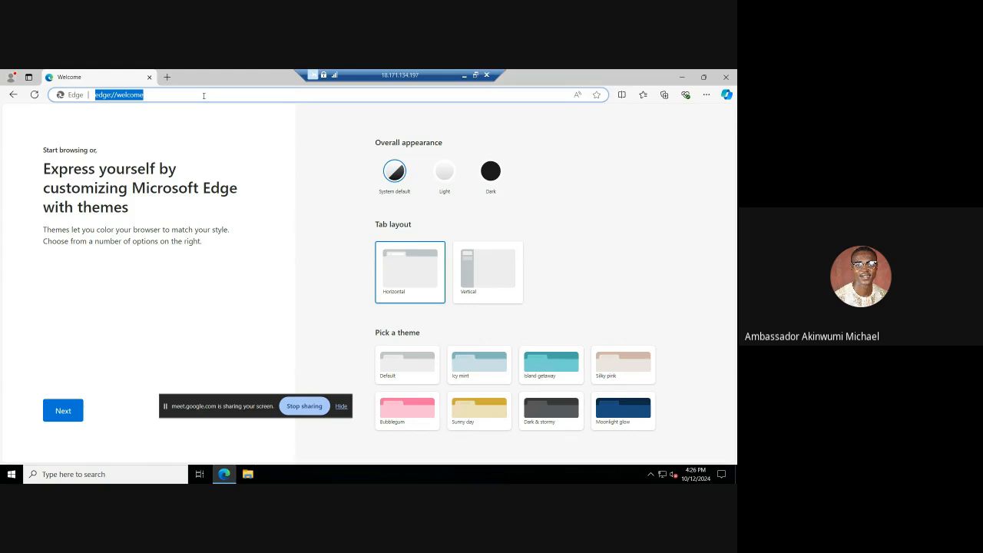
{"action": "type", "text": "xa"}
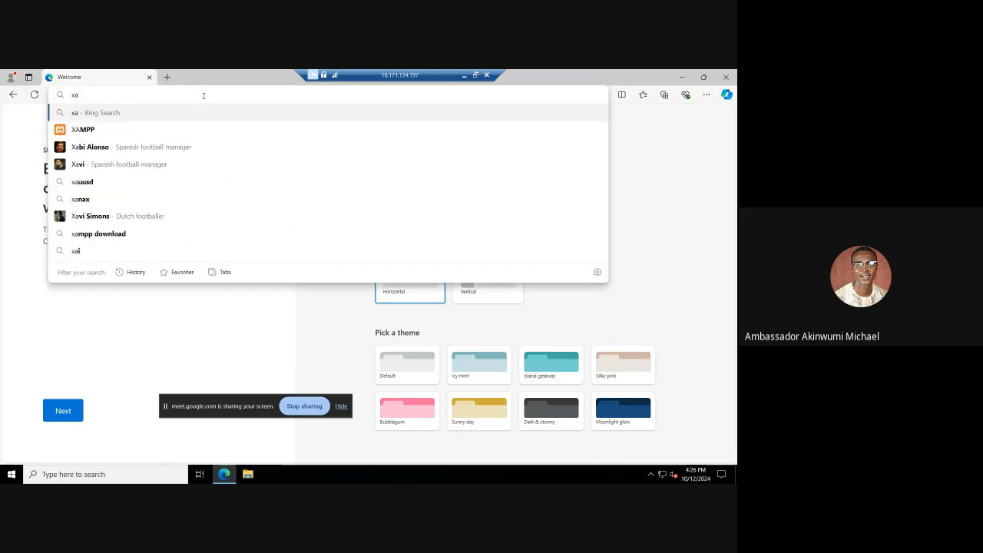
{"action": "type", "text": "mpp"}
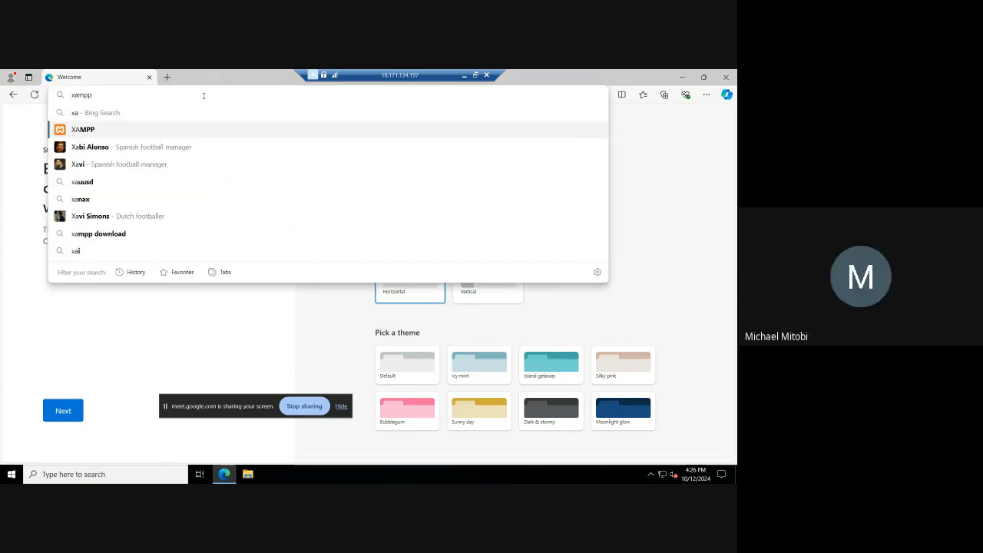
{"action": "key", "text": "Return"}
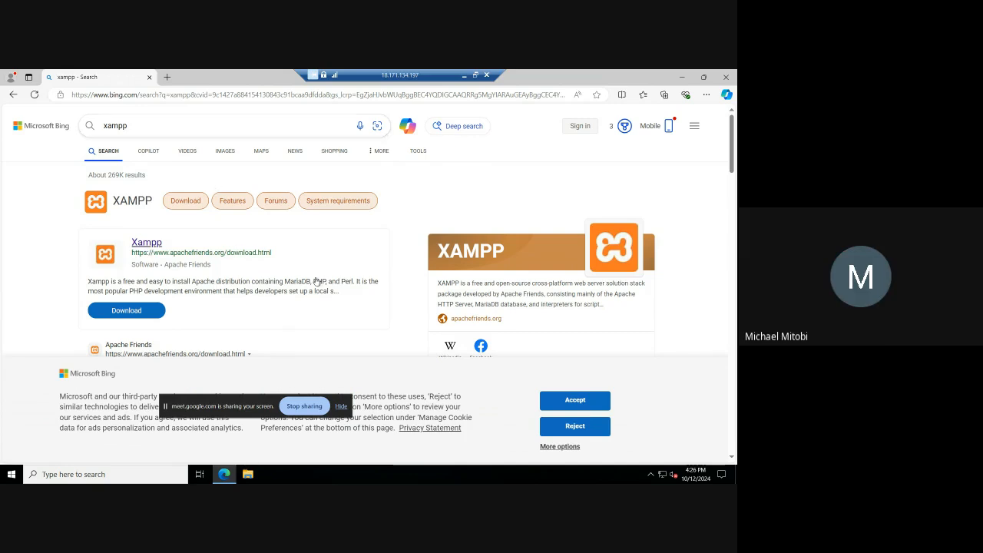
{"action": "left_click", "coordinate": [574, 400]}
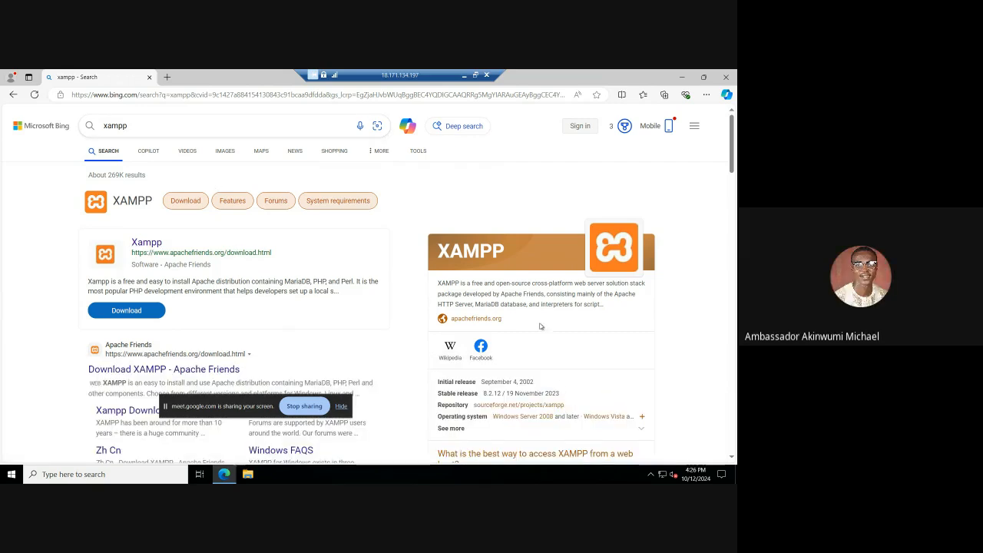
Step: Open the Apache Friends XAMPP download page from the search results and find the Windows versions
{"action": "scroll", "coordinate": [298, 290], "scroll_direction": "down", "scroll_amount": 1}
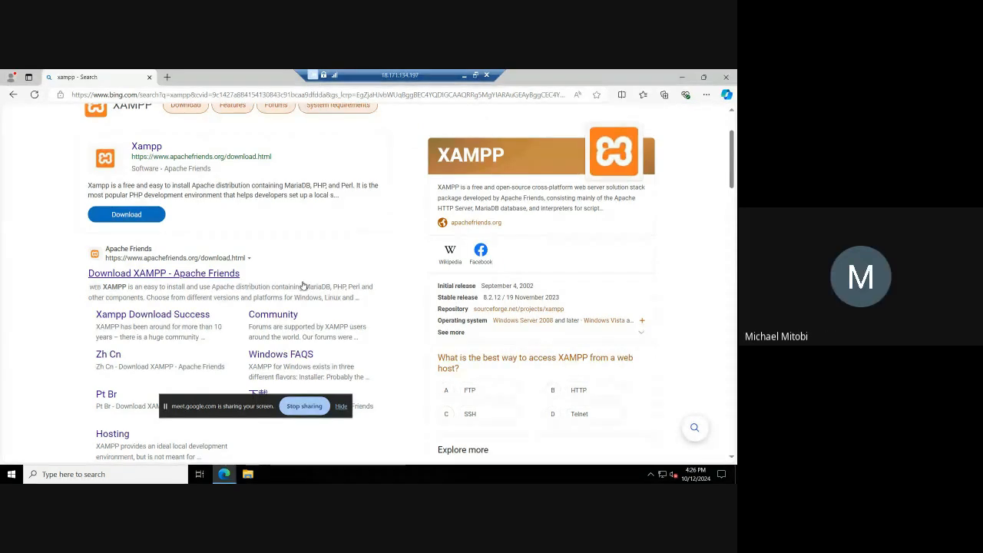
{"action": "left_click", "coordinate": [128, 214]}
{"action": "scroll", "coordinate": [224, 235], "scroll_direction": "down", "scroll_amount": 2}
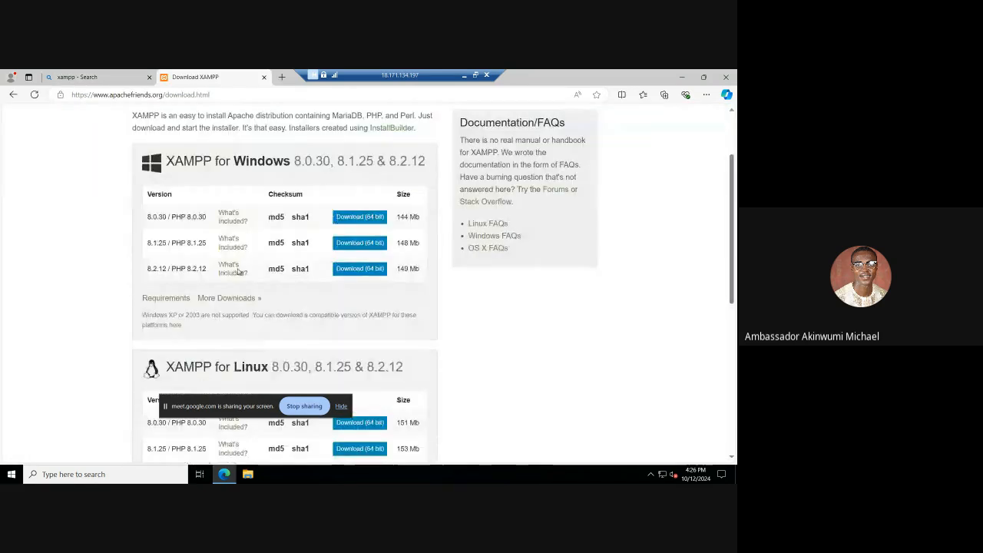
Step: Try to download the 64-bit XAMPP 8.0.30 installer for Windows, accepting SourceForge's privacy terms, and return to the version list
{"action": "left_click", "coordinate": [358, 217]}
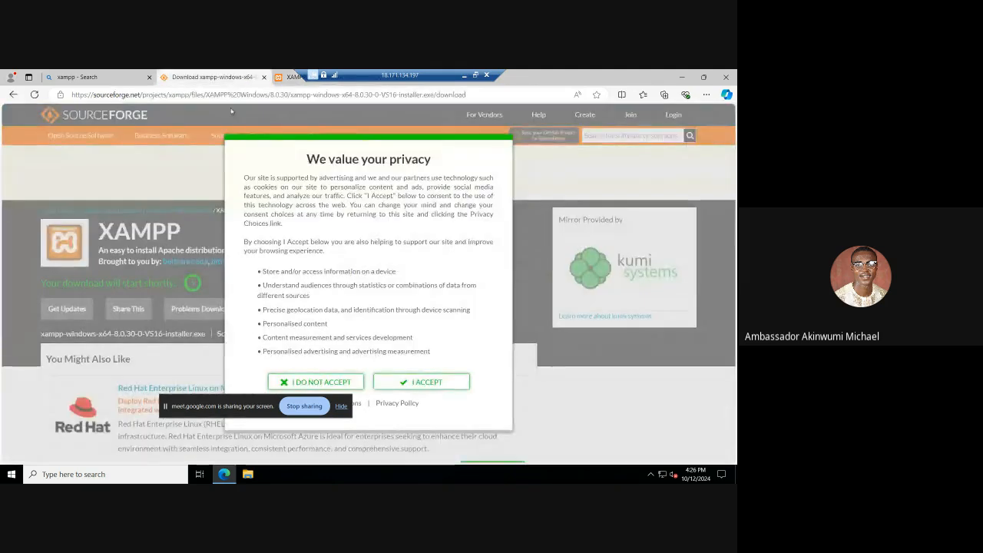
{"action": "left_click", "coordinate": [421, 383]}
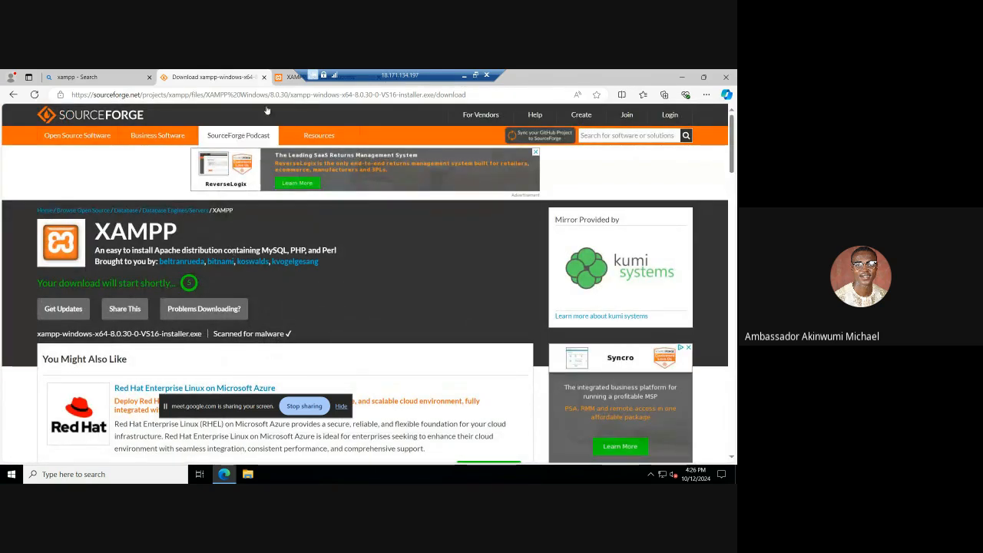
{"action": "left_click", "coordinate": [288, 77]}
{"action": "left_click", "coordinate": [230, 78]}
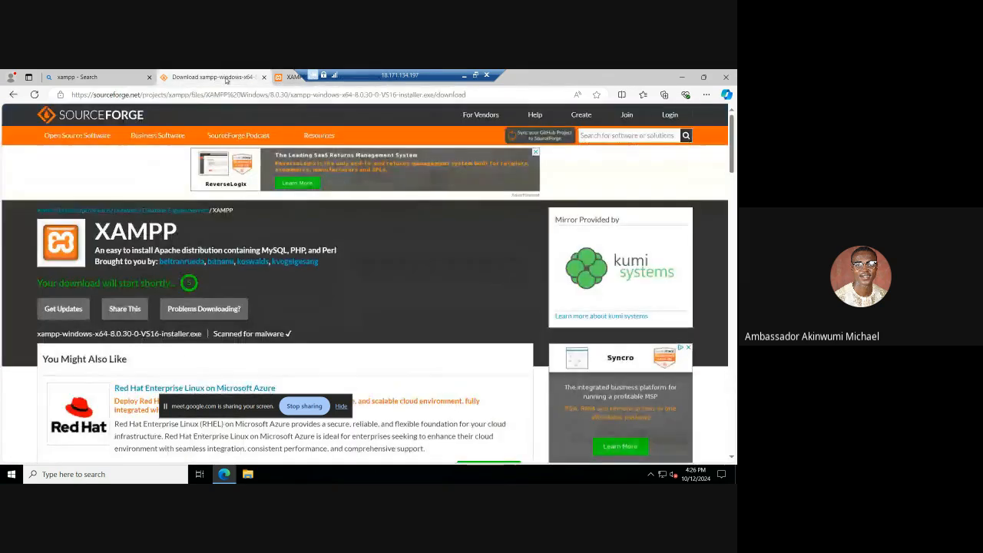
{"action": "key", "text": "alt+Left"}
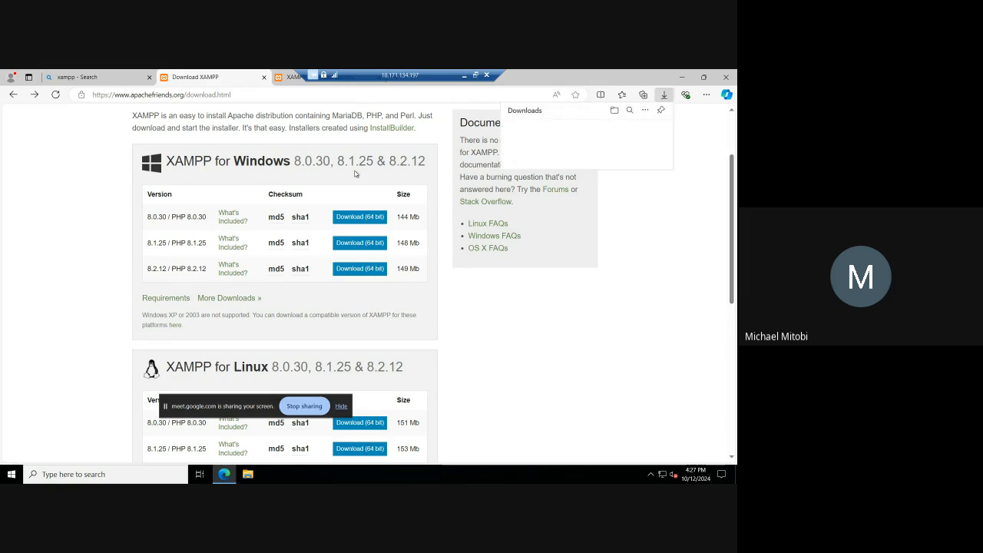
Step: Download the 64-bit XAMPP 8.2.12 installer for Windows, using the latest-version download on SourceForge's files page
{"action": "left_click", "coordinate": [368, 269]}
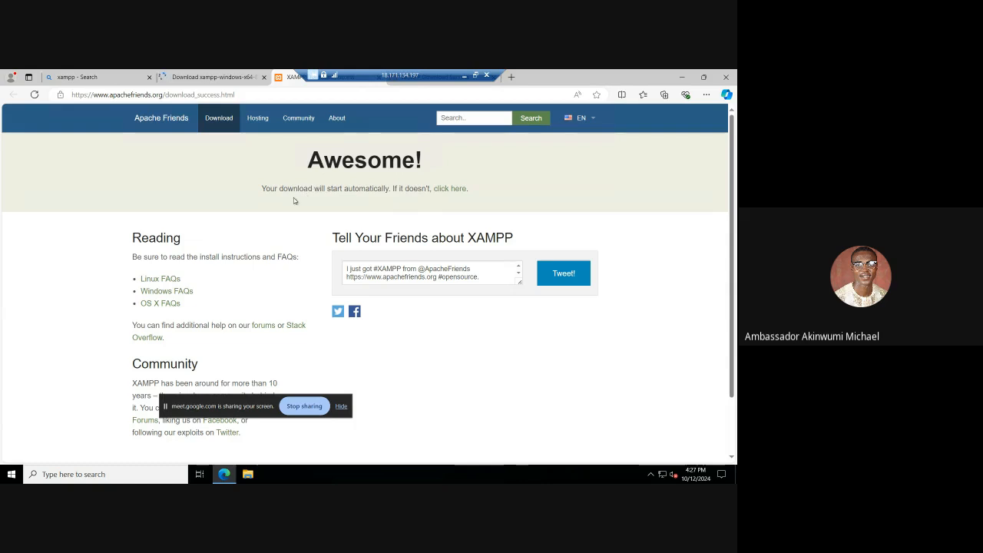
{"action": "scroll", "coordinate": [336, 199], "scroll_direction": "down", "scroll_amount": 1}
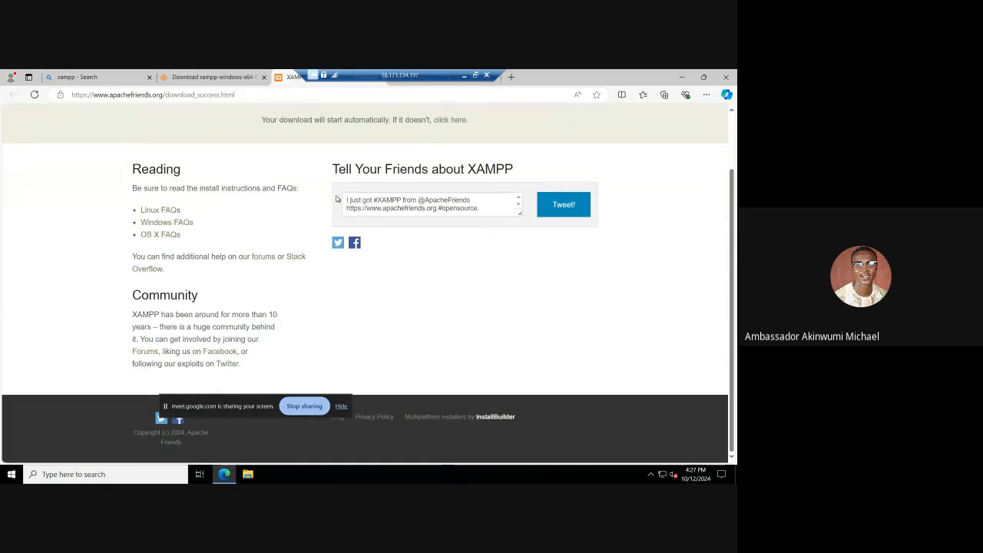
{"action": "scroll", "coordinate": [325, 222], "scroll_direction": "up", "scroll_amount": 1}
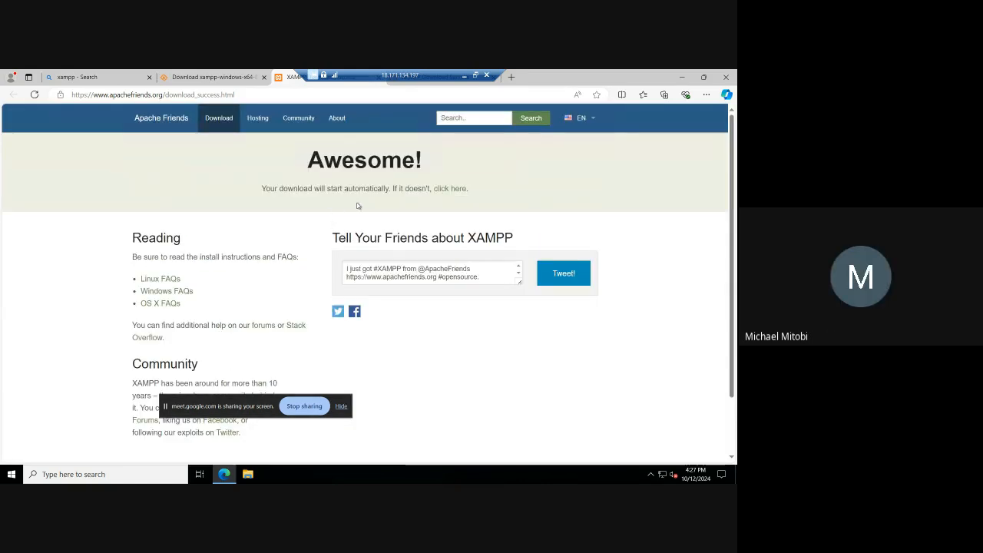
{"action": "left_click", "coordinate": [454, 188]}
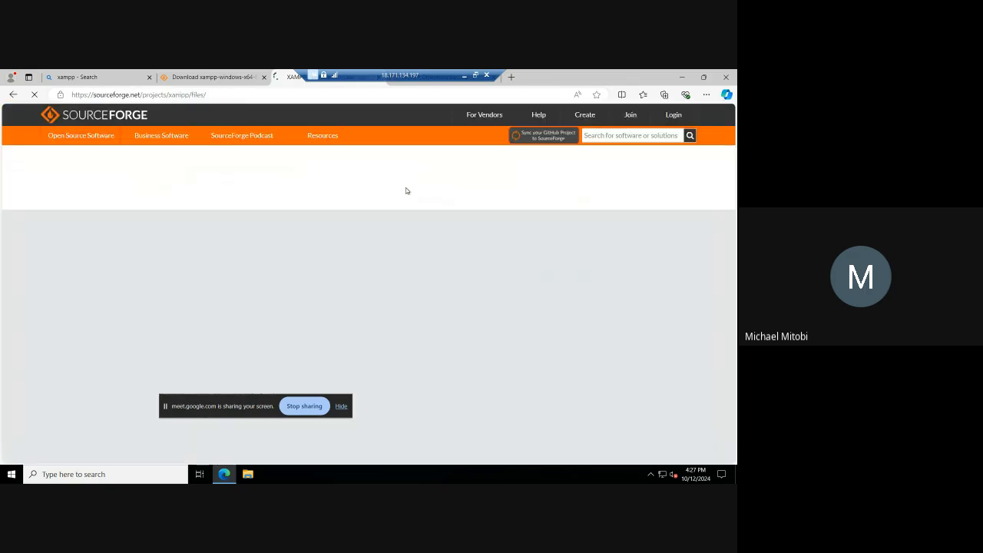
{"action": "scroll", "coordinate": [406, 192], "scroll_direction": "down", "scroll_amount": 1}
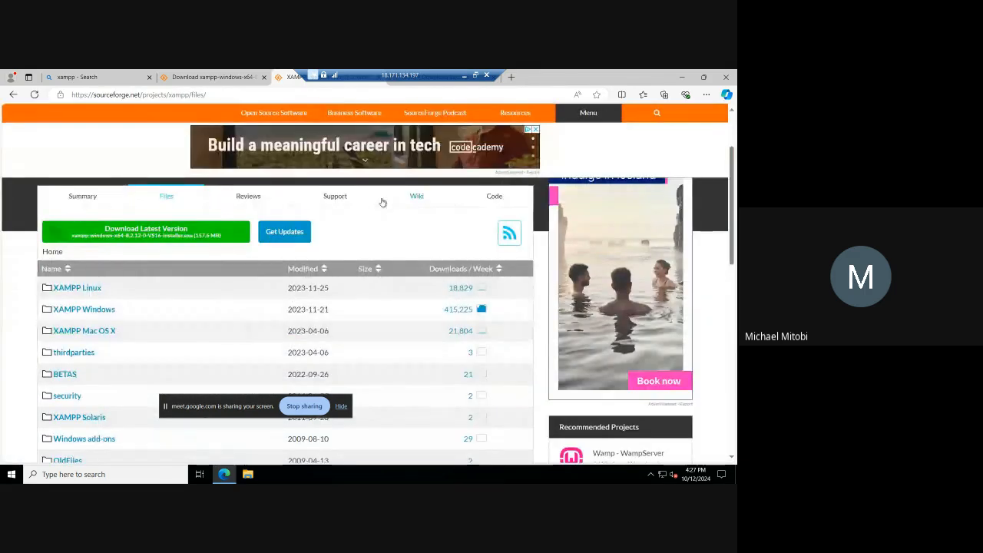
{"action": "left_click", "coordinate": [165, 236]}
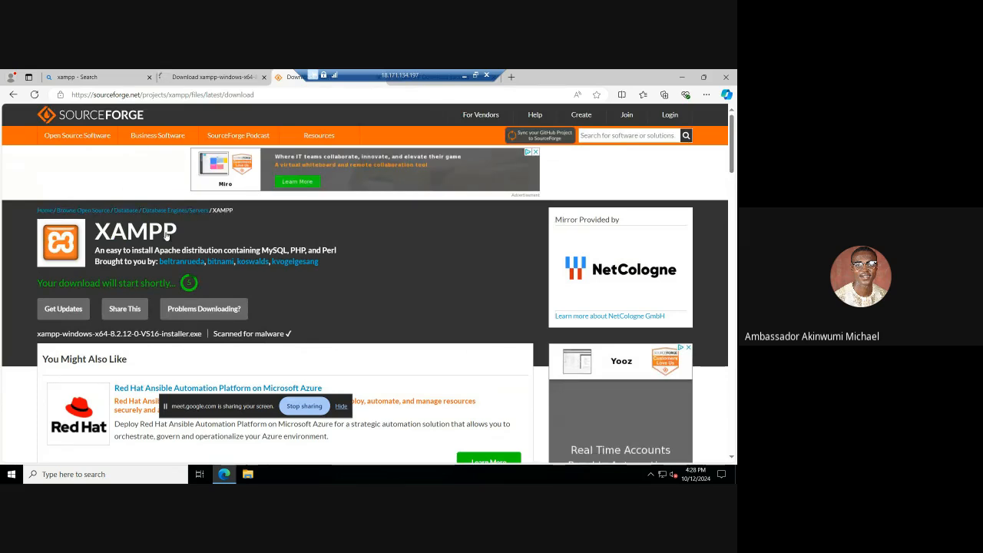
{"action": "scroll", "coordinate": [266, 285], "scroll_direction": "down", "scroll_amount": 1}
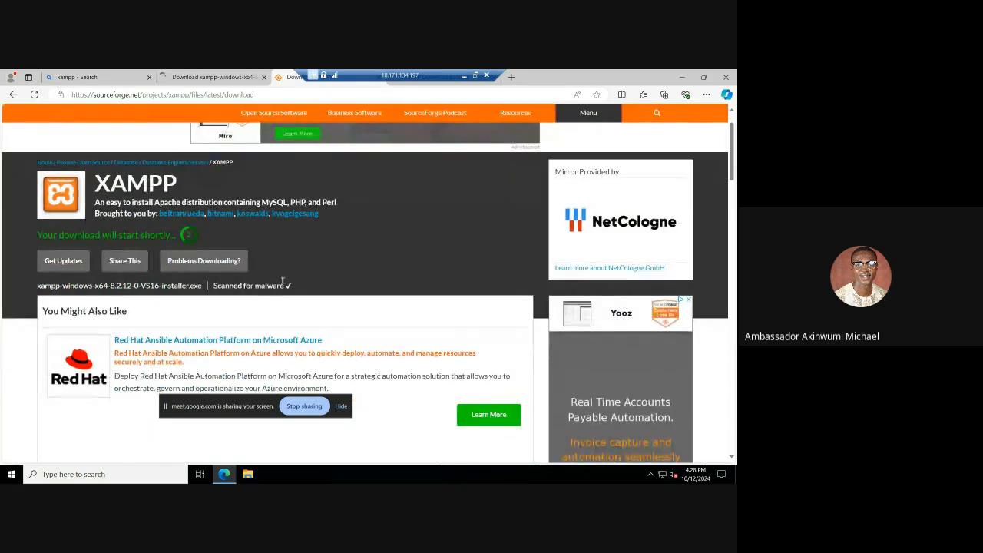
{"action": "scroll", "coordinate": [283, 280], "scroll_direction": "up", "scroll_amount": 1}
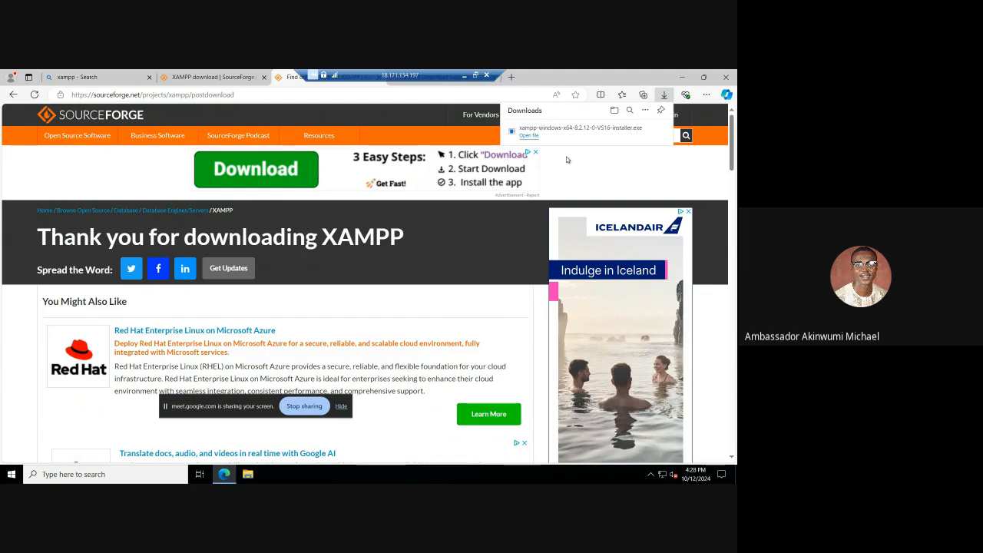
Step: Run the downloaded XAMPP installer, acknowledge the User Account Control warning, and proceed to component selection
{"action": "left_click", "coordinate": [529, 135]}
{"action": "left_click", "coordinate": [507, 219]}
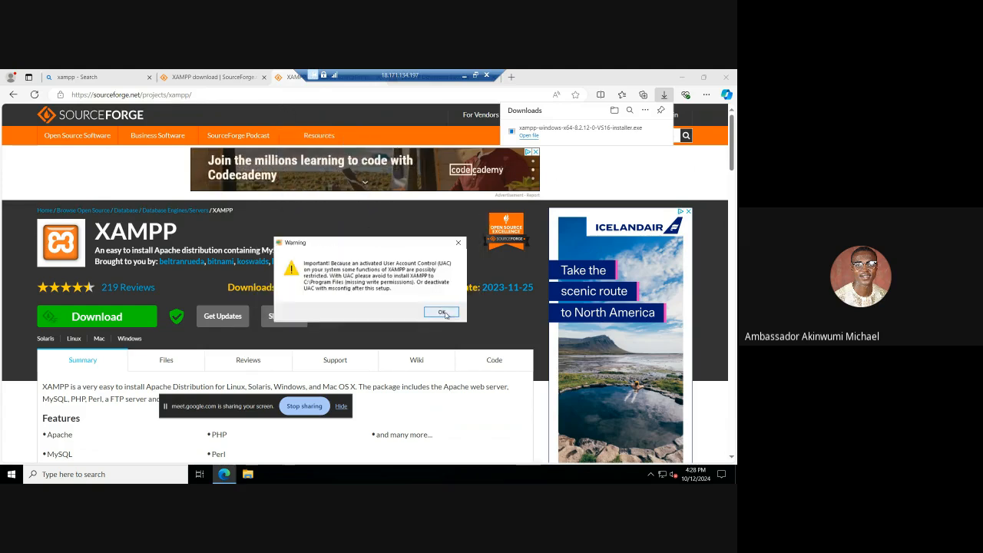
{"action": "left_click", "coordinate": [443, 313]}
{"action": "left_click", "coordinate": [420, 365]}
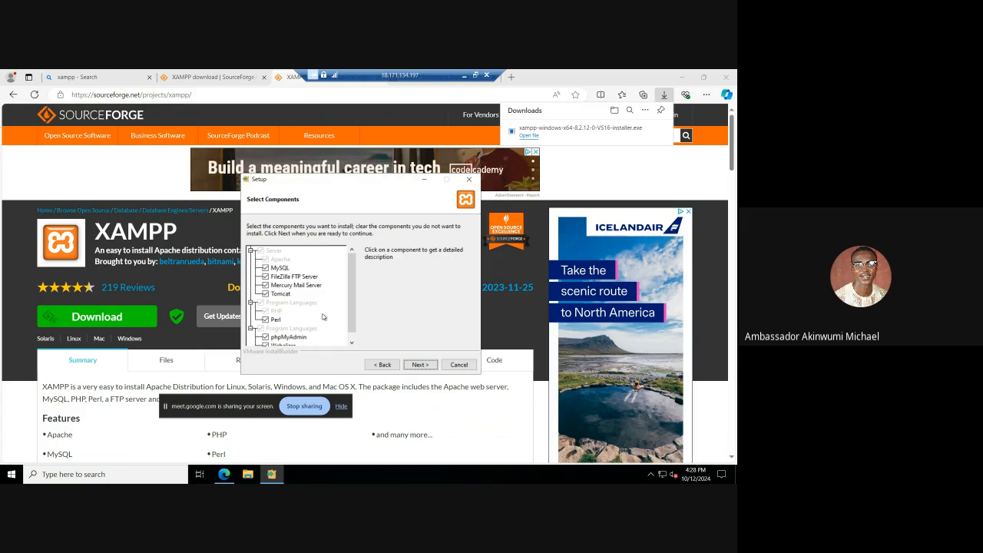
Step: Keep the default components and the C:\xampp folder, start the XAMPP installation, and return to the browser
{"action": "left_click", "coordinate": [420, 364]}
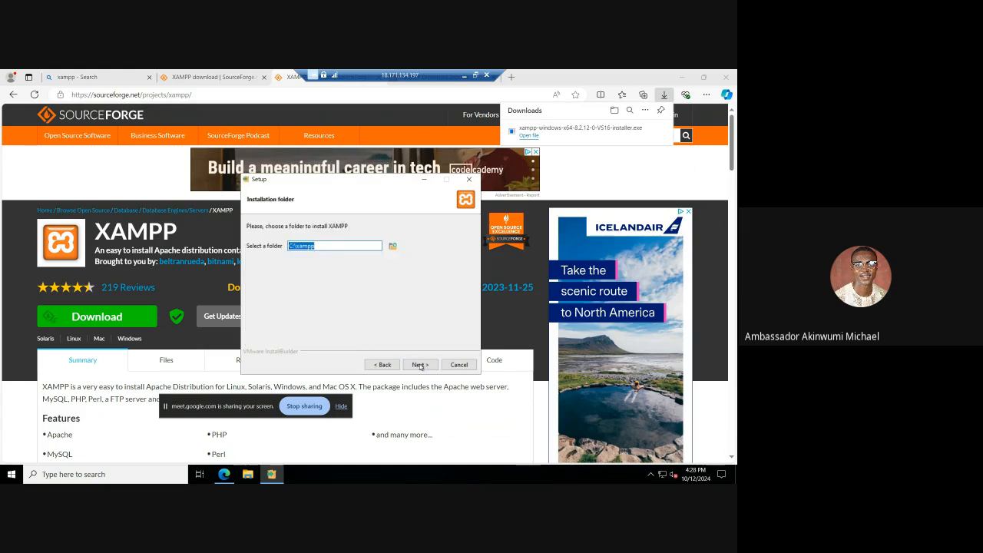
{"action": "left_click", "coordinate": [420, 365]}
{"action": "left_click", "coordinate": [420, 365]}
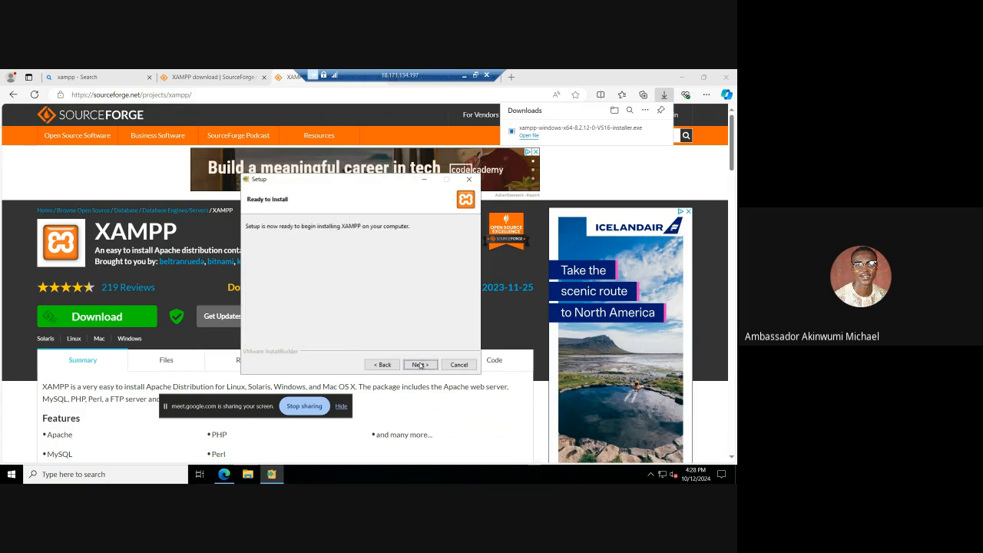
{"action": "left_click", "coordinate": [420, 365]}
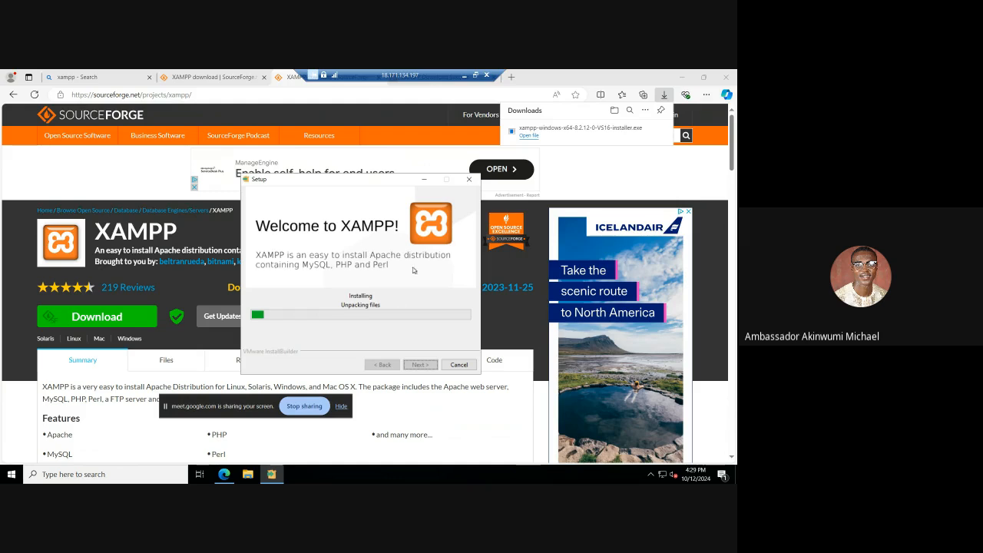
{"action": "left_click", "coordinate": [323, 102]}
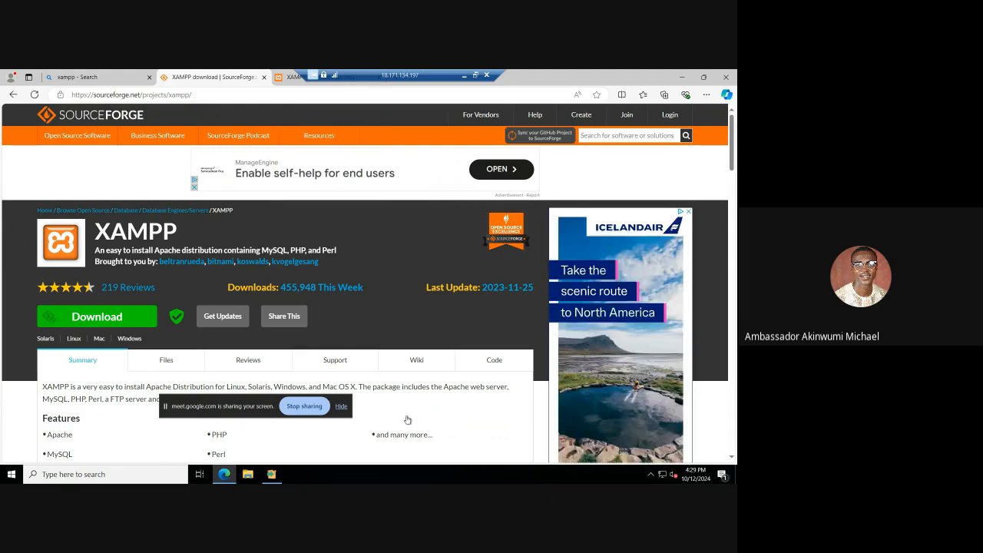
Step: Search the web for "wordpress download" from the XAMPP download confirmation page and open WordPress.org's download page
{"action": "left_click", "coordinate": [273, 474]}
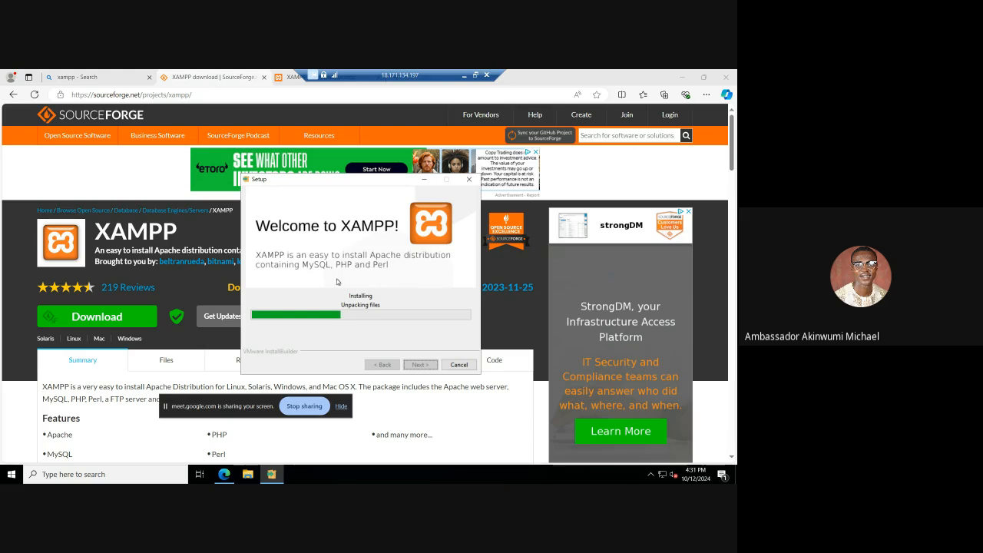
{"action": "left_click", "coordinate": [283, 77]}
{"action": "left_click", "coordinate": [278, 93]}
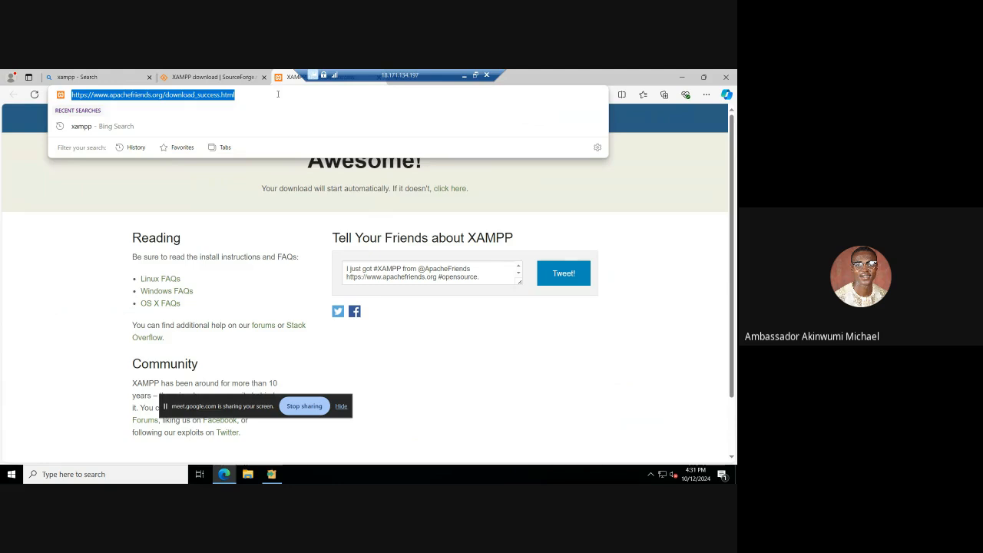
{"action": "type", "text": "wor"}
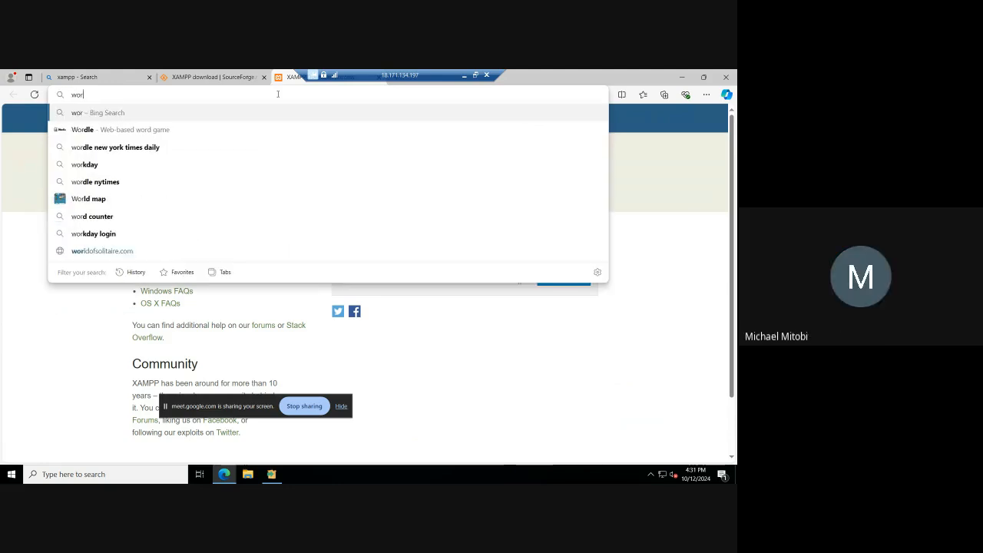
{"action": "type", "text": "dpress"}
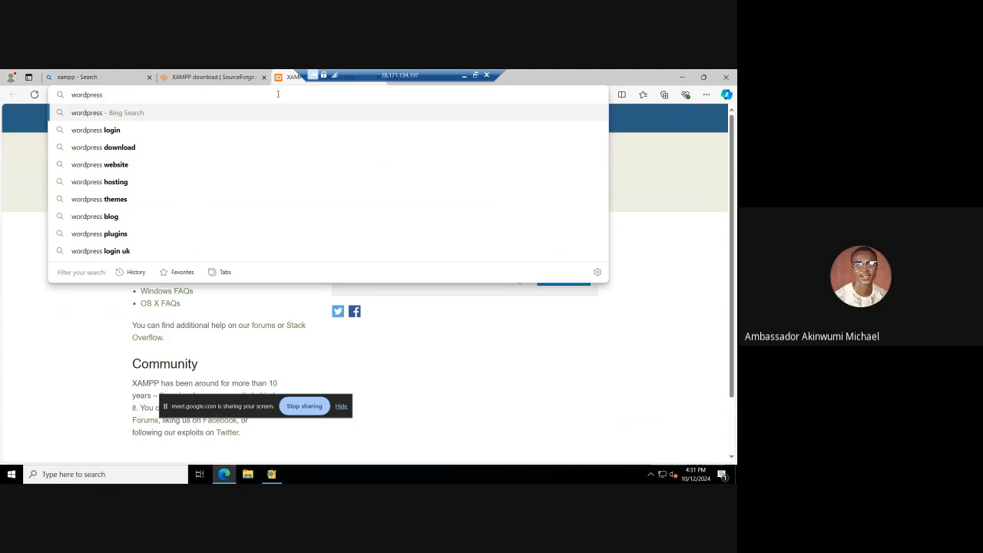
{"action": "key", "text": "Down"}
{"action": "key", "text": "Down"}
{"action": "key", "text": "Return"}
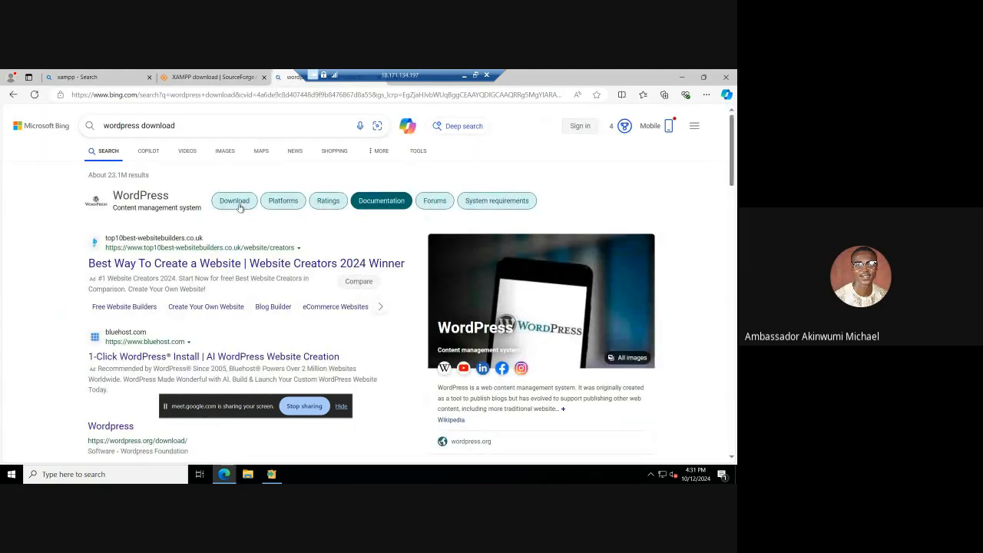
{"action": "scroll", "coordinate": [180, 332], "scroll_direction": "down", "scroll_amount": 3}
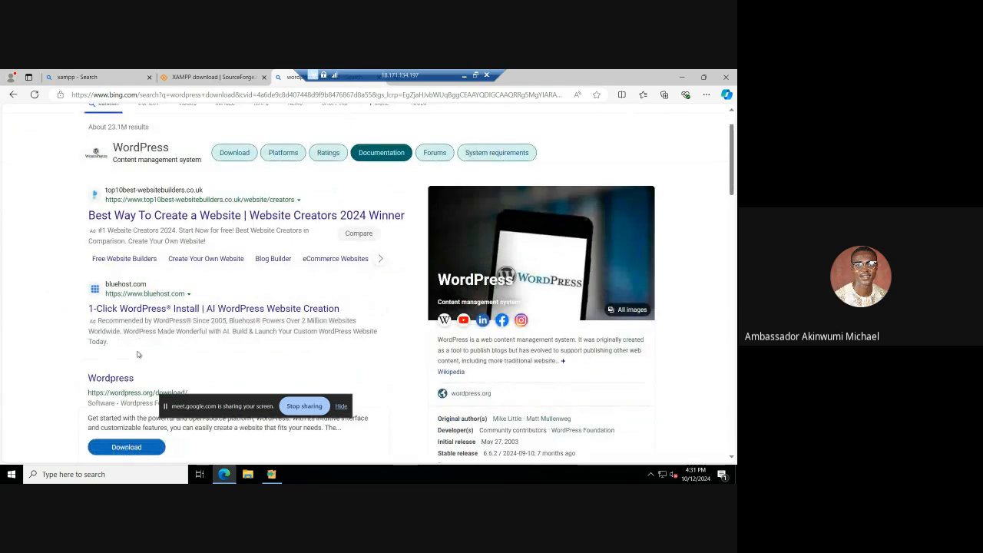
{"action": "left_click", "coordinate": [126, 302]}
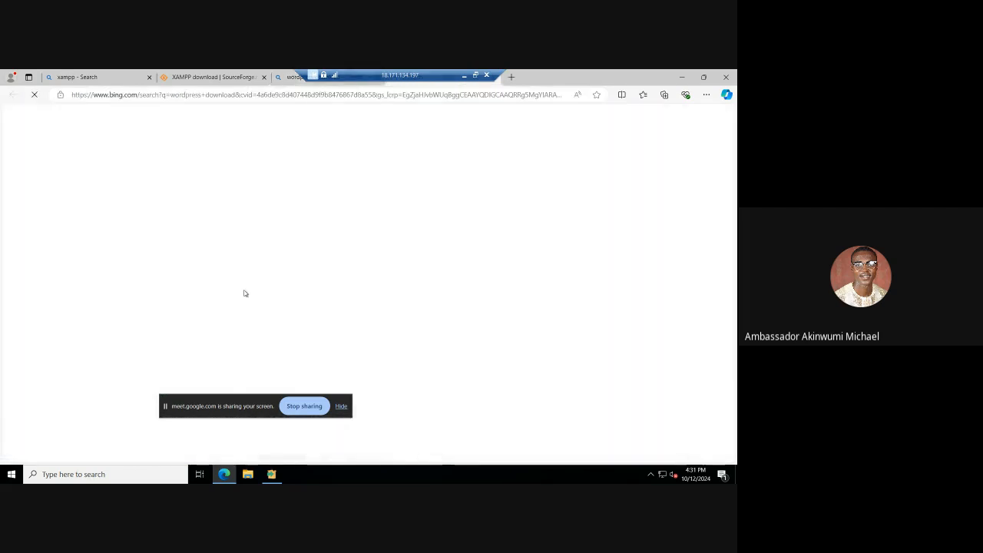
Step: Check the recommended PHP version for WordPress, download WordPress 6.6.2, and dismiss the thank-you message
{"action": "scroll", "coordinate": [296, 250], "scroll_direction": "down", "scroll_amount": 2}
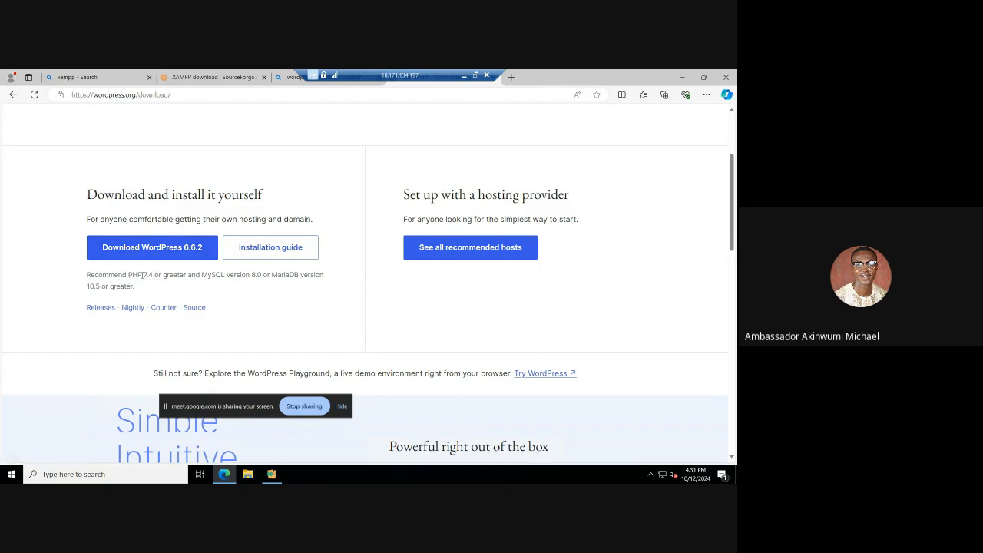
{"action": "double_click", "coordinate": [147, 276]}
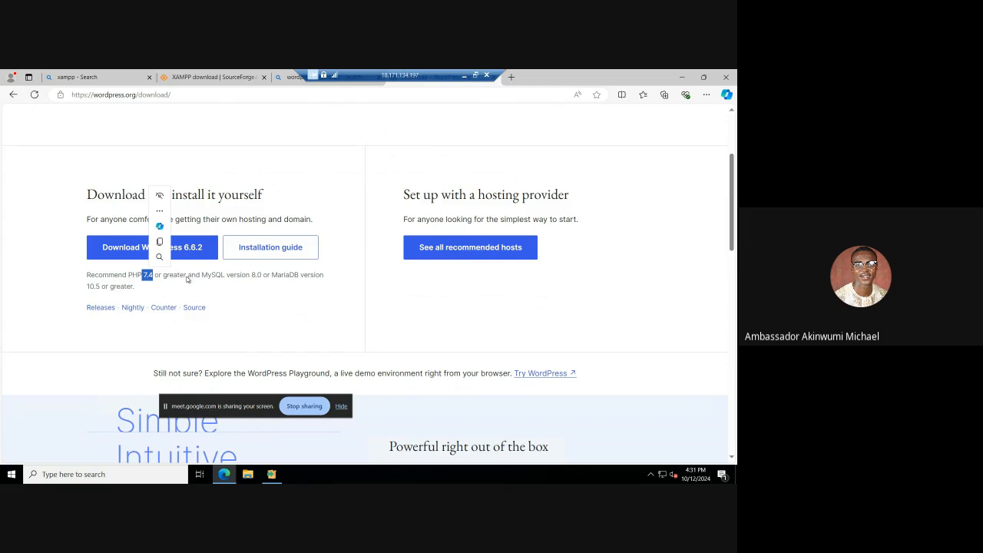
{"action": "left_click", "coordinate": [185, 276]}
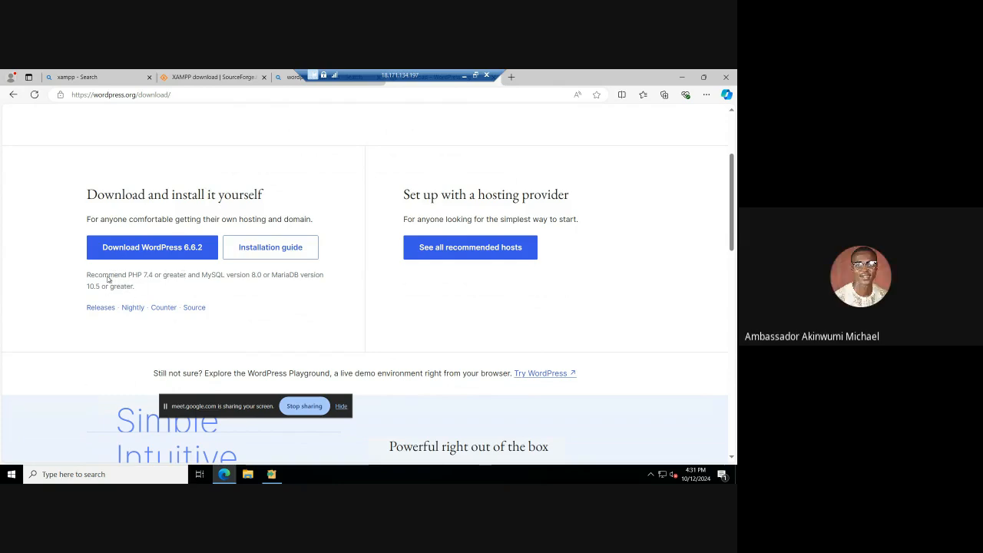
{"action": "left_click", "coordinate": [161, 248]}
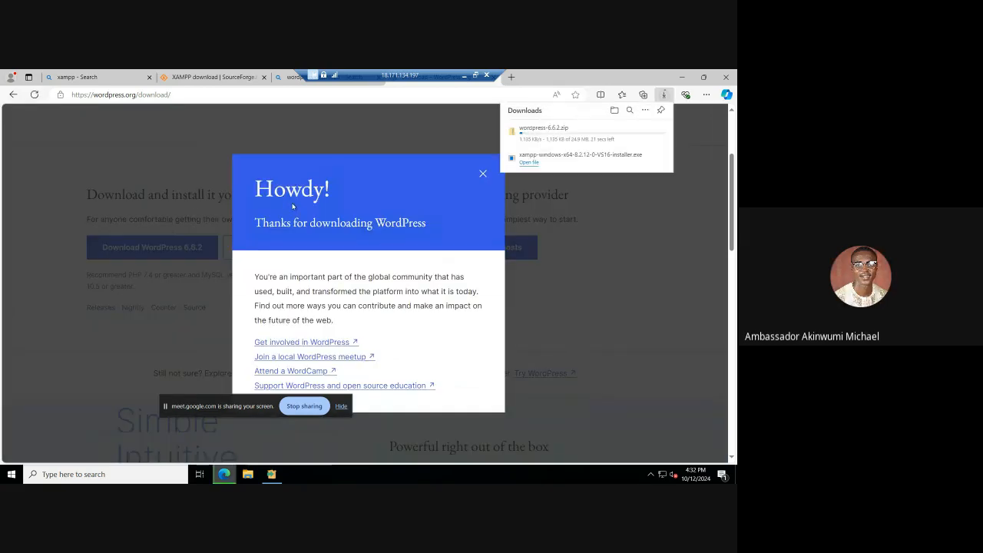
{"action": "left_click", "coordinate": [483, 173]}
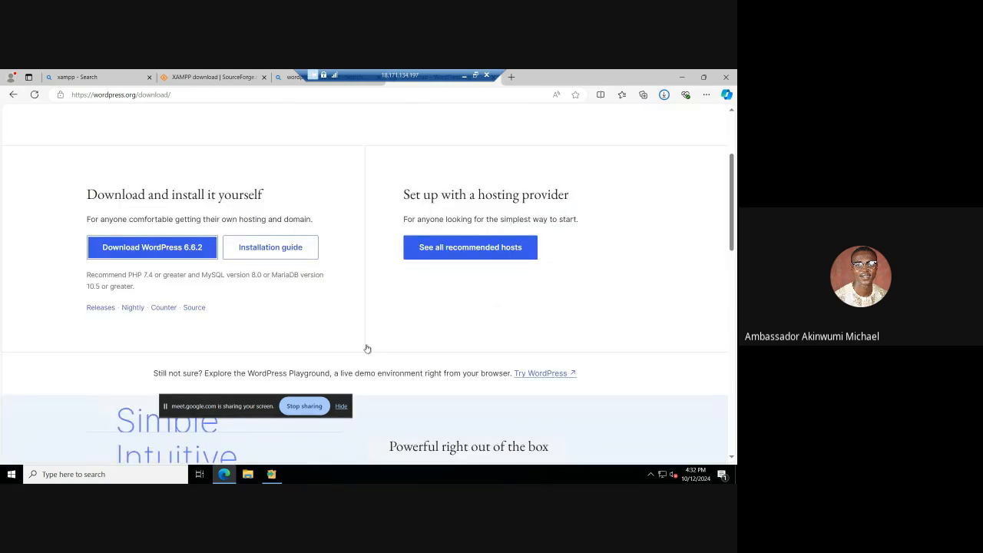
Step: Check the progress of the XAMPP installation and of the WordPress zip download
{"action": "left_click", "coordinate": [271, 474]}
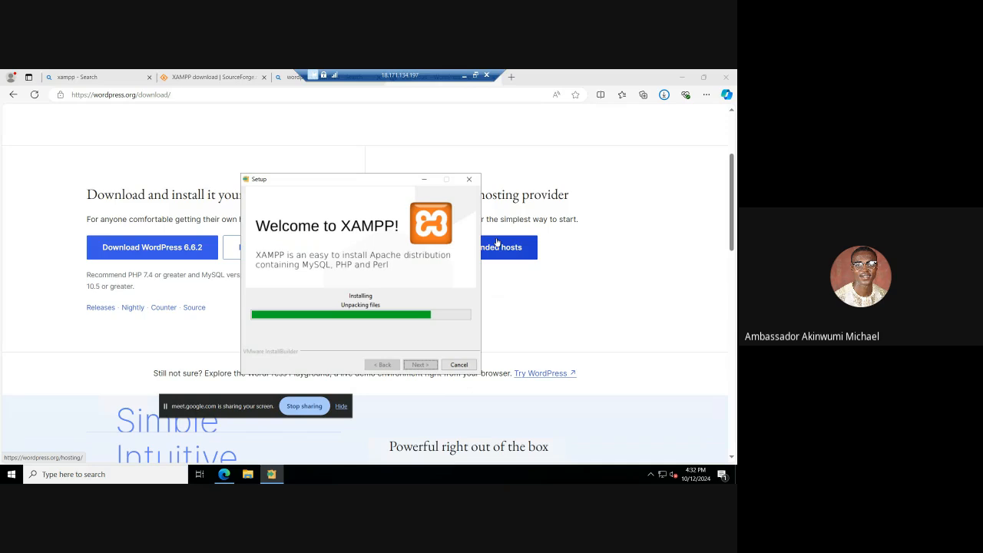
{"action": "left_click", "coordinate": [463, 75]}
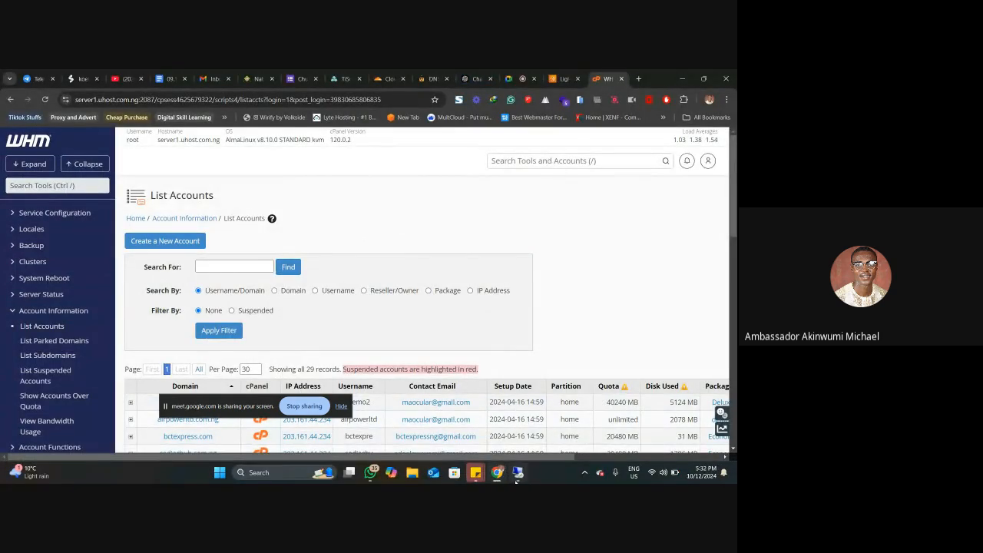
{"action": "left_click", "coordinate": [516, 472]}
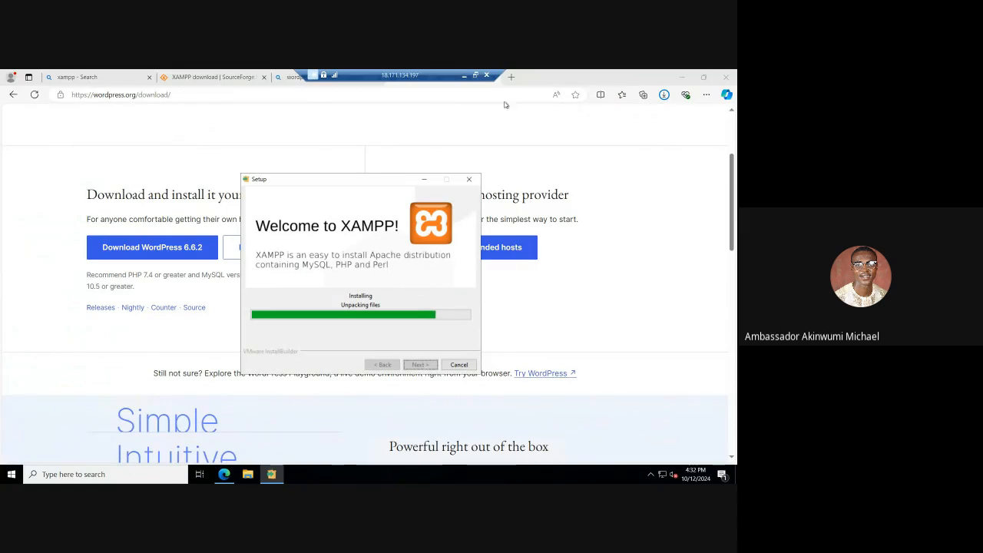
{"action": "left_click", "coordinate": [663, 95]}
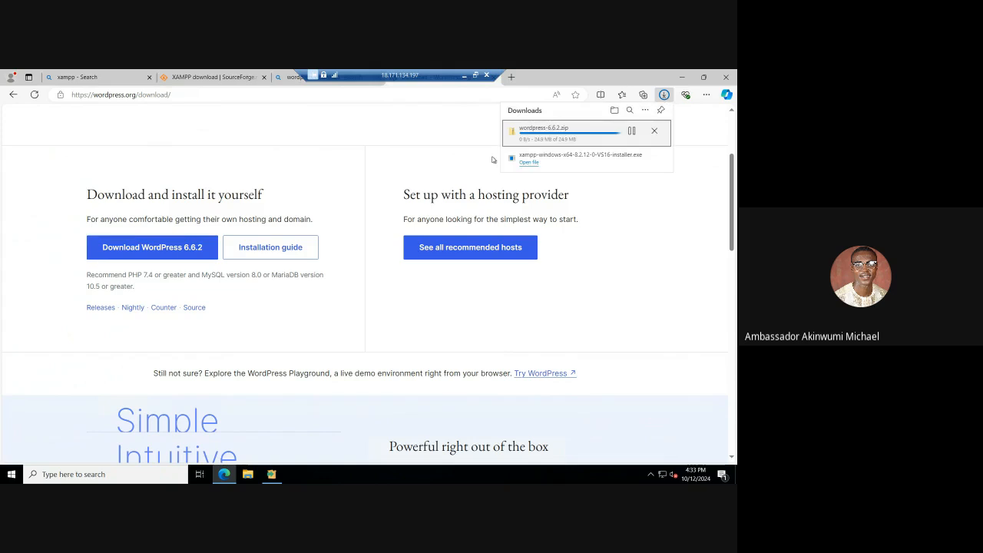
{"action": "left_click", "coordinate": [373, 349]}
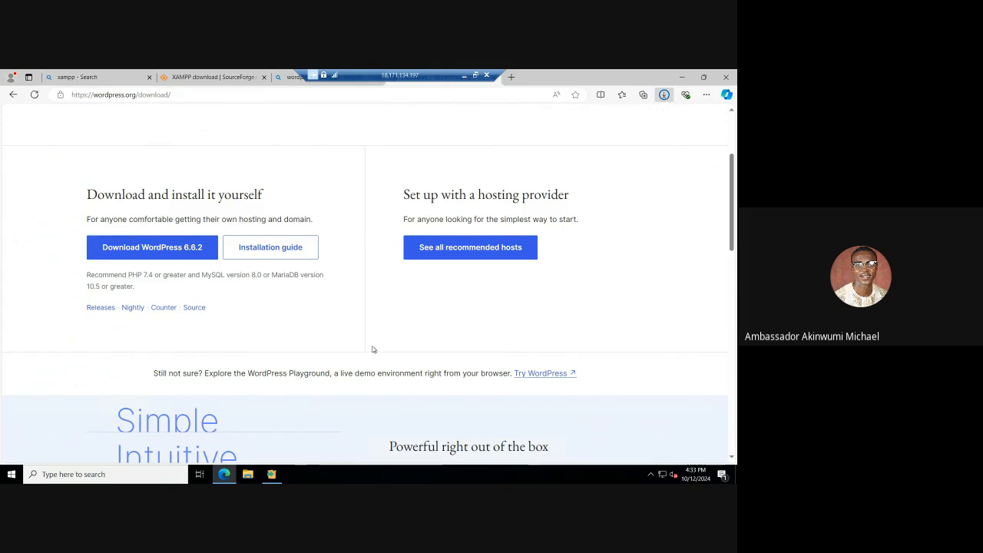
Step: Finish the XAMPP setup wizard with the option to start the Control Panel turned off
{"action": "left_click", "coordinate": [271, 474]}
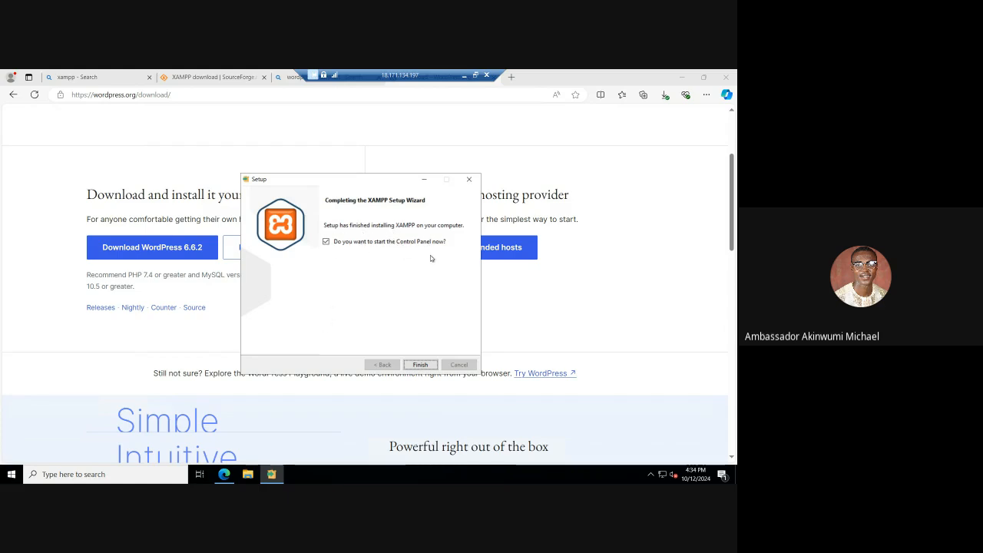
{"action": "left_click", "coordinate": [327, 242]}
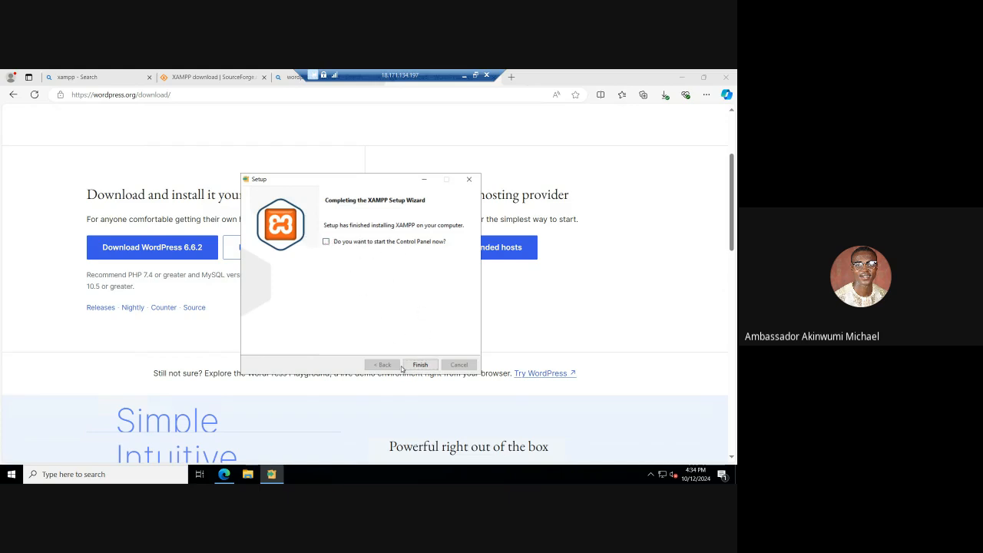
{"action": "left_click", "coordinate": [420, 365]}
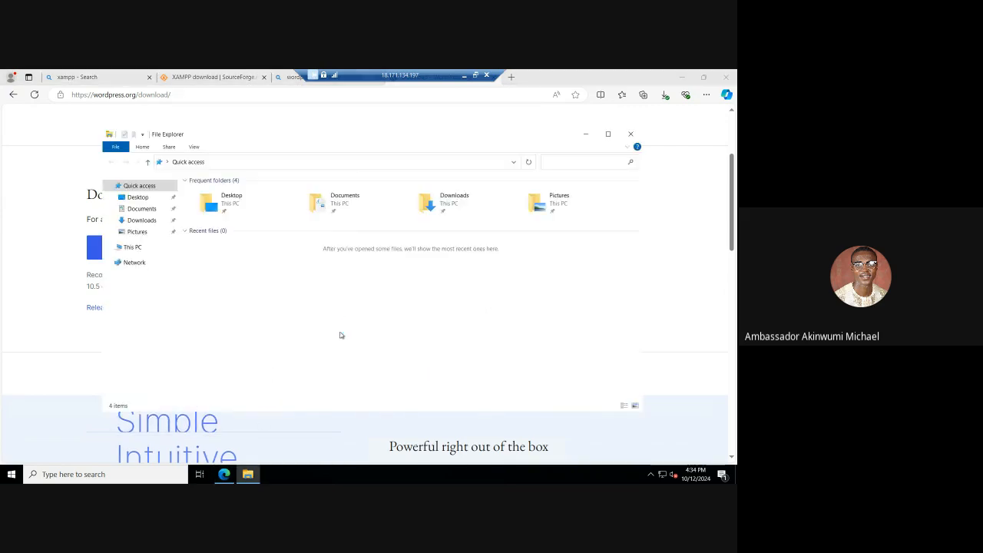
Step: Open the xampp folder on Local Disk (C:) and look through its folders and files
{"action": "left_click", "coordinate": [138, 248]}
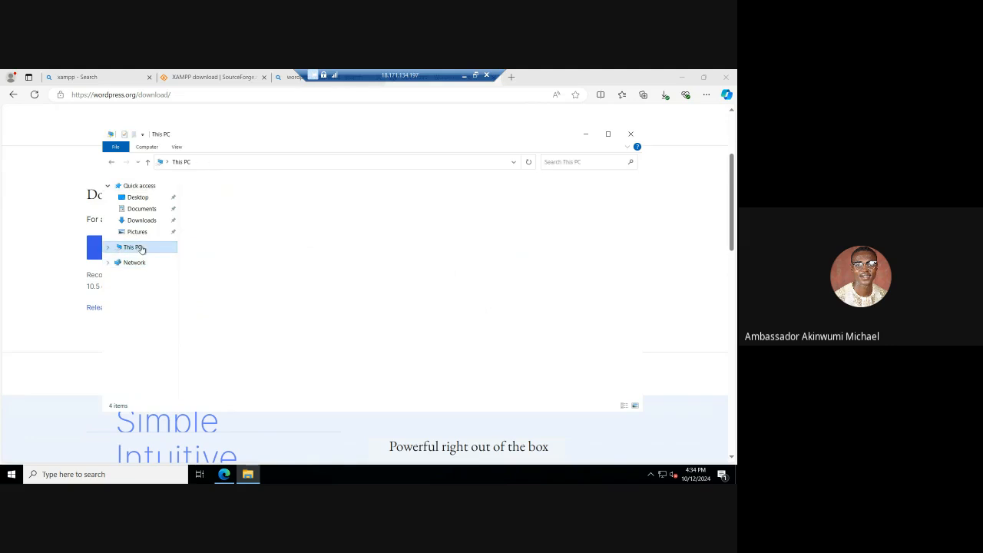
{"action": "double_click", "coordinate": [252, 296]}
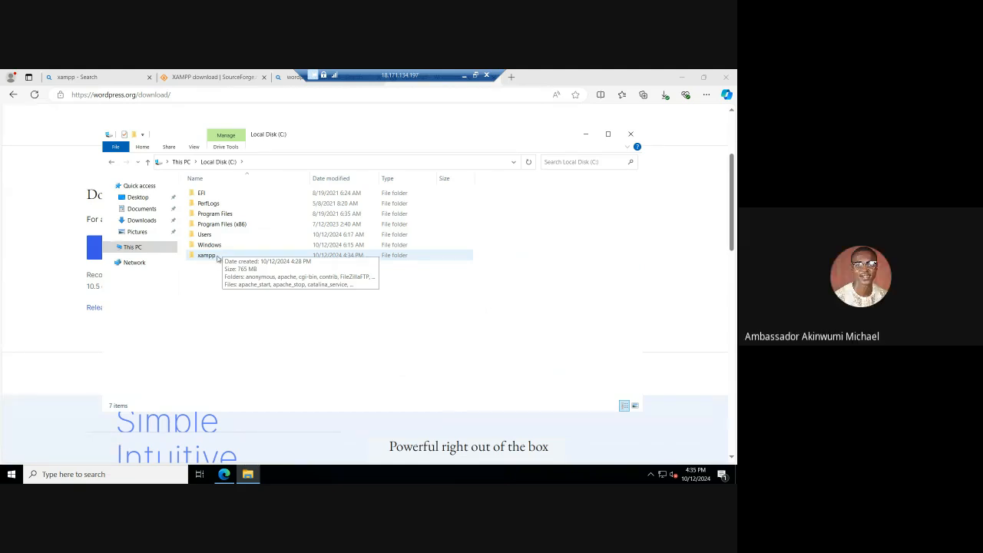
{"action": "double_click", "coordinate": [218, 255]}
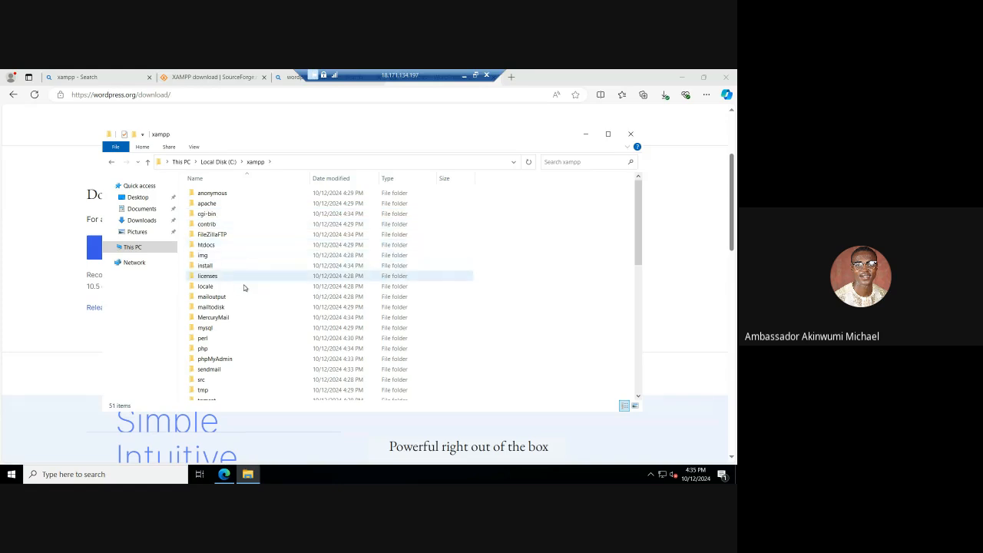
{"action": "scroll", "coordinate": [243, 279], "scroll_direction": "down", "scroll_amount": 6}
{"action": "scroll", "coordinate": [244, 295], "scroll_direction": "down", "scroll_amount": 5}
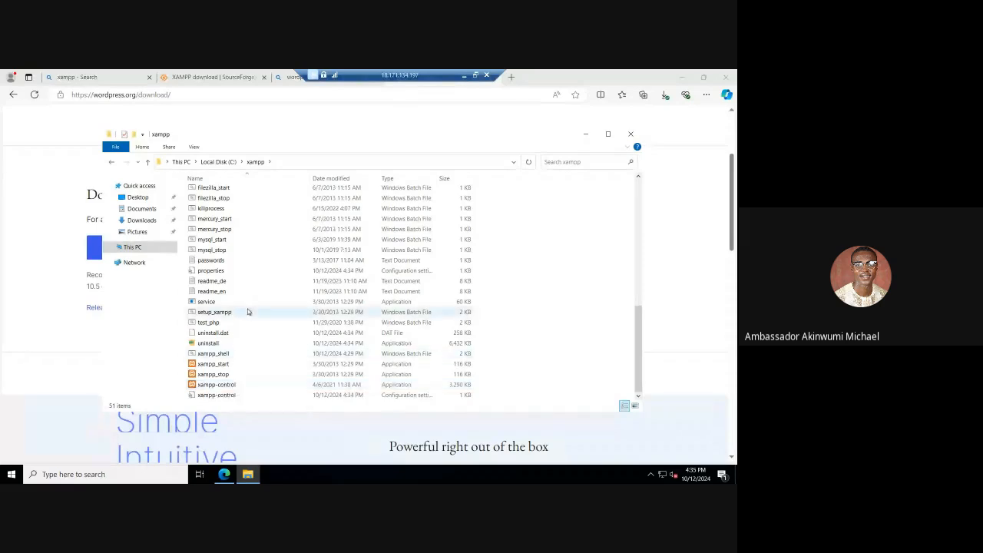
{"action": "scroll", "coordinate": [247, 311], "scroll_direction": "up", "scroll_amount": 10}
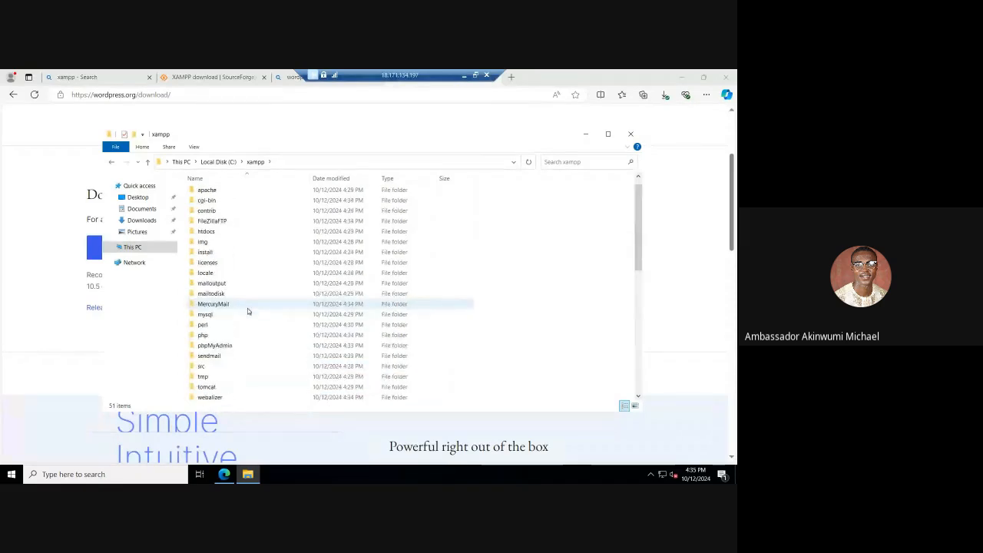
{"action": "scroll", "coordinate": [219, 250], "scroll_direction": "up", "scroll_amount": 1}
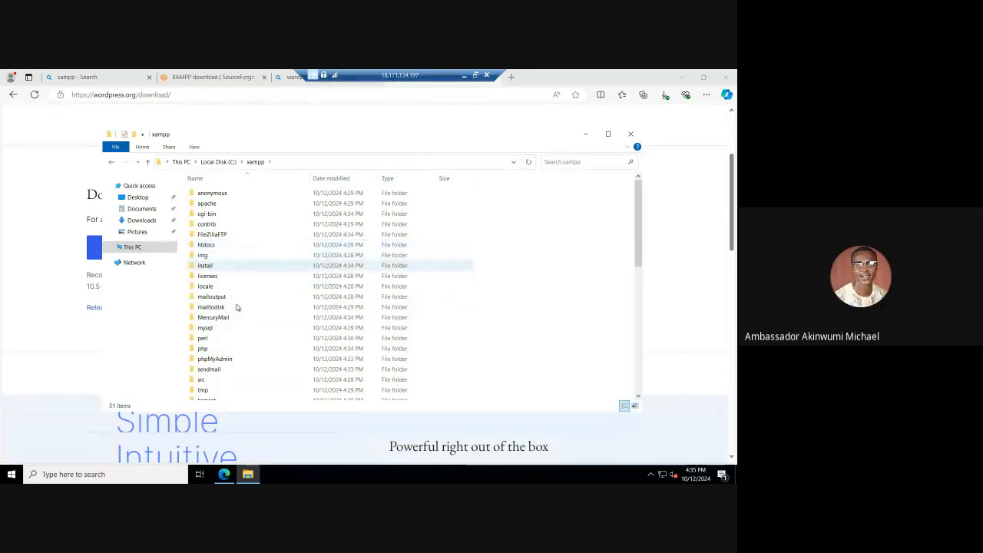
{"action": "scroll", "coordinate": [237, 307], "scroll_direction": "down", "scroll_amount": 10}
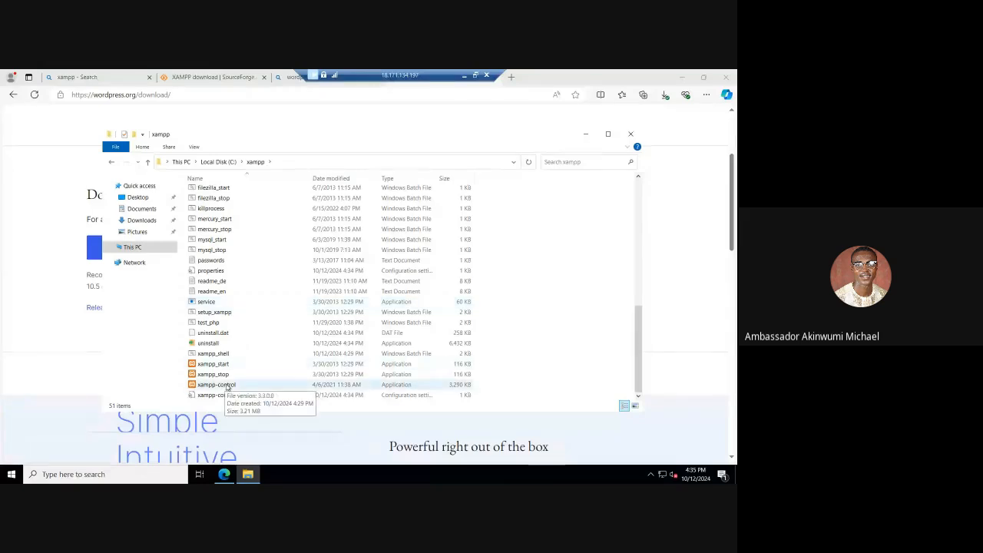
Step: Look at the XAMPP group among the server's installed programs and return to the xampp folder
{"action": "left_click", "coordinate": [12, 474]}
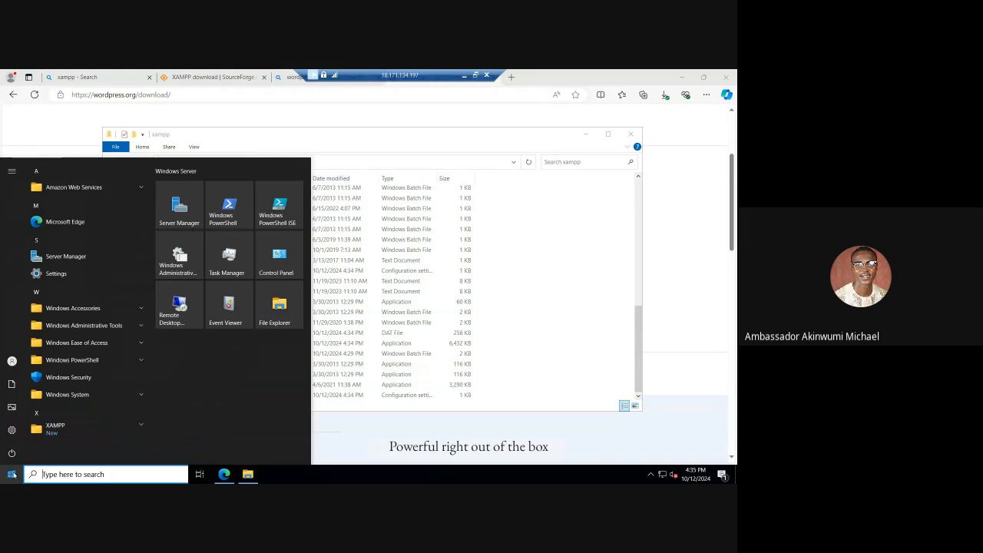
{"action": "left_click", "coordinate": [105, 430]}
{"action": "scroll", "coordinate": [83, 451], "scroll_direction": "down", "scroll_amount": 2}
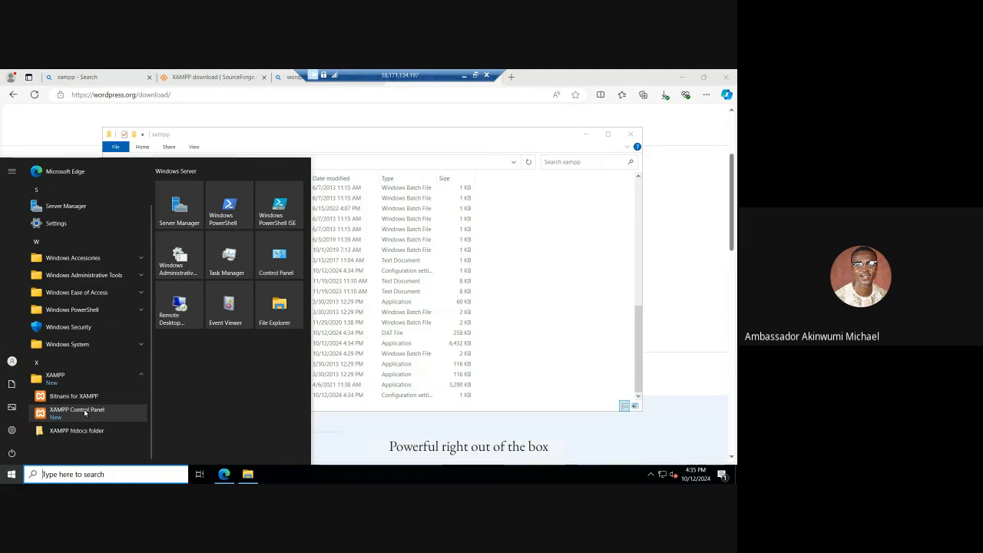
{"action": "left_click", "coordinate": [521, 306]}
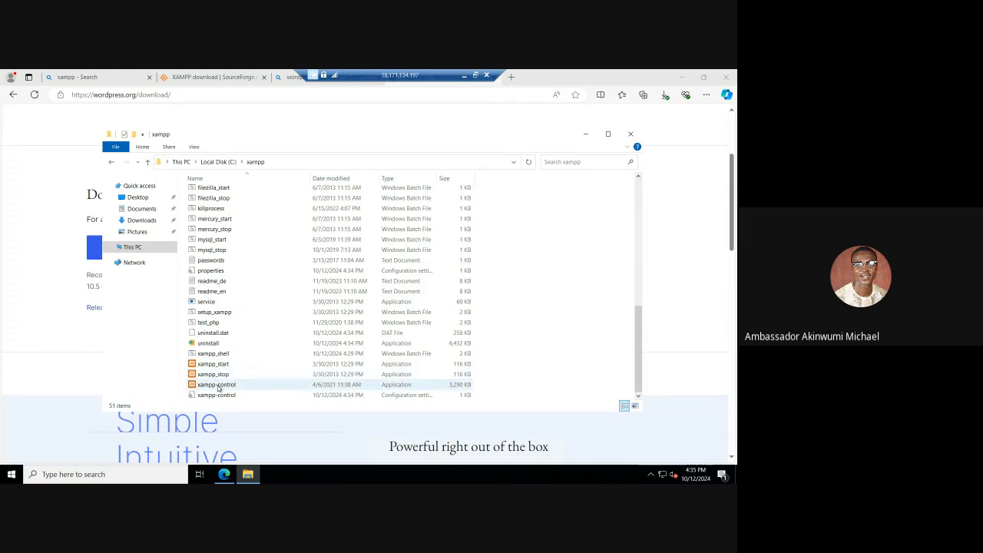
Step: Launch the xampp-control application from the xampp folder and start the Apache and MySQL modules
{"action": "left_click", "coordinate": [218, 386]}
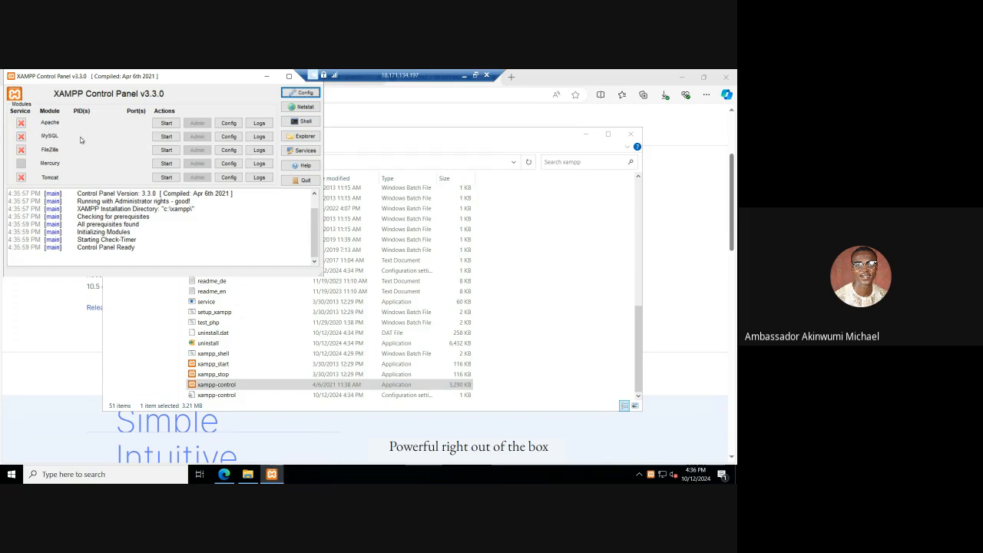
{"action": "left_click", "coordinate": [166, 124]}
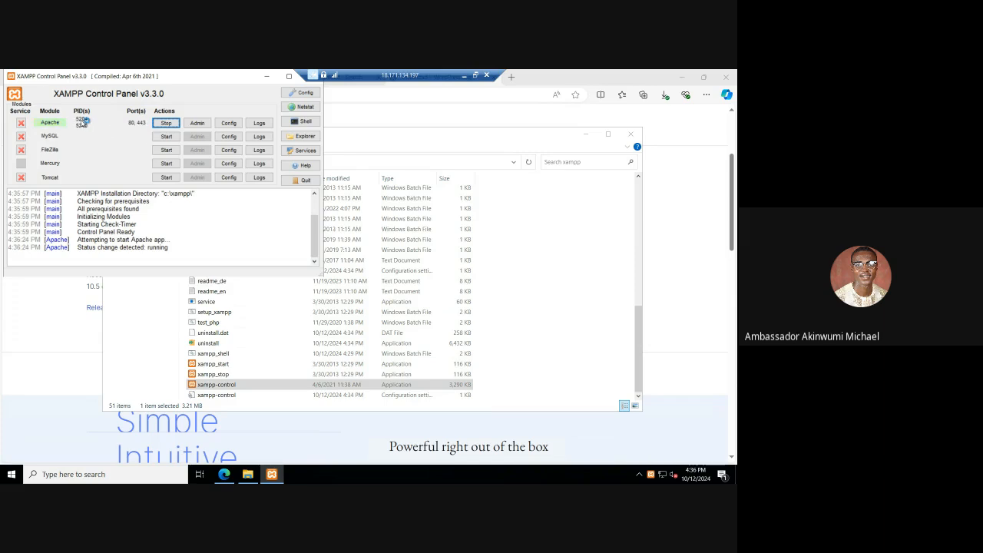
{"action": "left_click", "coordinate": [166, 137]}
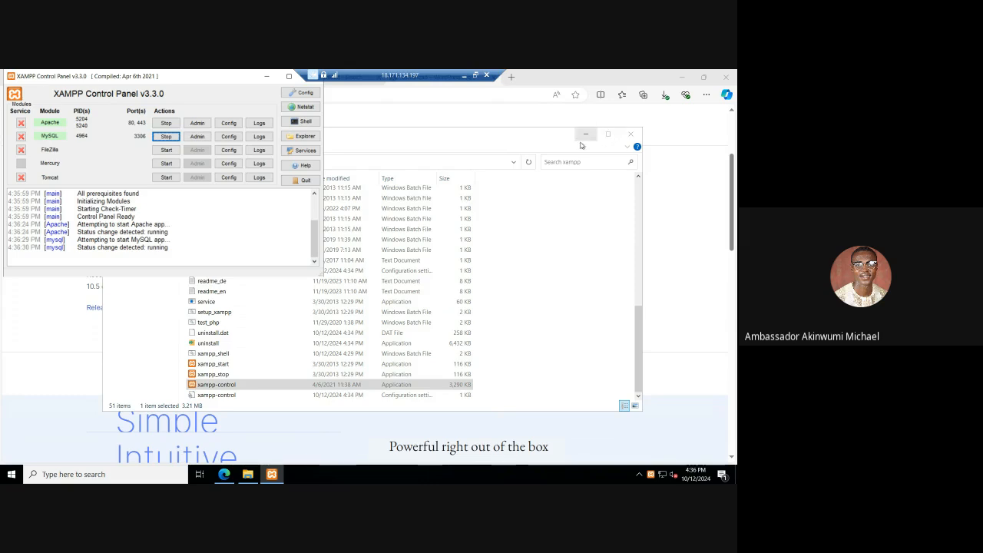
Step: Return to the xampp folder and open its htdocs subfolder
{"action": "left_click", "coordinate": [537, 143]}
{"action": "scroll", "coordinate": [401, 238], "scroll_direction": "up", "scroll_amount": 10}
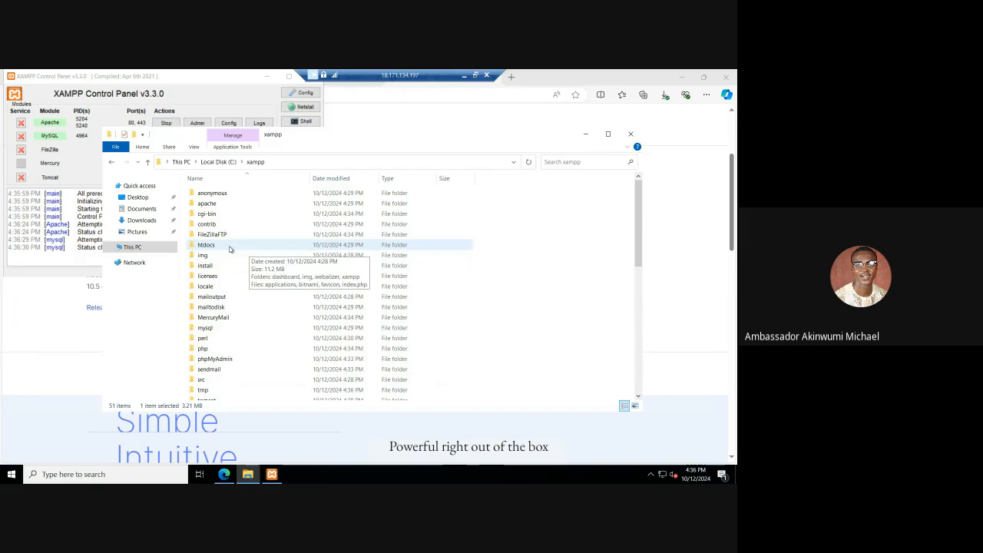
{"action": "double_click", "coordinate": [229, 247]}
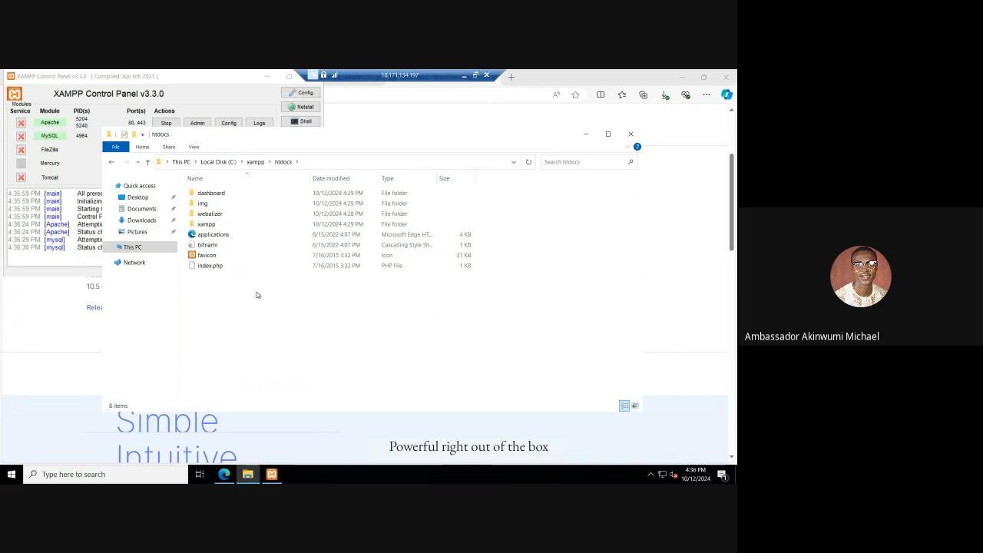
Step: Show the downloaded wordpress-6.6.2.zip in its Downloads folder and check the actions available for the archive
{"action": "left_click", "coordinate": [664, 94]}
{"action": "left_click", "coordinate": [664, 95]}
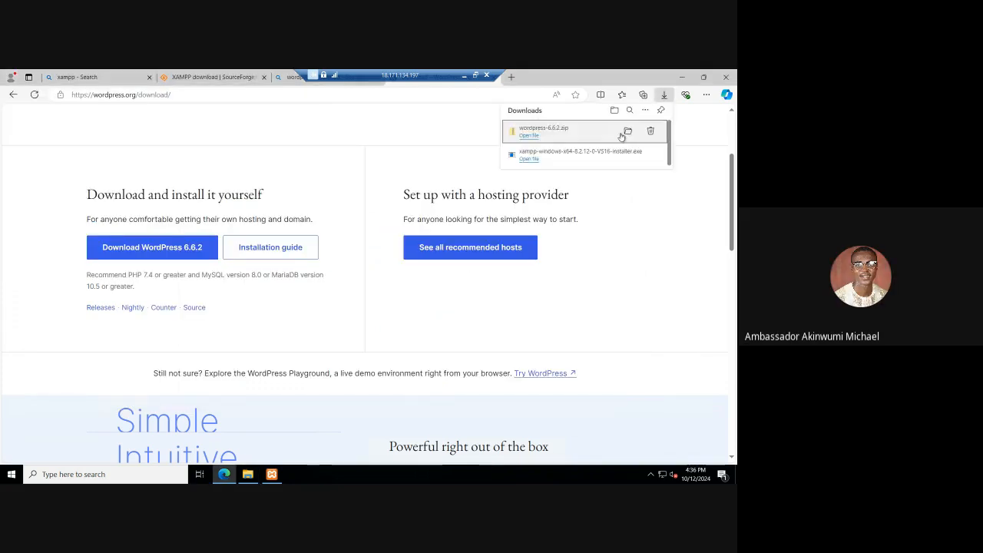
{"action": "left_click", "coordinate": [627, 135]}
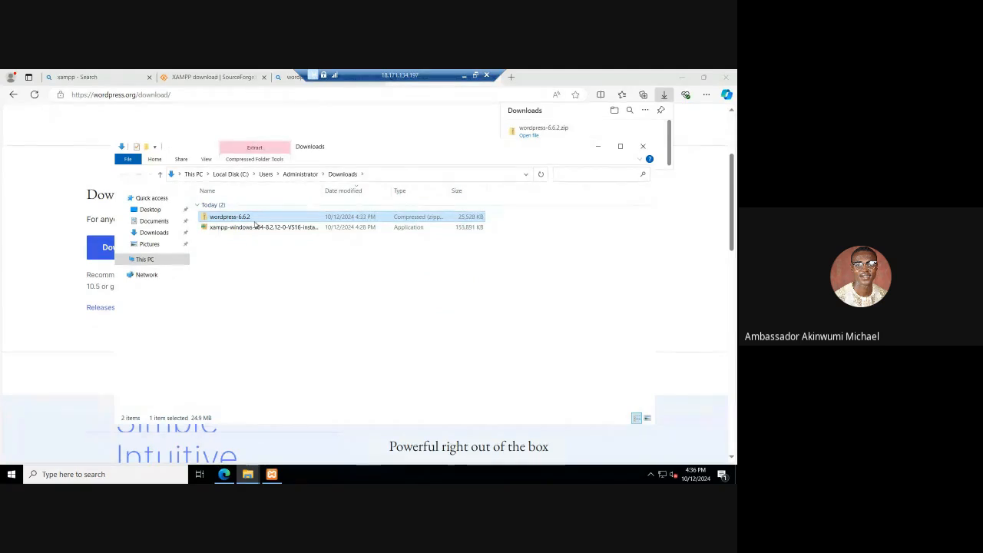
{"action": "right_click", "coordinate": [255, 220]}
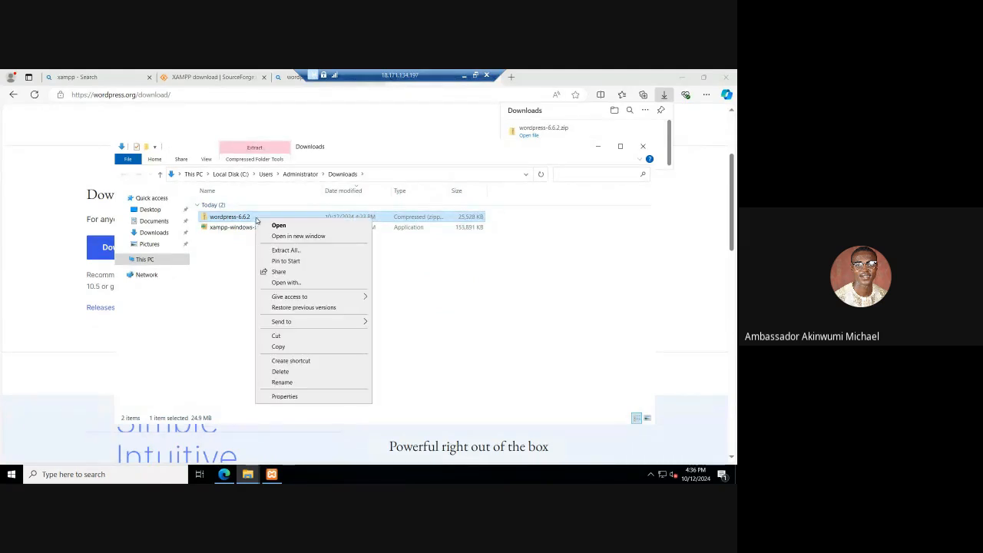
{"action": "left_click", "coordinate": [246, 238]}
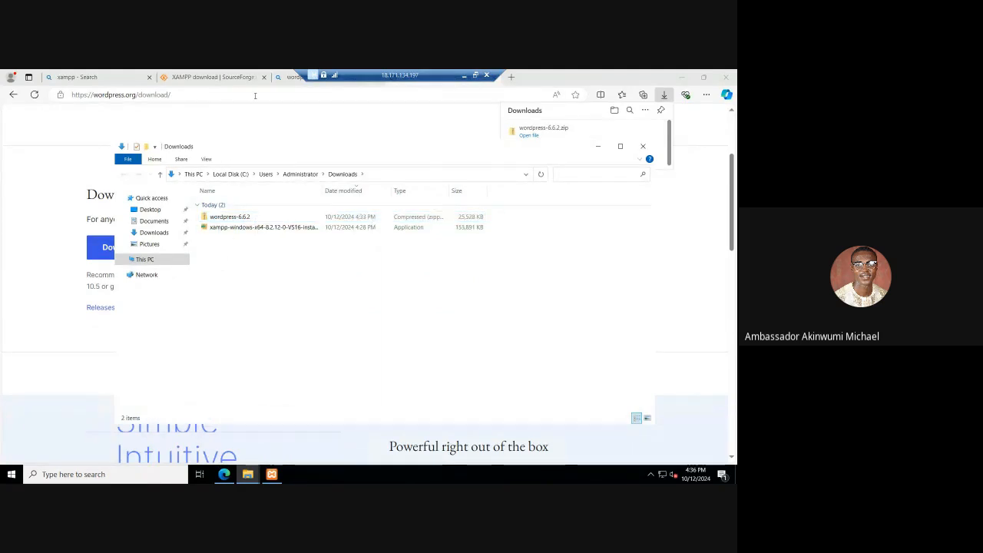
Step: Search the web for winrar and download the WinRAR x64 (64 bit) 7.01 installer from the rarlab.com page
{"action": "left_click", "coordinate": [255, 95]}
{"action": "type", "text": "w"}
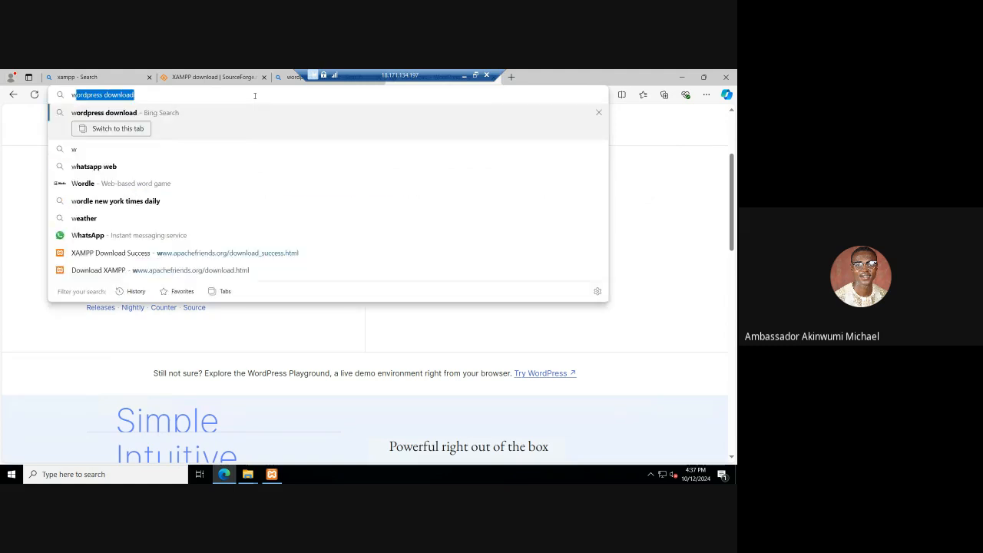
{"action": "type", "text": "inrar"}
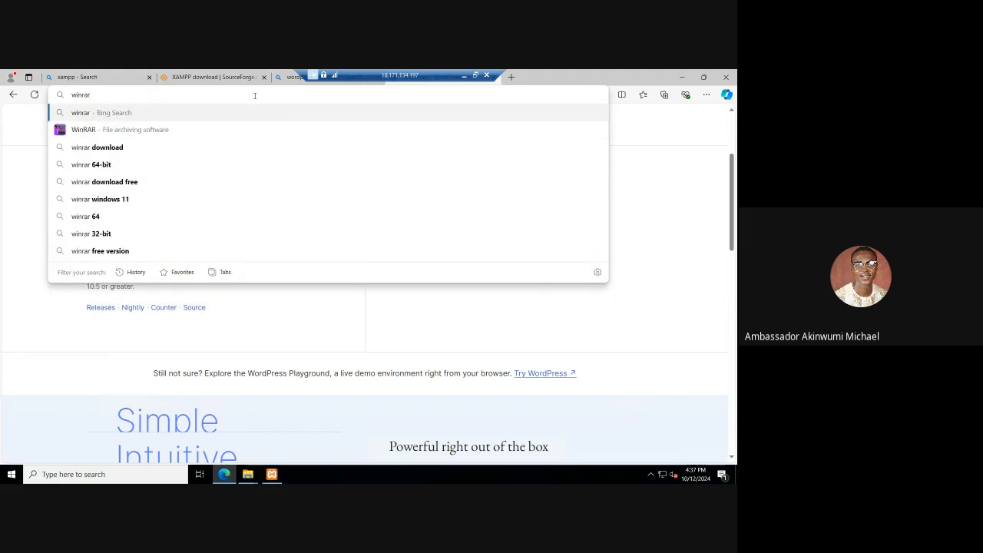
{"action": "key", "text": "Return"}
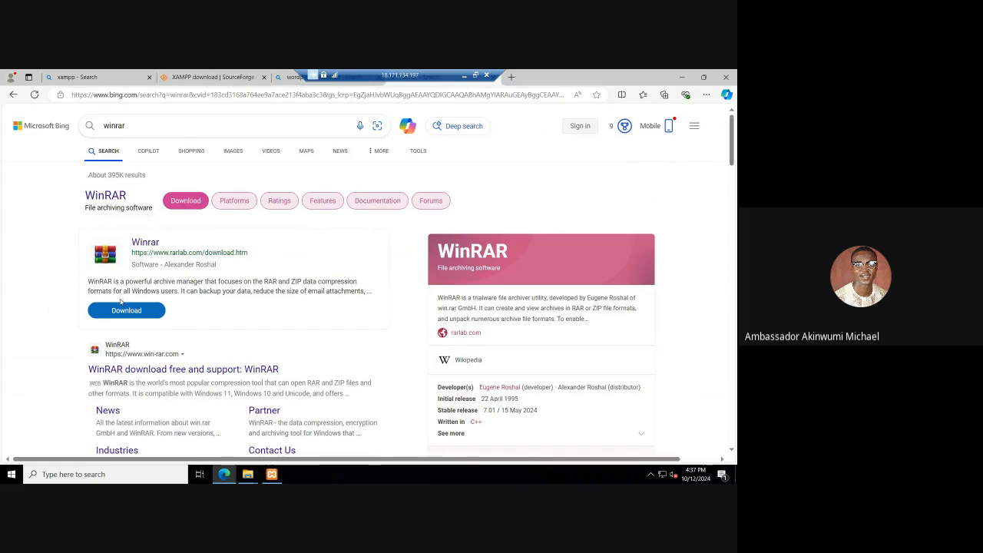
{"action": "left_click", "coordinate": [124, 308]}
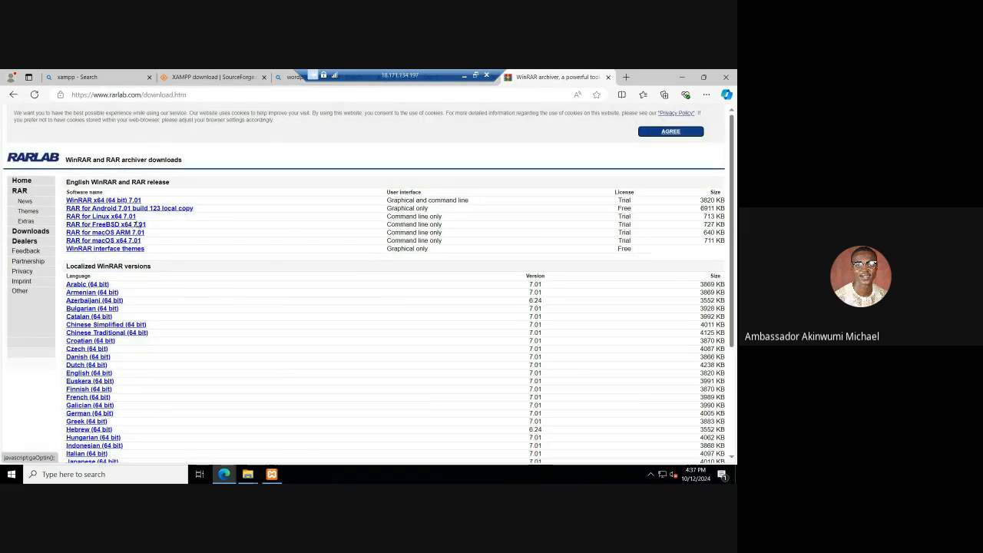
{"action": "left_click", "coordinate": [123, 201]}
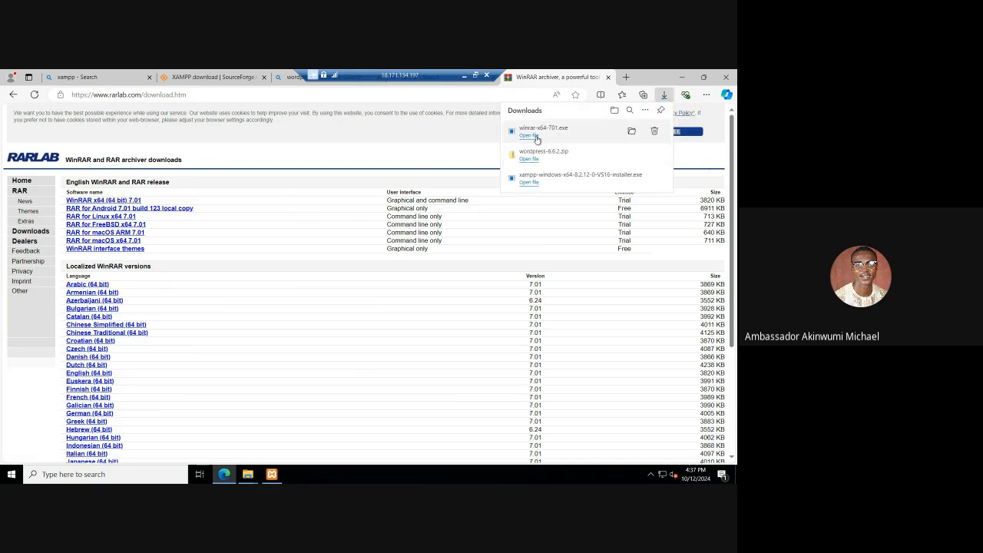
Step: Run the winrar-x64-701.exe installer and install WinRAR with the default destination folder and integration options
{"action": "left_click", "coordinate": [535, 137]}
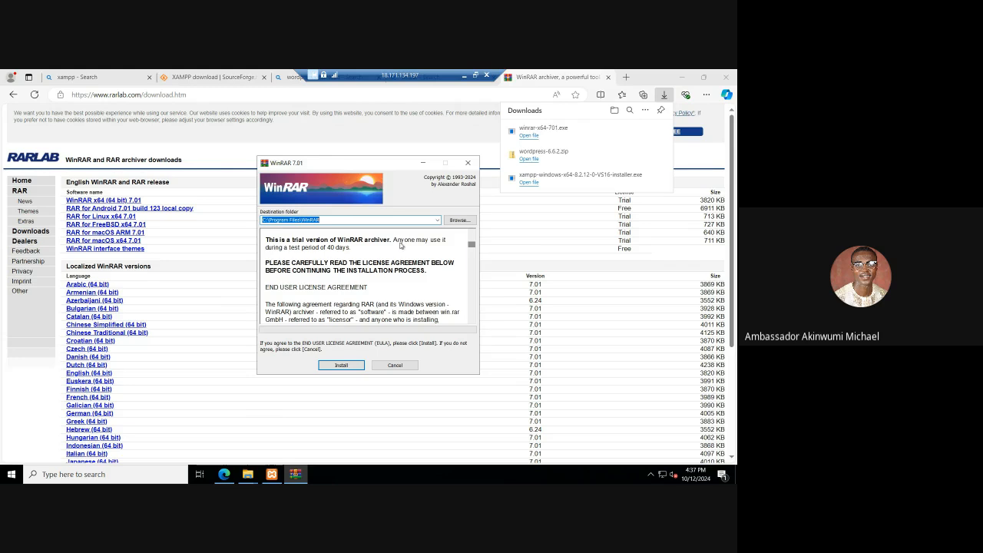
{"action": "left_click", "coordinate": [342, 365]}
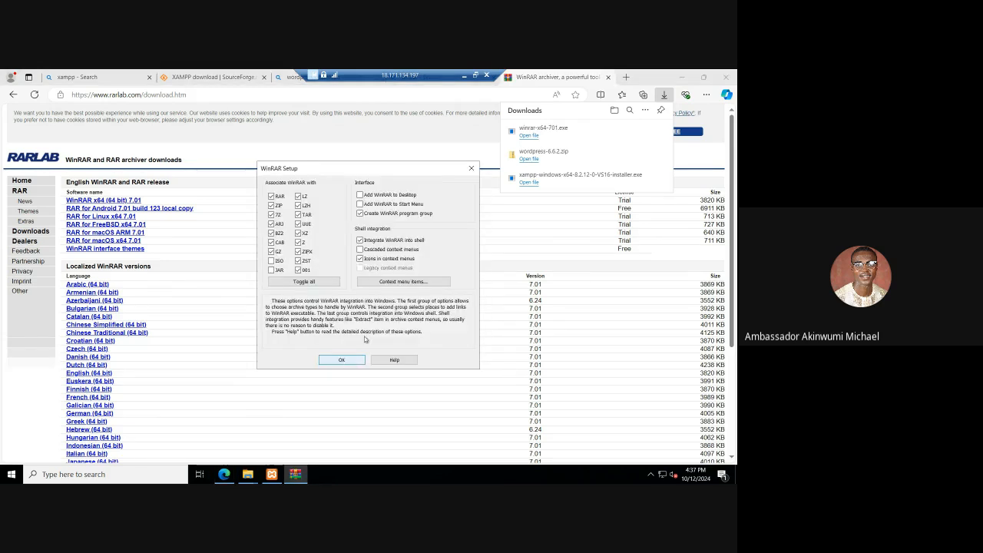
{"action": "left_click", "coordinate": [351, 358]}
{"action": "left_click", "coordinate": [351, 358]}
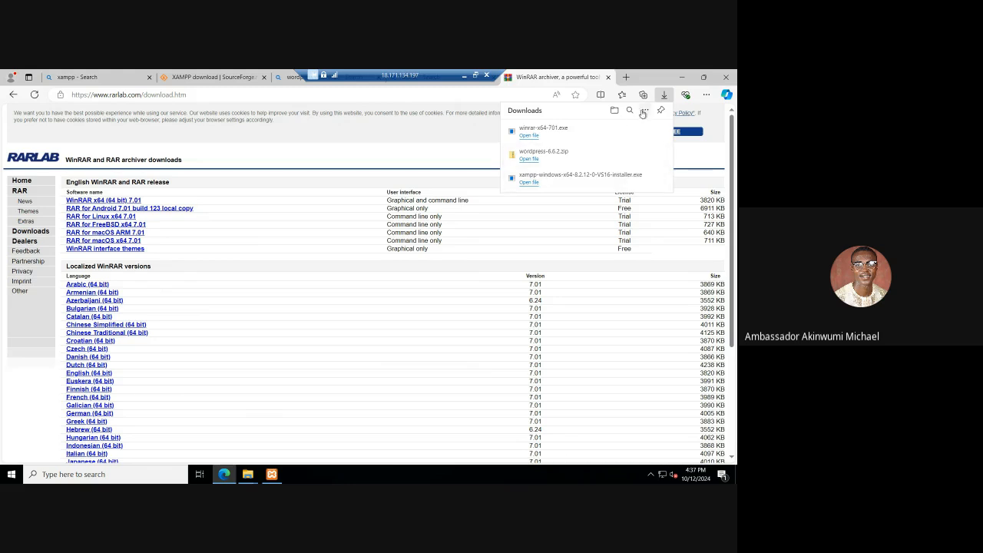
Step: Minimize the browser and copy the wordpress-6.6.2 archive from the Downloads folder into the htdocs folder
{"action": "left_click", "coordinate": [667, 95]}
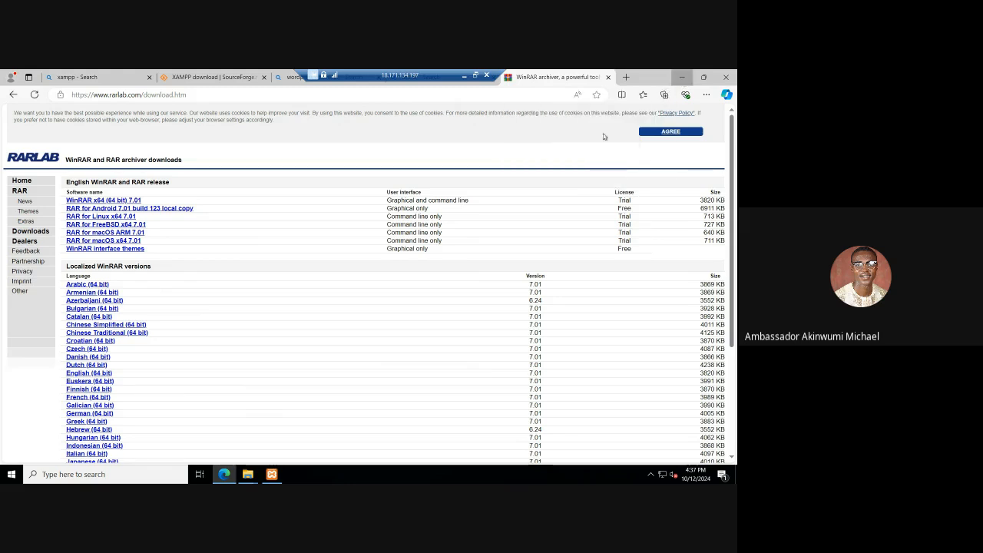
{"action": "left_click", "coordinate": [682, 79]}
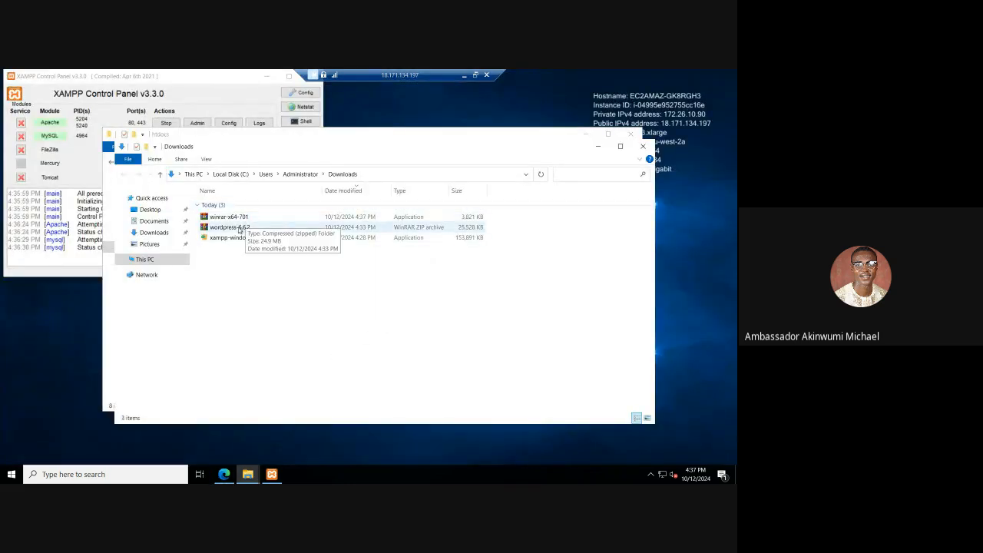
{"action": "left_click", "coordinate": [239, 229]}
{"action": "right_click", "coordinate": [239, 229]}
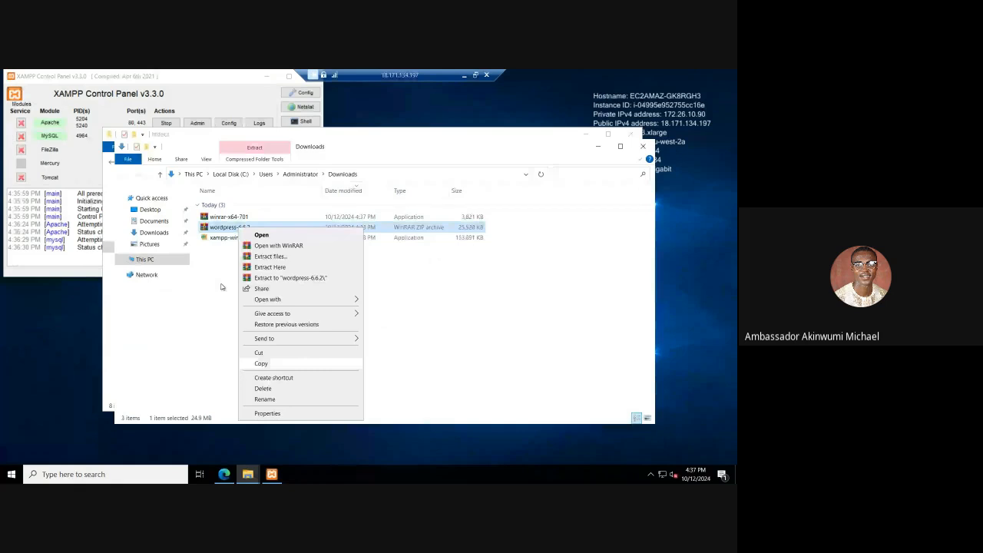
{"action": "left_click", "coordinate": [265, 363]}
{"action": "left_click", "coordinate": [249, 474]}
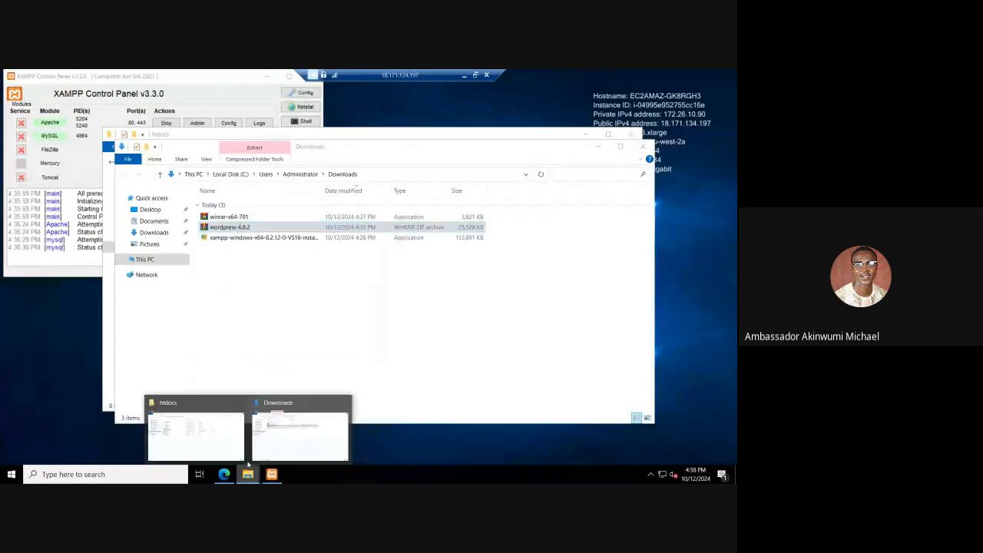
{"action": "left_click", "coordinate": [231, 434]}
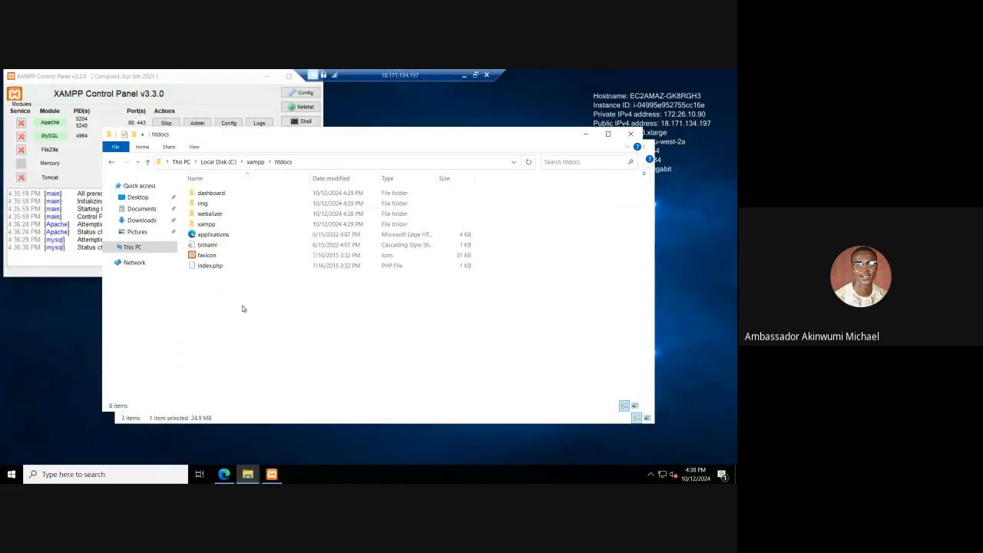
{"action": "right_click", "coordinate": [243, 309]}
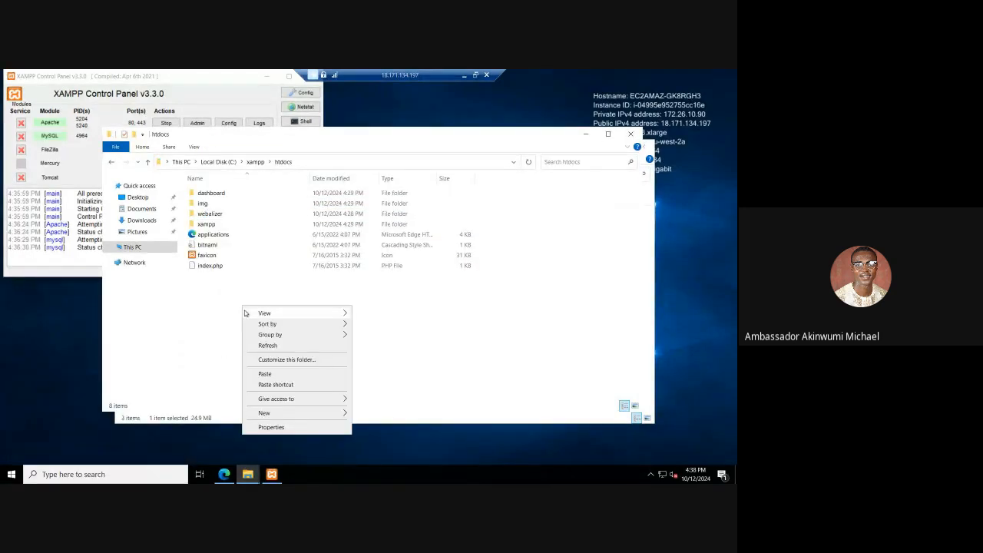
{"action": "left_click", "coordinate": [265, 374]}
Step: Extract the wordpress-6.6.2 archive directly into htdocs, check inside the wordpress folder and return to htdocs
{"action": "right_click", "coordinate": [238, 277]}
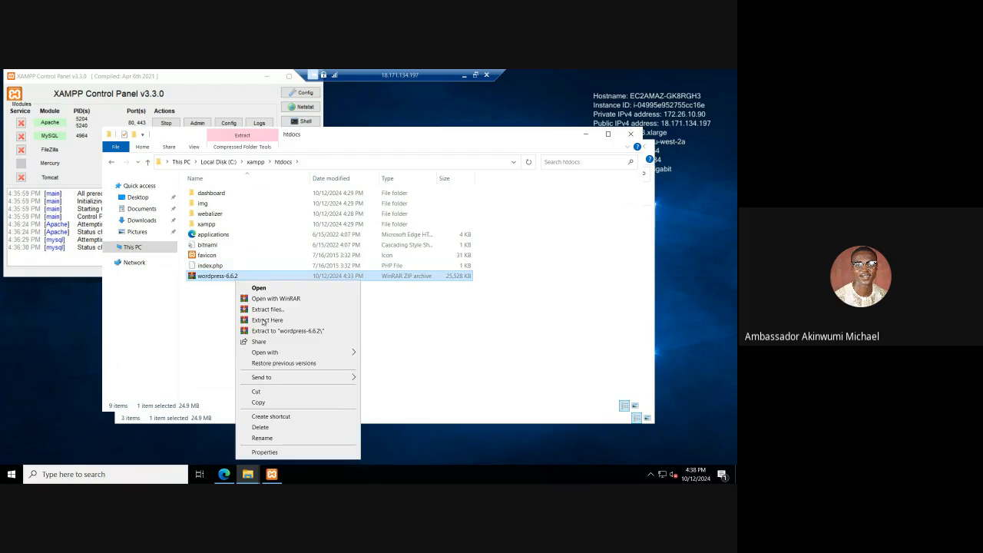
{"action": "left_click", "coordinate": [265, 320]}
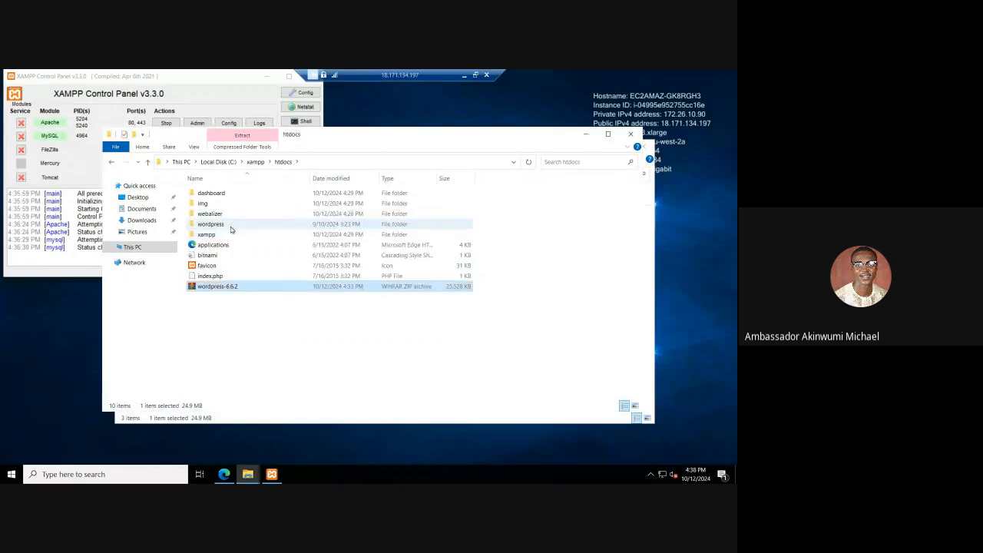
{"action": "double_click", "coordinate": [231, 225]}
{"action": "key", "text": "alt+Up"}
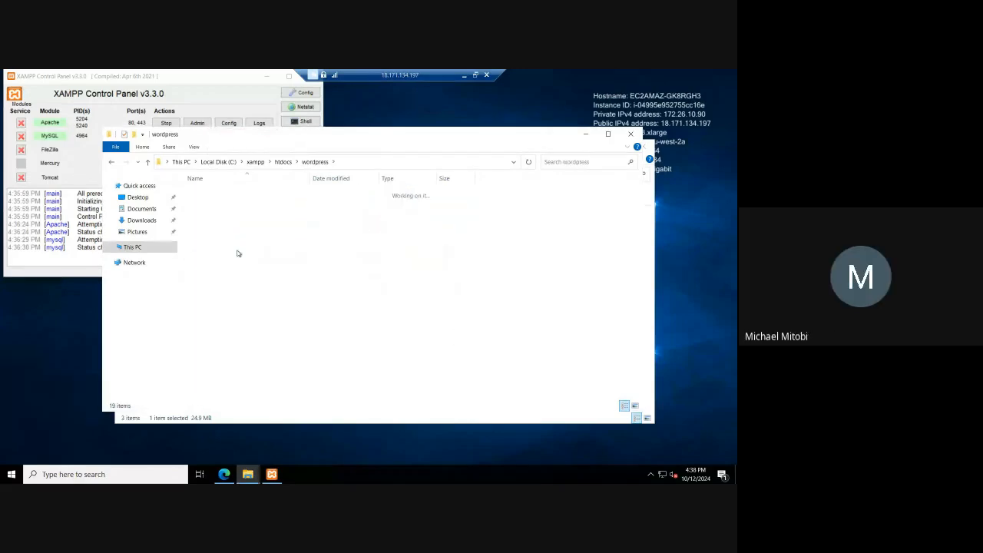
Step: Rename the wordpress folder in htdocs to business
{"action": "right_click", "coordinate": [226, 225]}
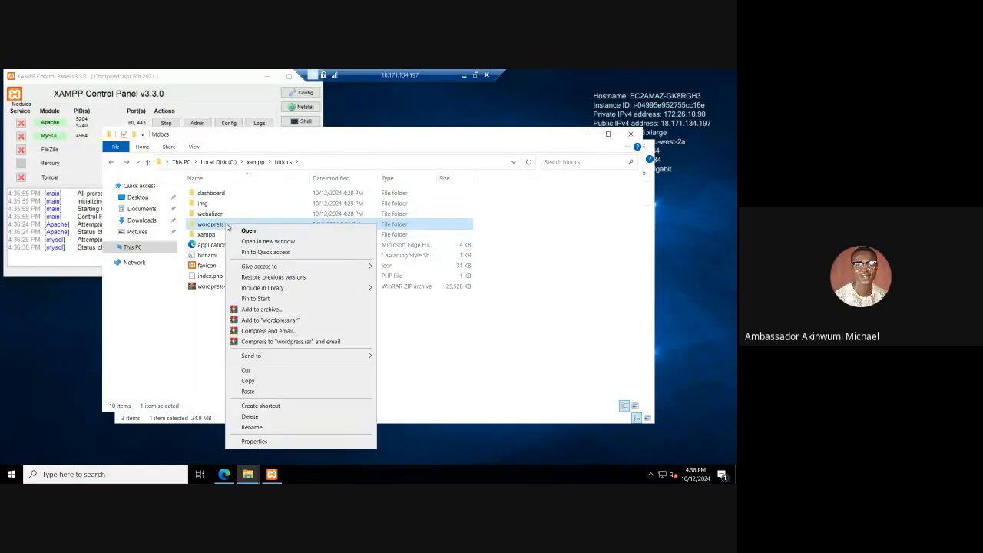
{"action": "left_click", "coordinate": [252, 426]}
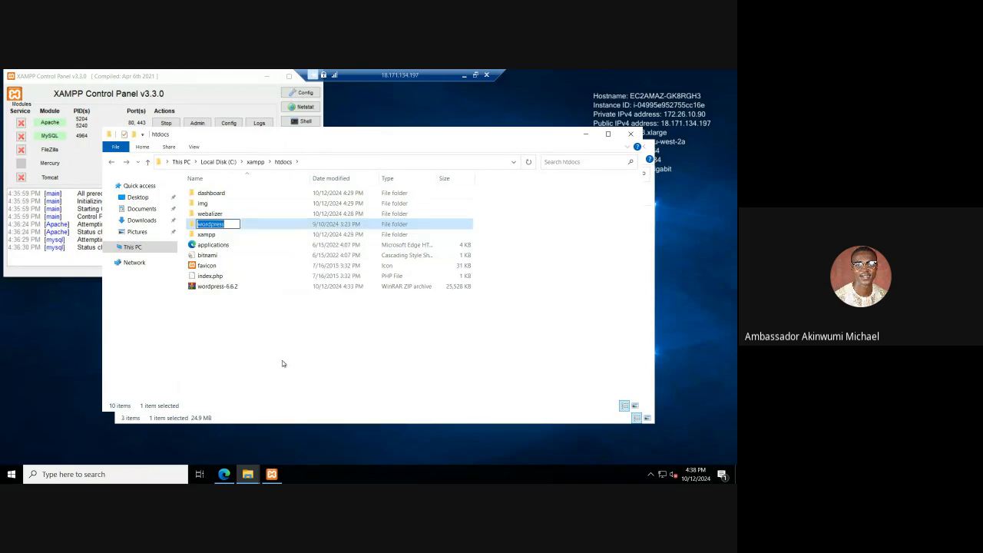
{"action": "type", "text": "business"}
{"action": "key", "text": "Return"}
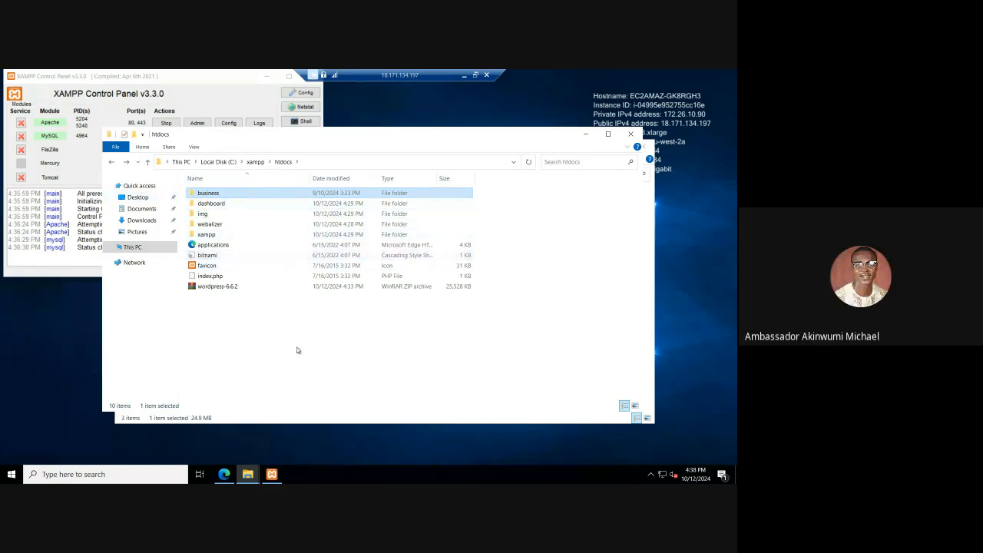
Step: Switch to the Edge browser, open localhost and look through the XAMPP welcome page
{"action": "left_click", "coordinate": [223, 474]}
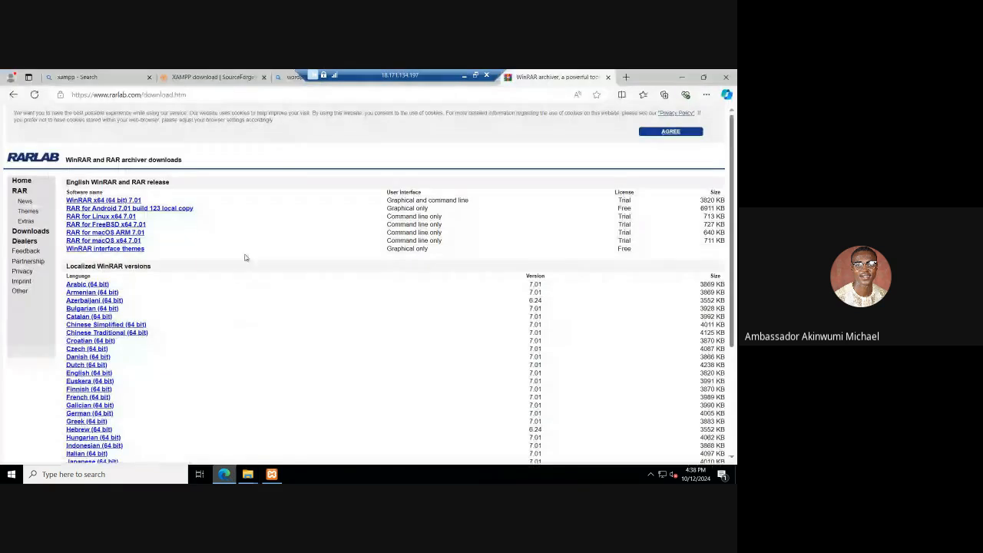
{"action": "left_click", "coordinate": [258, 96]}
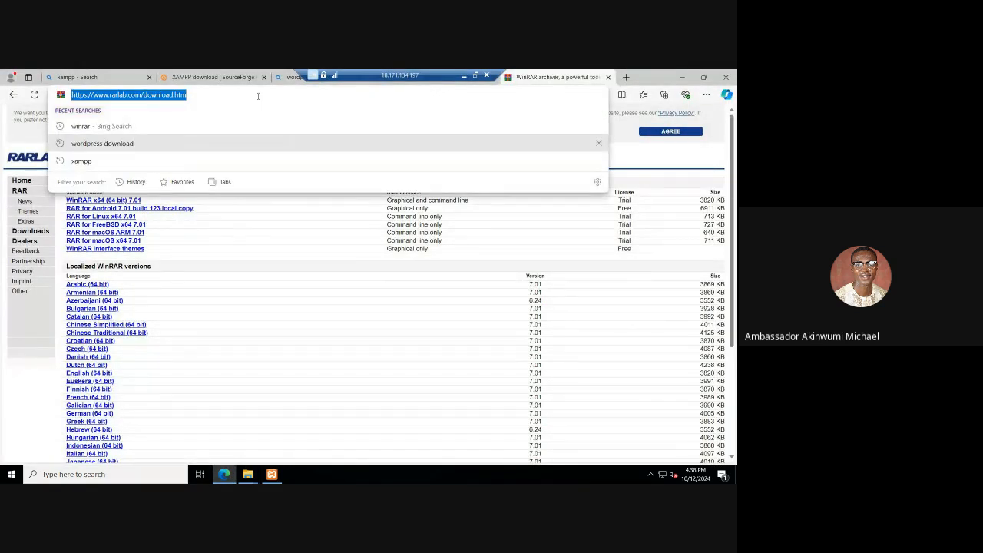
{"action": "type", "text": "local"}
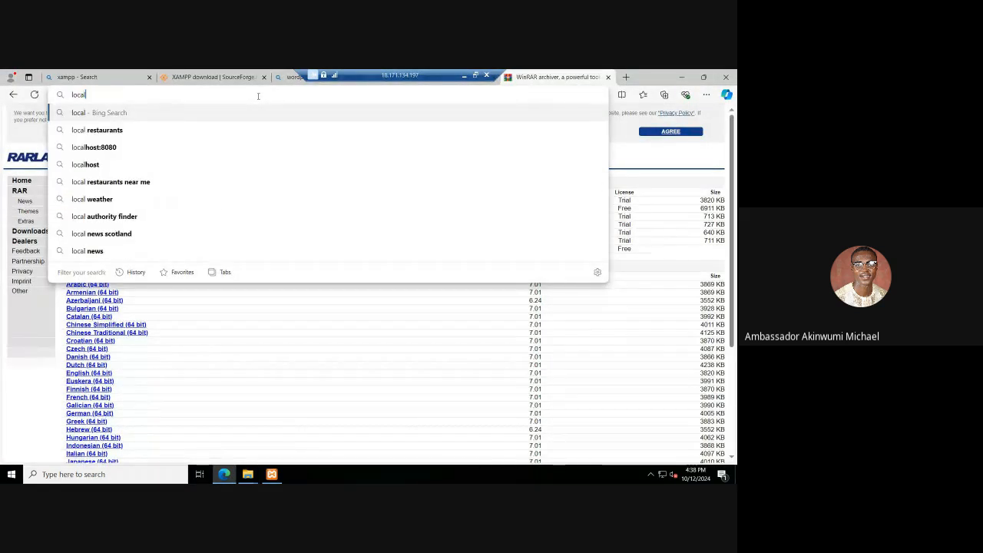
{"action": "type", "text": "host"}
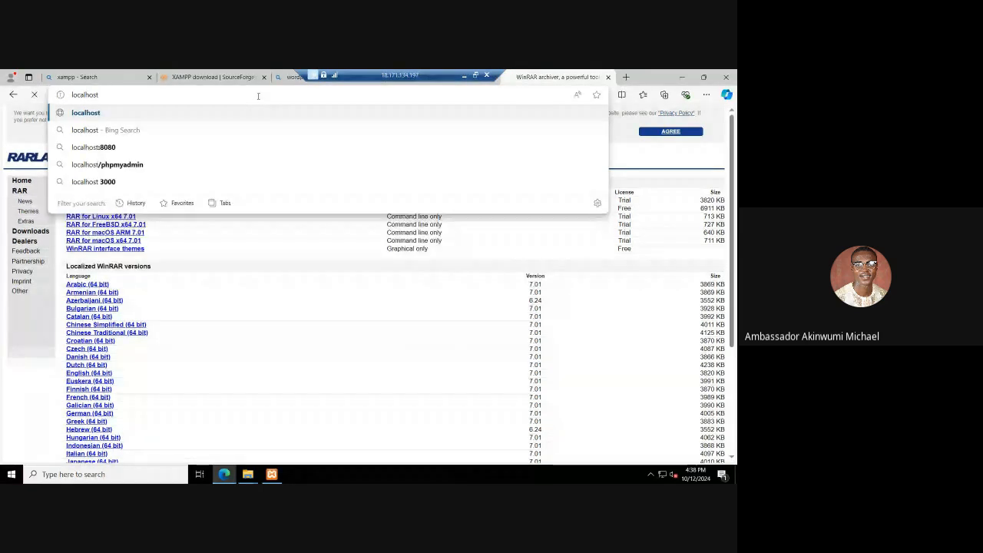
{"action": "key", "text": "Return"}
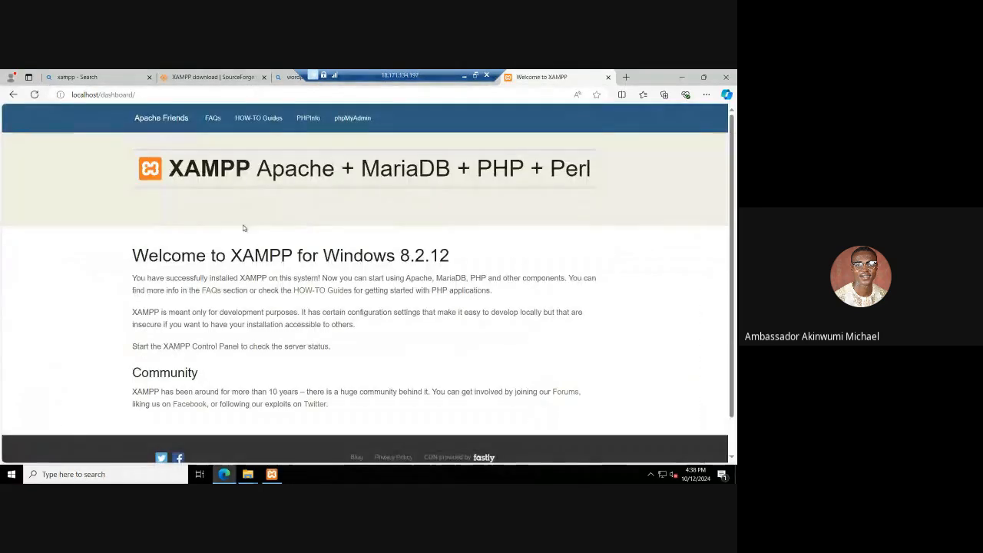
{"action": "scroll", "coordinate": [243, 228], "scroll_direction": "down", "scroll_amount": 1}
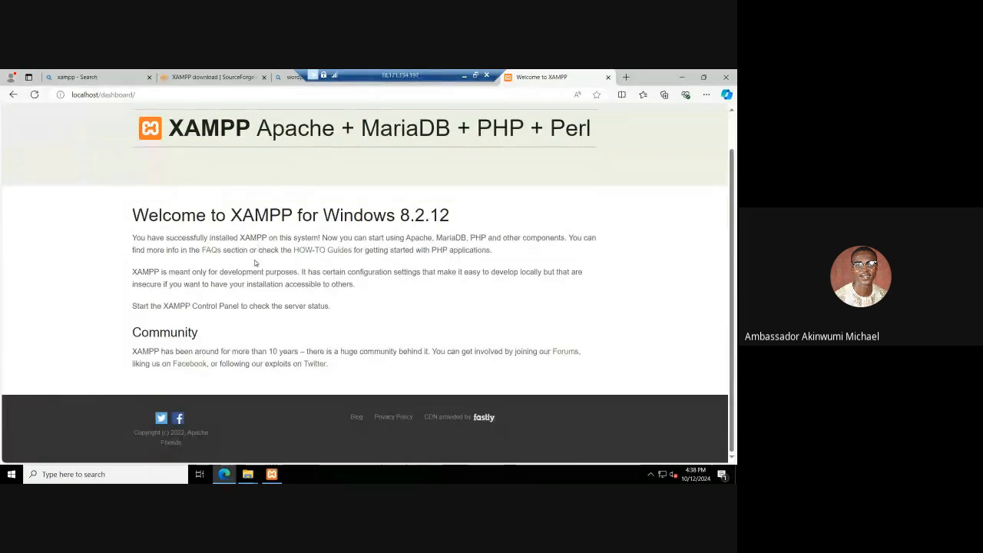
{"action": "scroll", "coordinate": [259, 248], "scroll_direction": "up", "scroll_amount": 1}
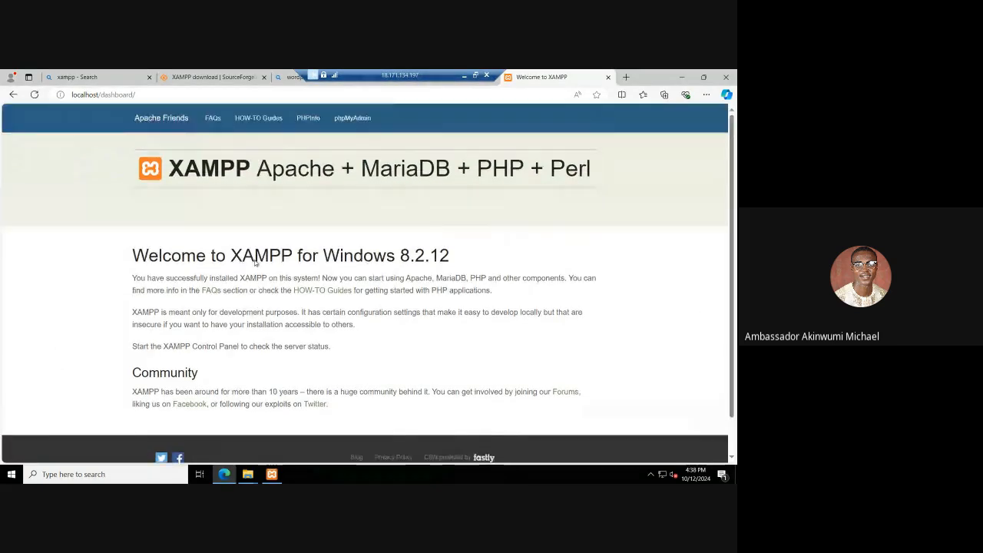
Step: Replace the dashboard part of the address with business and open localhost/business
{"action": "double_click", "coordinate": [122, 93]}
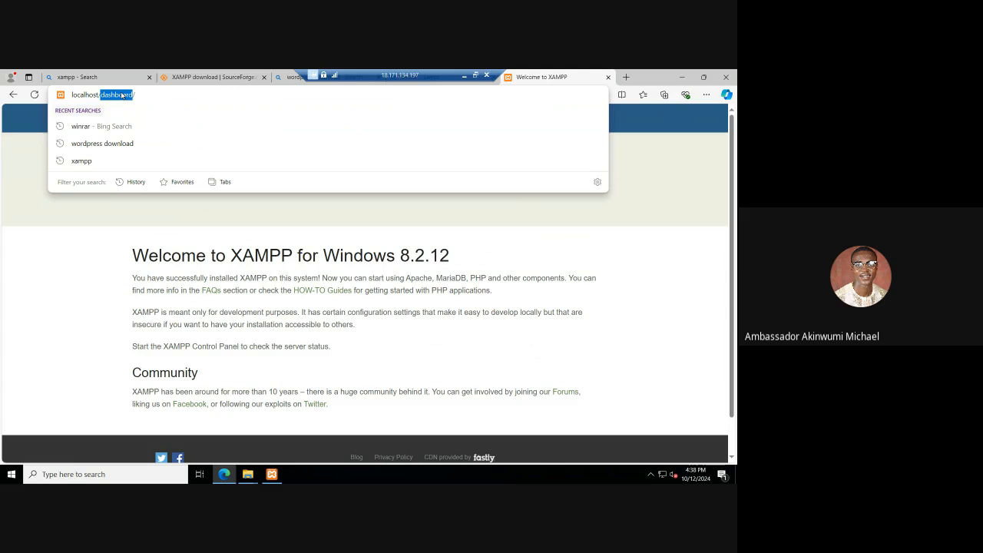
{"action": "key", "text": "BackSpace"}
{"action": "key", "text": "BackSpace"}
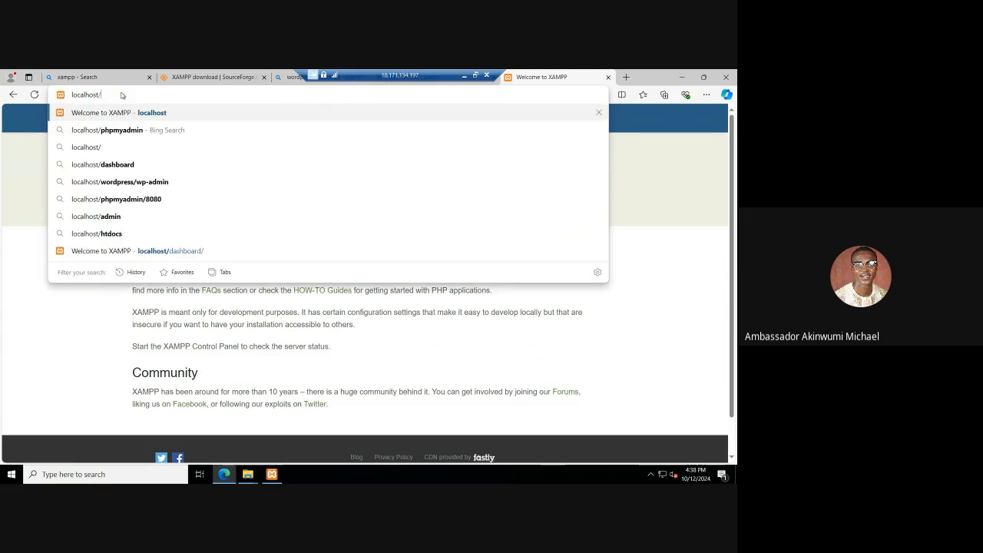
{"action": "type", "text": "business"}
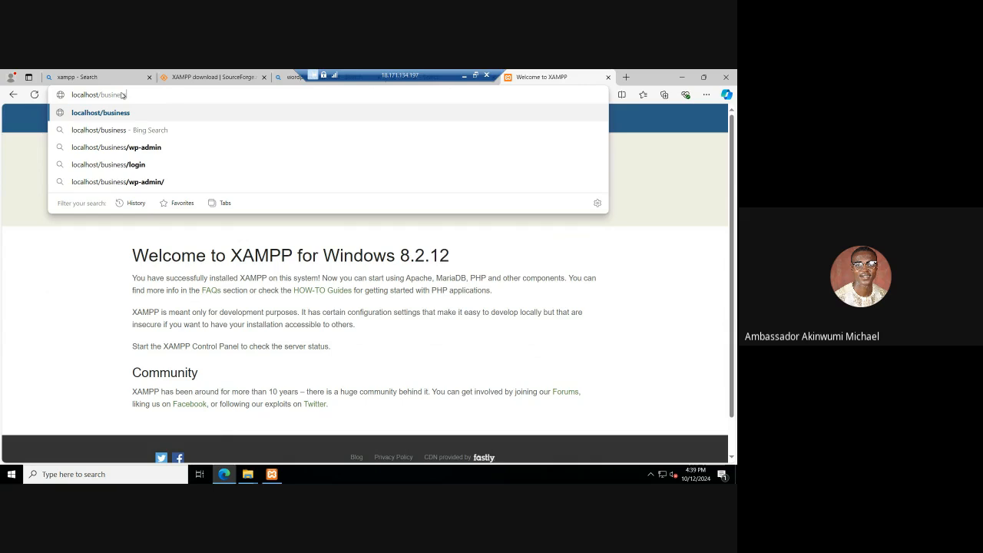
{"action": "key", "text": "Return"}
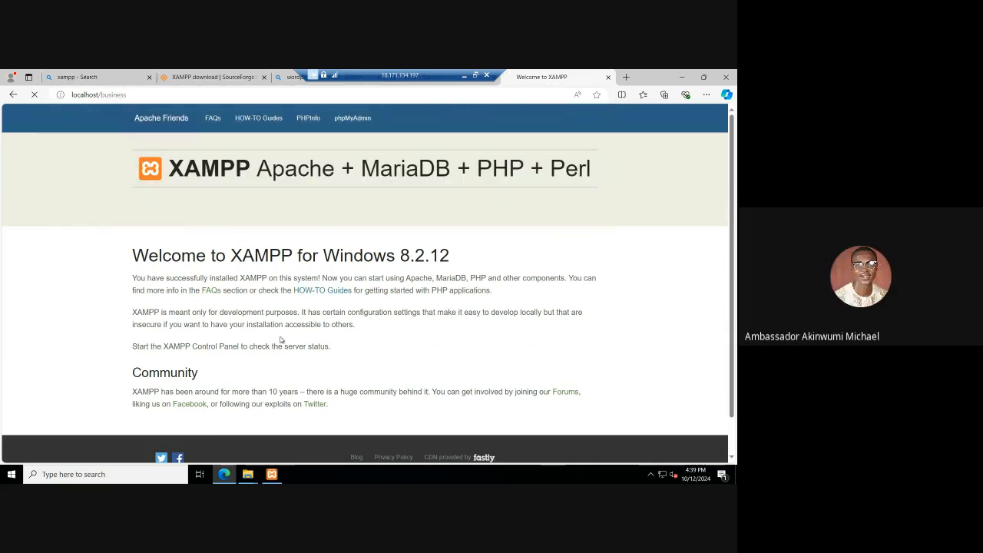
Step: Check the business folder in the htdocs directory, and return to the localhost/business page in Edge
{"action": "left_click", "coordinate": [247, 474]}
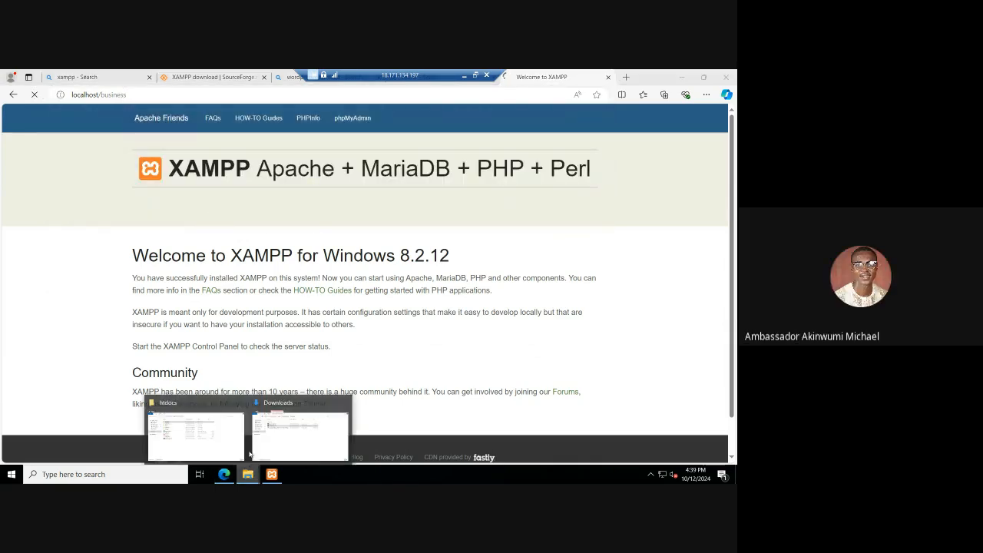
{"action": "left_click", "coordinate": [210, 439]}
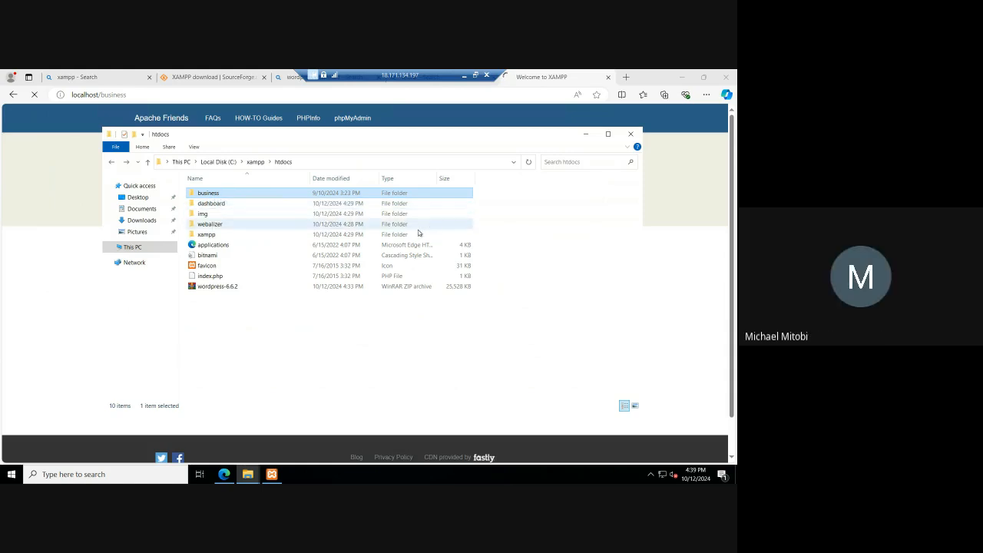
{"action": "left_click", "coordinate": [679, 195]}
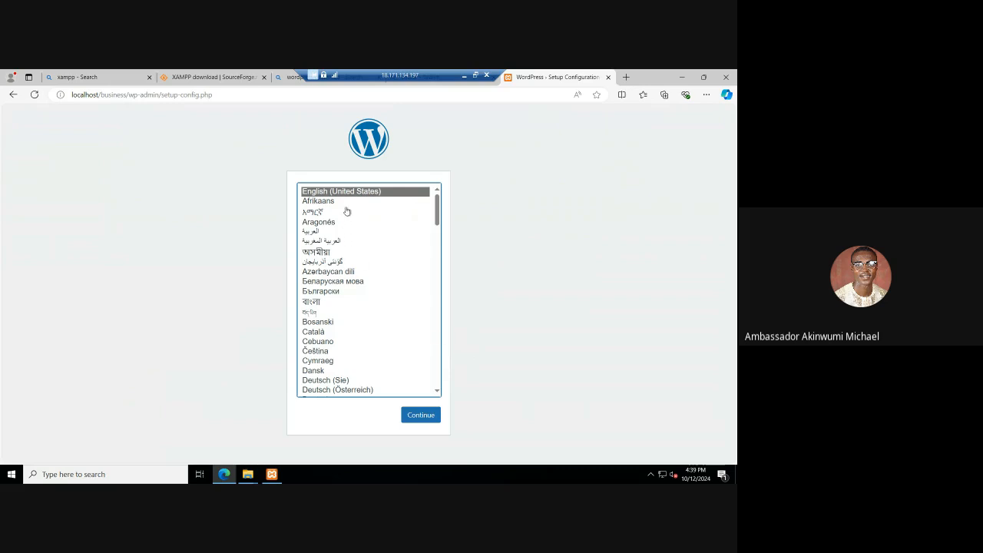
Step: Look through the WordPress setup languages and continue with English (United States)
{"action": "left_click", "coordinate": [424, 415]}
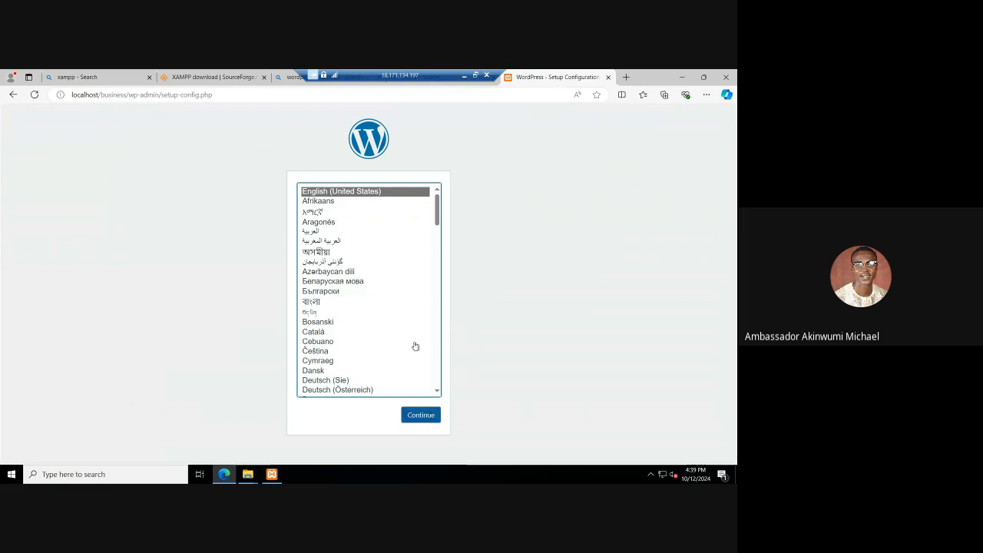
{"action": "scroll", "coordinate": [397, 289], "scroll_direction": "down", "scroll_amount": 5}
{"action": "scroll", "coordinate": [394, 301], "scroll_direction": "up", "scroll_amount": 5}
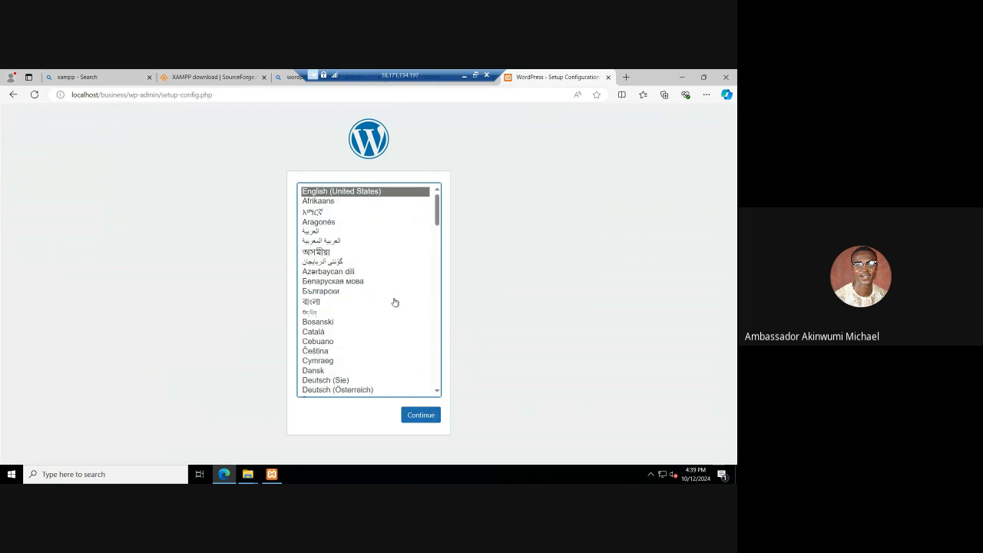
{"action": "scroll", "coordinate": [361, 323], "scroll_direction": "down", "scroll_amount": 5}
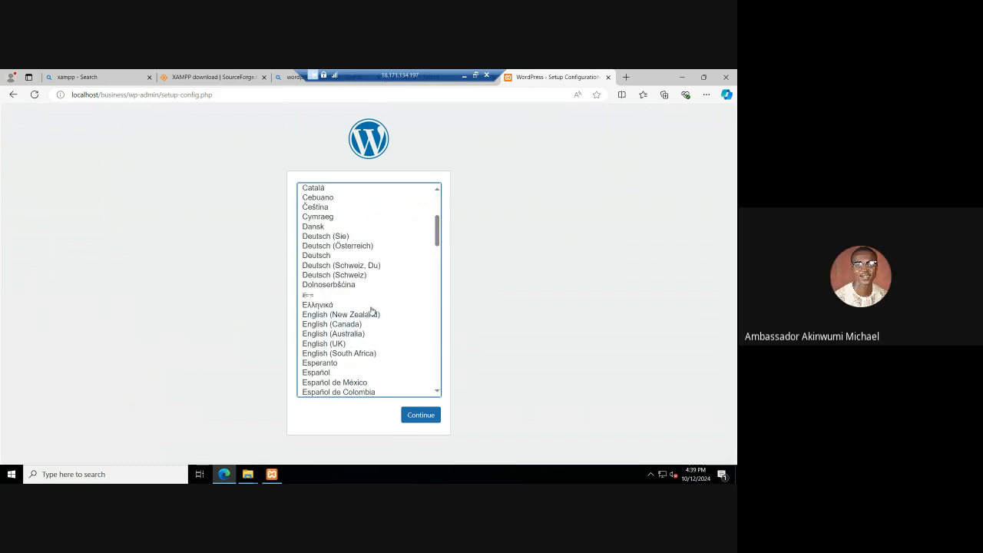
{"action": "scroll", "coordinate": [372, 309], "scroll_direction": "up", "scroll_amount": 5}
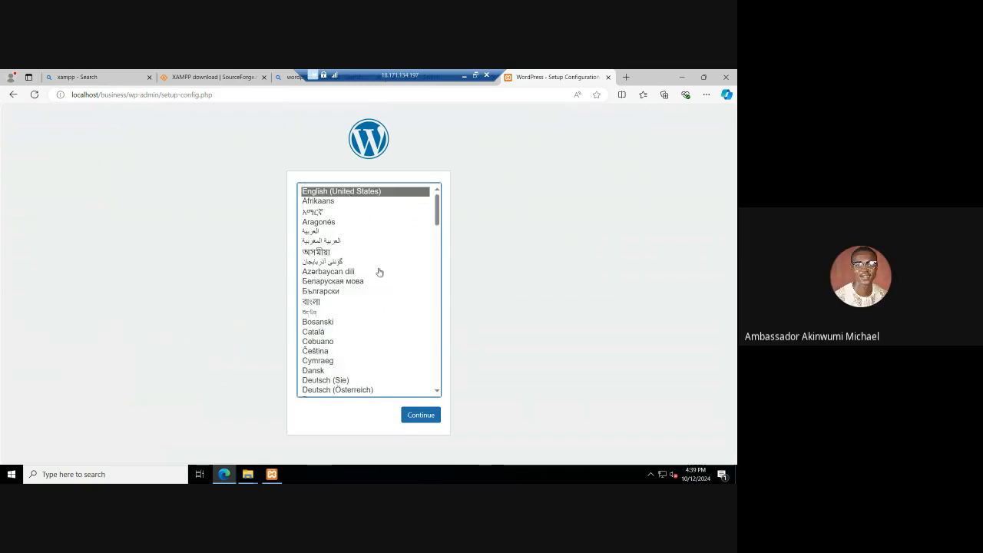
{"action": "left_click", "coordinate": [420, 414]}
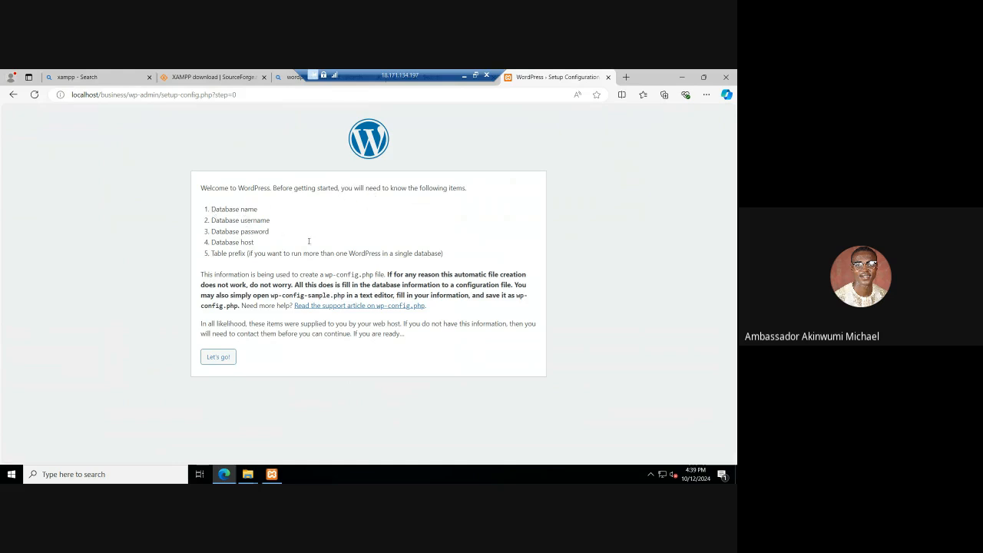
Step: Review the list of required database items and proceed to the WordPress database connection form
{"action": "left_click_drag", "start_coordinate": [210, 208], "coordinate": [450, 255]}
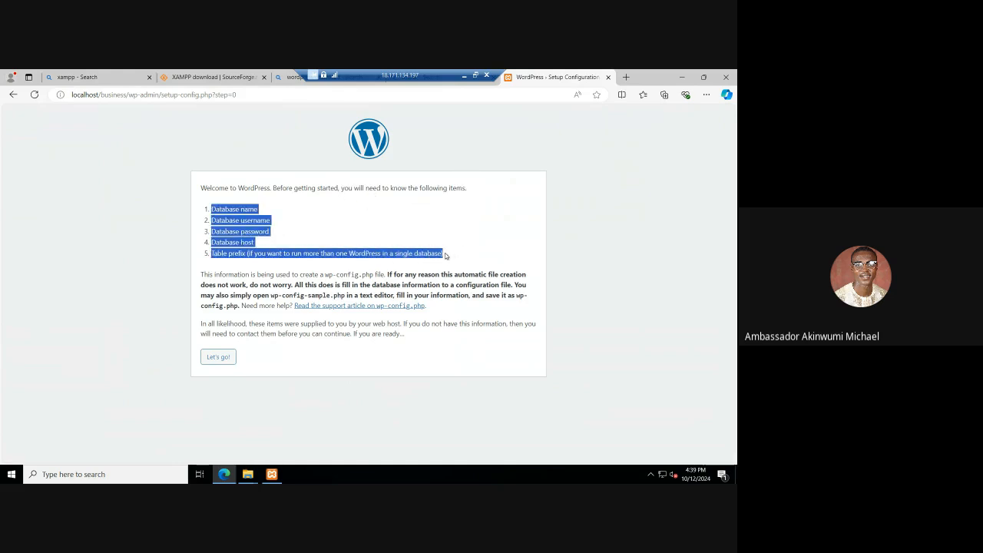
{"action": "left_click", "coordinate": [342, 253]}
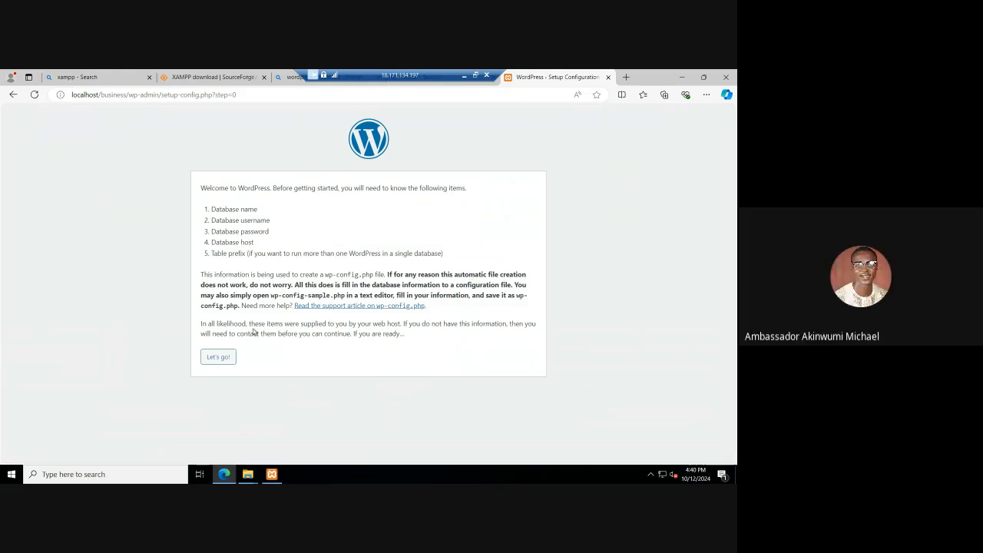
{"action": "left_click", "coordinate": [219, 357]}
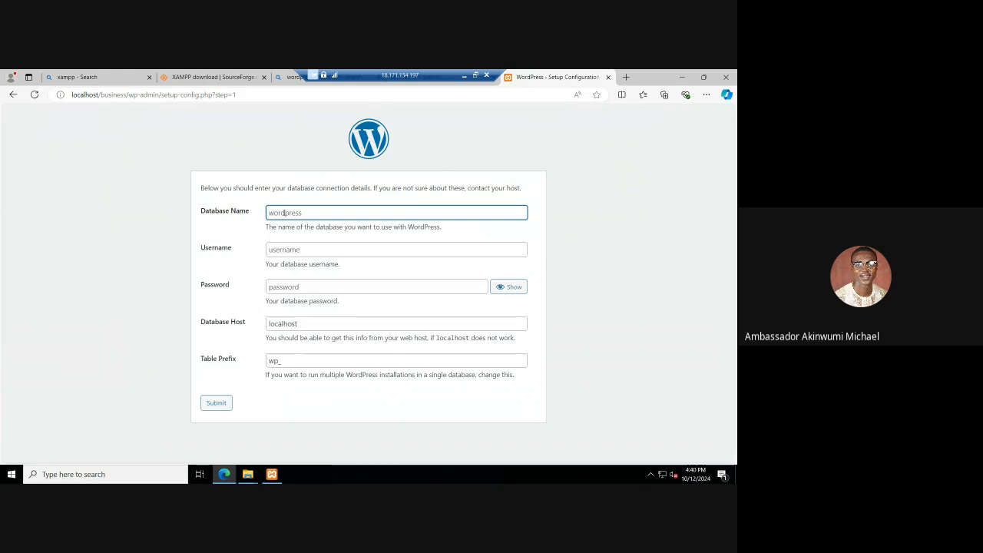
Step: Look over the username, password and database host fields of the database connection form
{"action": "left_click", "coordinate": [281, 255]}
{"action": "left_click", "coordinate": [290, 289]}
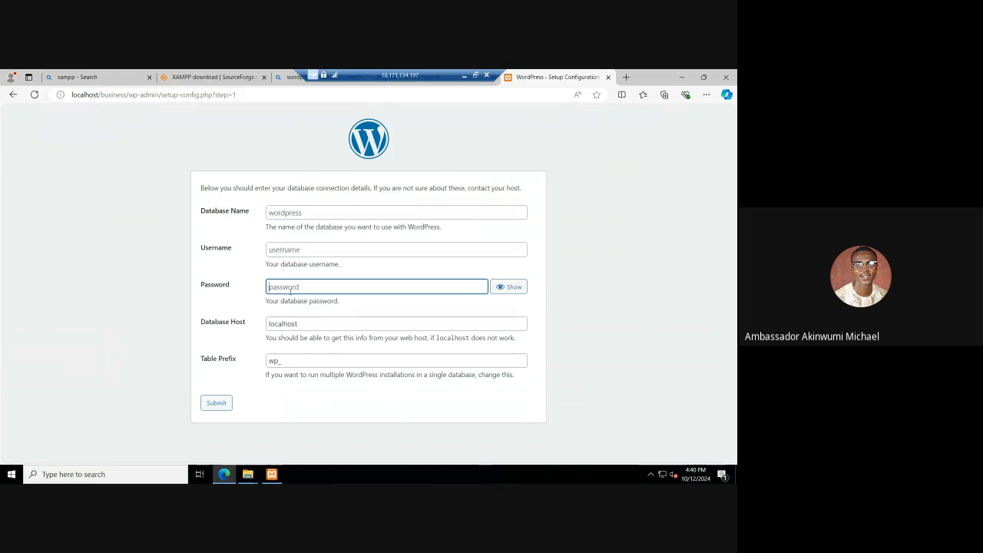
{"action": "left_click", "coordinate": [304, 325]}
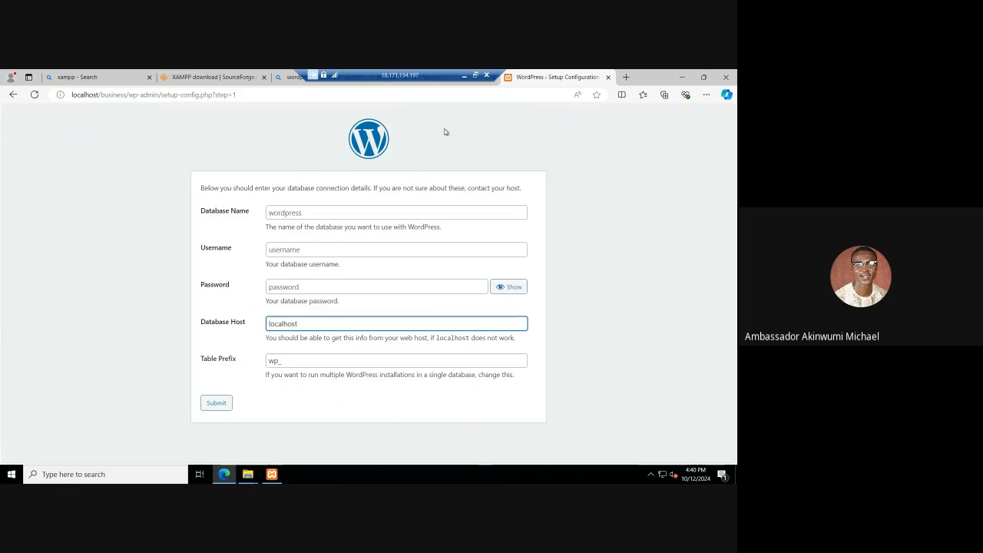
Step: Minimize the remote desktop session, switch to the Google Meet call in Chrome and mute the microphone
{"action": "left_click", "coordinate": [463, 75]}
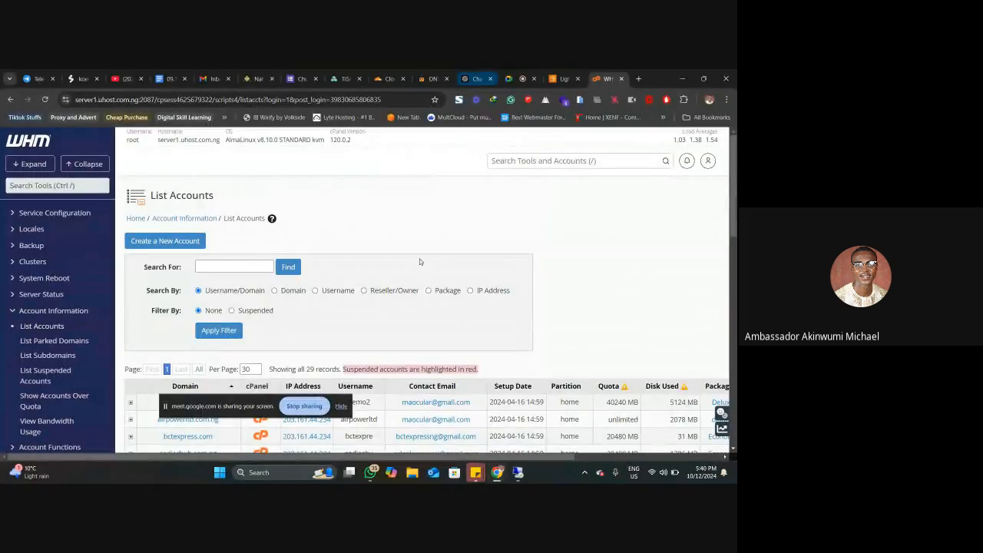
{"action": "left_click", "coordinate": [516, 78]}
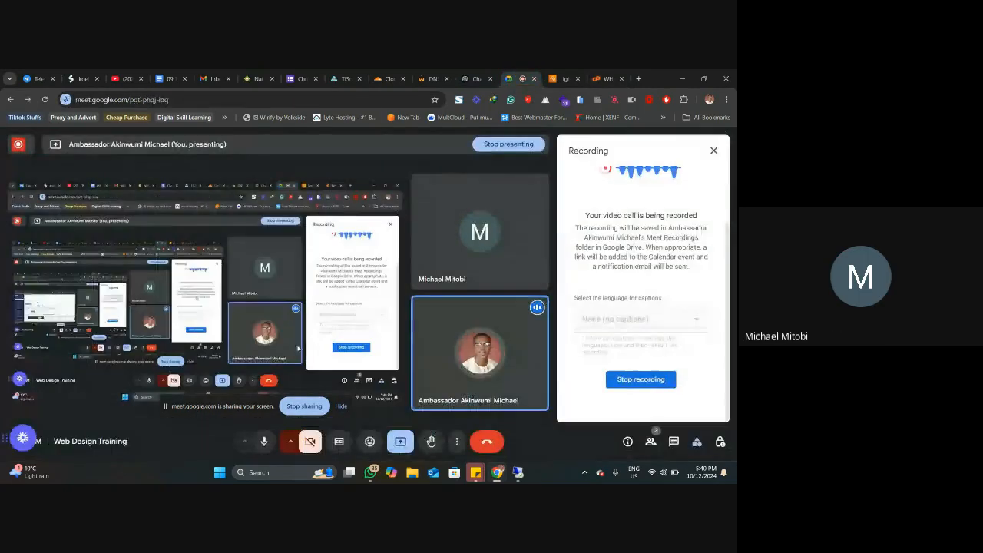
{"action": "left_click", "coordinate": [261, 442]}
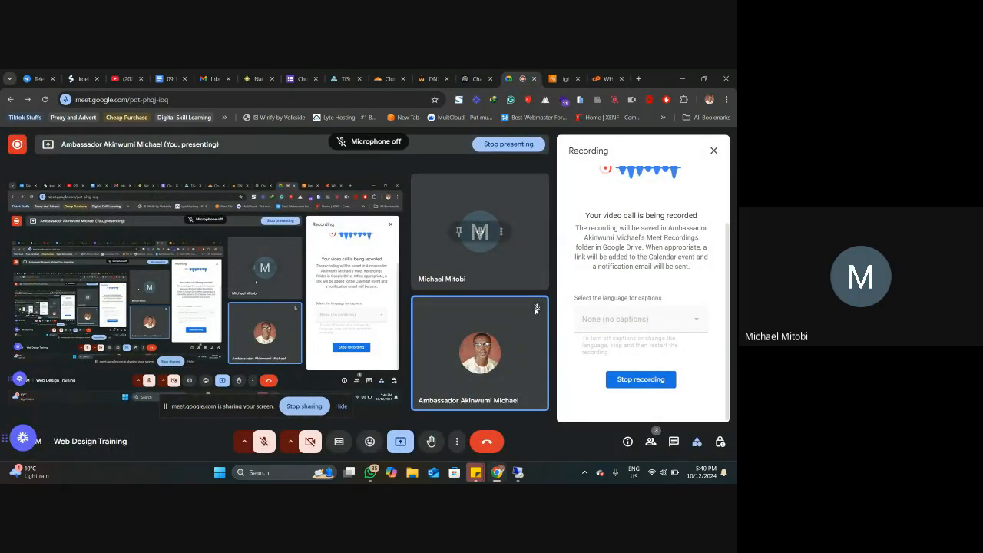
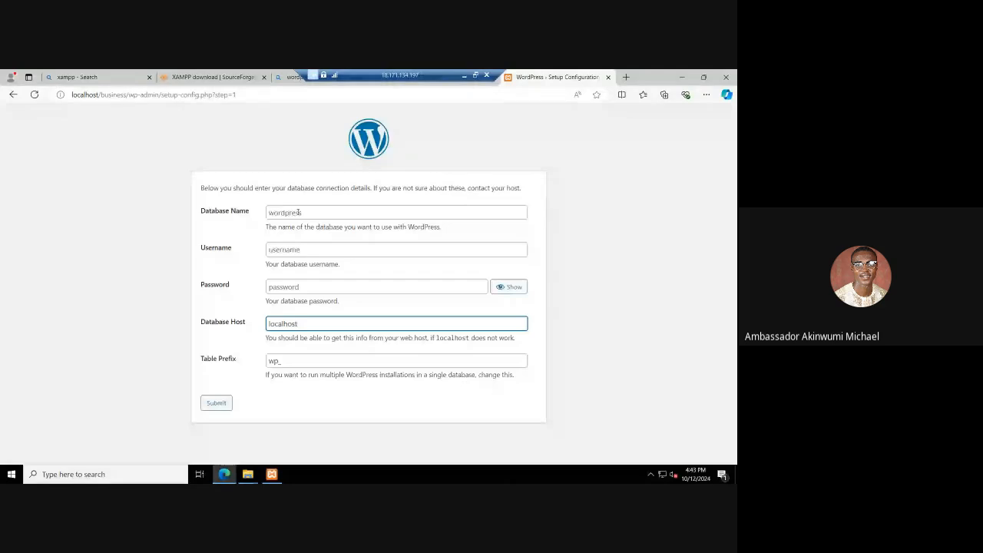
Step: Try submitting the WordPress database connection form without filling in its empty fields, and return to the form
{"action": "left_click", "coordinate": [298, 213]}
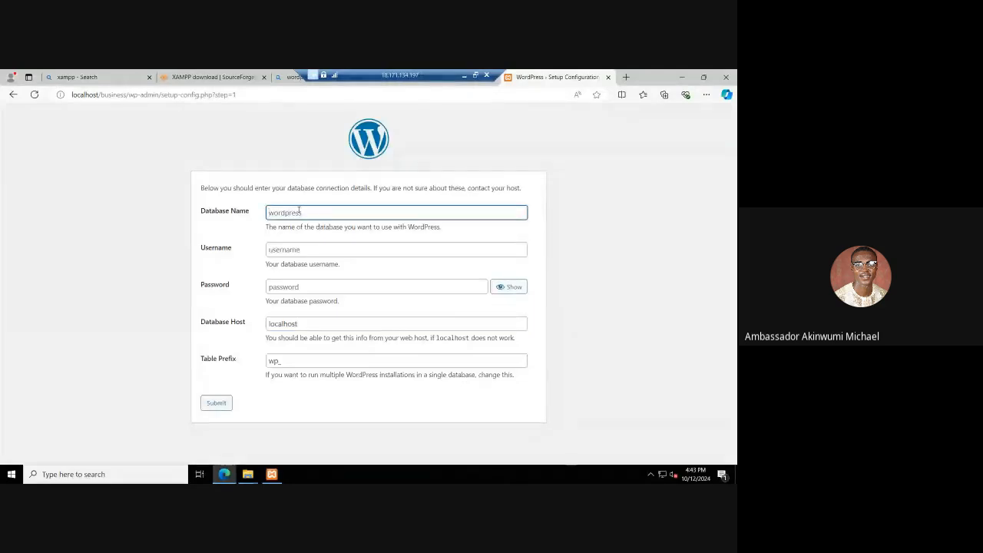
{"action": "left_click", "coordinate": [216, 402]}
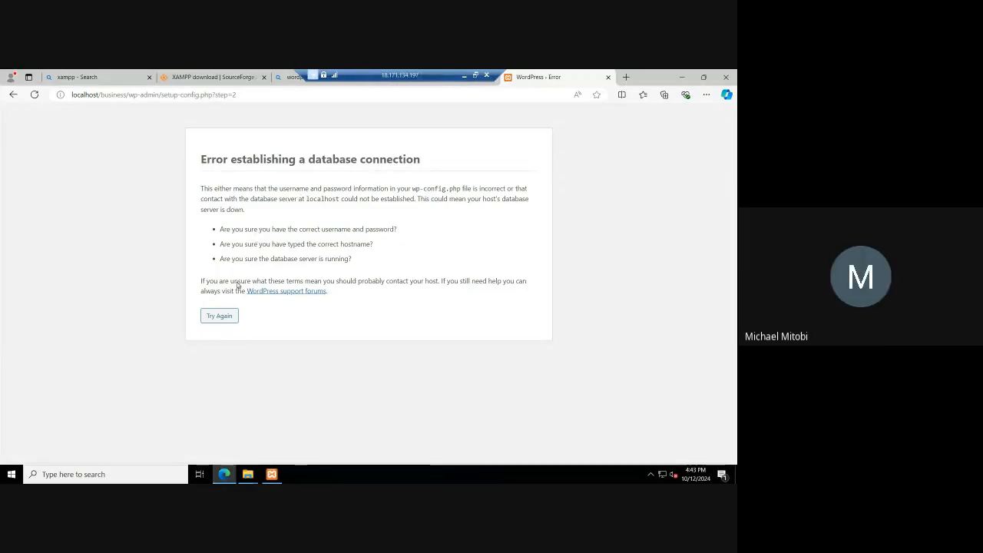
{"action": "left_click", "coordinate": [219, 316]}
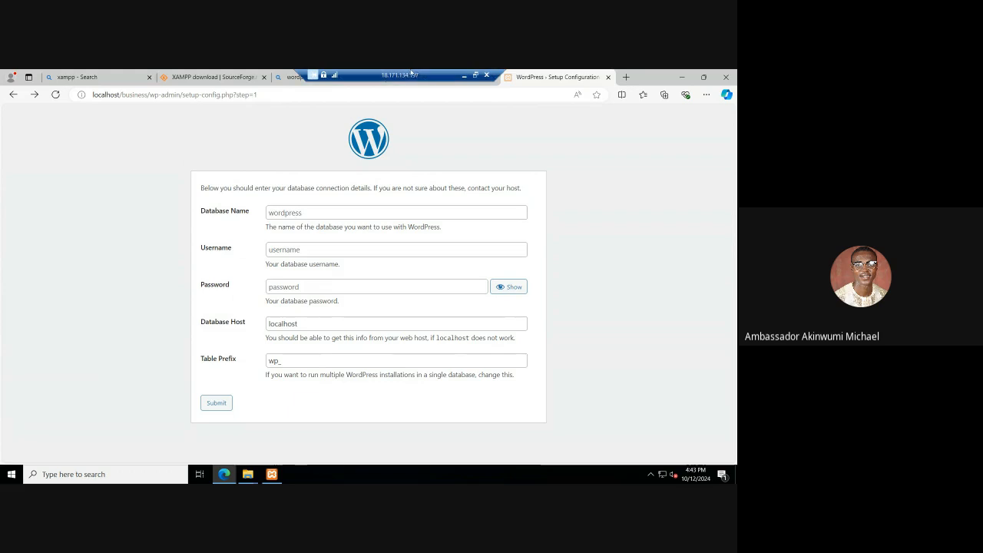
Step: Check the XAMPP Control Panel modules and open localhost/phpmyadmin in a new browser tab
{"action": "left_click", "coordinate": [272, 474]}
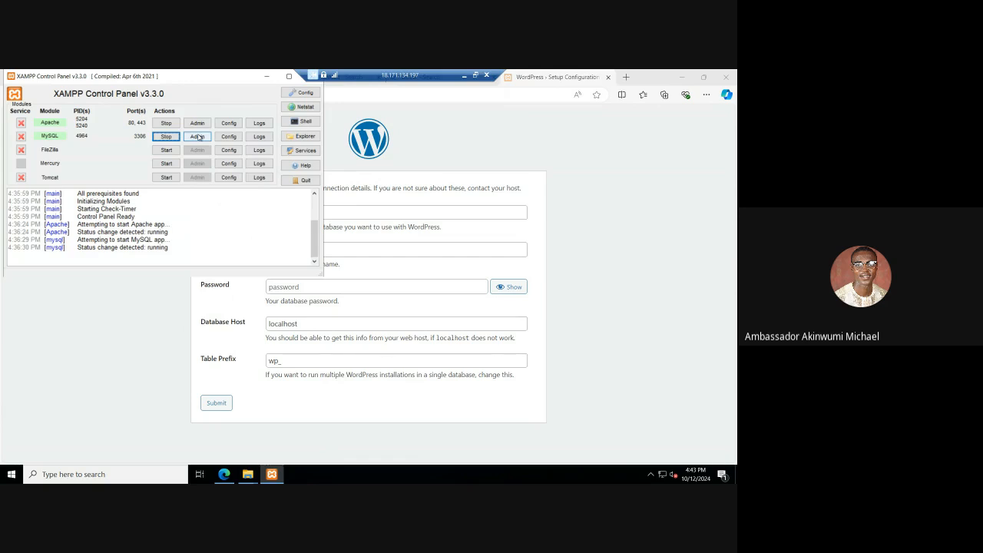
{"action": "left_click", "coordinate": [626, 78]}
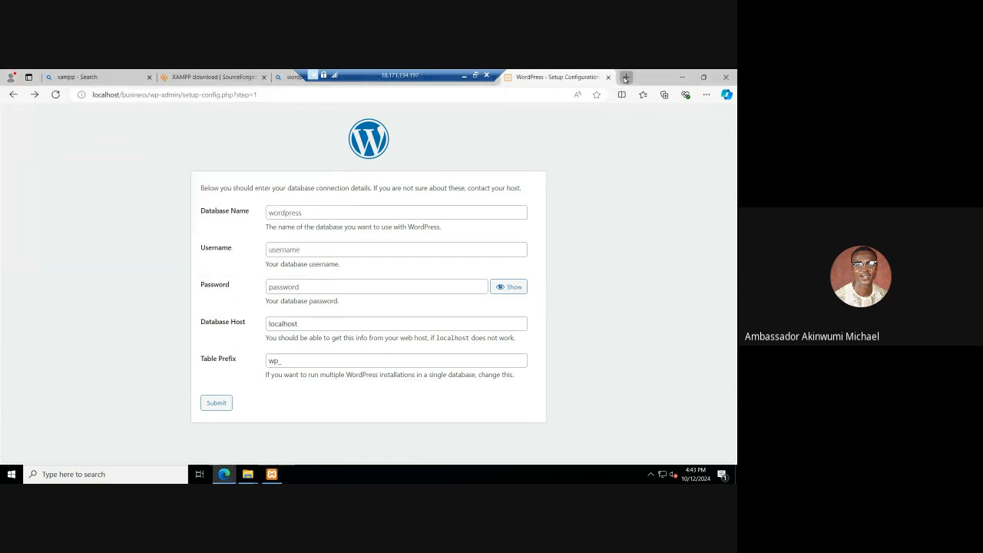
{"action": "left_click", "coordinate": [626, 78]}
{"action": "type", "text": "l"}
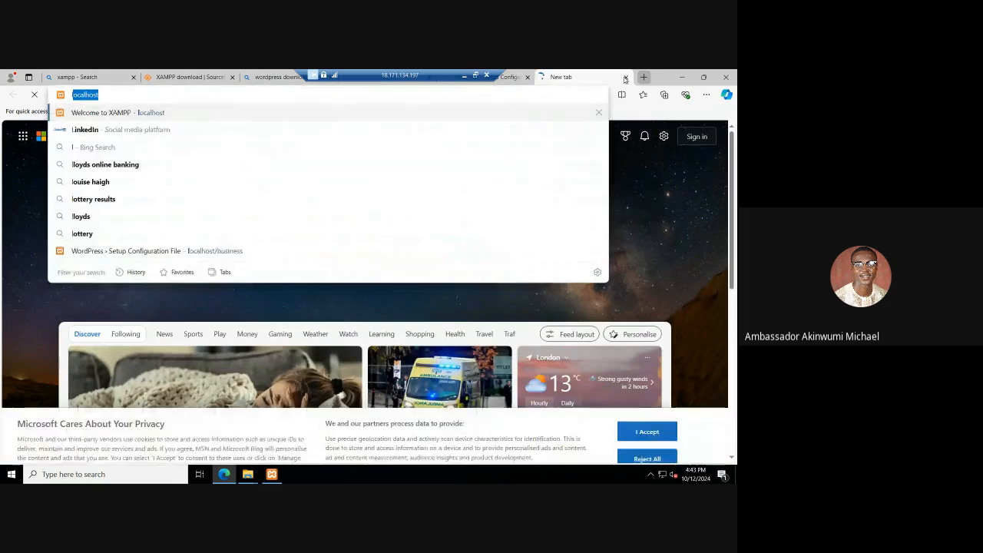
{"action": "type", "text": "ocalhost/"}
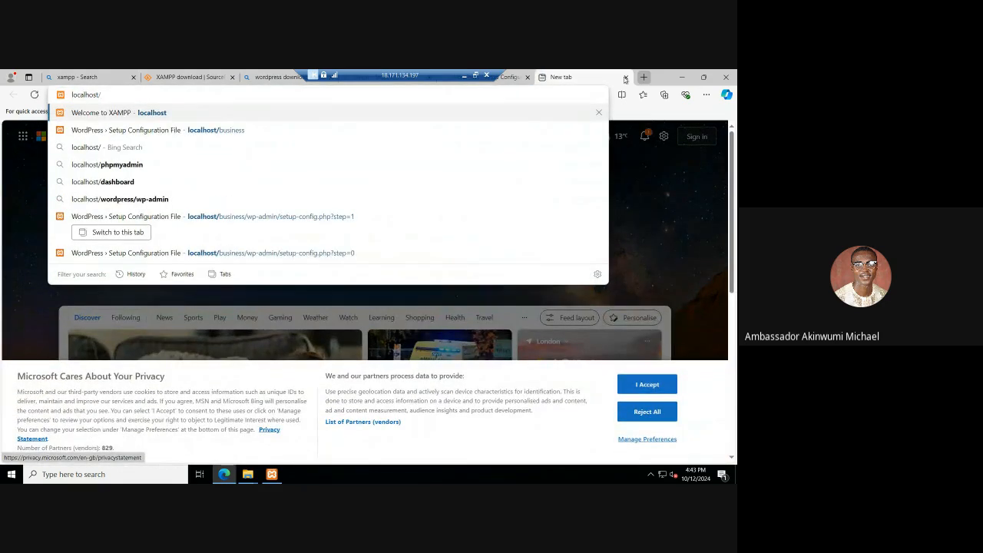
{"action": "key", "text": "Down"}
{"action": "key", "text": "Down"}
{"action": "key", "text": "Down"}
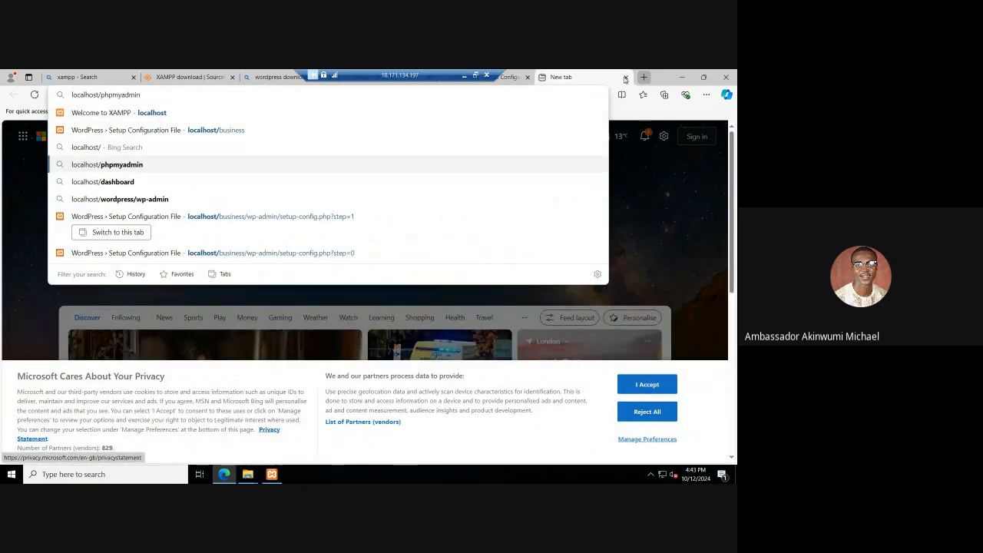
{"action": "key", "text": "BackSpace"}
{"action": "type", "text": "n"}
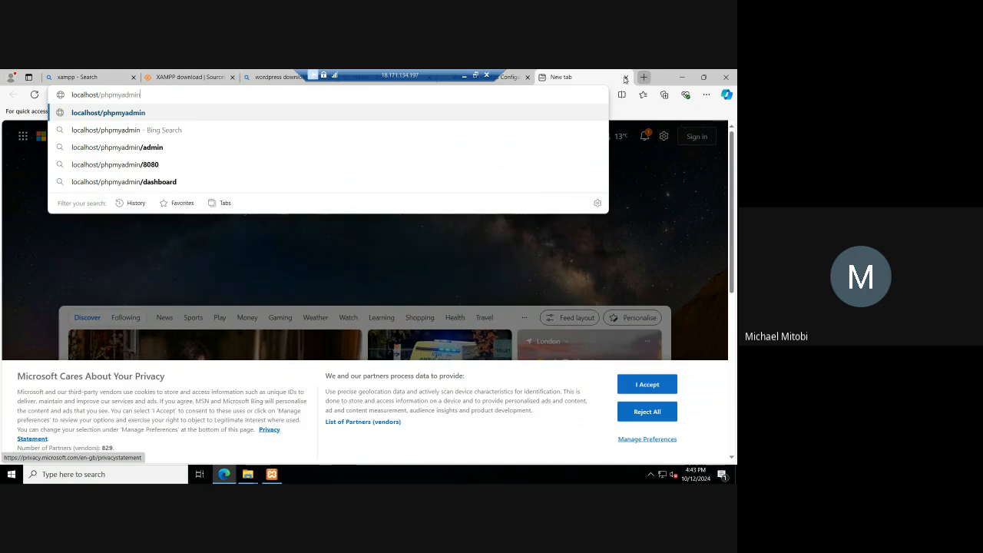
{"action": "key", "text": "Return"}
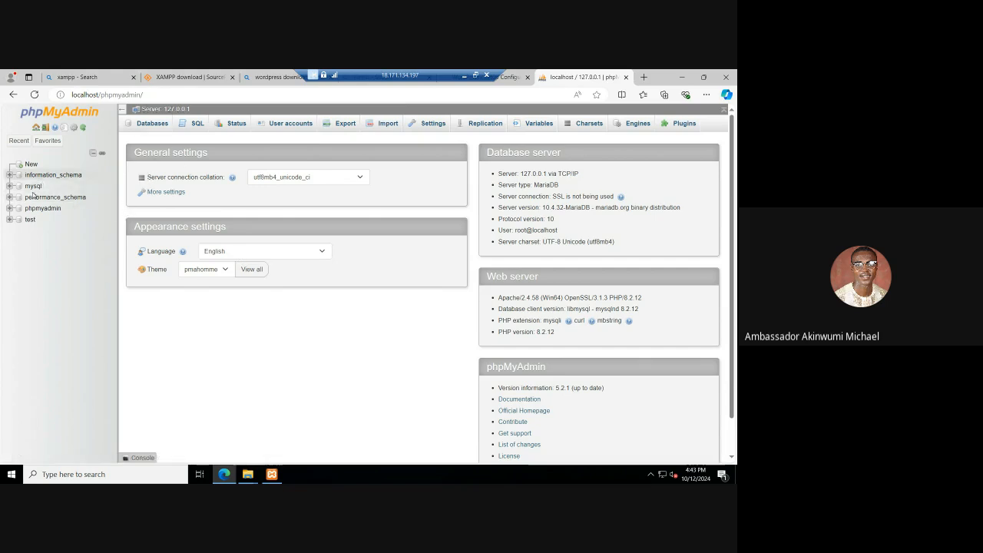
Step: Create a database named business with the utf8mb4_general_ci collation in phpMyAdmin
{"action": "left_click", "coordinate": [151, 127]}
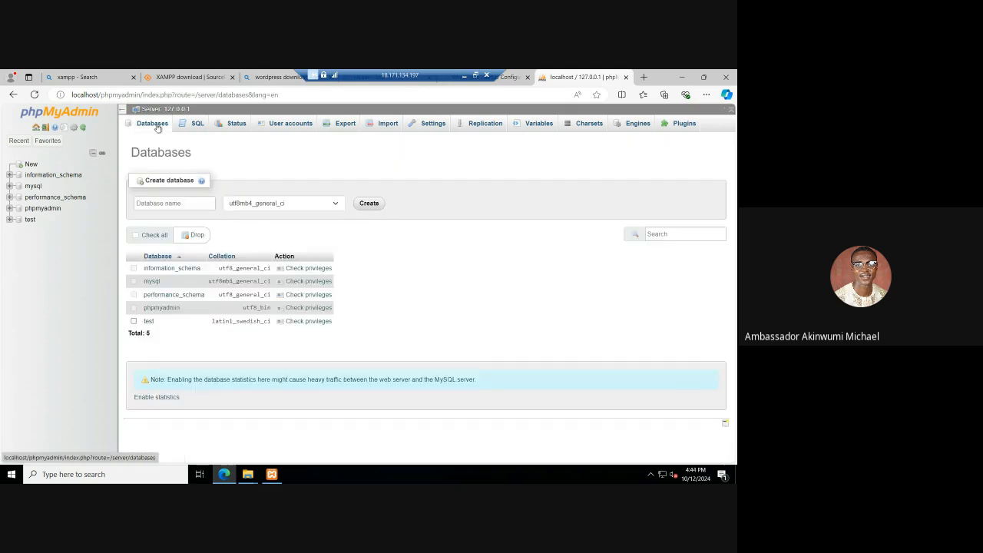
{"action": "left_click", "coordinate": [176, 203]}
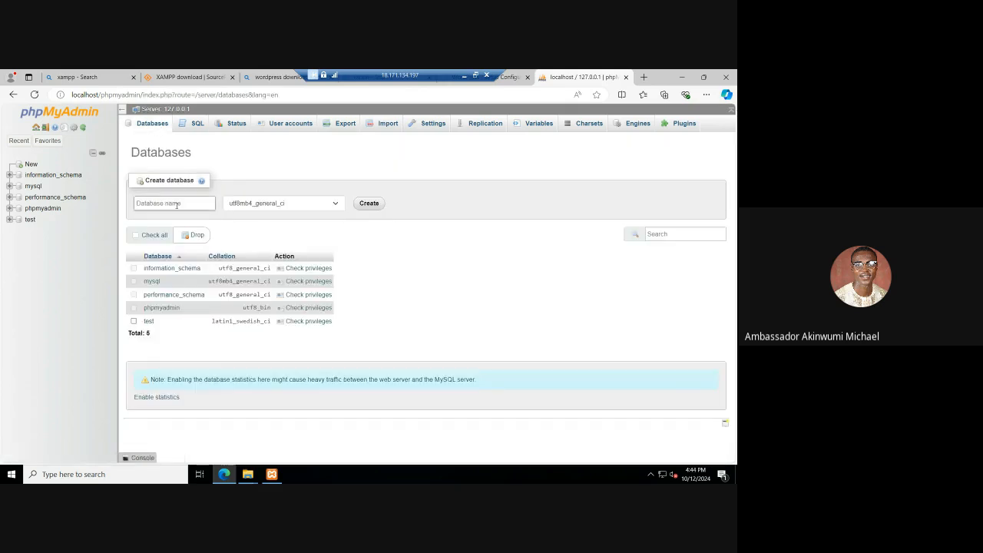
{"action": "type", "text": "business"}
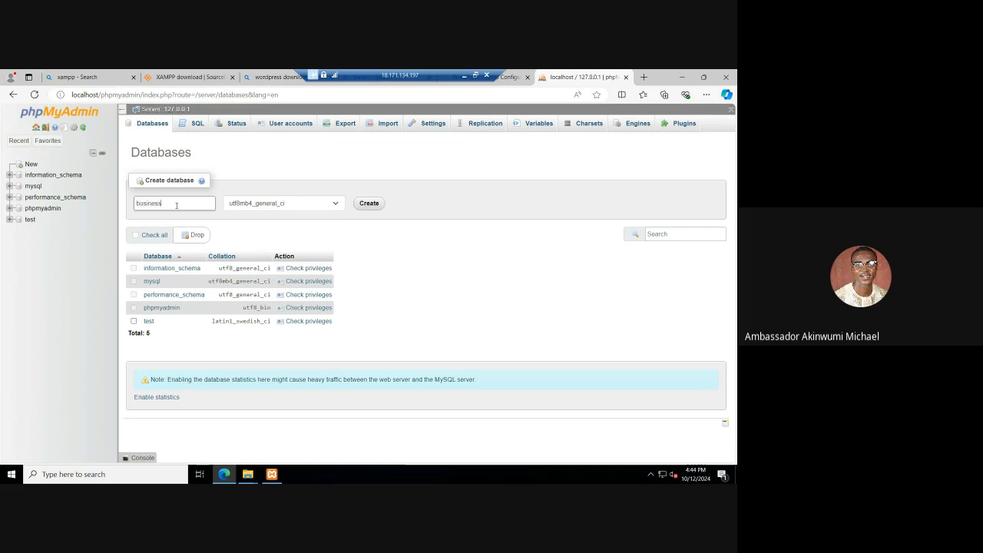
{"action": "left_click", "coordinate": [367, 204]}
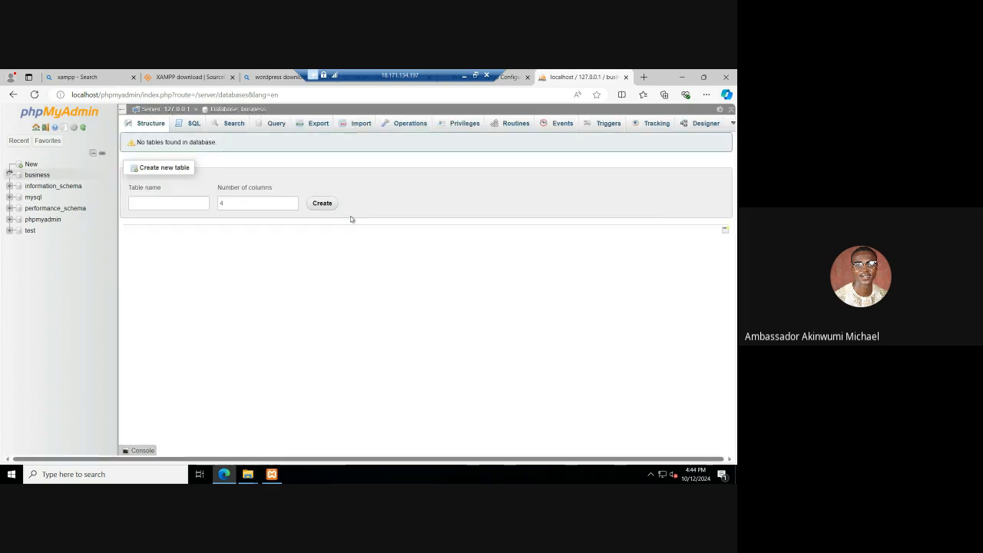
Step: Return to the WordPress setup form and enter business as the database name and root as the username
{"action": "left_click", "coordinate": [510, 76]}
{"action": "left_click", "coordinate": [304, 215]}
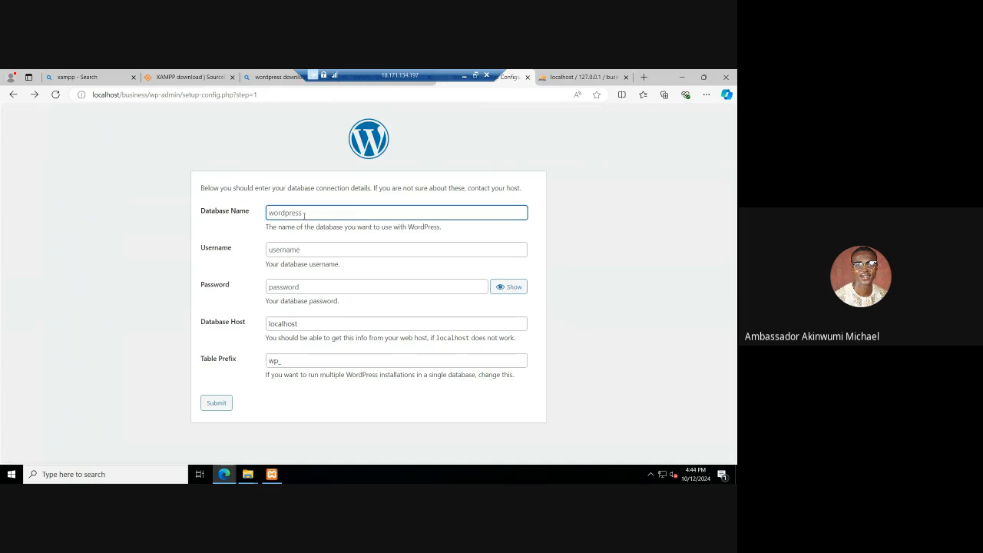
{"action": "type", "text": "business"}
{"action": "left_click", "coordinate": [286, 250]}
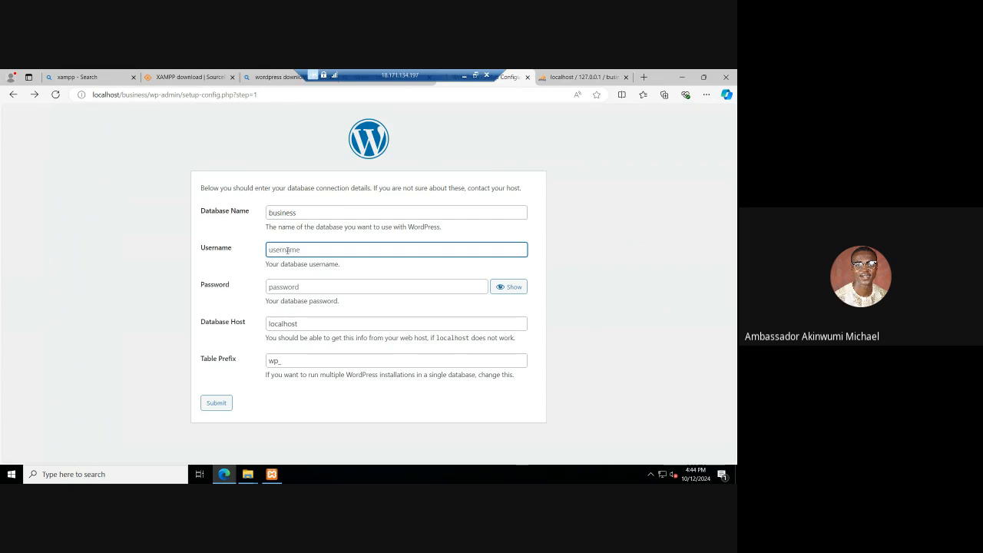
{"action": "type", "text": "root"}
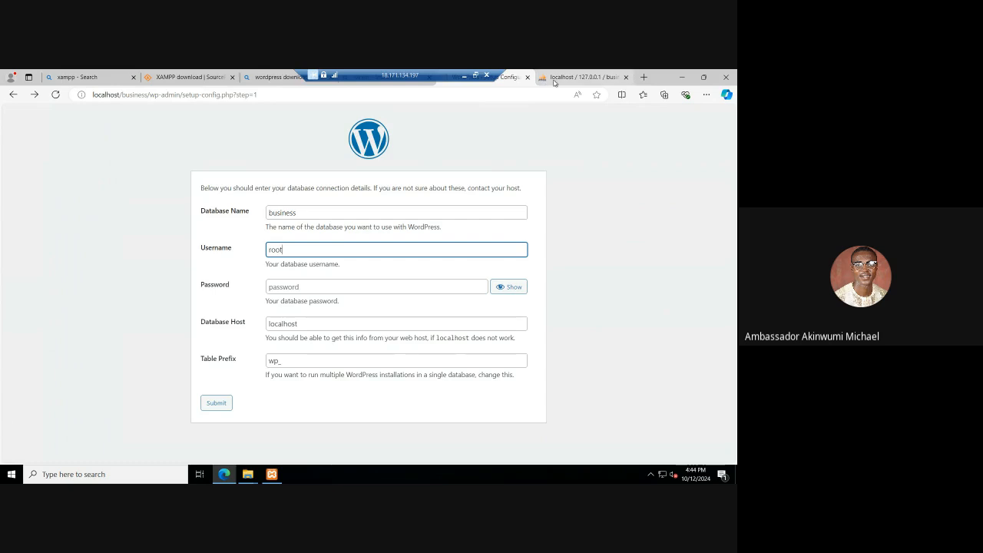
Step: Open the privileges of the business database in phpMyAdmin and start adding a user account
{"action": "mouse_move", "coordinate": [553, 82]}
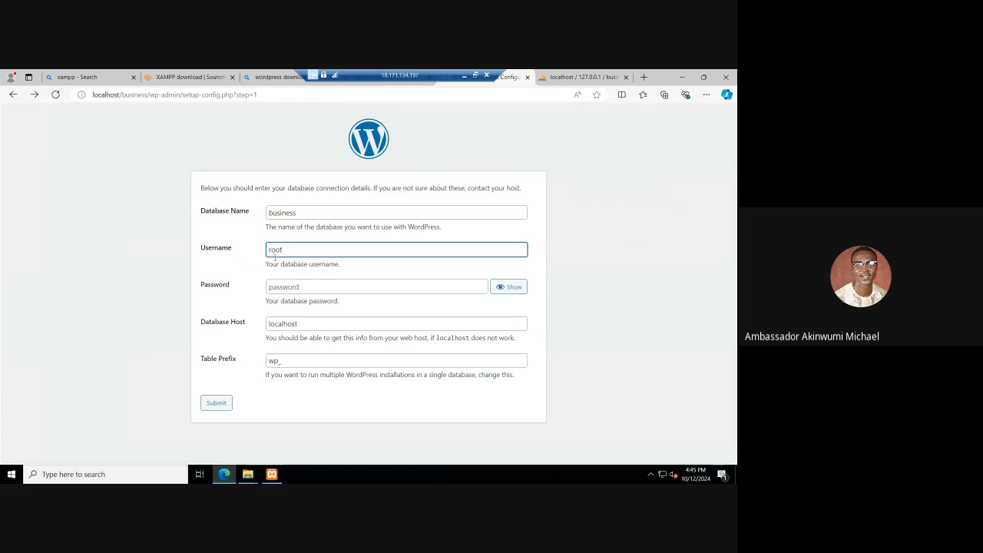
{"action": "left_click", "coordinate": [567, 78]}
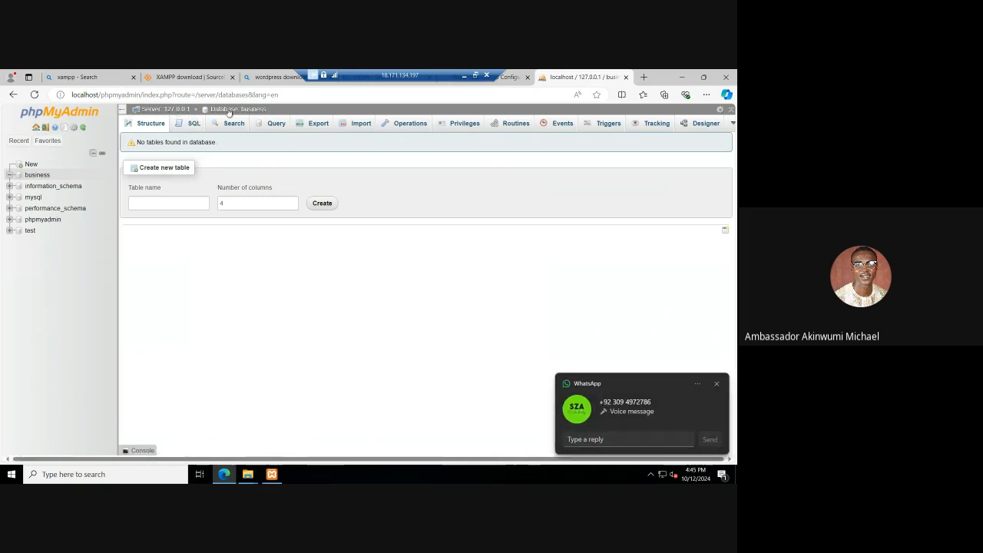
{"action": "left_click", "coordinate": [228, 110]}
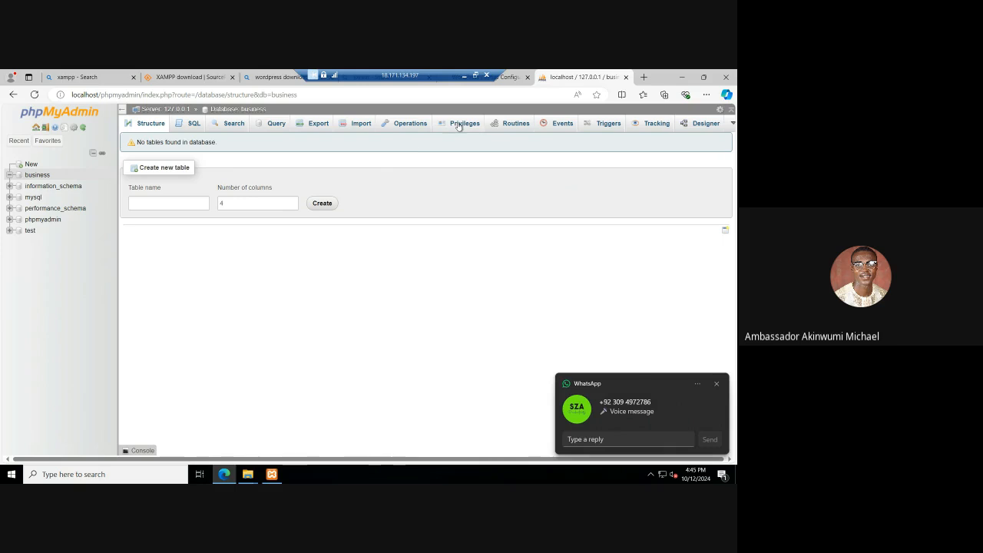
{"action": "left_click", "coordinate": [457, 126]}
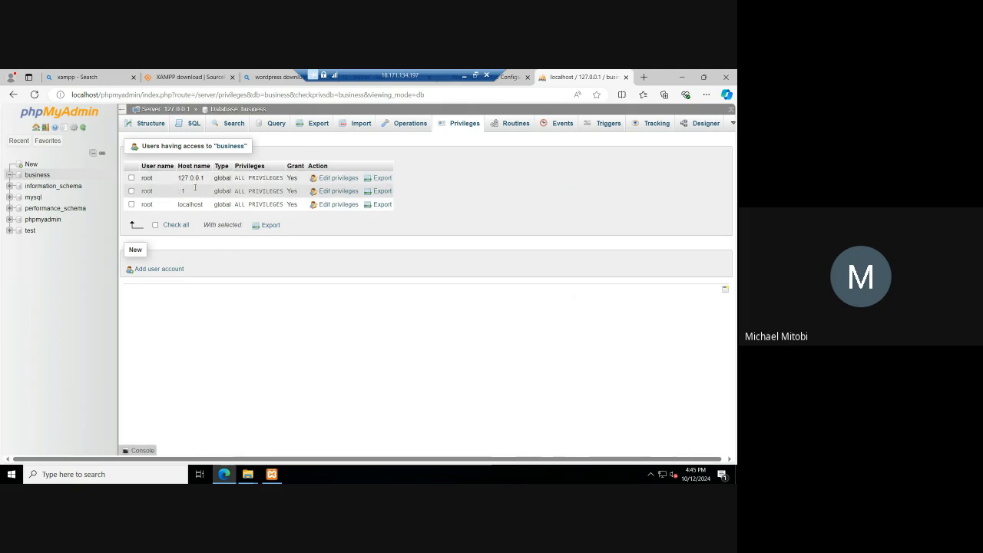
{"action": "left_click", "coordinate": [157, 270]}
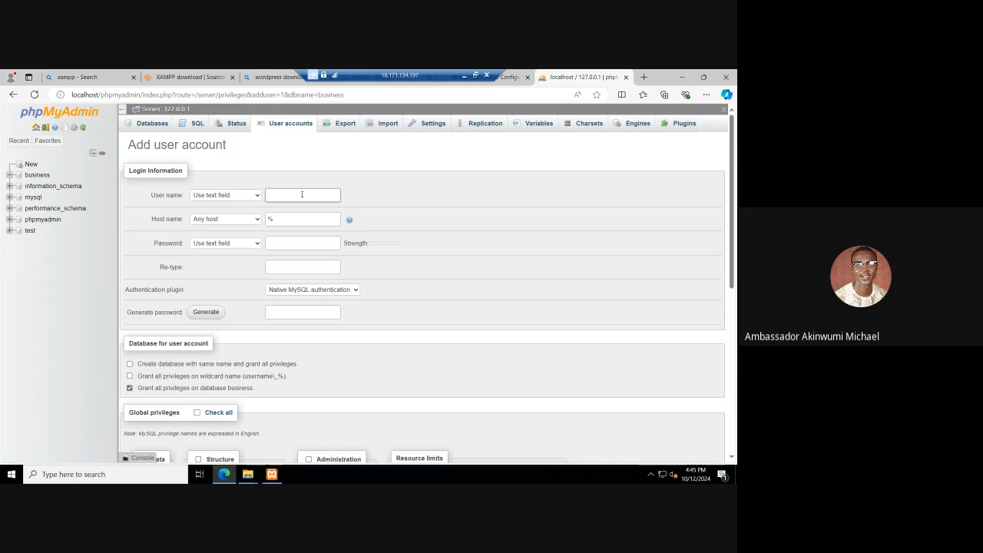
Step: Set the new database account's user name to micuser
{"action": "type", "text": "micuser"}
{"action": "left_click", "coordinate": [279, 219]}
{"action": "left_click", "coordinate": [286, 244]}
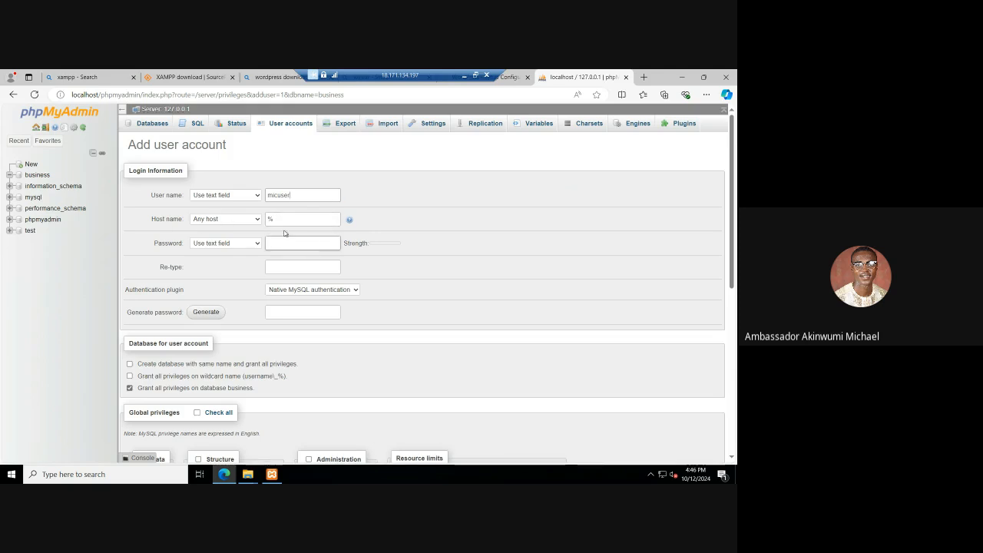
{"action": "left_click", "coordinate": [237, 218]}
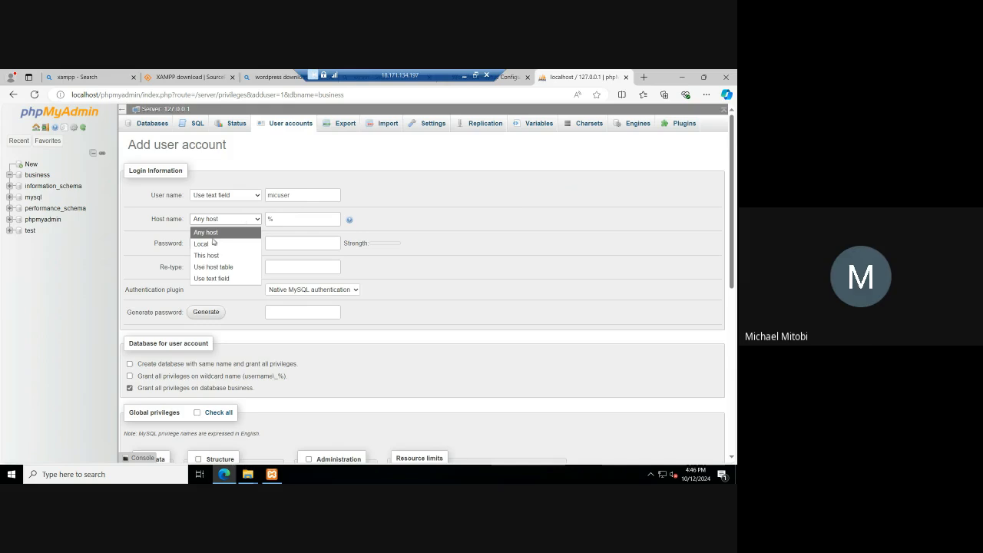
{"action": "left_click", "coordinate": [209, 244]}
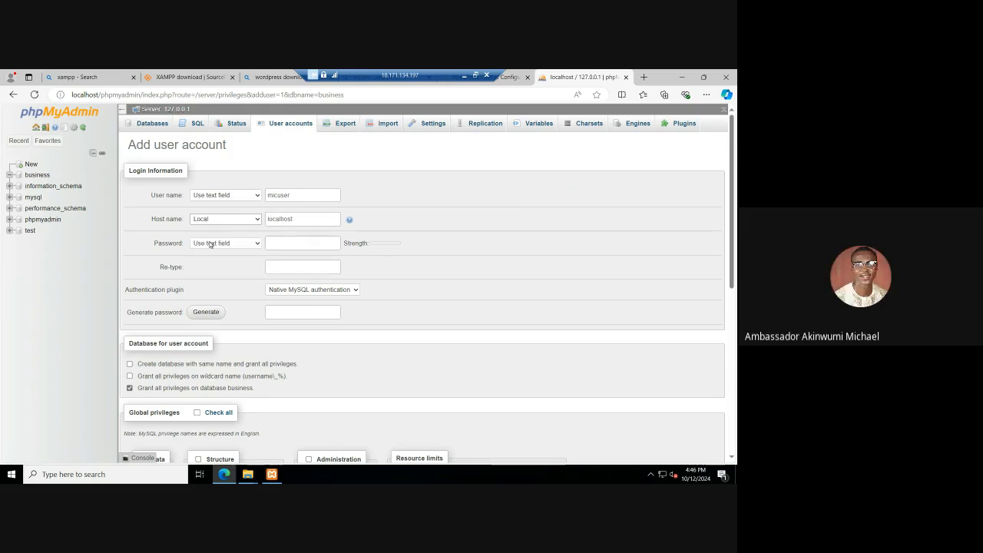
{"action": "left_click", "coordinate": [251, 221]}
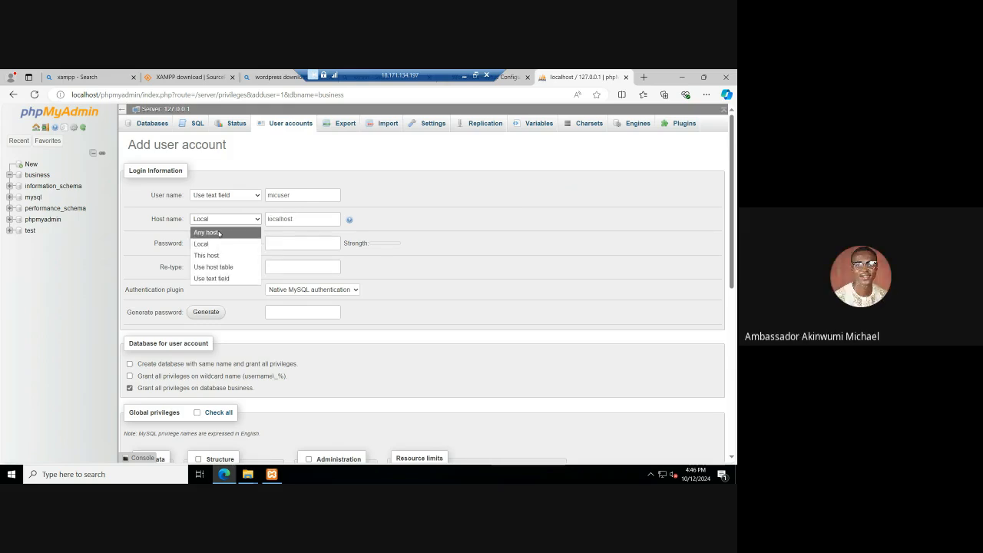
{"action": "left_click", "coordinate": [219, 233]}
Step: Enter the new account's password, reveal it to check the entry, and repeat it in the confirmation field
{"action": "left_click", "coordinate": [276, 242]}
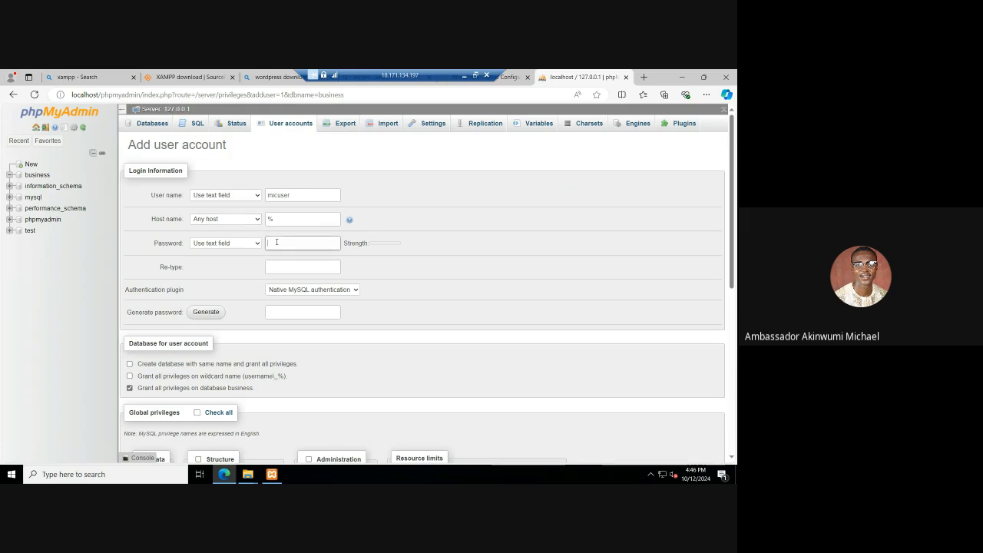
{"action": "double_click", "coordinate": [311, 201]}
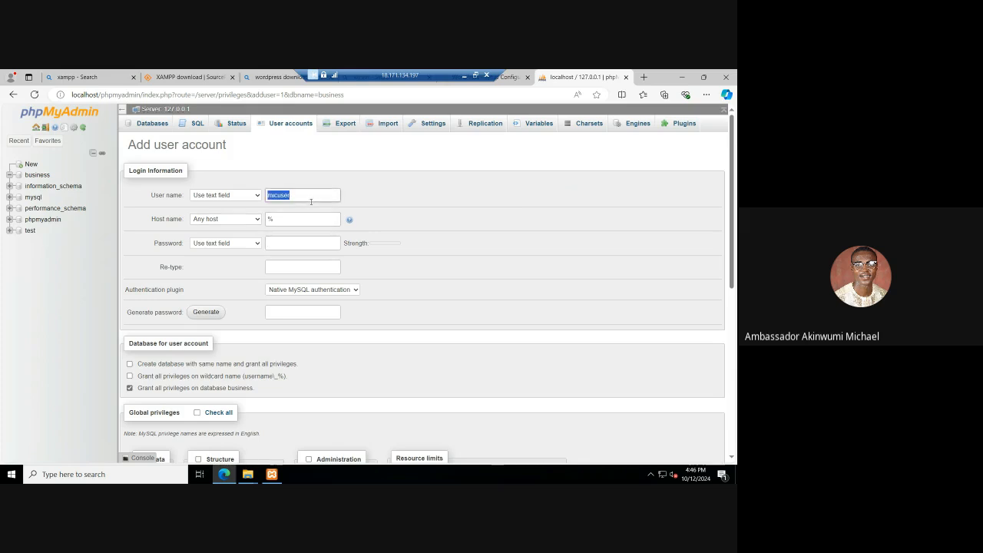
{"action": "left_click", "coordinate": [290, 241]}
{"action": "type", "text": "••••••••"}
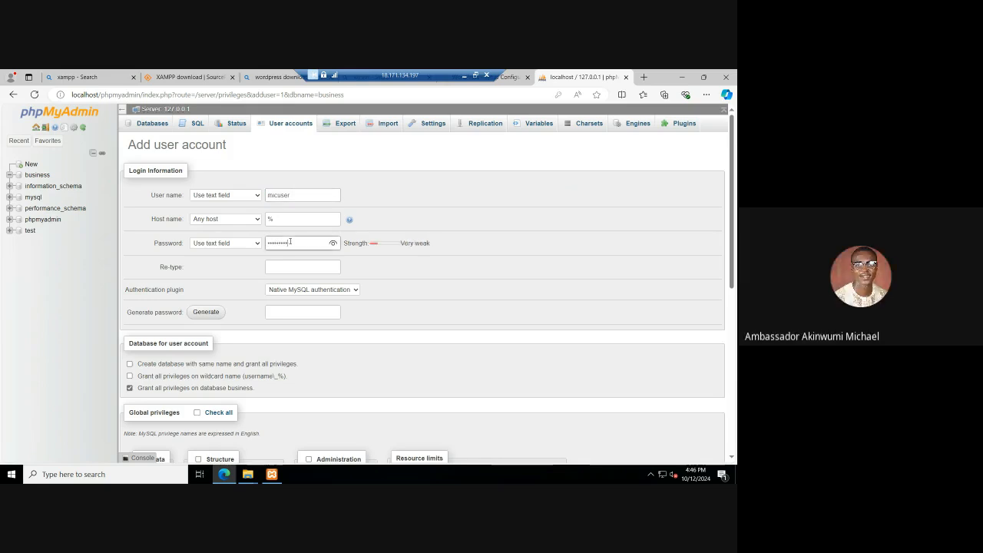
{"action": "double_click", "coordinate": [290, 241]}
{"action": "left_click", "coordinate": [333, 244]}
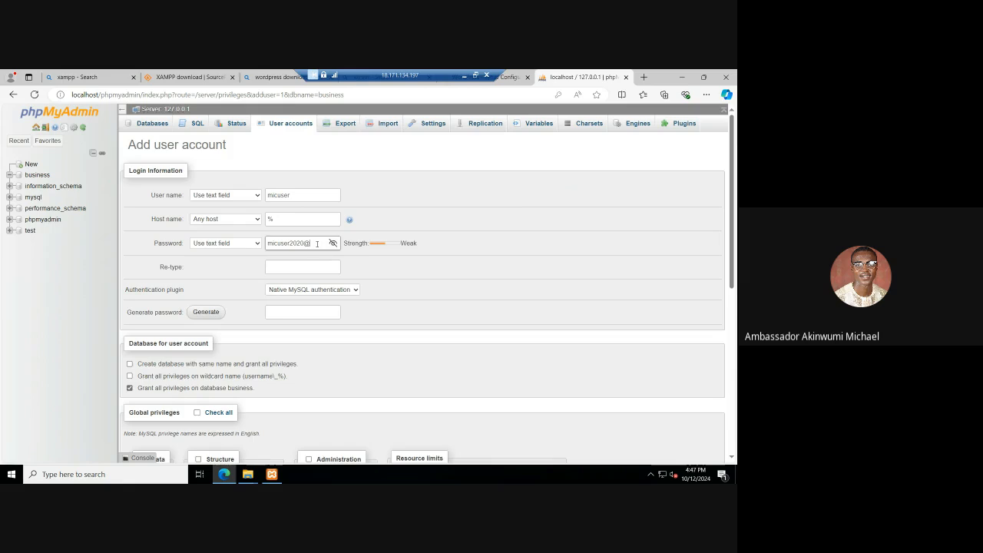
{"action": "key", "text": "ctrl+a"}
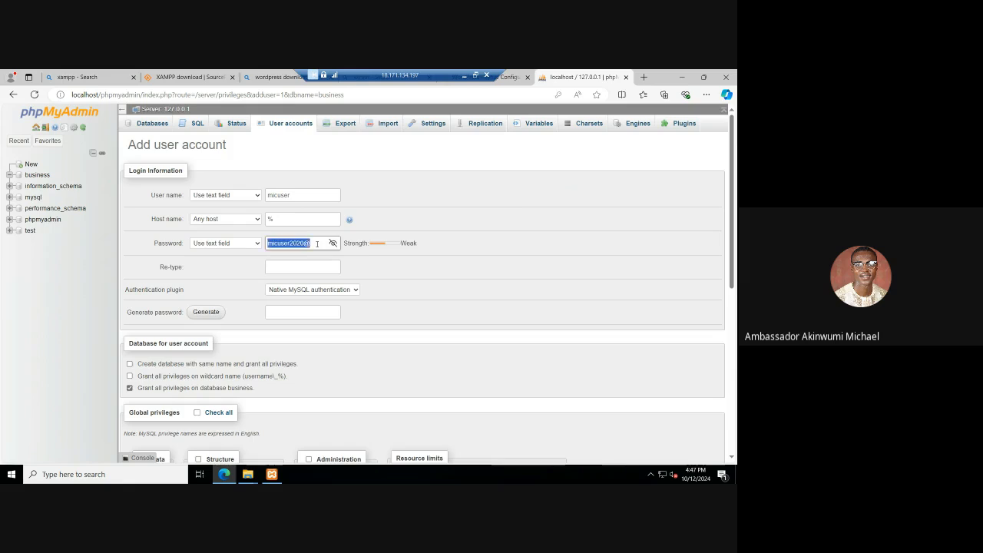
{"action": "left_click", "coordinate": [302, 267]}
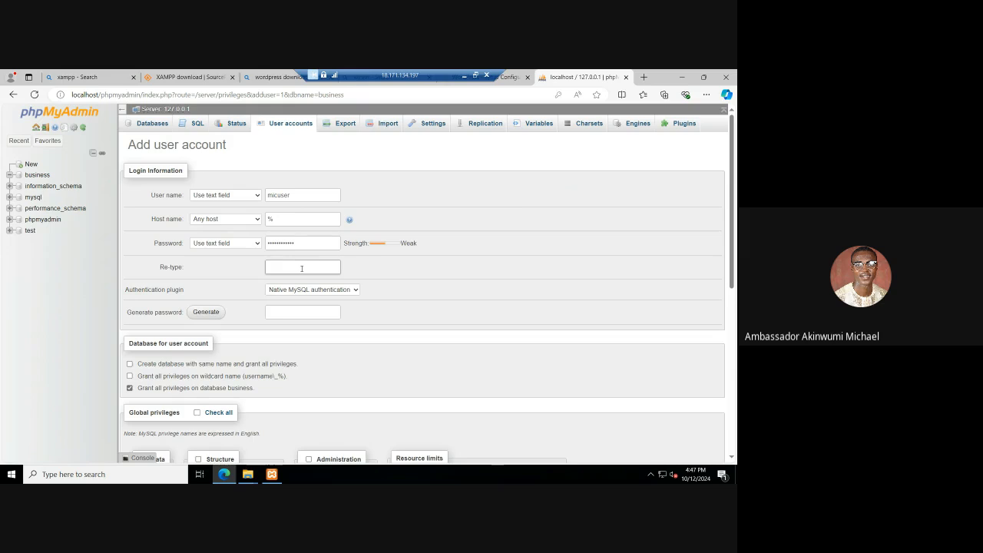
{"action": "key", "text": "ctrl+v"}
Step: Grant the new account all global privileges, keeping full privileges on the business database enabled
{"action": "scroll", "coordinate": [276, 315], "scroll_direction": "down", "scroll_amount": 1}
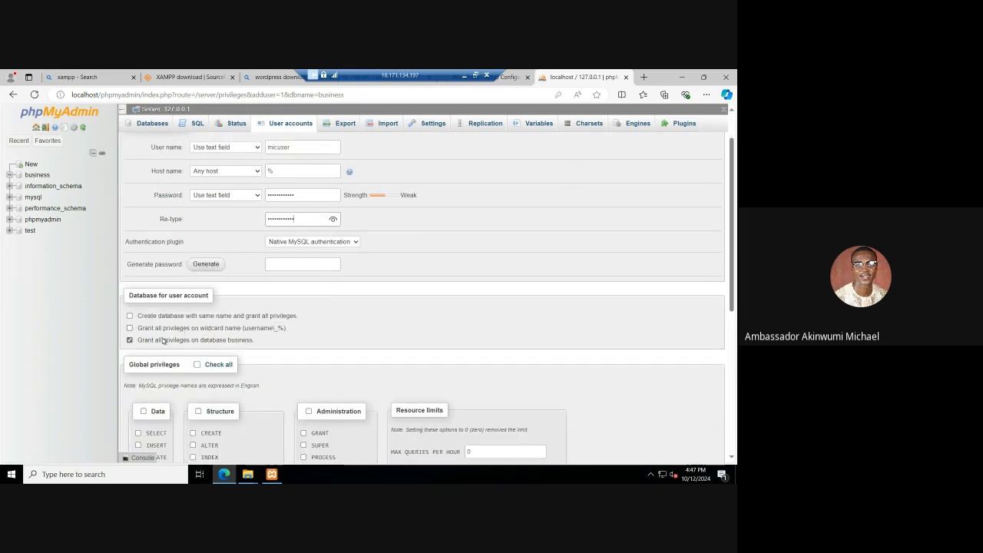
{"action": "scroll", "coordinate": [202, 342], "scroll_direction": "down", "scroll_amount": 2}
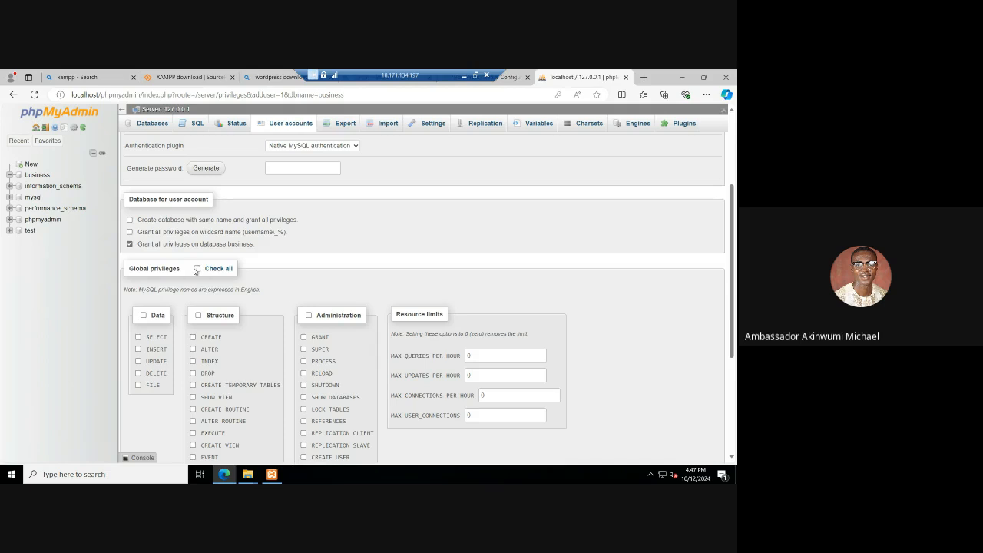
{"action": "left_click", "coordinate": [197, 269]}
{"action": "scroll", "coordinate": [230, 307], "scroll_direction": "down", "scroll_amount": 2}
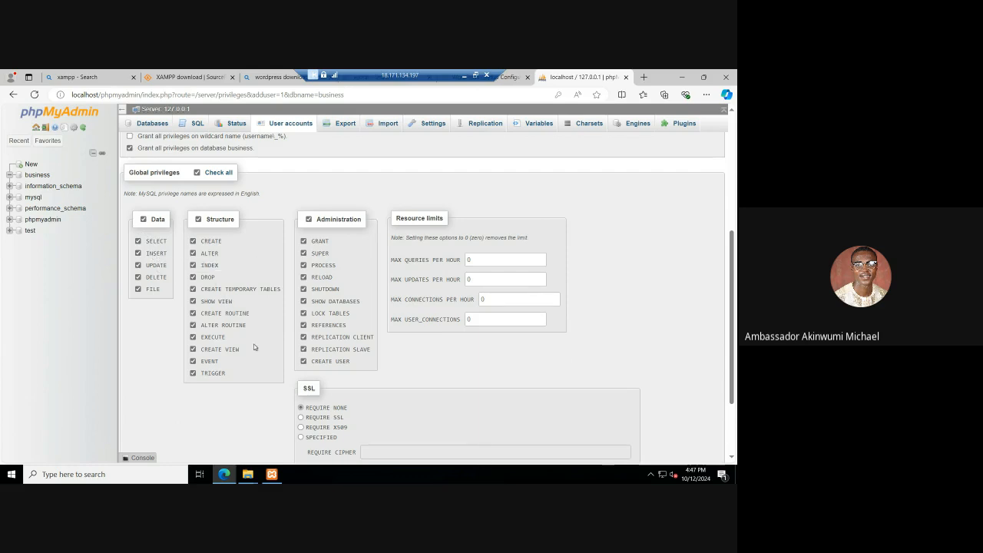
Step: Create the user account with the chosen privileges and open the server's user accounts overview
{"action": "scroll", "coordinate": [268, 346], "scroll_direction": "down", "scroll_amount": 2}
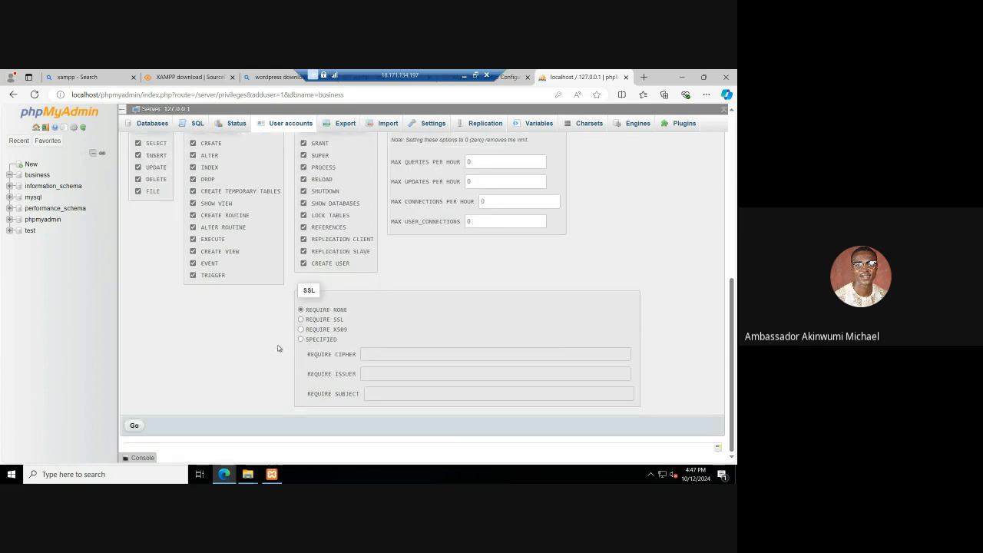
{"action": "left_click", "coordinate": [136, 426]}
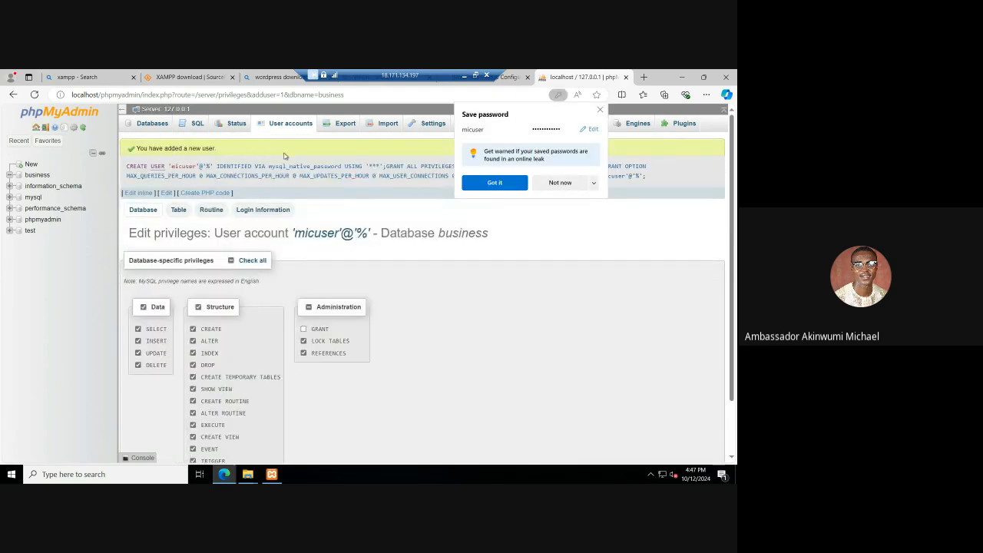
{"action": "left_click", "coordinate": [286, 125]}
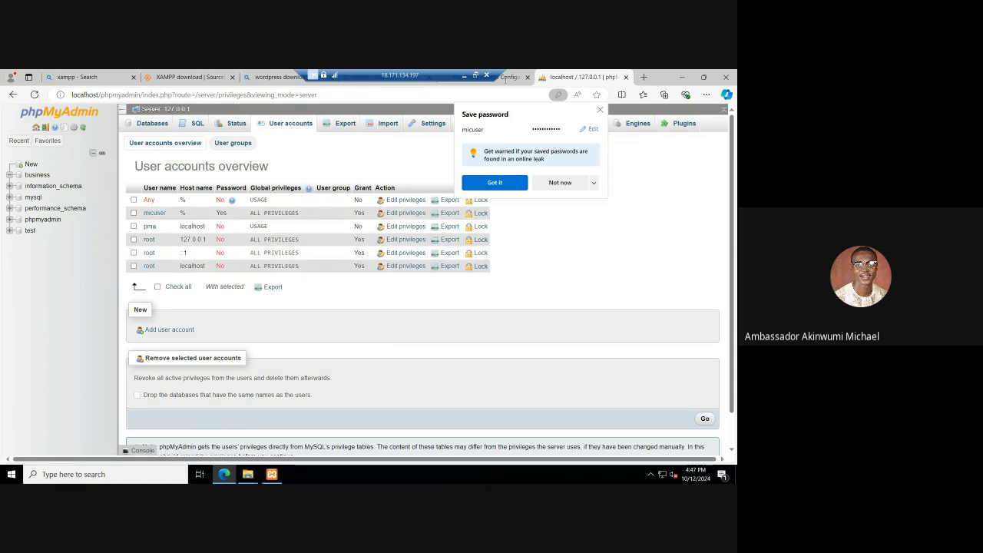
Step: Submit WordPress's database connection form with username micuser and the pasted database password
{"action": "left_click", "coordinate": [504, 78]}
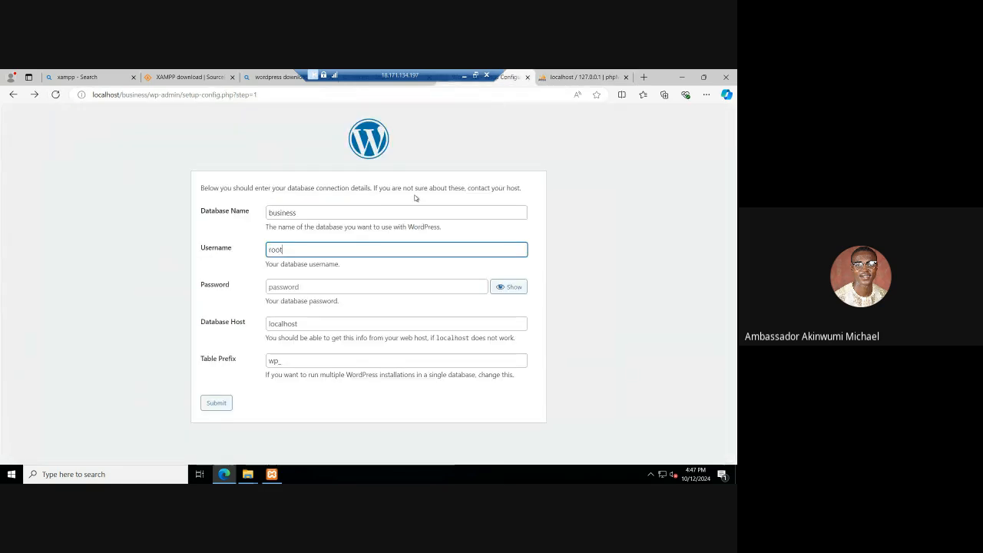
{"action": "double_click", "coordinate": [281, 250]}
{"action": "type", "text": "micuser"}
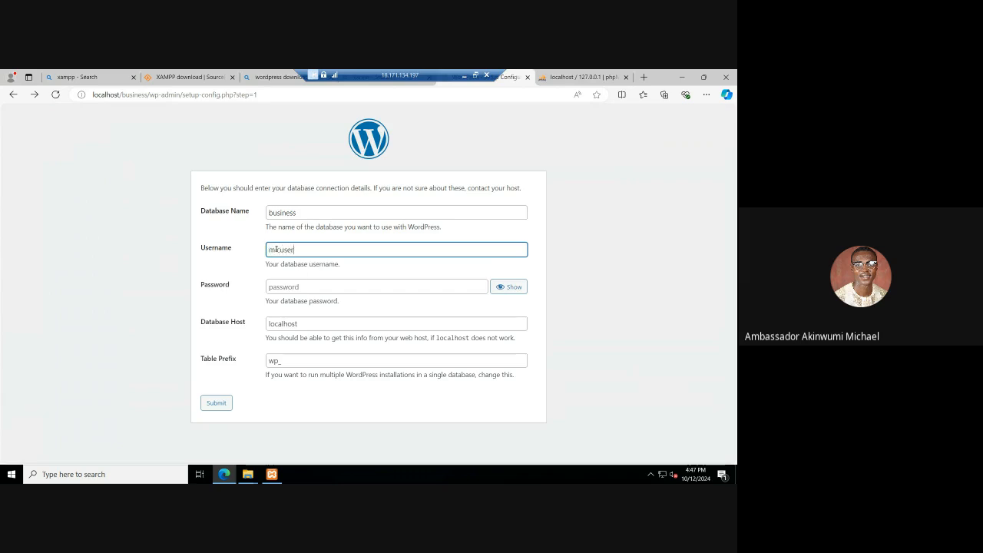
{"action": "key", "text": "Tab"}
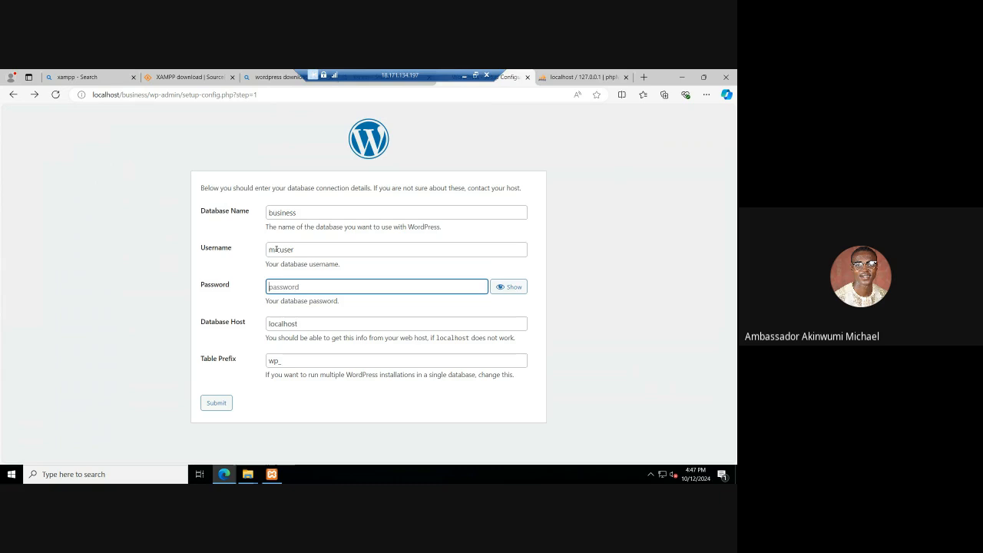
{"action": "key", "text": "ctrl+v"}
{"action": "left_click", "coordinate": [215, 403]}
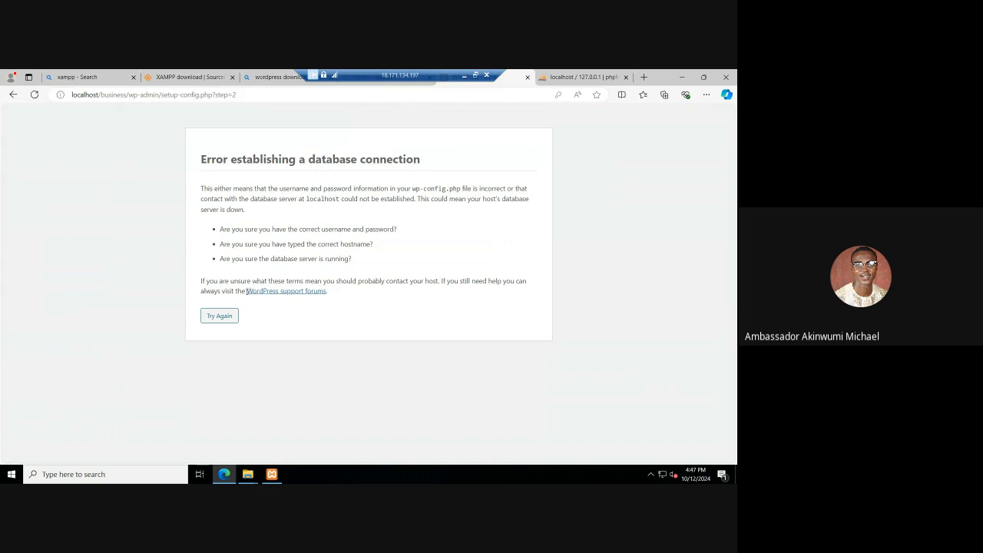
Step: Retry the connection form, replacing the database password and revealing it to check the entry
{"action": "left_click", "coordinate": [225, 315]}
{"action": "left_click", "coordinate": [326, 286]}
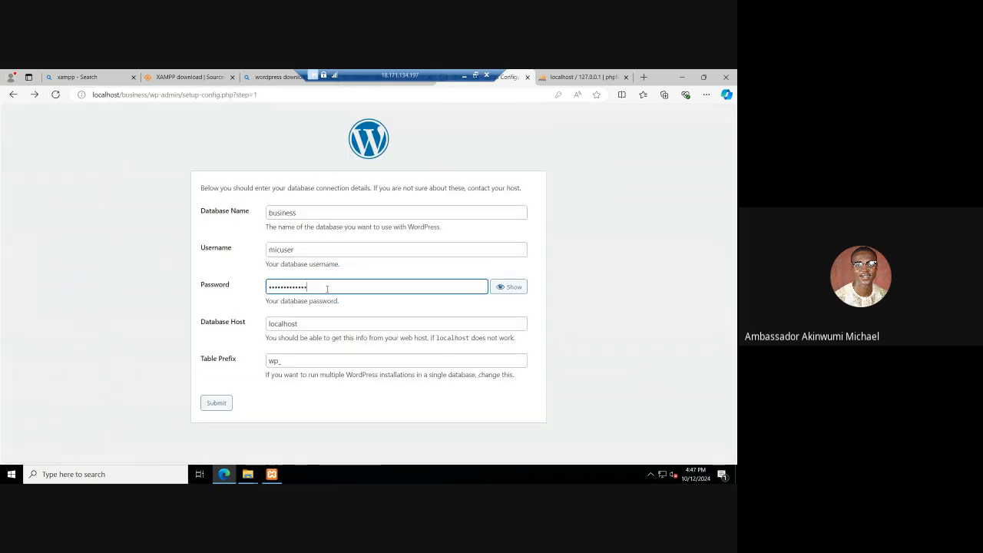
{"action": "key", "text": "ctrl+a"}
{"action": "key", "text": "ctrl+v"}
{"action": "left_click", "coordinate": [507, 287]}
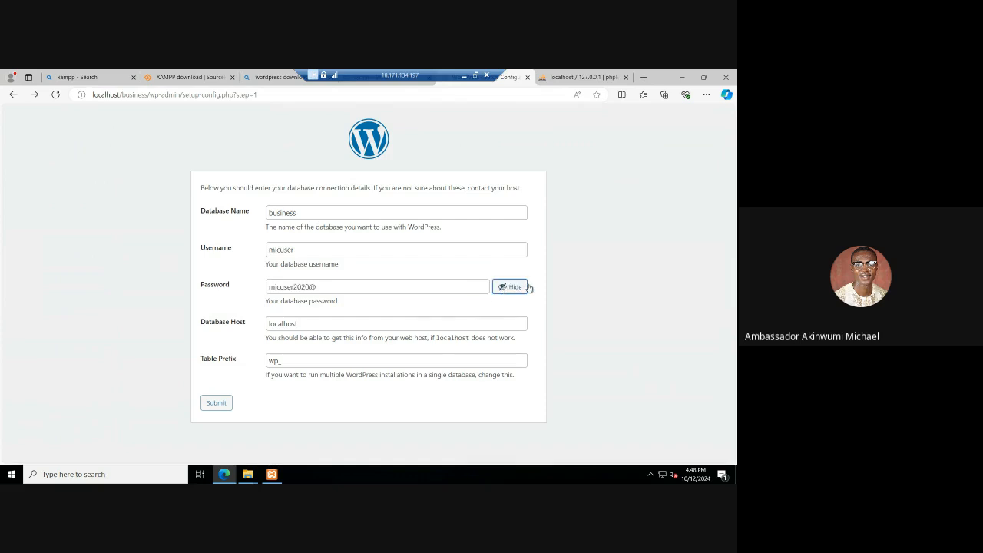
Step: Set the table prefix to w6pu_ and submit the database connection details
{"action": "left_click", "coordinate": [274, 360]}
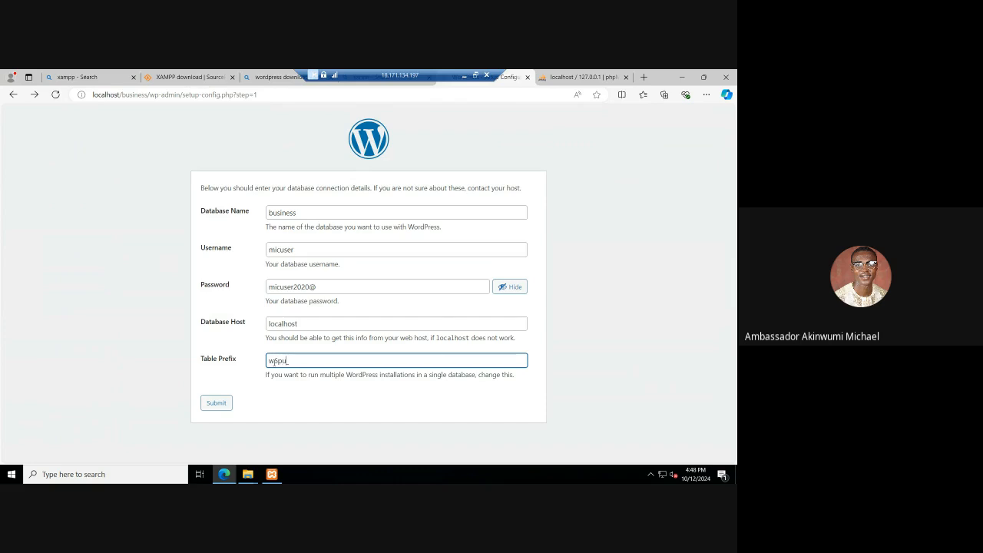
{"action": "left_click", "coordinate": [324, 392]}
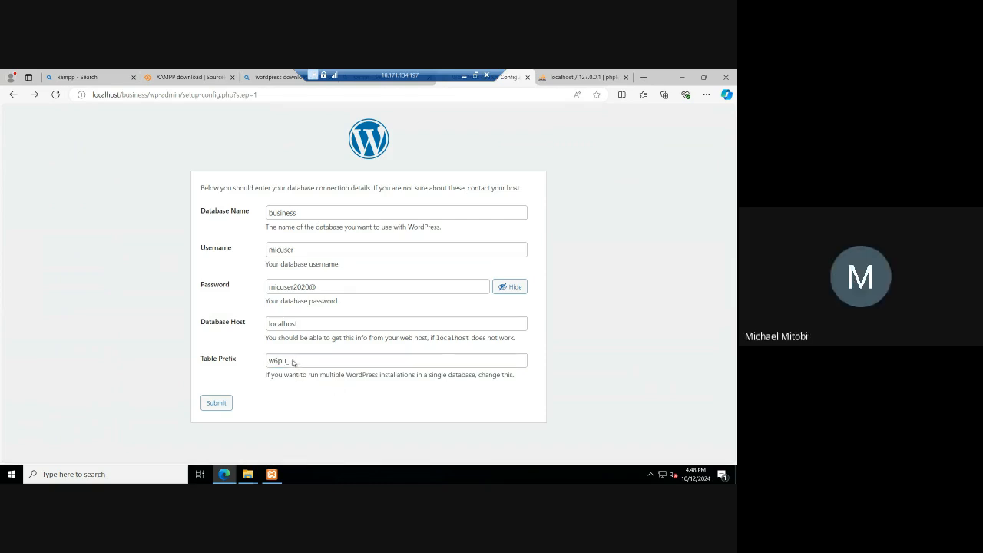
{"action": "left_click", "coordinate": [218, 403]}
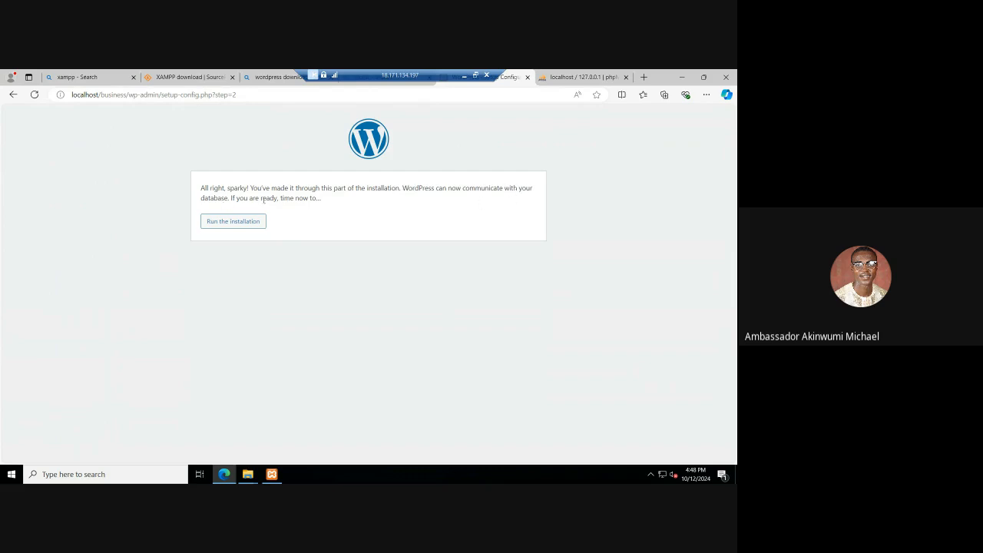
Step: Check the business database for tables in phpMyAdmin and return to the WordPress setup page
{"action": "left_click", "coordinate": [572, 77]}
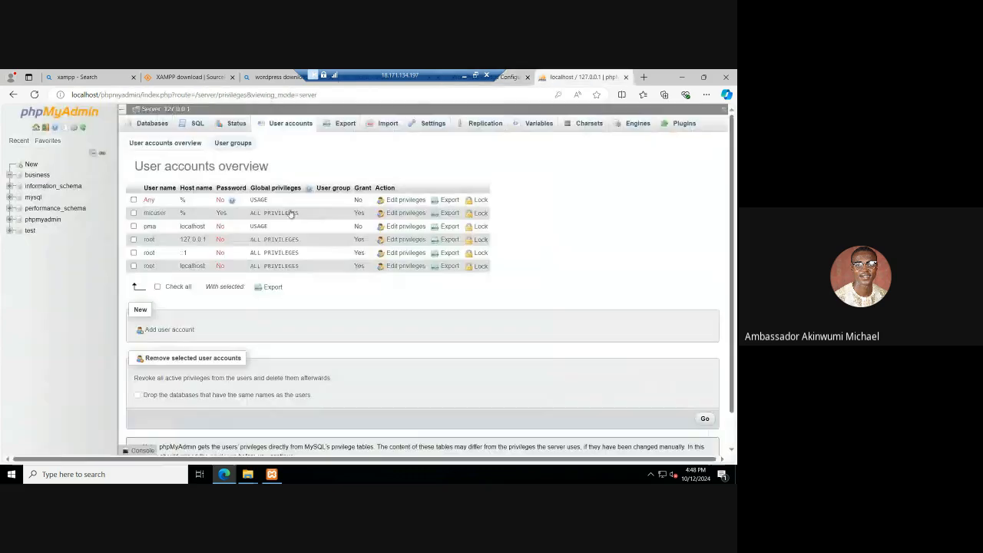
{"action": "left_click", "coordinate": [31, 175]}
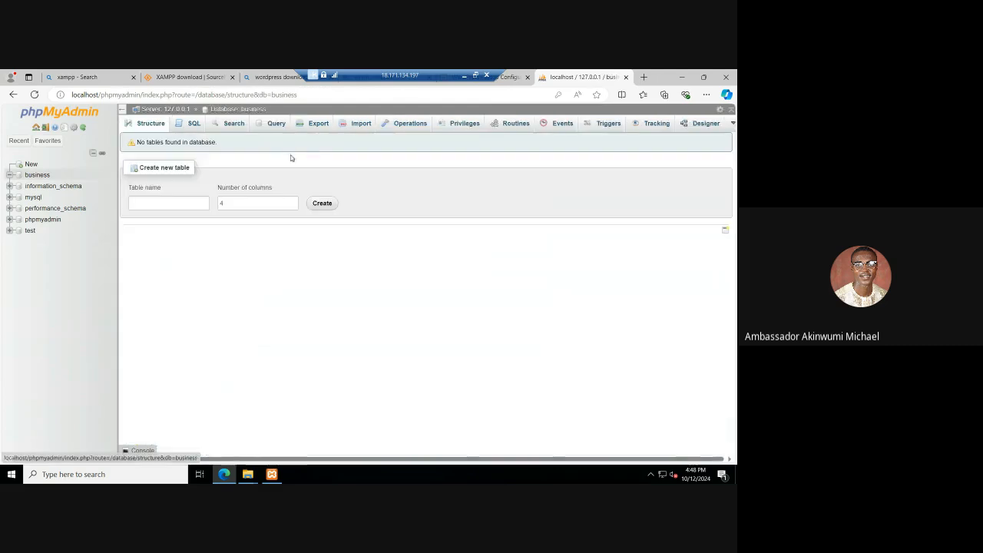
{"action": "left_click", "coordinate": [510, 79]}
Step: Run the WordPress installation and enter Business 101 as the site title
{"action": "left_click", "coordinate": [239, 223]}
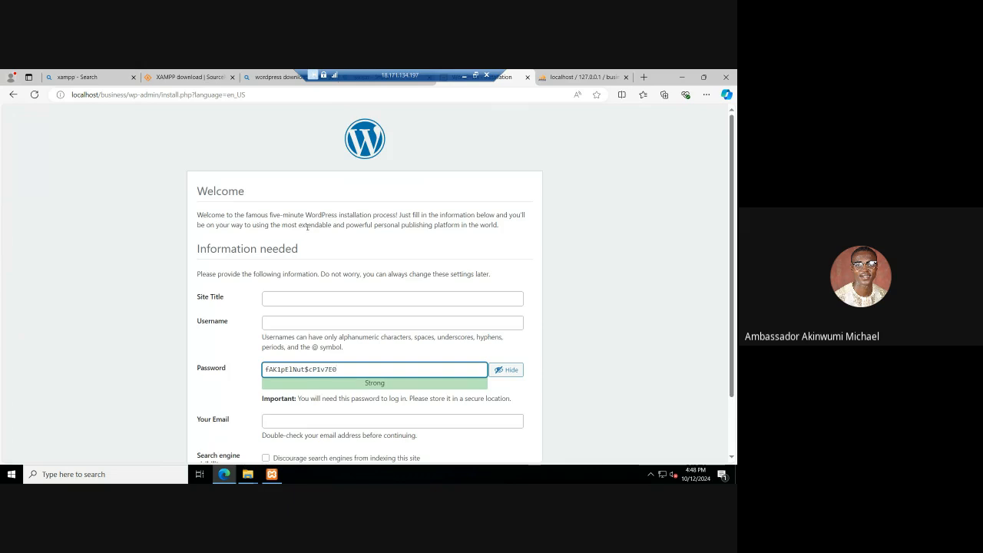
{"action": "scroll", "coordinate": [307, 226], "scroll_direction": "down", "scroll_amount": 1}
{"action": "left_click", "coordinate": [305, 228]}
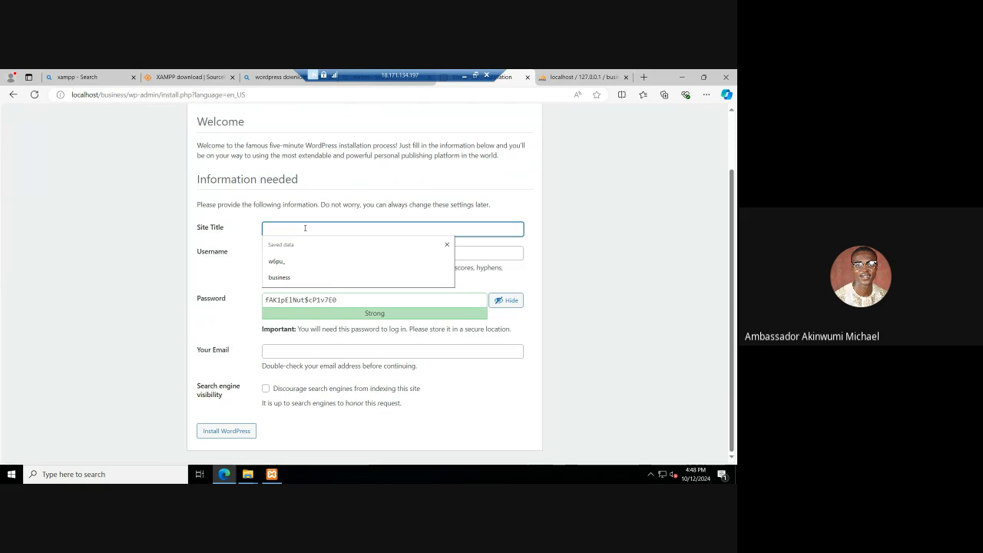
{"action": "type", "text": "Business"}
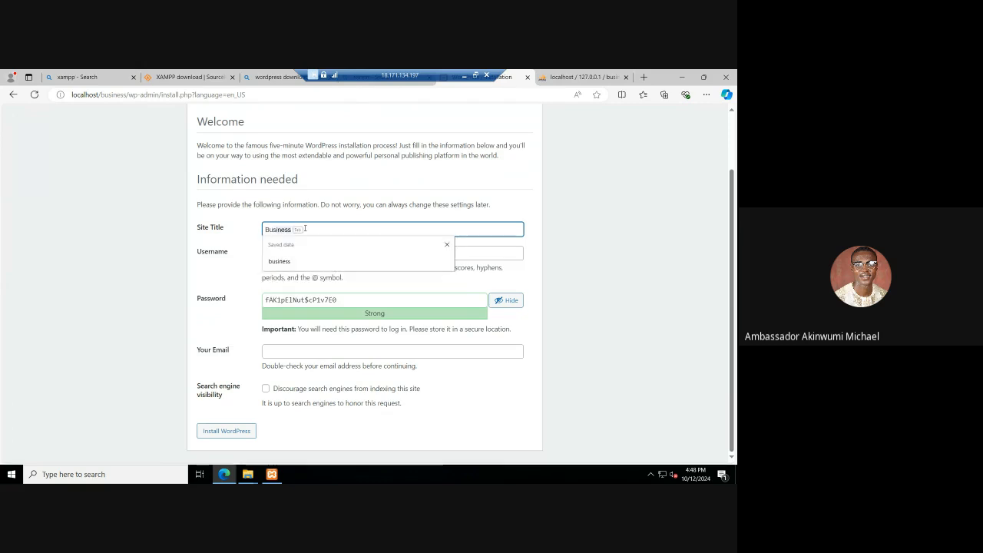
{"action": "key", "text": "Tab"}
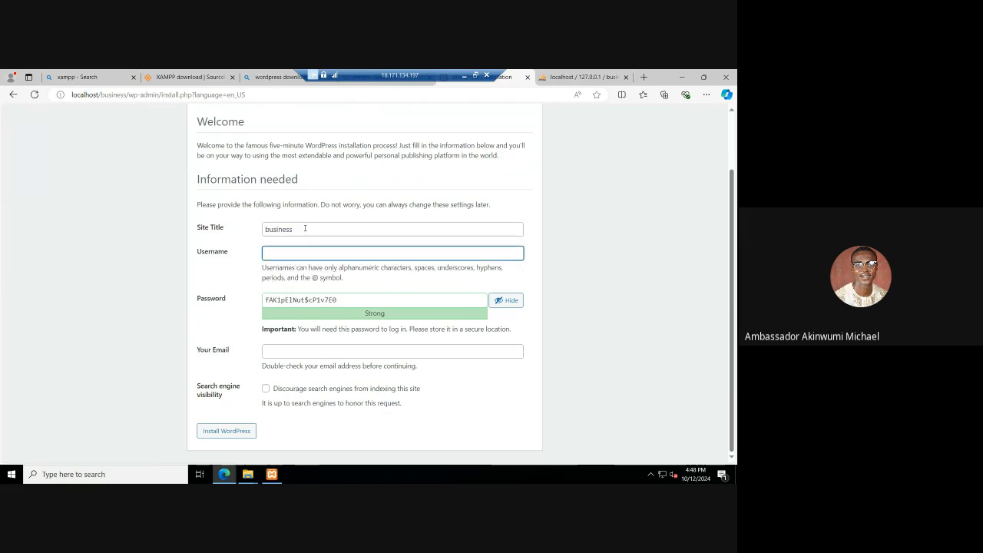
{"action": "left_click", "coordinate": [305, 228]}
{"action": "type", "text": "10"}
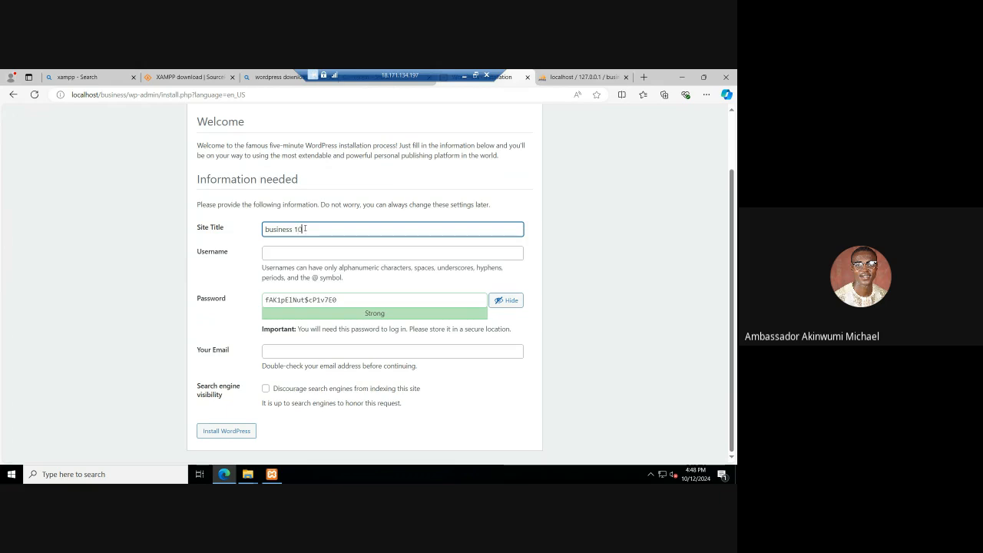
{"action": "type", "text": "1"}
{"action": "key", "text": "Home"}
{"action": "key", "text": "shift+Right"}
{"action": "type", "text": "B"}
{"action": "key", "text": "Tab"}
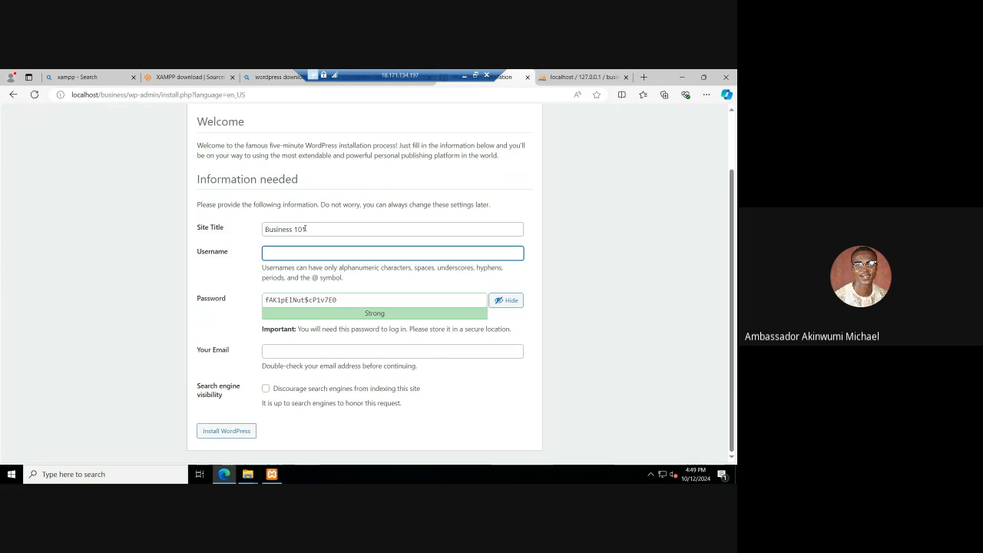
Step: Set the WordPress administrator's username to macruben, keeping the generated password
{"action": "type", "text": "macruben"}
{"action": "key", "text": "Tab"}
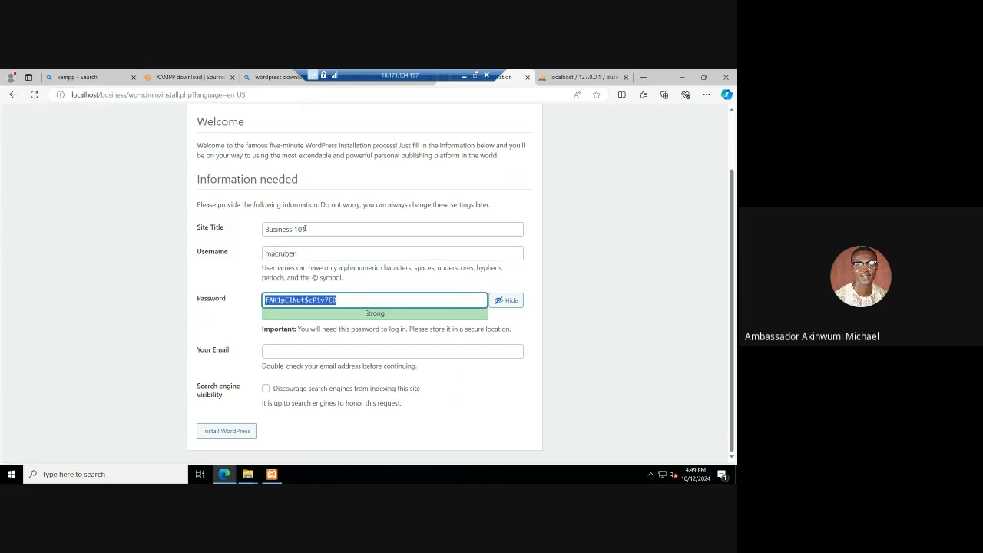
Step: Fill in the administrator's email address in the WordPress installation form
{"action": "left_click", "coordinate": [296, 351]}
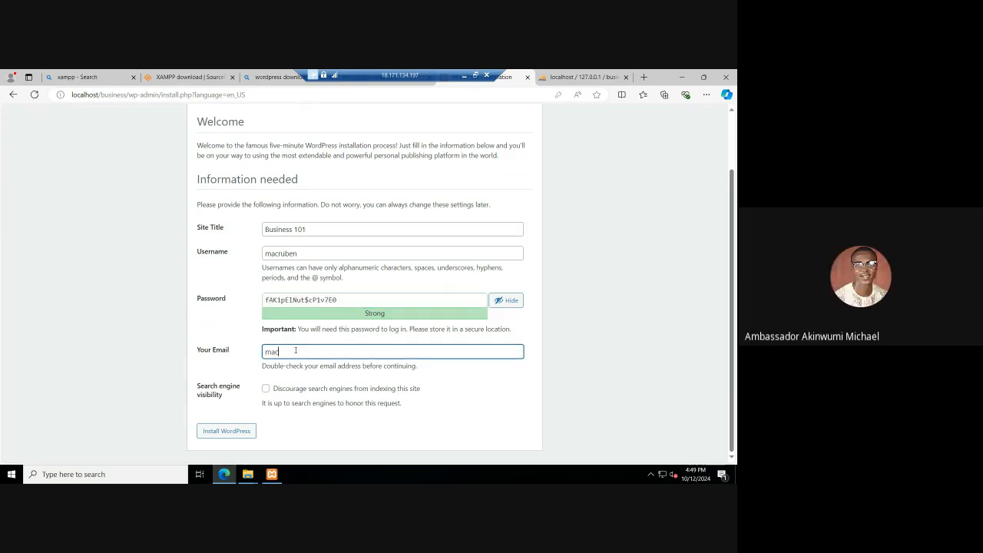
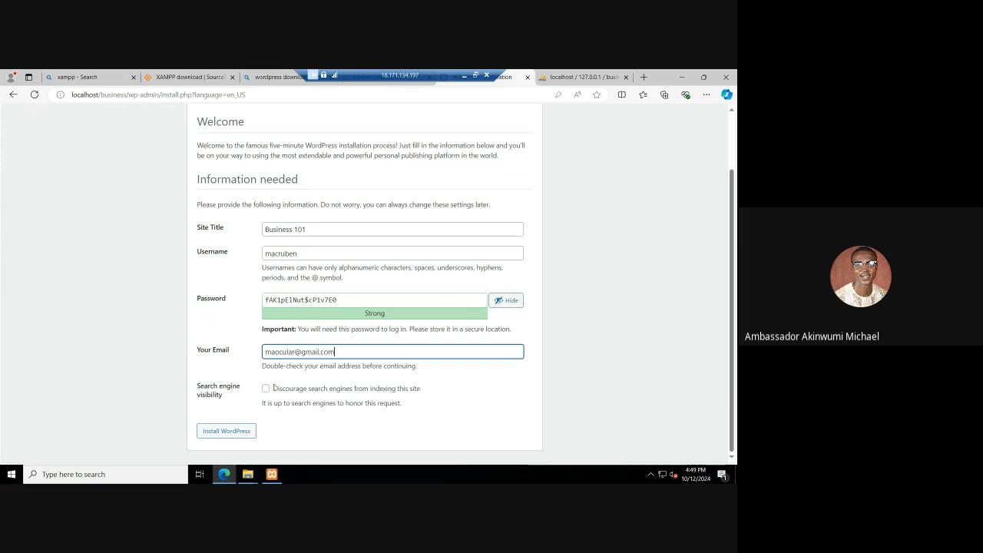
Step: Install WordPress and proceed to its login page, saving the new credentials in the browser
{"action": "left_click", "coordinate": [230, 434]}
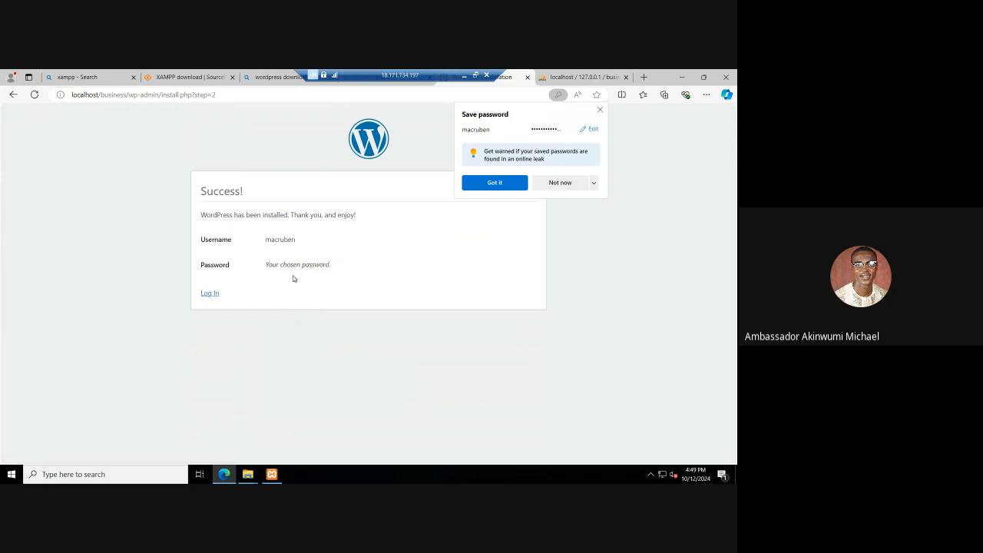
{"action": "left_click", "coordinate": [510, 184]}
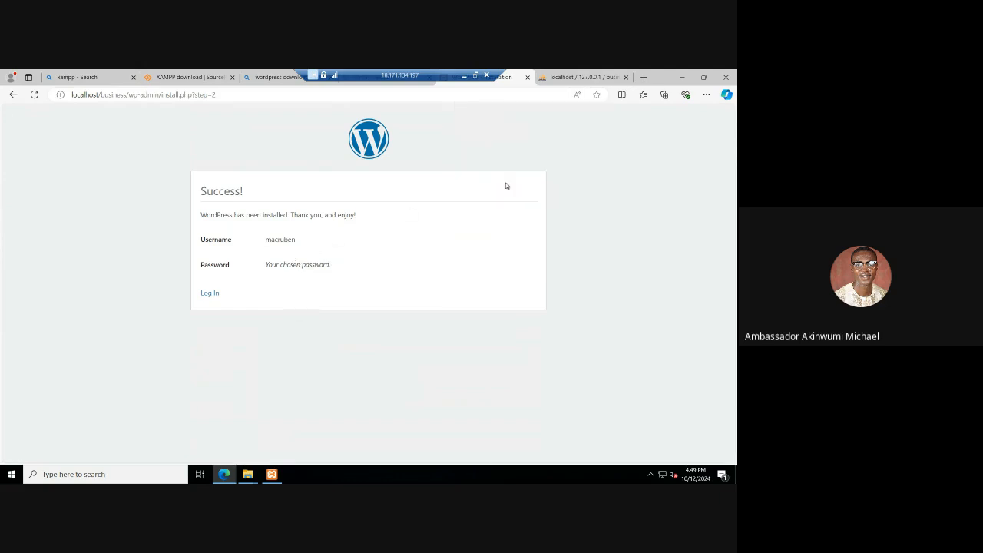
{"action": "left_click", "coordinate": [209, 292]}
Step: Refresh the business database's structure in phpMyAdmin to check its tables, and return to the WordPress login page
{"action": "left_click", "coordinate": [579, 78]}
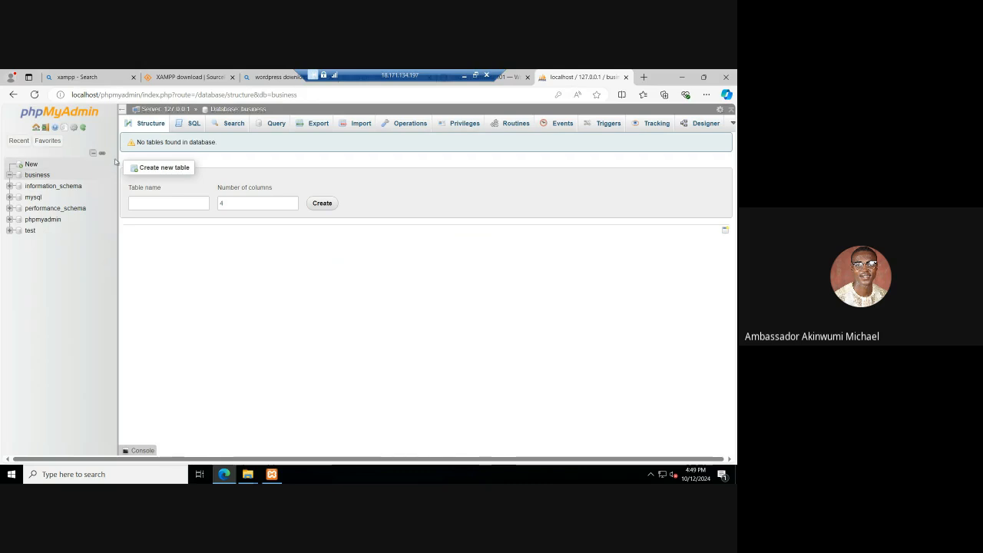
{"action": "left_click", "coordinate": [157, 127]}
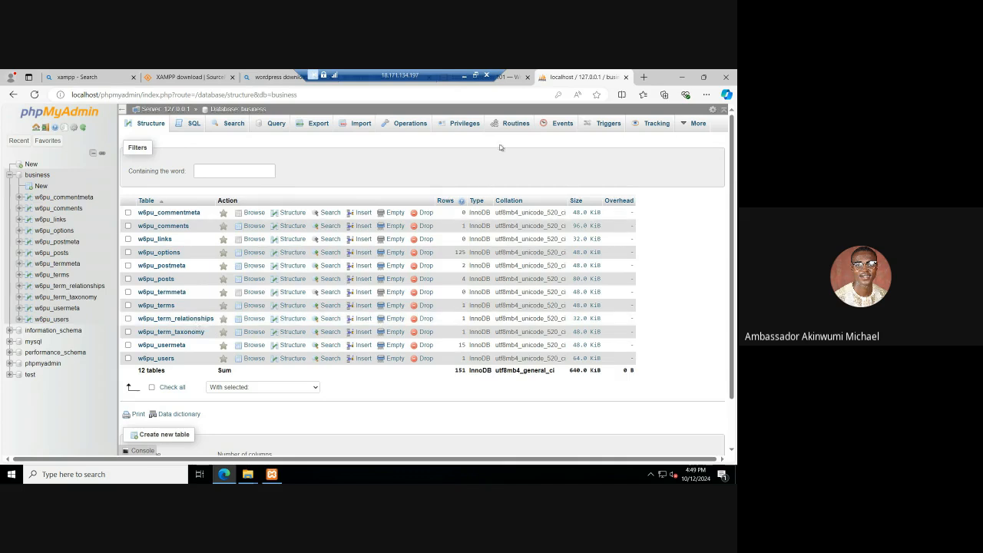
{"action": "left_click", "coordinate": [509, 79]}
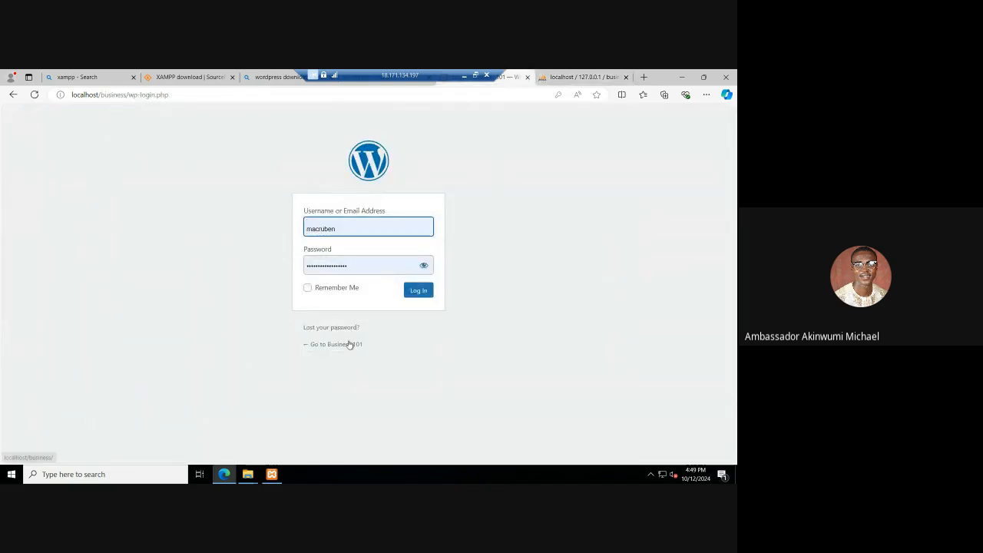
Step: Open the Business 101 site from the login page in a new browser tab
{"action": "right_click", "coordinate": [347, 346]}
{"action": "left_click", "coordinate": [412, 197]}
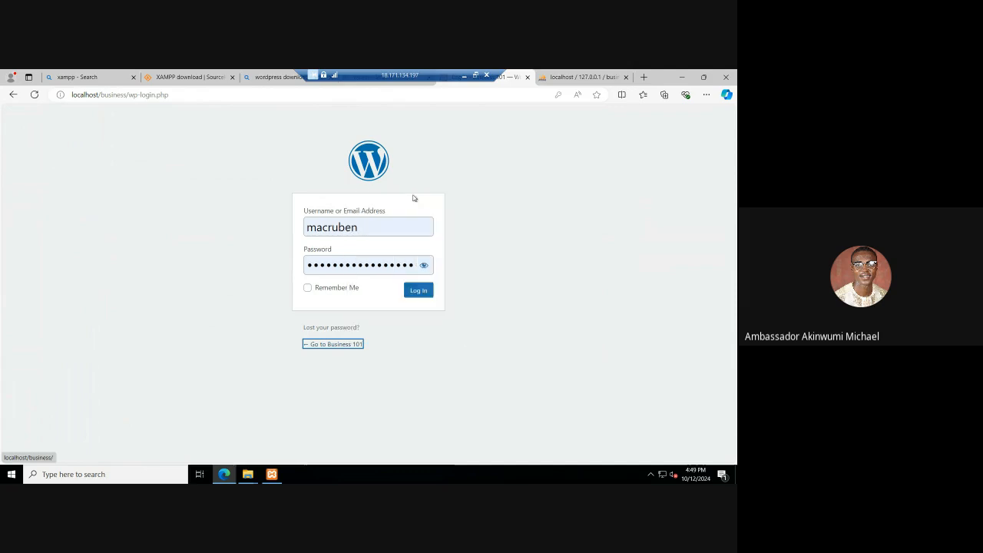
{"action": "left_click", "coordinate": [506, 77]}
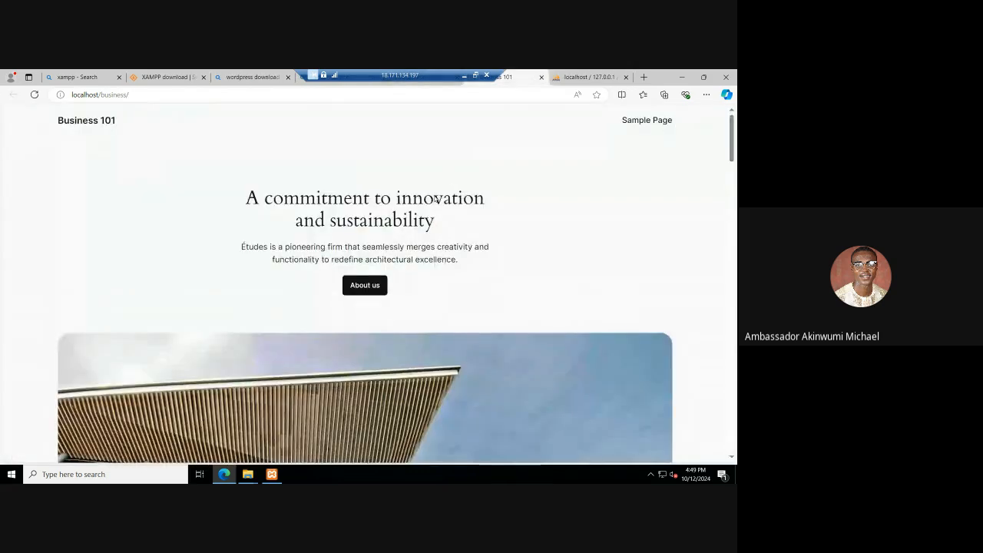
Step: Look through the Business 101 homepage down to its footer and back to the header
{"action": "scroll", "coordinate": [432, 230], "scroll_direction": "down", "scroll_amount": 3}
{"action": "scroll", "coordinate": [432, 230], "scroll_direction": "down", "scroll_amount": 3}
{"action": "scroll", "coordinate": [431, 229], "scroll_direction": "down", "scroll_amount": 15}
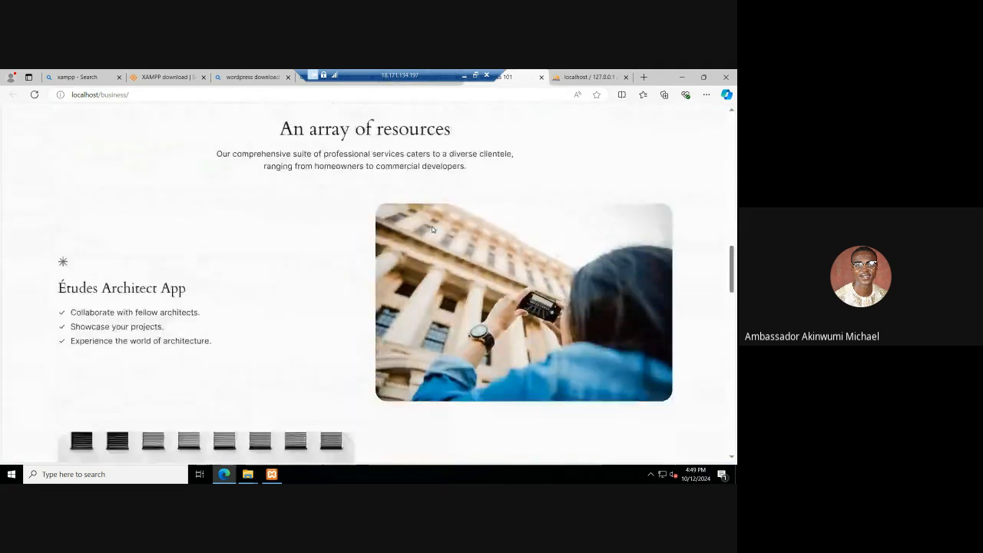
{"action": "scroll", "coordinate": [432, 229], "scroll_direction": "down", "scroll_amount": 3}
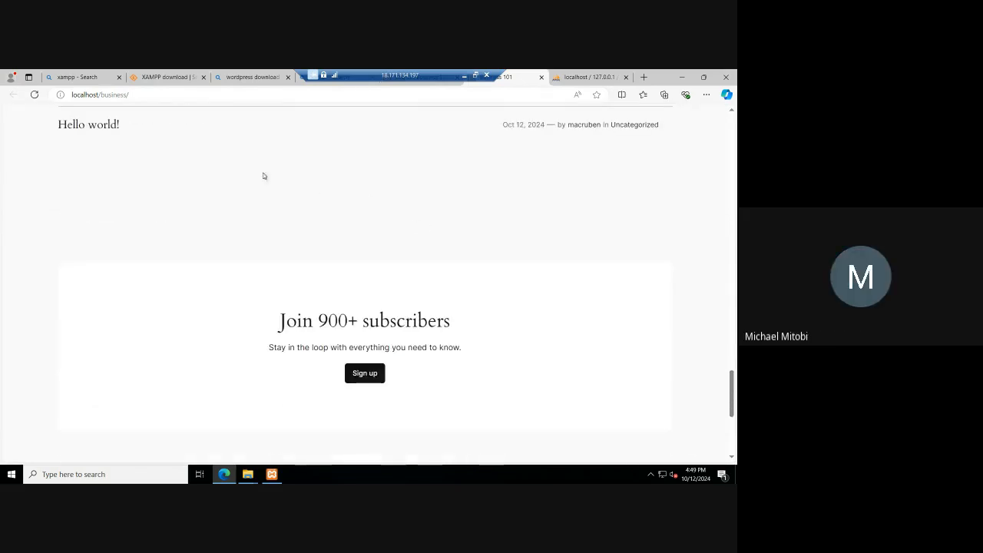
{"action": "scroll", "coordinate": [217, 239], "scroll_direction": "down", "scroll_amount": 3}
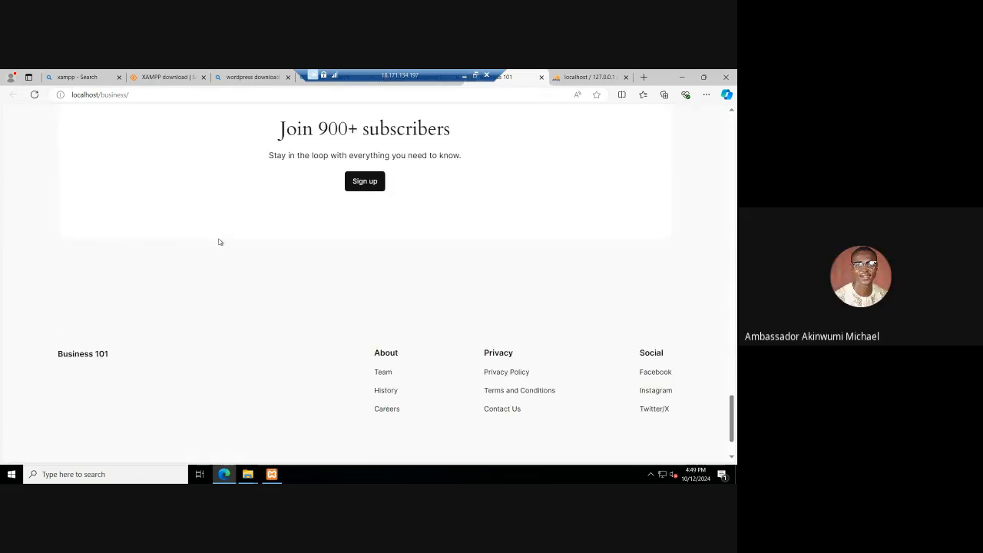
{"action": "scroll", "coordinate": [218, 241], "scroll_direction": "up", "scroll_amount": 6}
{"action": "scroll", "coordinate": [218, 241], "scroll_direction": "up", "scroll_amount": 12}
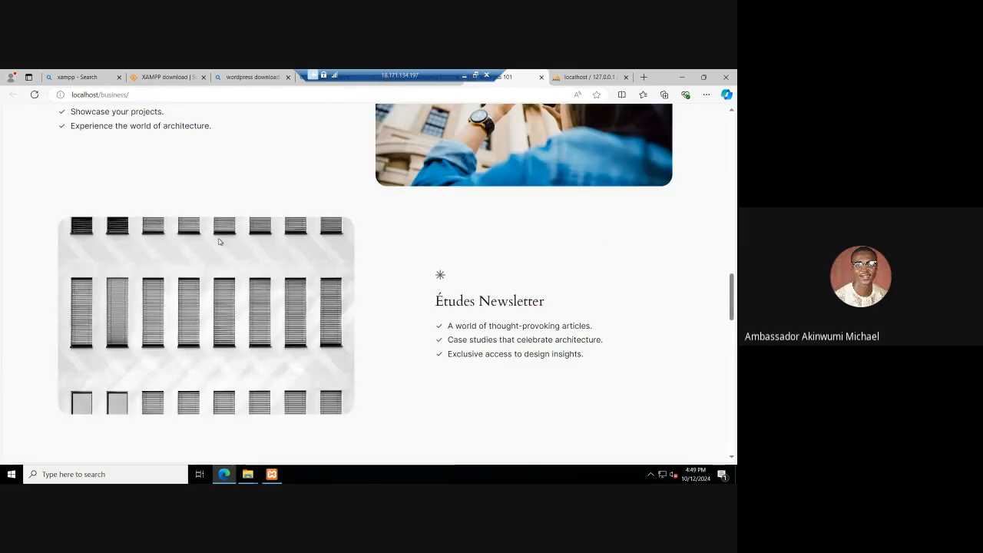
{"action": "scroll", "coordinate": [218, 241], "scroll_direction": "up", "scroll_amount": 2}
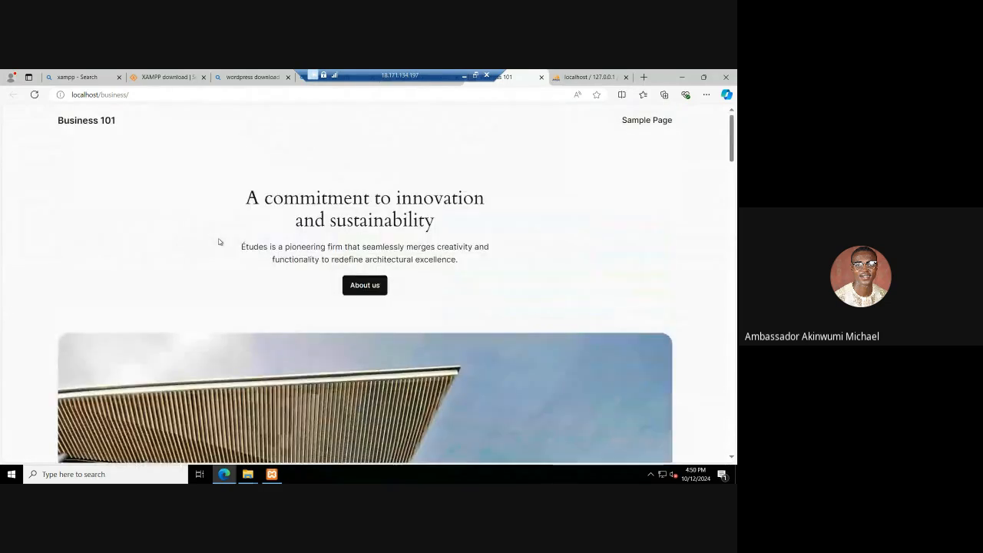
Step: Return to the WordPress login page and log in to the Business 101 dashboard with Remember Me enabled
{"action": "left_click", "coordinate": [414, 86]}
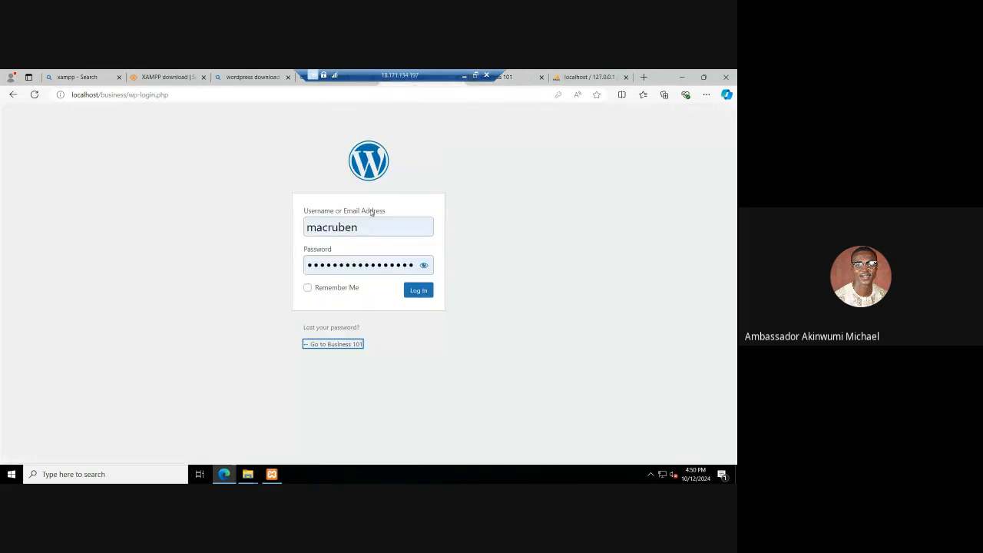
{"action": "left_click", "coordinate": [338, 289]}
{"action": "left_click", "coordinate": [339, 290]}
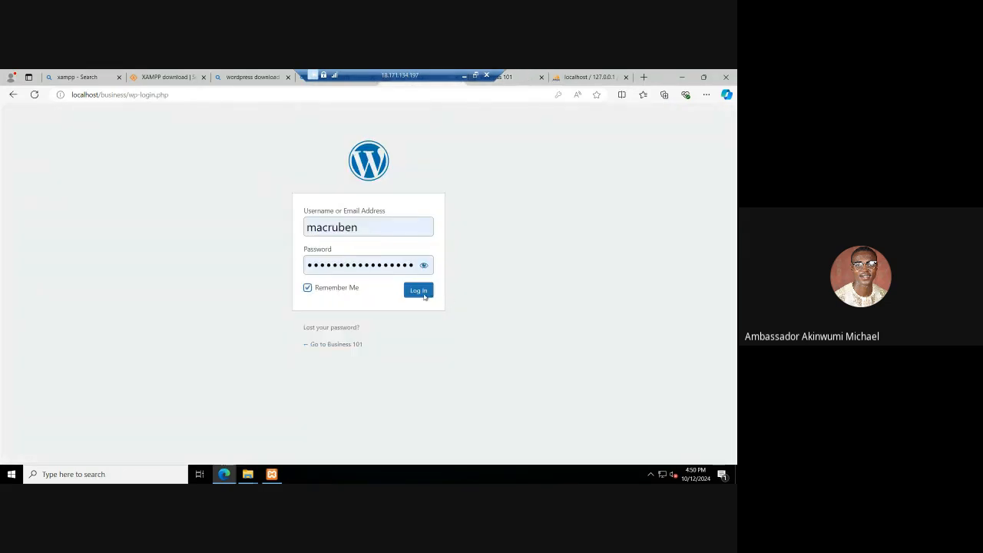
{"action": "left_click", "coordinate": [422, 297]}
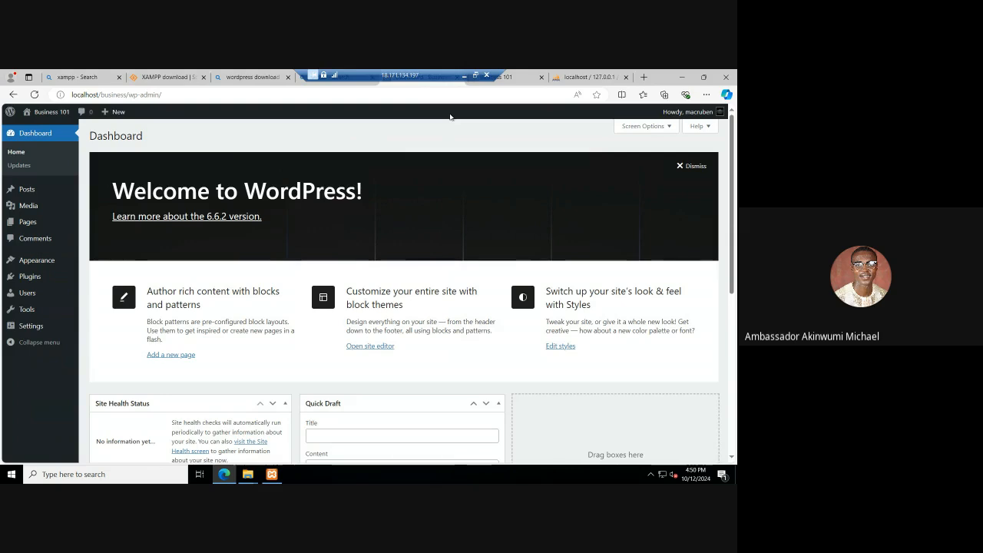
Step: Switch to phpMyAdmin and export the business database with the Quick method in SQL format
{"action": "left_click", "coordinate": [570, 77]}
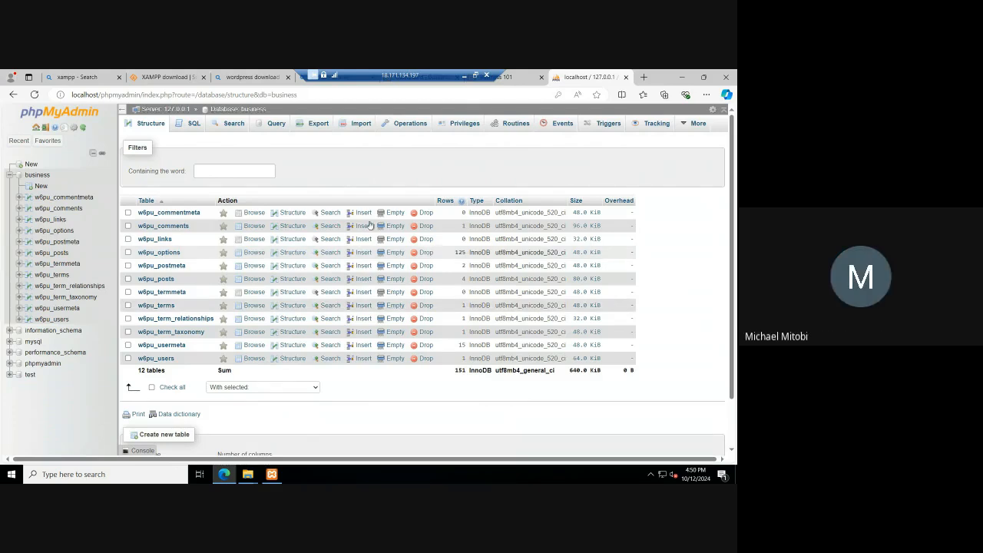
{"action": "left_click", "coordinate": [183, 113]}
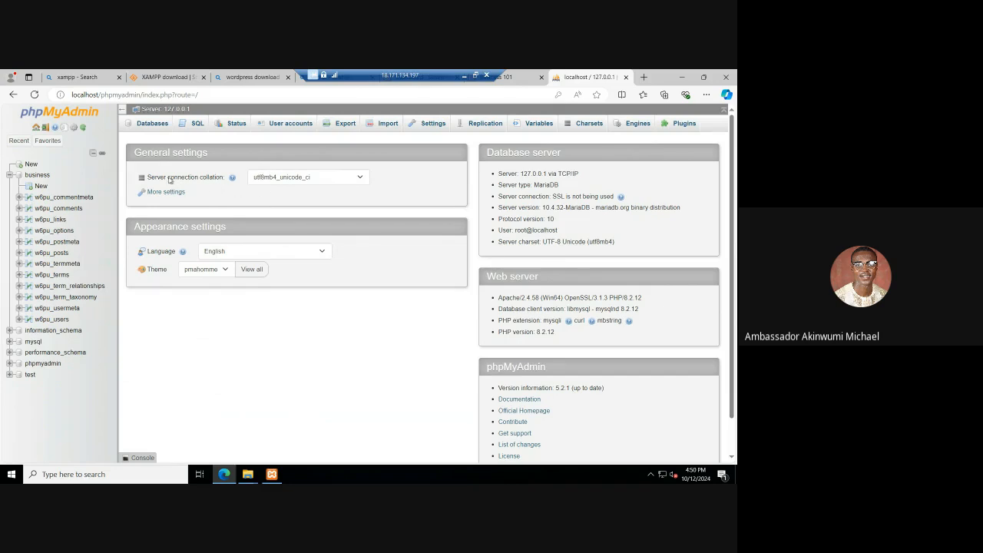
{"action": "left_click", "coordinate": [37, 175]}
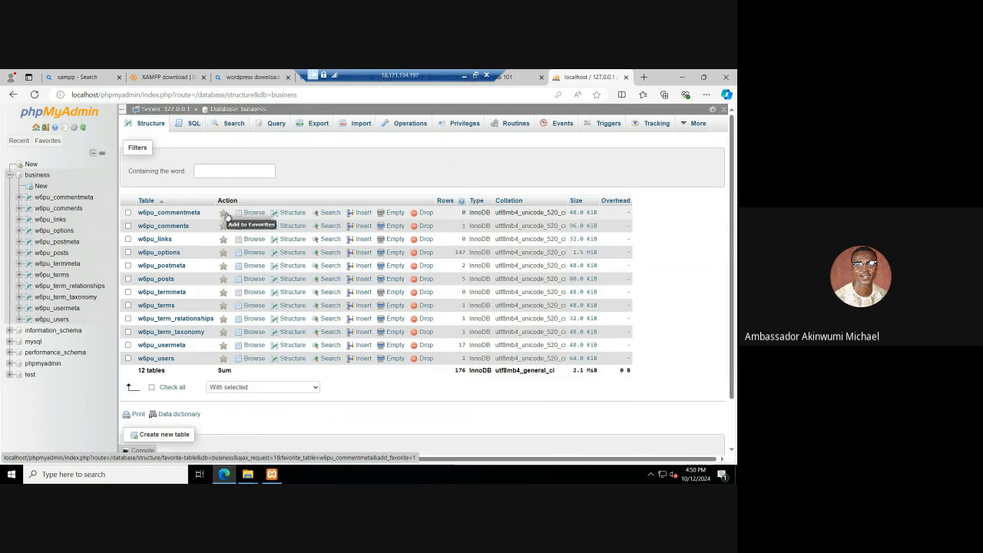
{"action": "left_click", "coordinate": [315, 127]}
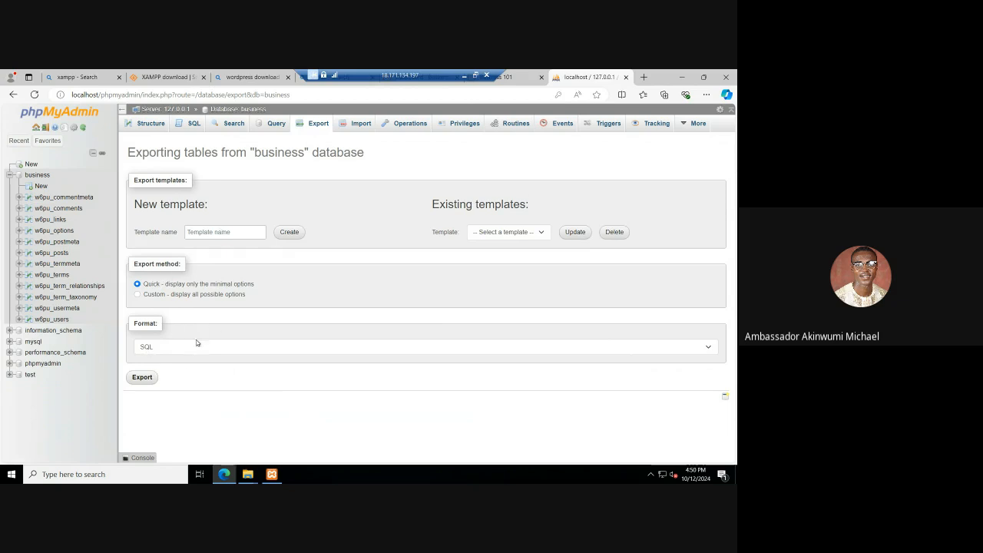
{"action": "left_click", "coordinate": [142, 378]}
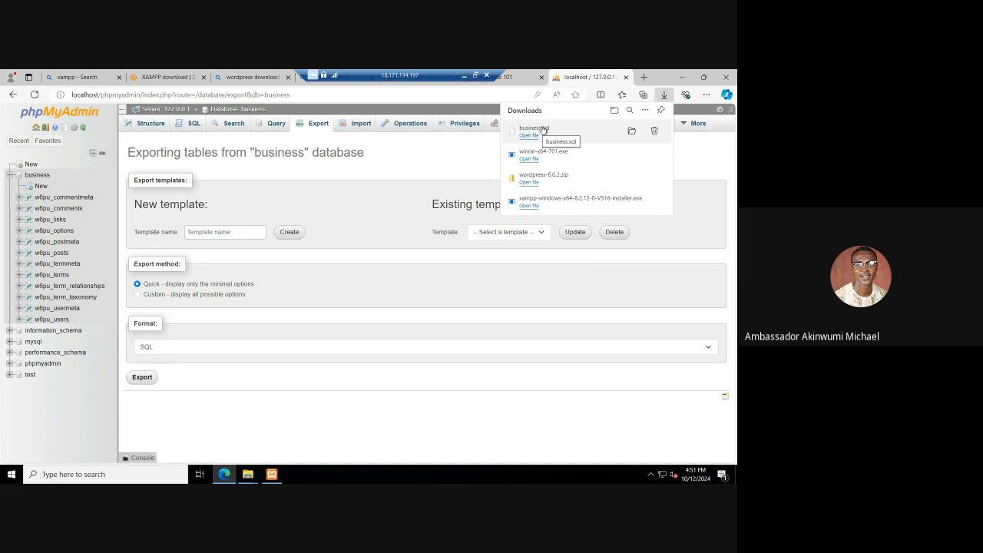
Step: Revisit the Business 101 site, and switch from the remote session to WHM's account list in the local browser
{"action": "left_click", "coordinate": [519, 82]}
{"action": "left_click", "coordinate": [464, 75]}
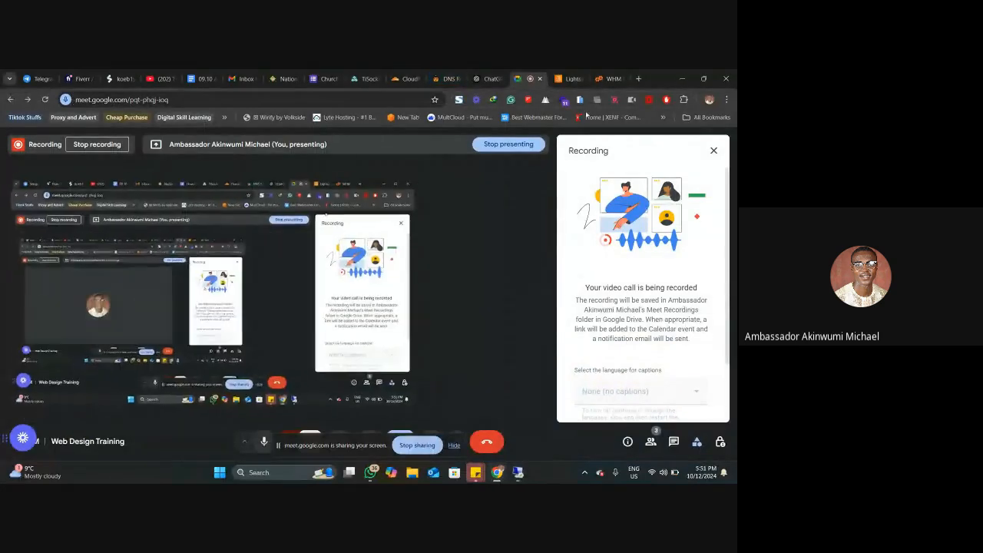
{"action": "left_click", "coordinate": [615, 74]}
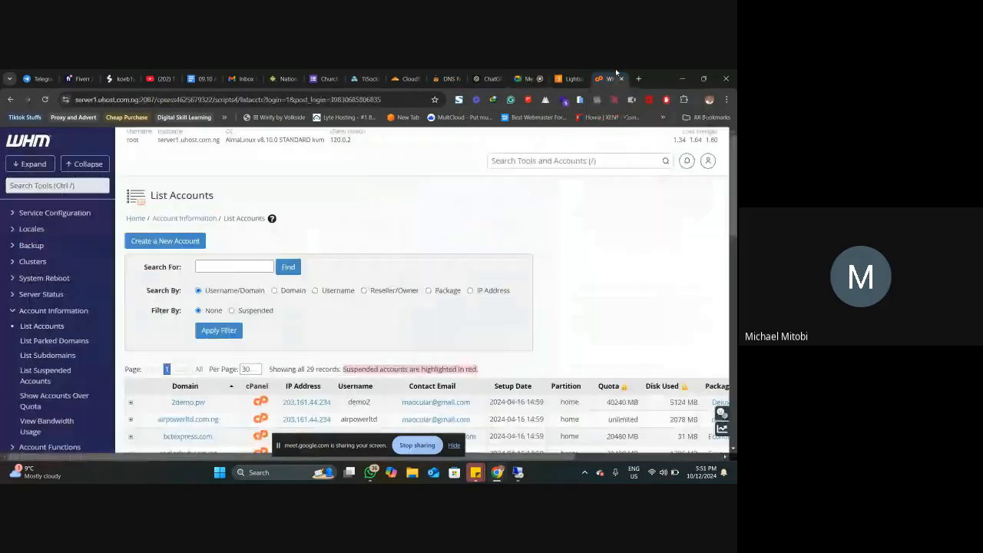
{"action": "left_click", "coordinate": [517, 474]}
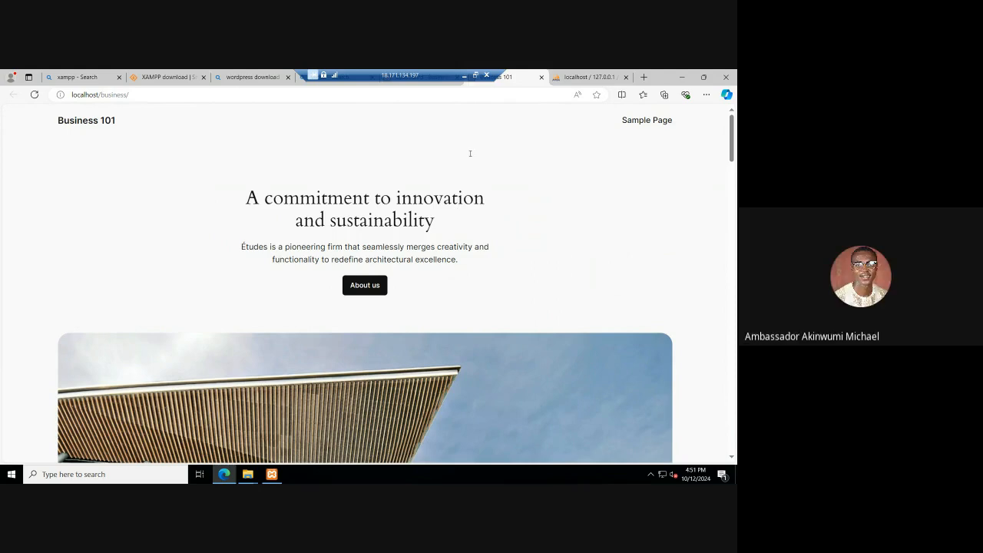
{"action": "left_click", "coordinate": [465, 74]}
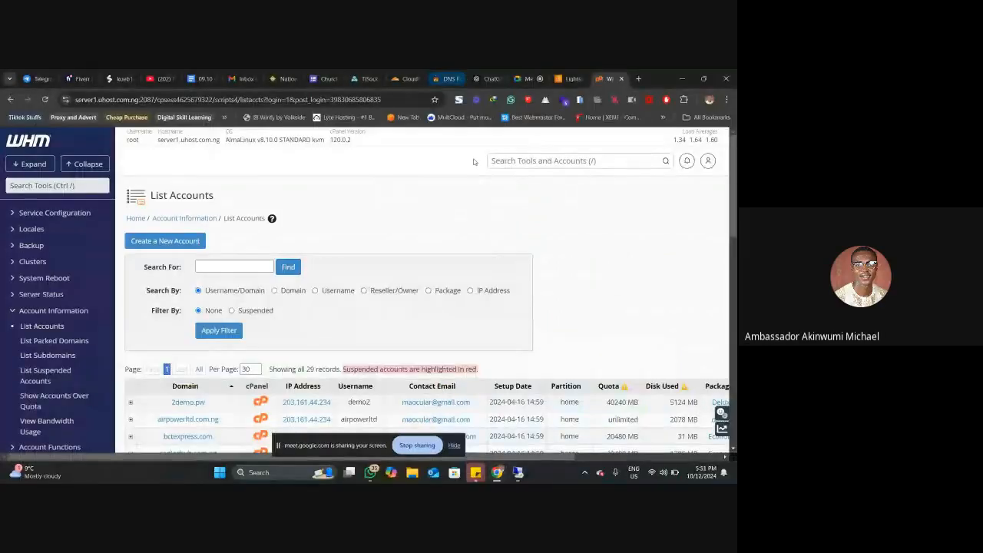
Step: Open the dovecarehome.uk site from WHM's account list to check its contents, and return to the list
{"action": "scroll", "coordinate": [480, 212], "scroll_direction": "down", "scroll_amount": 4}
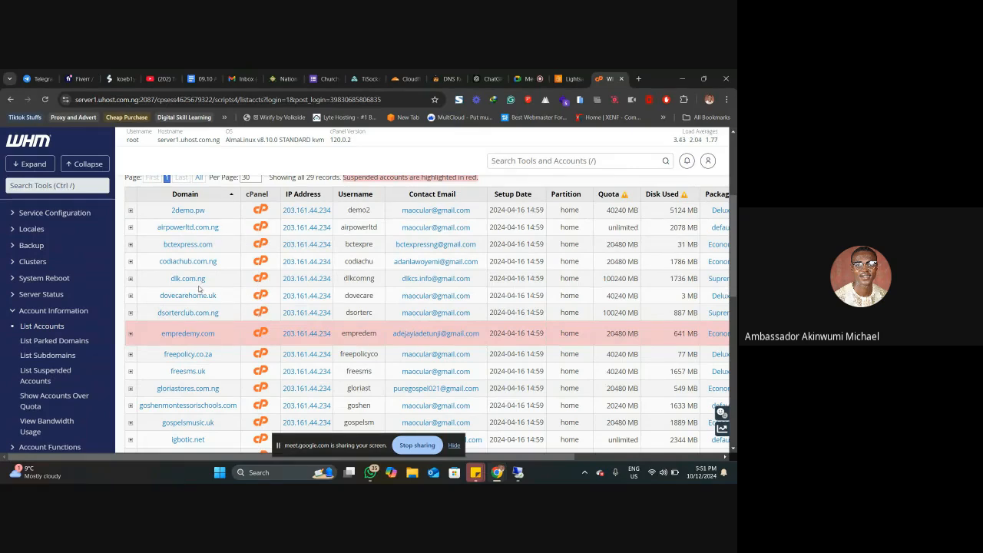
{"action": "scroll", "coordinate": [203, 321], "scroll_direction": "down", "scroll_amount": 3}
{"action": "left_click", "coordinate": [193, 248]}
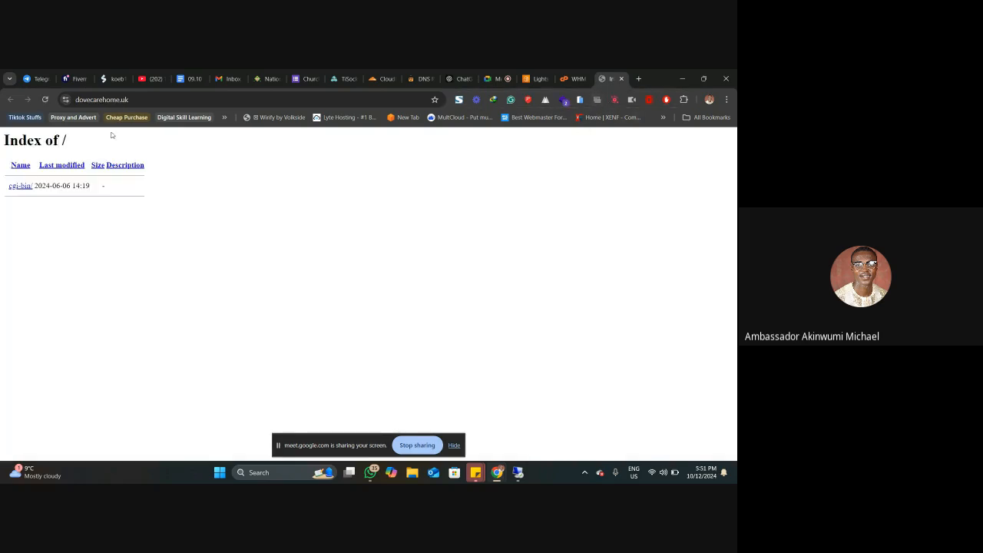
{"action": "left_click", "coordinate": [574, 78]}
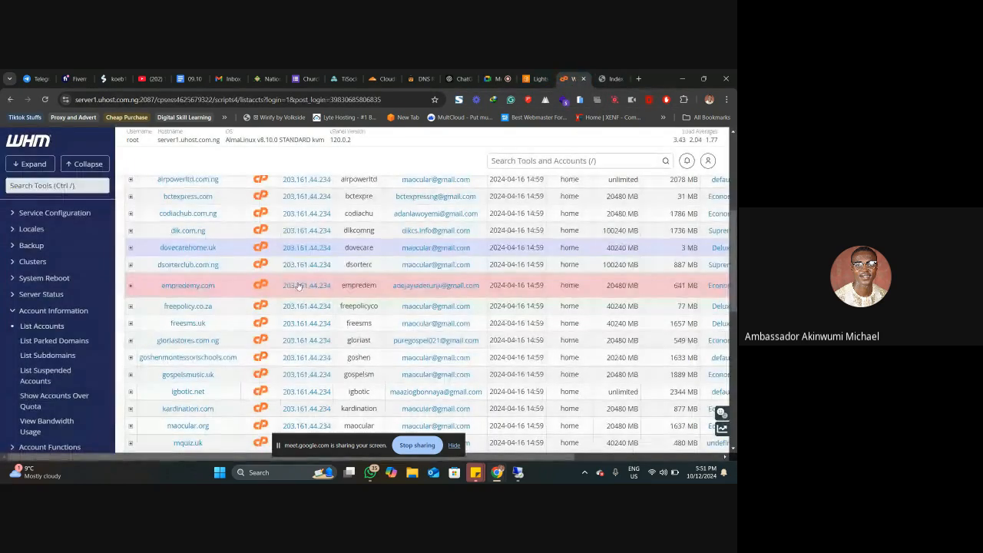
Step: Open the cPanel of the dovecarehome.uk account from WHM, reloading the page, and bring it back into view
{"action": "left_click", "coordinate": [261, 246]}
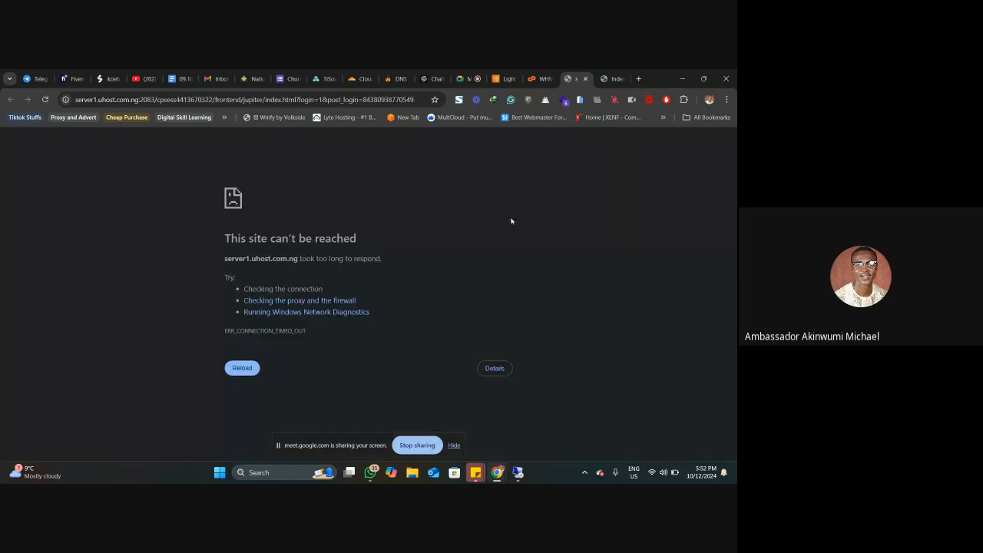
{"action": "left_click", "coordinate": [250, 366]}
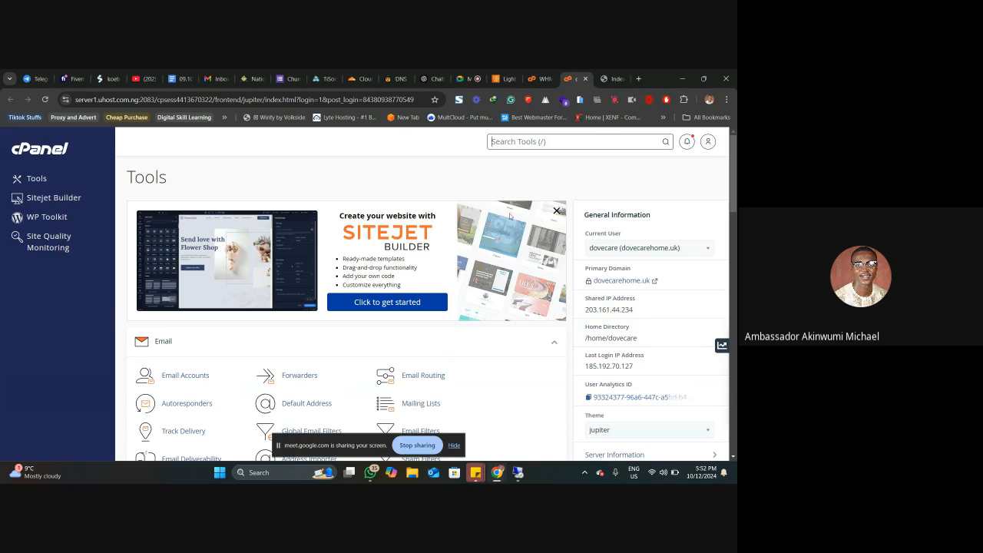
{"action": "left_click", "coordinate": [467, 75]}
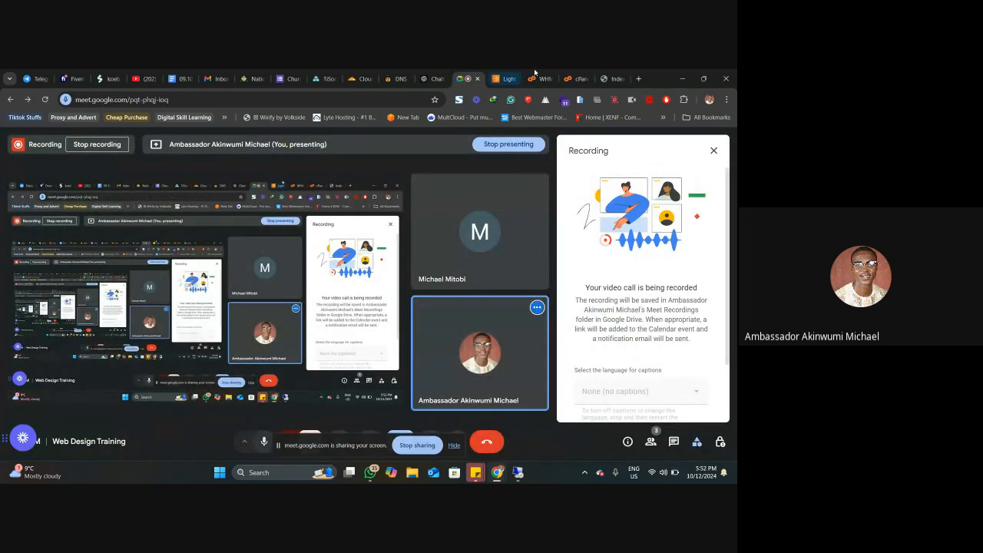
{"action": "left_click", "coordinate": [568, 71]}
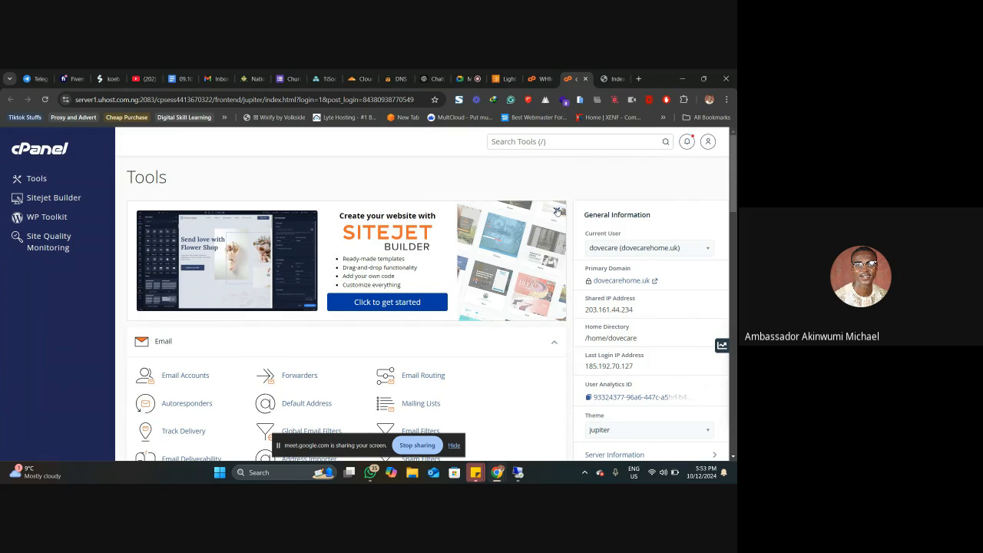
Step: Dismiss the Sitejet Builder banner and look through cPanel's tool sections, from Email and Files to Software and Preferences
{"action": "scroll", "coordinate": [557, 211], "scroll_direction": "down", "scroll_amount": 1}
{"action": "scroll", "coordinate": [558, 211], "scroll_direction": "up", "scroll_amount": 1}
{"action": "left_click", "coordinate": [557, 211]}
{"action": "scroll", "coordinate": [558, 222], "scroll_direction": "down", "scroll_amount": 2}
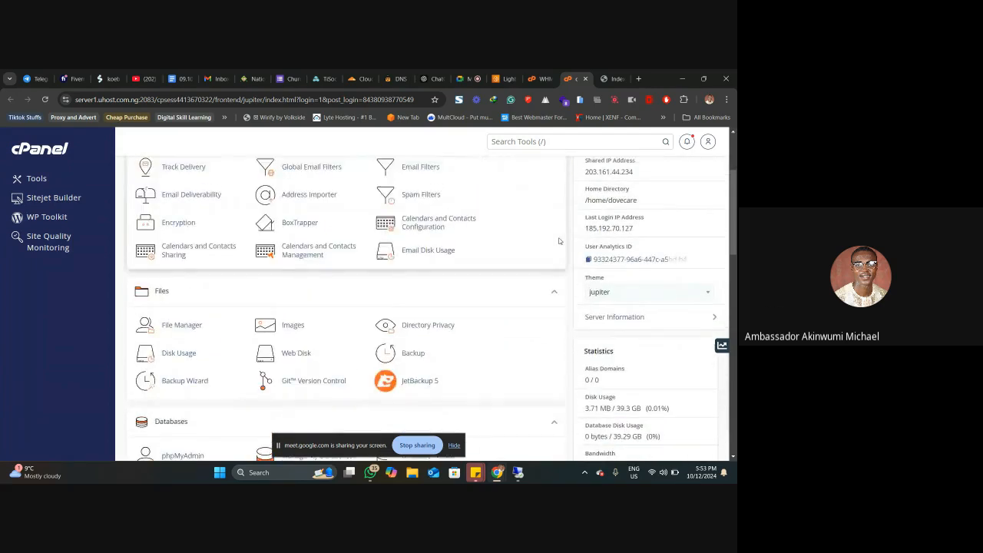
{"action": "scroll", "coordinate": [559, 241], "scroll_direction": "up", "scroll_amount": 2}
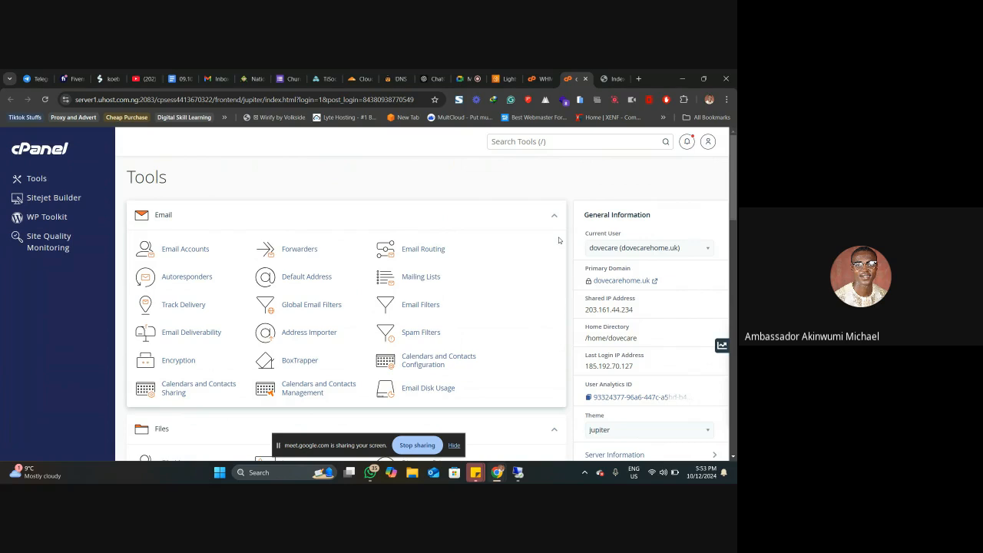
{"action": "scroll", "coordinate": [559, 240], "scroll_direction": "down", "scroll_amount": 15}
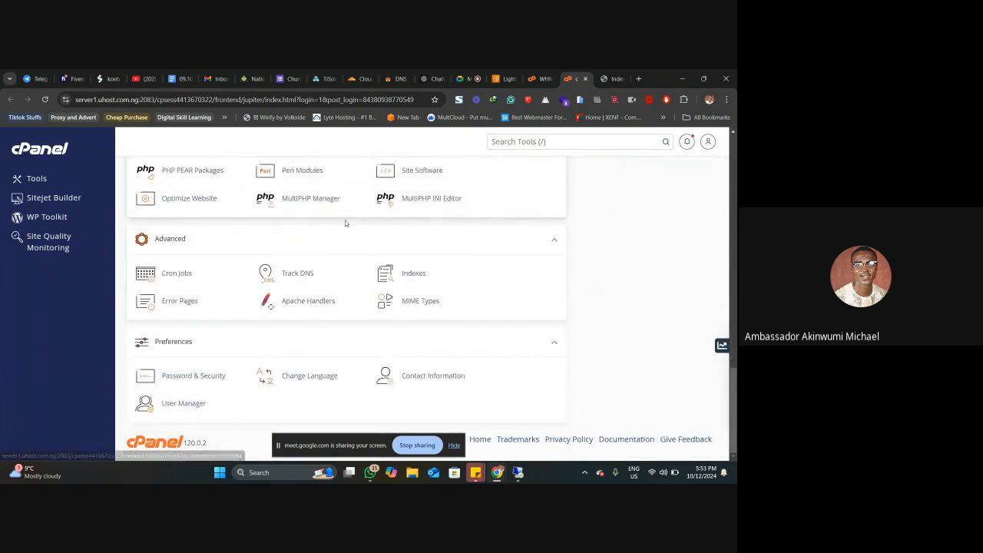
{"action": "scroll", "coordinate": [268, 289], "scroll_direction": "up", "scroll_amount": 1}
{"action": "scroll", "coordinate": [268, 289], "scroll_direction": "up", "scroll_amount": 4}
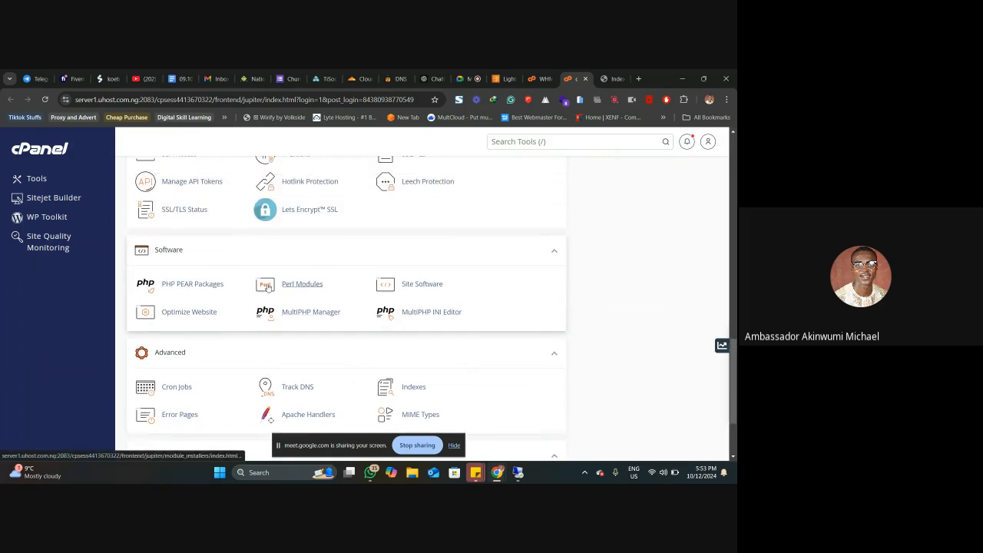
{"action": "scroll", "coordinate": [224, 299], "scroll_direction": "up", "scroll_amount": 5}
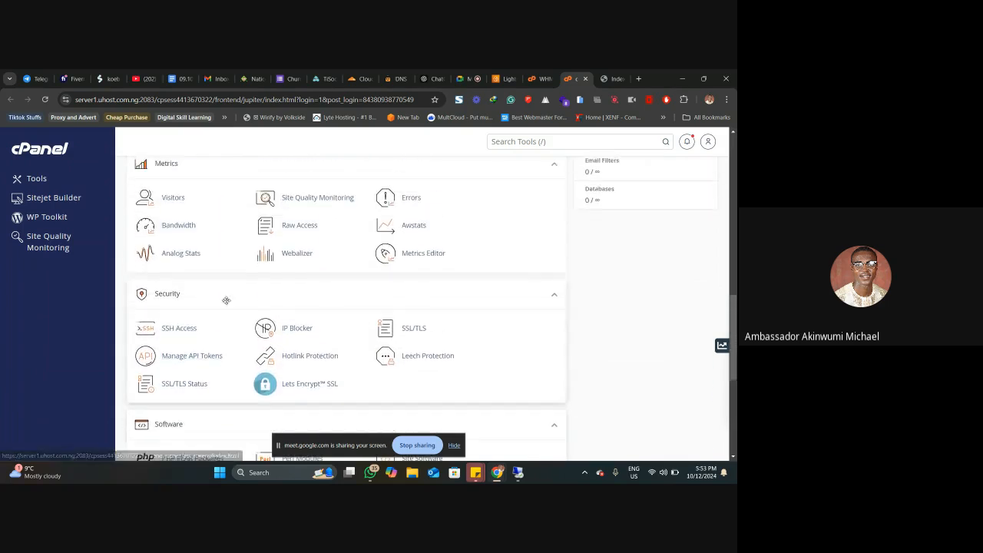
{"action": "scroll", "coordinate": [223, 298], "scroll_direction": "down", "scroll_amount": 3}
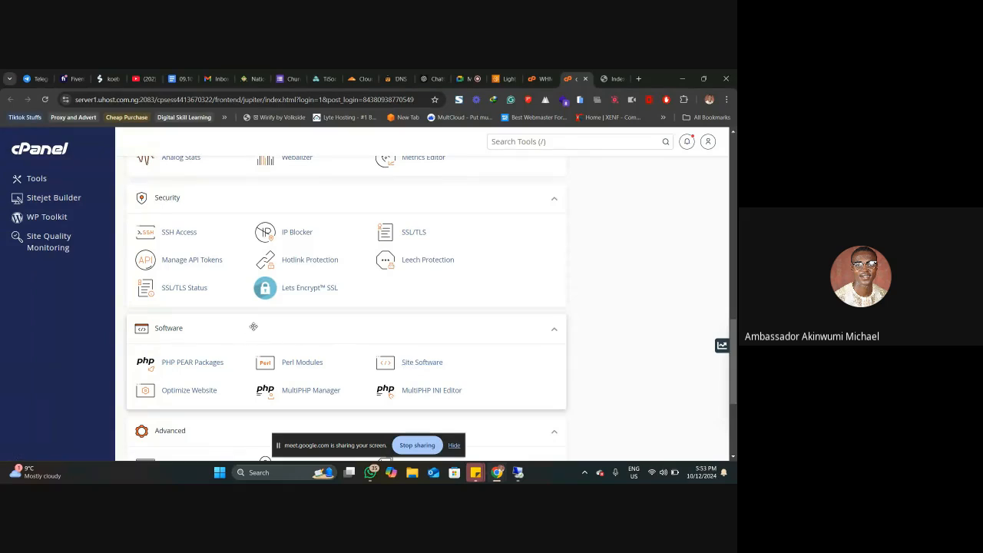
{"action": "scroll", "coordinate": [254, 327], "scroll_direction": "up", "scroll_amount": 2}
{"action": "scroll", "coordinate": [253, 328], "scroll_direction": "up", "scroll_amount": 3}
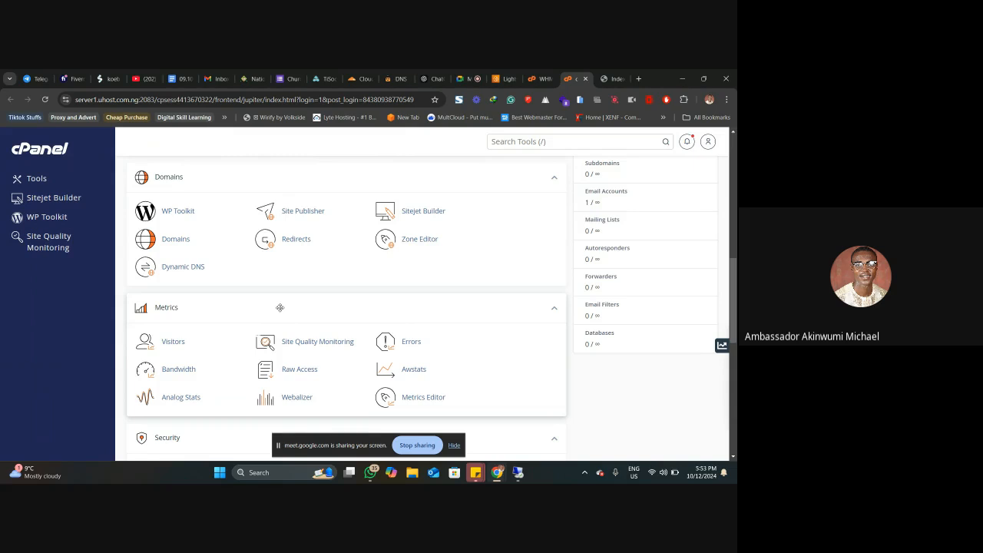
{"action": "scroll", "coordinate": [279, 307], "scroll_direction": "up", "scroll_amount": 10}
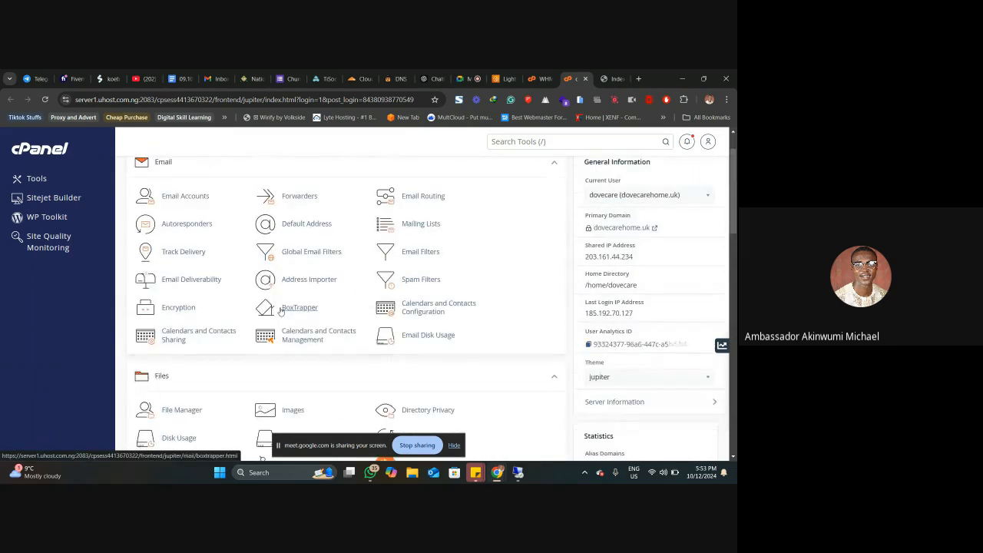
{"action": "scroll", "coordinate": [281, 310], "scroll_direction": "up", "scroll_amount": 1}
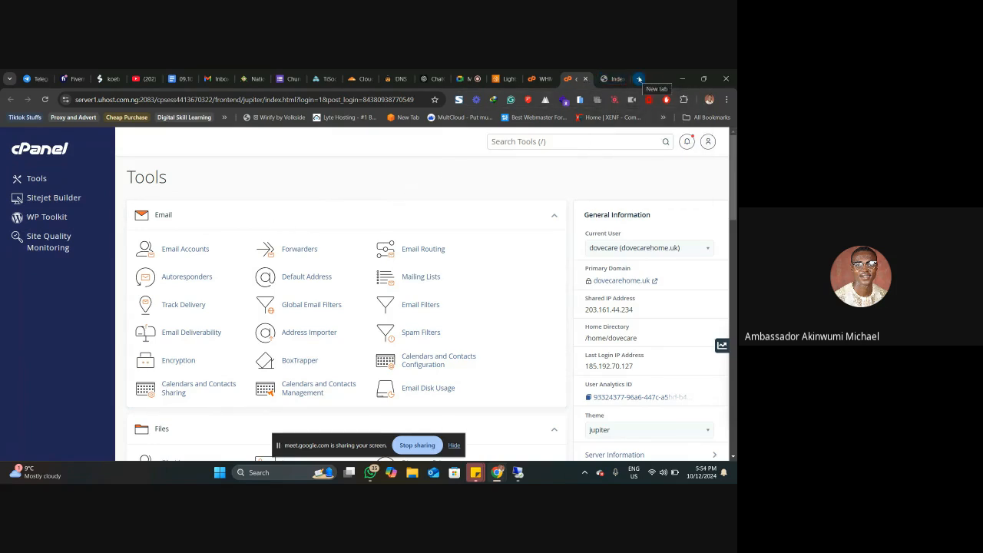
Step: Open en.selfmademarket.net/planemanger in a new browser tab and log in to its admin panel with the saved credentials
{"action": "left_click", "coordinate": [638, 79]}
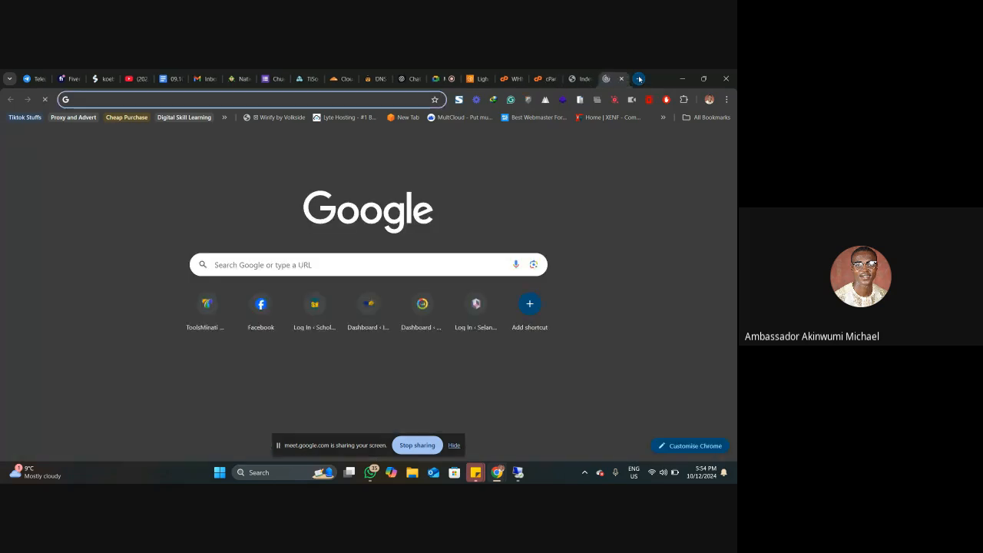
{"action": "type", "text": "en.selfmademarket.net/planemanger"}
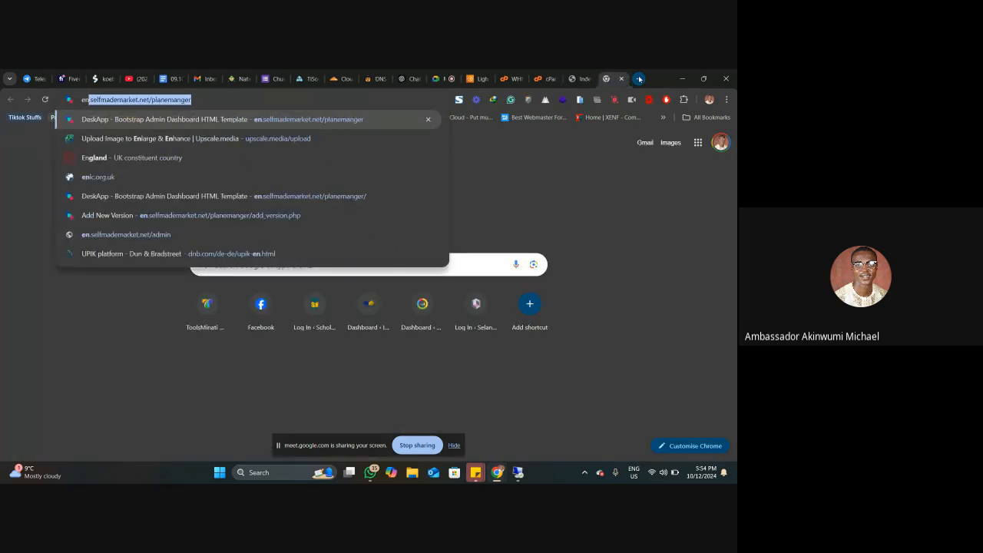
{"action": "key", "text": "Return"}
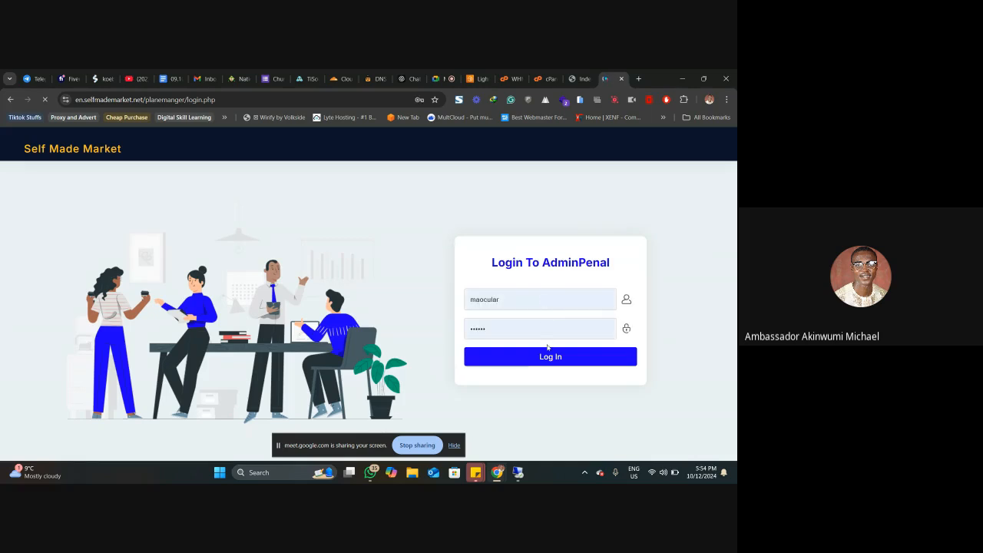
{"action": "left_click", "coordinate": [546, 356]}
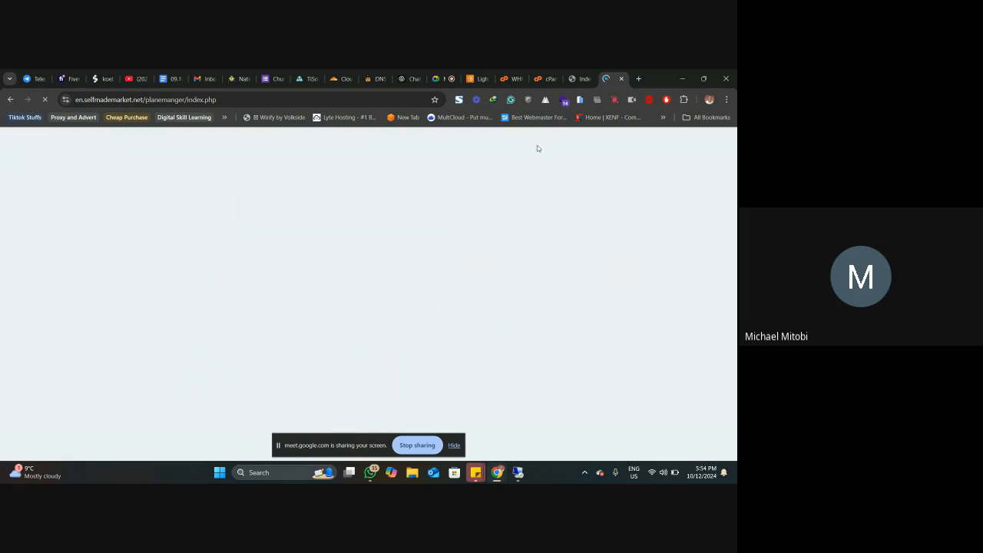
Step: Open the CloudPanel file manager of en.selfmademarket.net in a new browser tab and show its folder list
{"action": "left_click", "coordinate": [637, 79]}
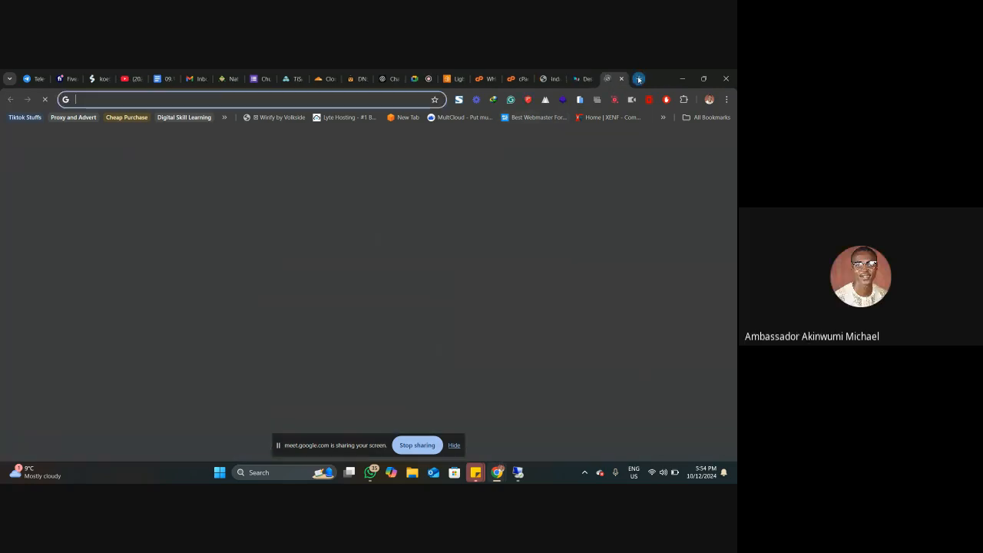
{"action": "type", "text": "cp"}
{"action": "key", "text": "Return"}
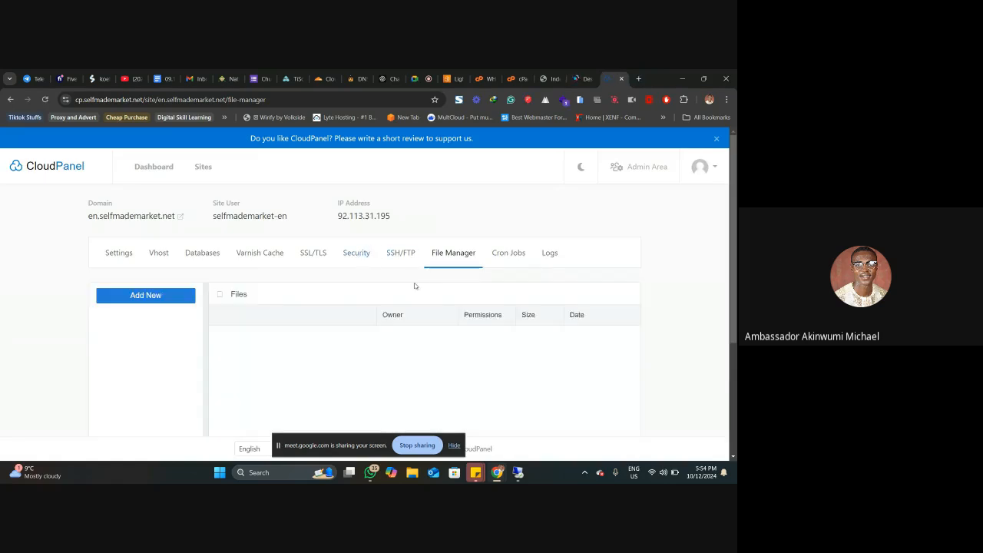
{"action": "scroll", "coordinate": [369, 307], "scroll_direction": "down", "scroll_amount": 1}
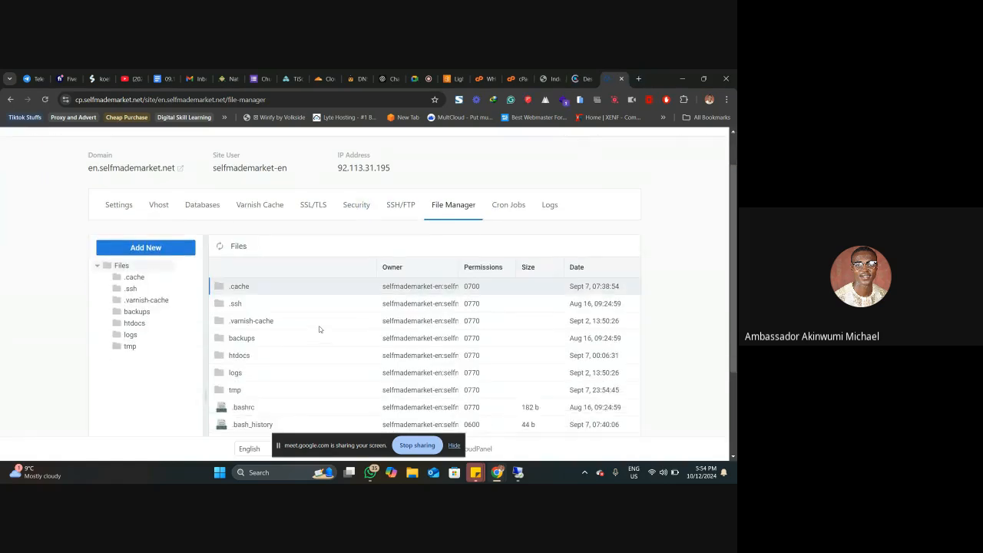
Step: Browse htdocs to en.selfmademarket.net/planemanger/release in the CloudPanel file manager and check the actions available for latest.apk
{"action": "left_click", "coordinate": [135, 323]}
{"action": "scroll", "coordinate": [172, 324], "scroll_direction": "down", "scroll_amount": 2}
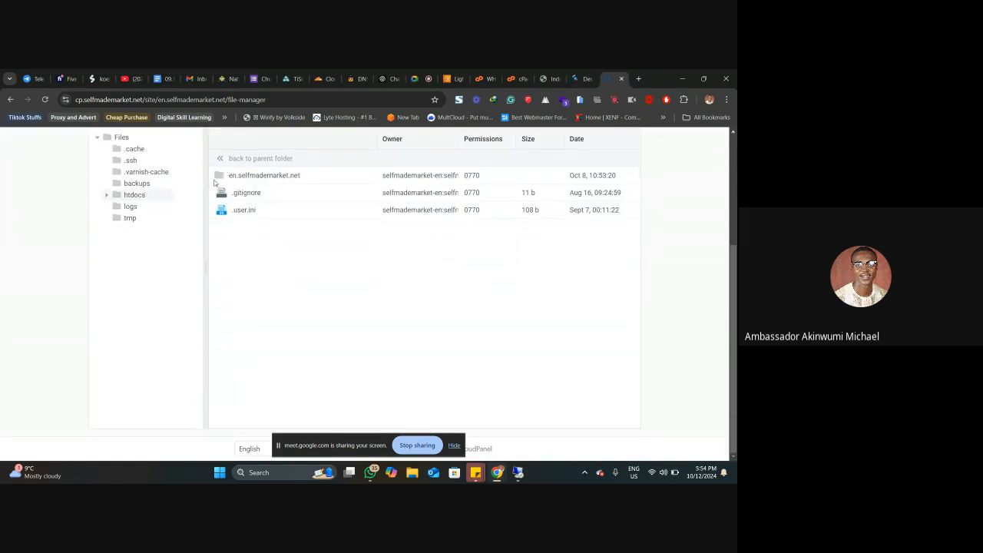
{"action": "double_click", "coordinate": [218, 180]}
{"action": "double_click", "coordinate": [228, 175]}
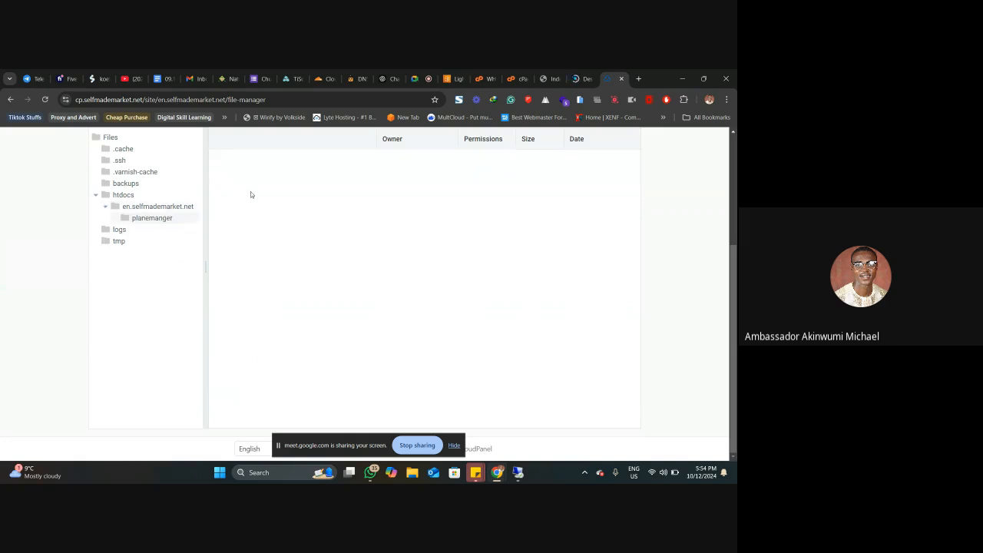
{"action": "double_click", "coordinate": [223, 179]}
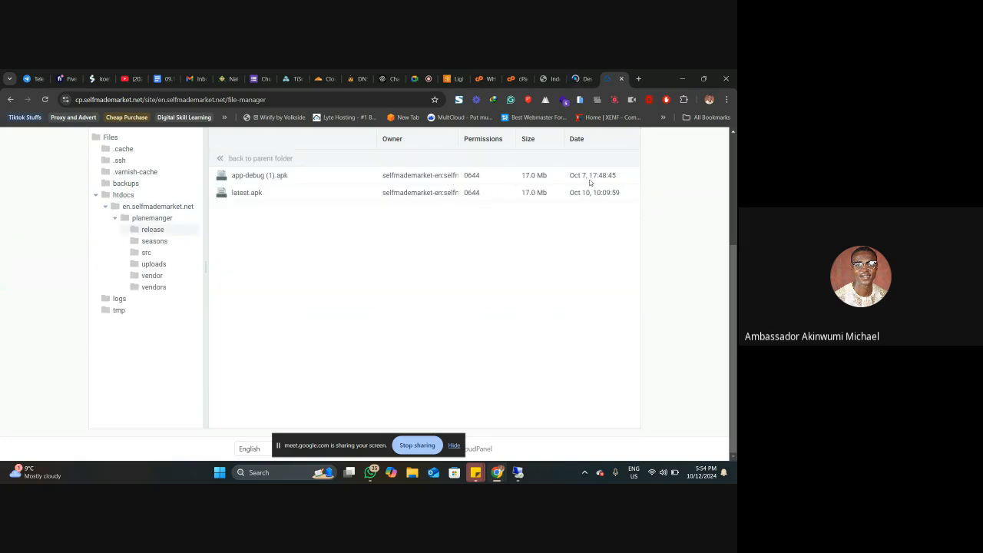
{"action": "left_click", "coordinate": [252, 194]}
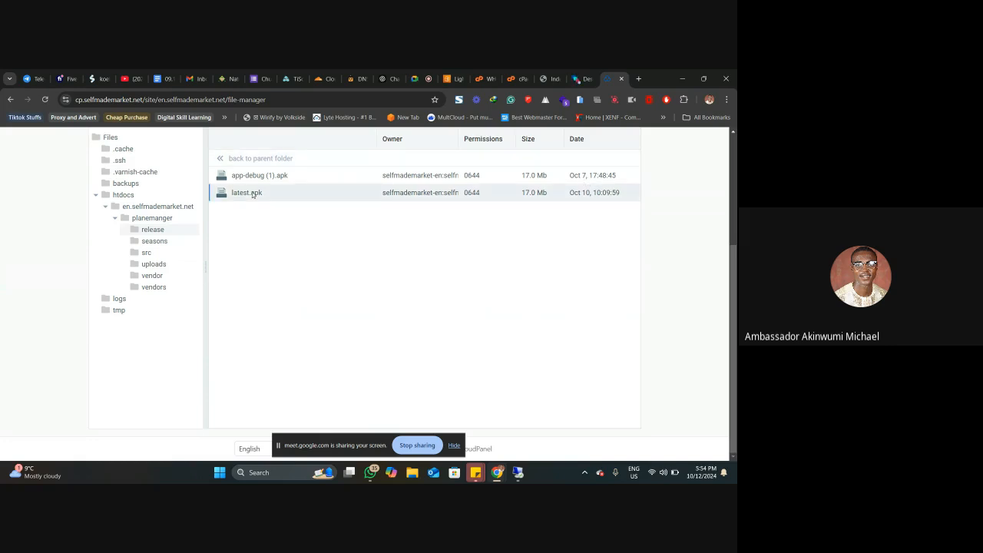
{"action": "right_click", "coordinate": [253, 194]}
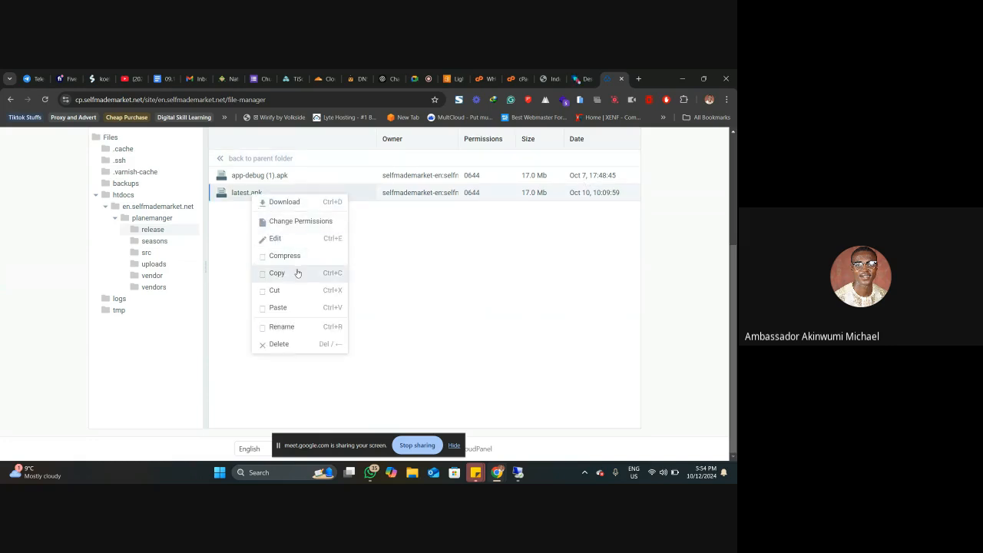
{"action": "left_click", "coordinate": [436, 247]}
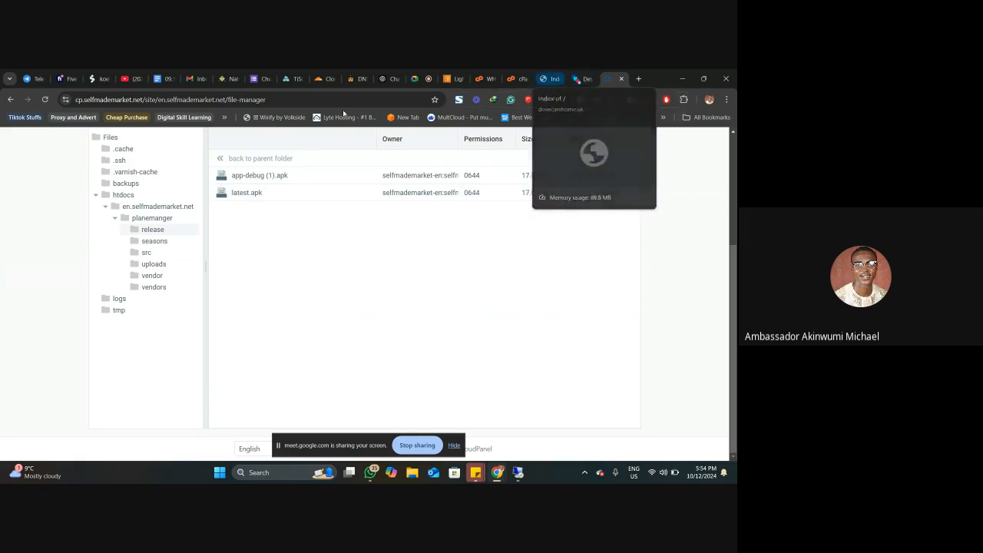
{"action": "left_click", "coordinate": [581, 79]}
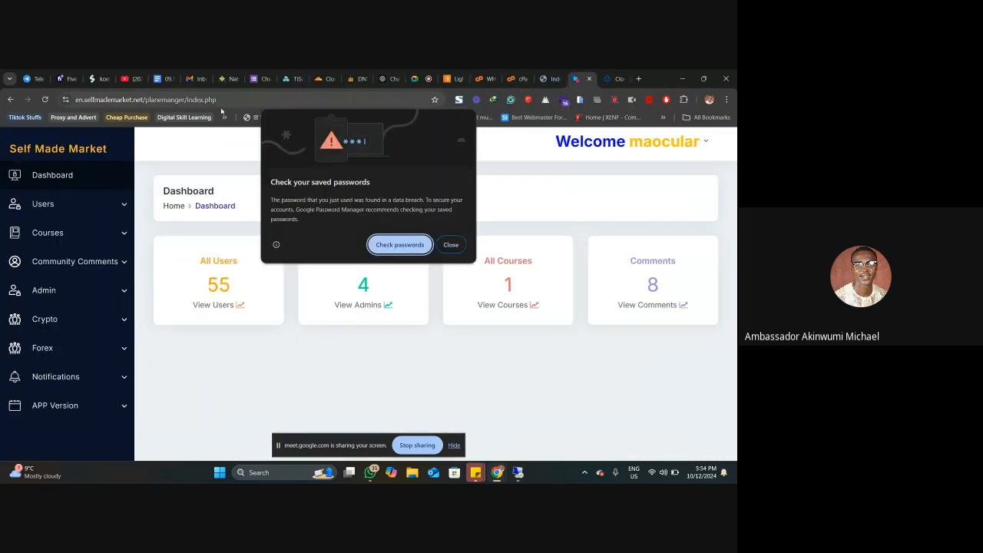
{"action": "left_click", "coordinate": [201, 100]}
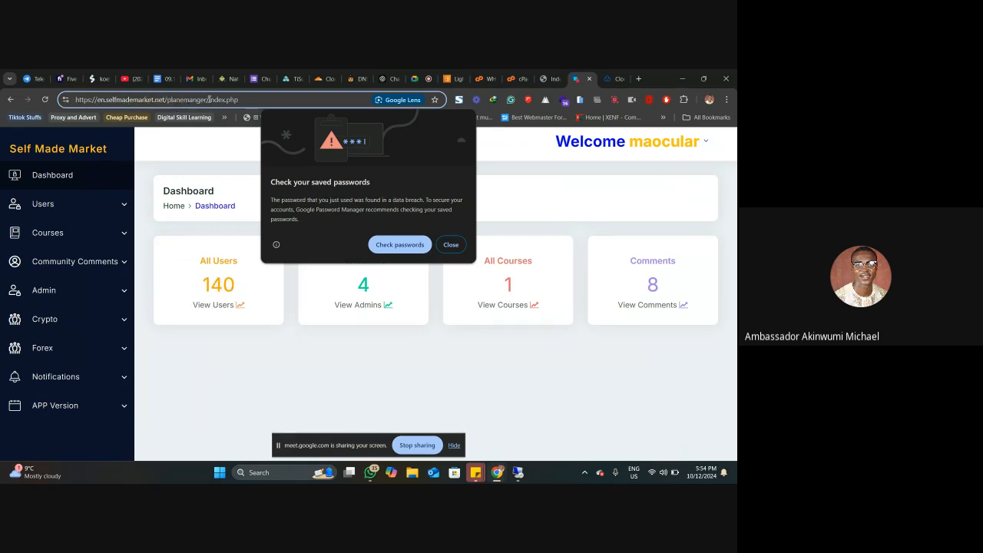
{"action": "left_click_drag", "start_coordinate": [208, 100], "coordinate": [67, 100]}
{"action": "type", "text": "C"}
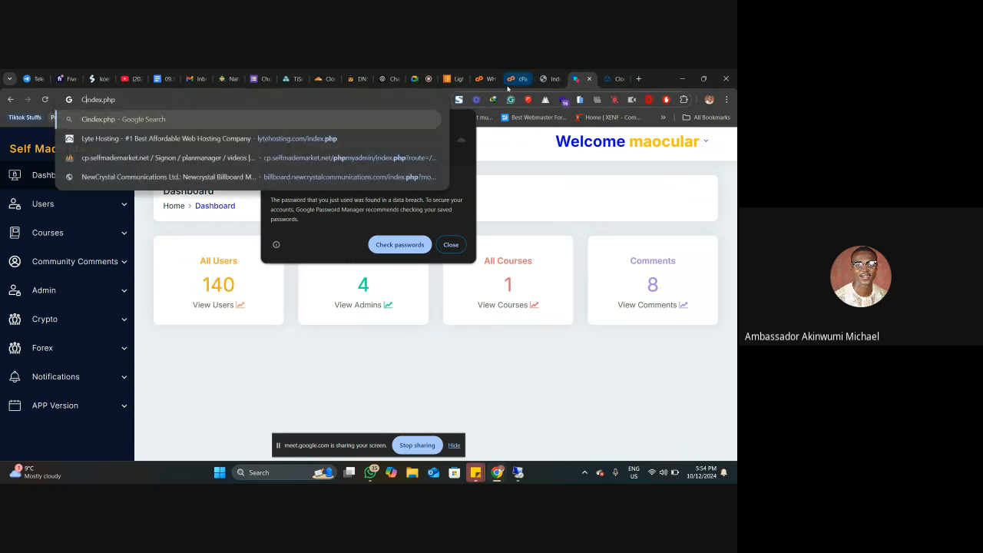
{"action": "key", "text": "ctrl+z"}
{"action": "key", "text": "ctrl+x"}
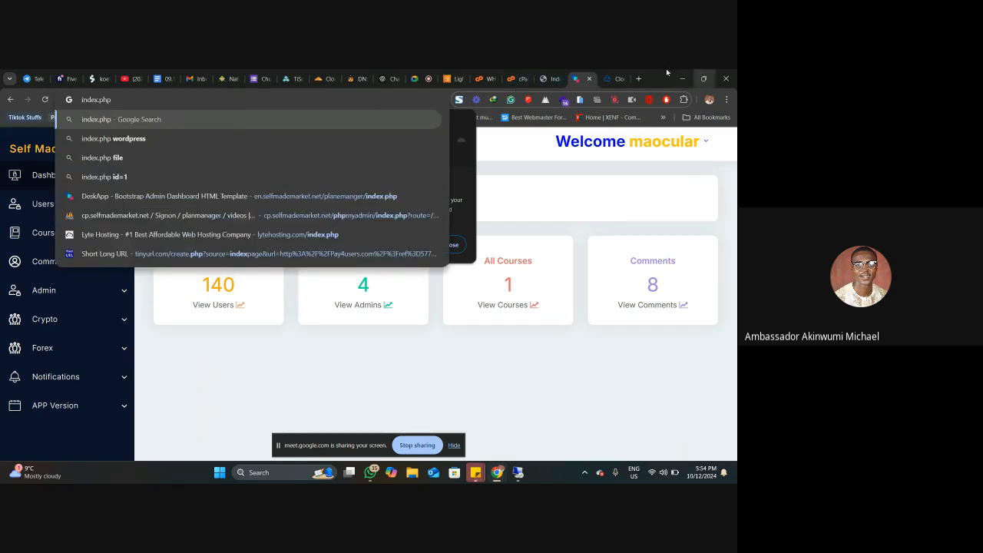
{"action": "left_click", "coordinate": [613, 79]}
{"action": "left_click", "coordinate": [290, 99]}
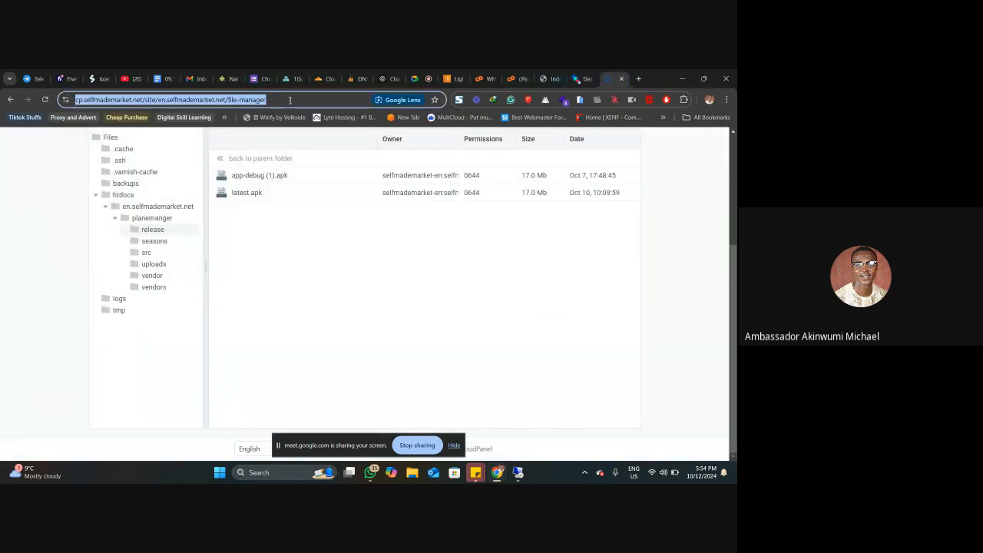
{"action": "key", "text": "ctrl+v"}
{"action": "key", "text": "BackSpace"}
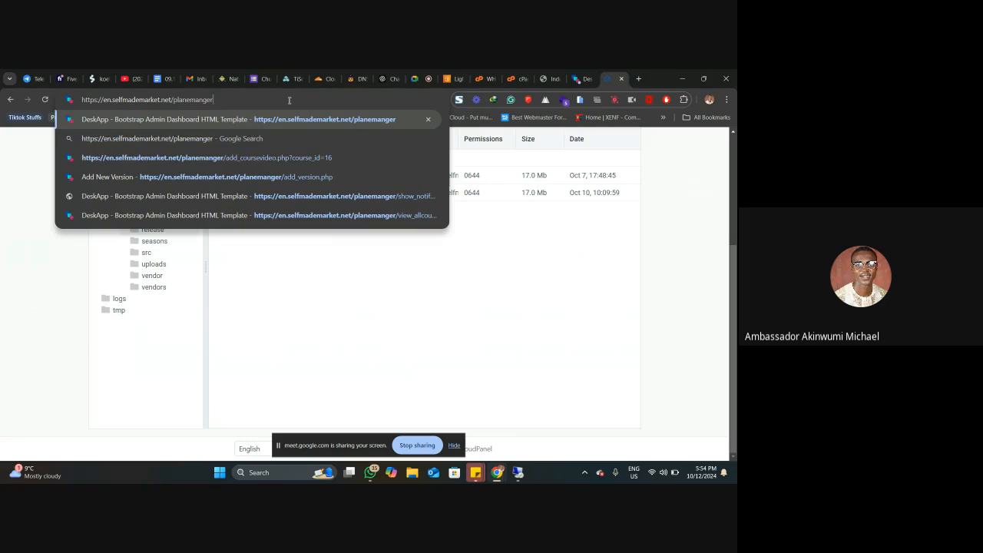
{"action": "type", "text": "/relea"}
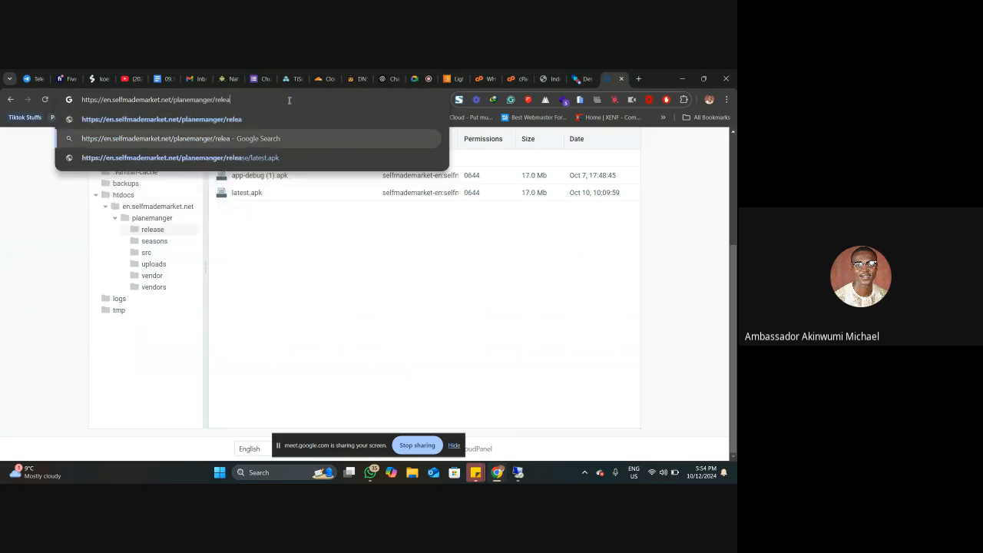
{"action": "key", "text": "Down"}
{"action": "key", "text": "ctrl+a"}
{"action": "key", "text": "ctrl+x"}
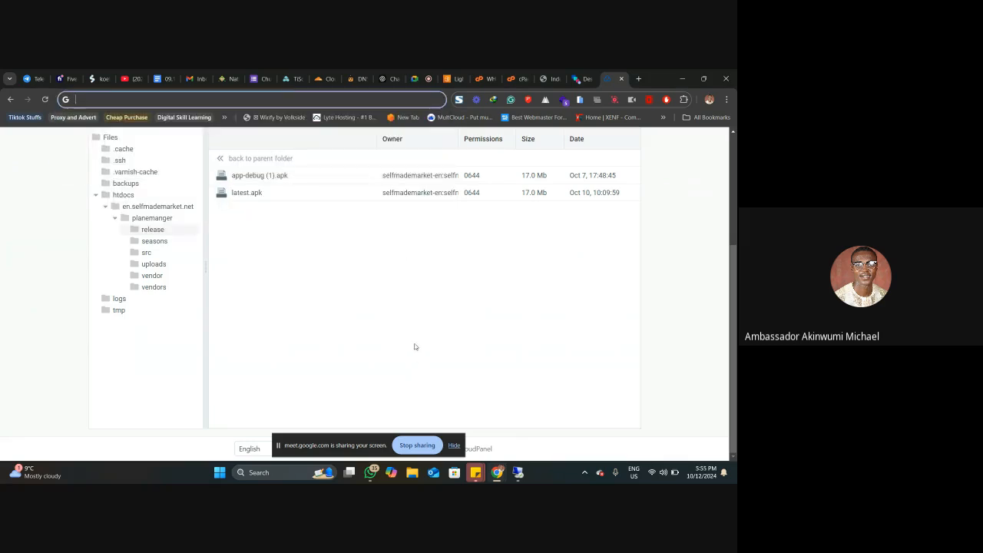
Step: Switch to WhatsApp, send the SZA business contact the latest.apk link and the message "download the apk from the link", and return to the browser
{"action": "left_click", "coordinate": [369, 471]}
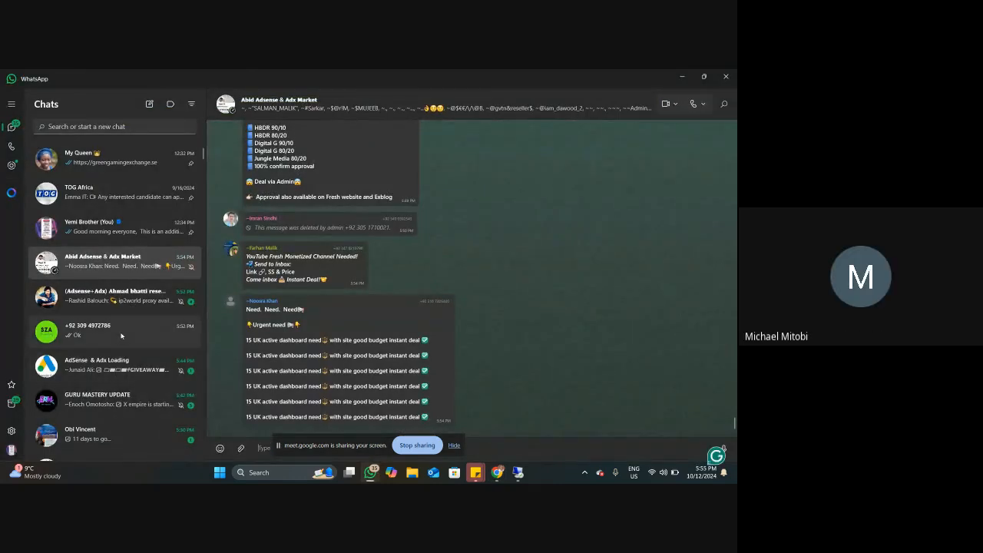
{"action": "left_click", "coordinate": [121, 335]}
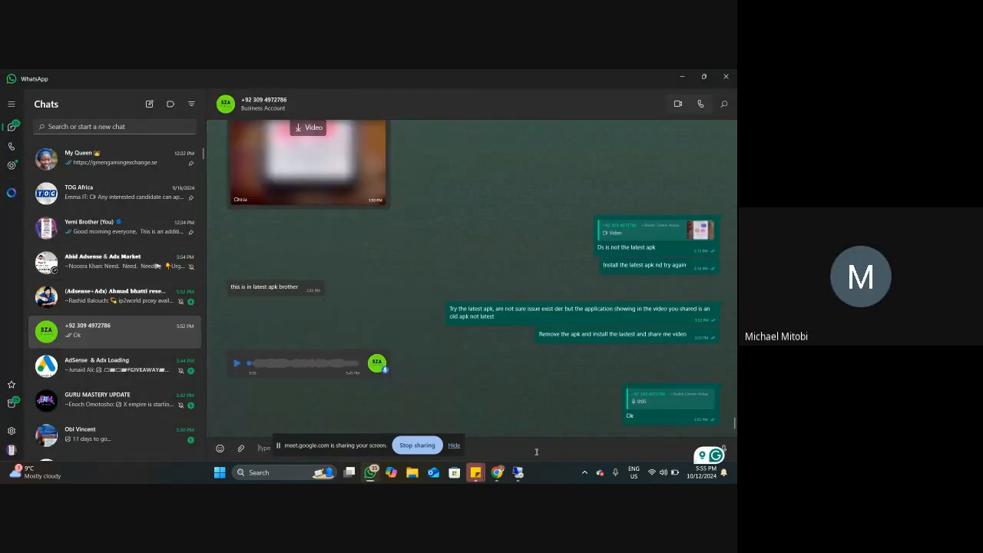
{"action": "key", "text": "ctrl+v"}
{"action": "key", "text": "Return"}
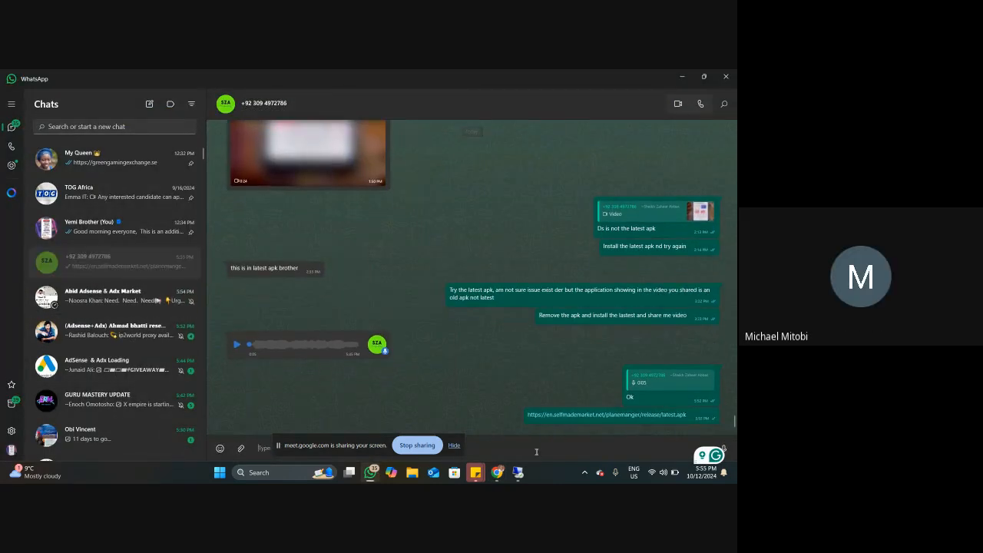
{"action": "type", "text": "down"}
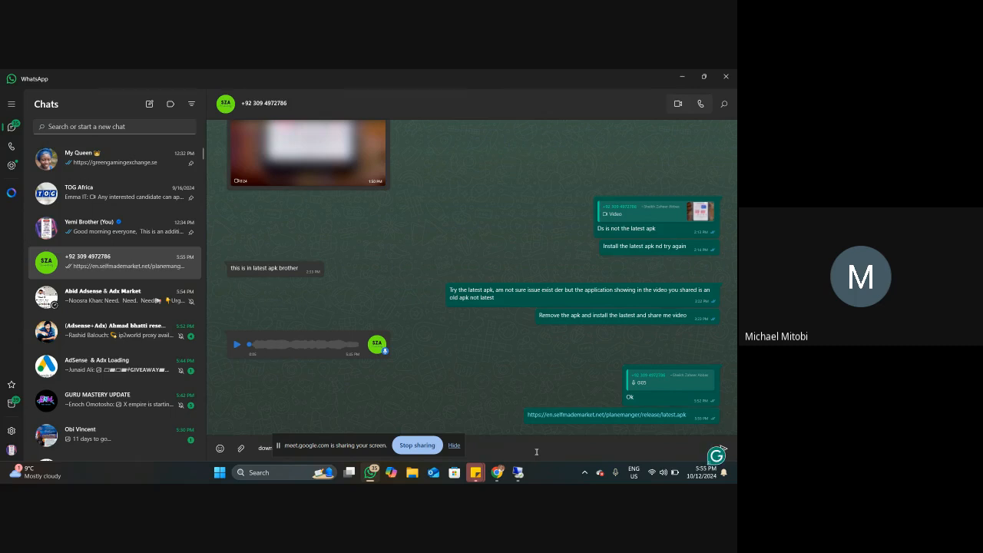
{"action": "type", "text": "load the apk from the link"}
{"action": "key", "text": "Return"}
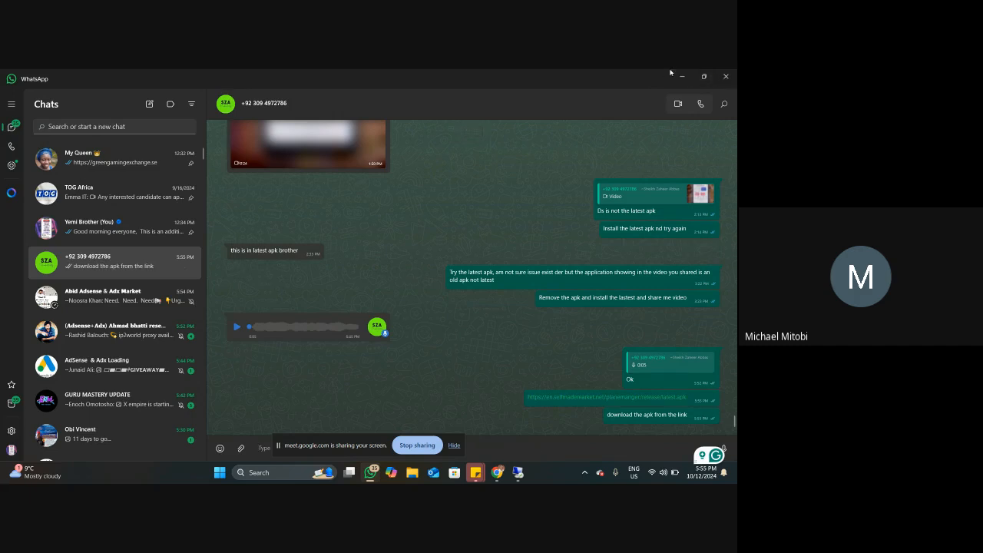
{"action": "left_click", "coordinate": [681, 76]}
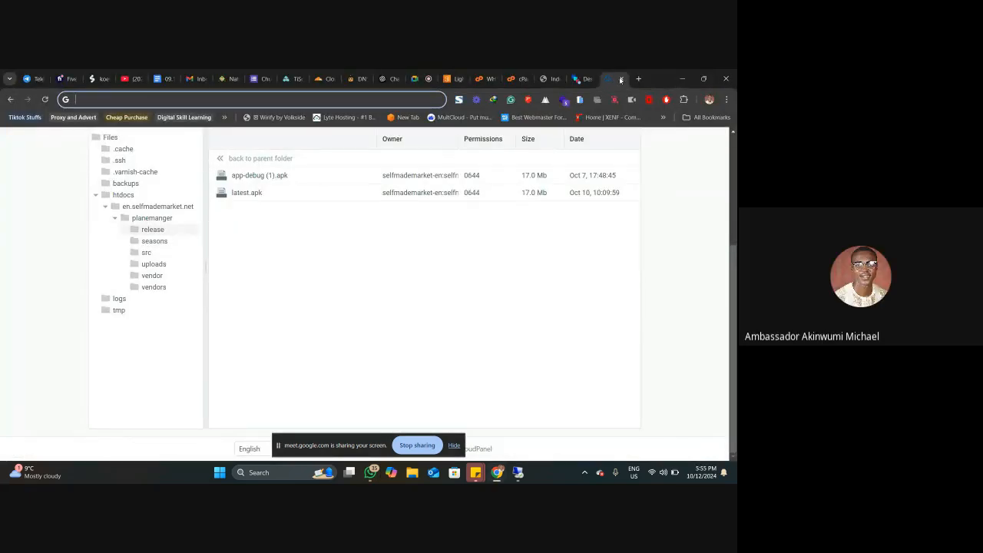
Step: Close the CloudPanel and admin dashboard pages and review cPanel's tools and the dovecarehome.uk index page
{"action": "left_click", "coordinate": [620, 79]}
{"action": "left_click", "coordinate": [621, 78]}
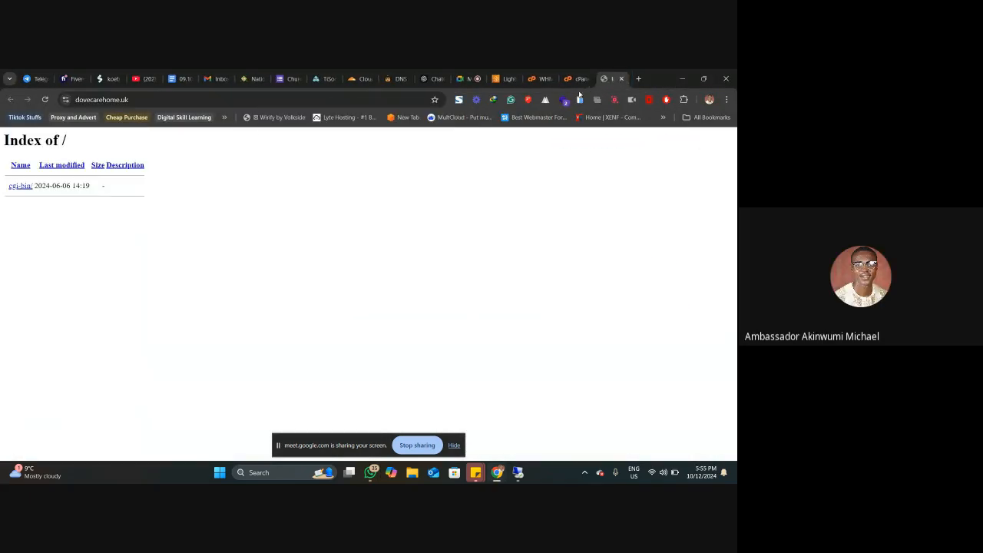
{"action": "left_click", "coordinate": [573, 77]}
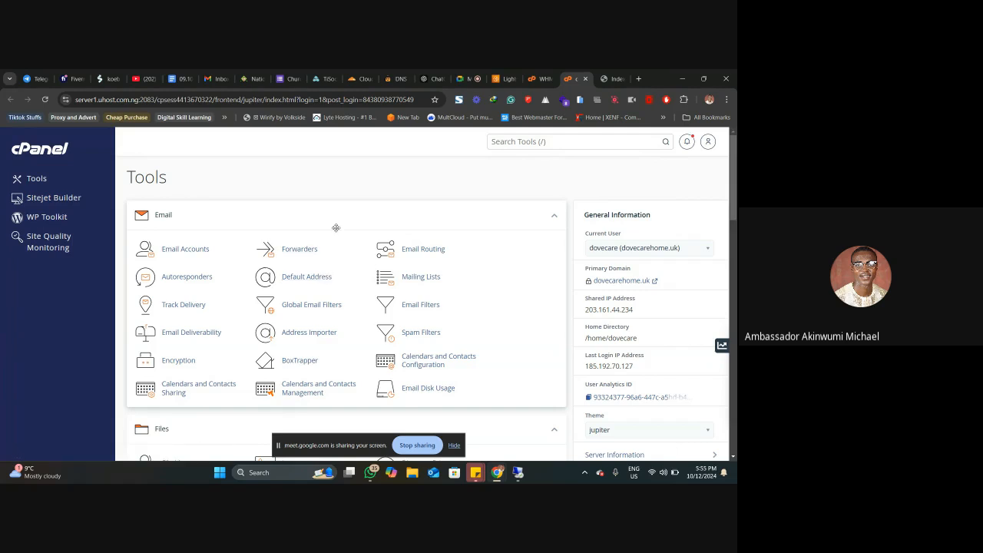
{"action": "left_click", "coordinate": [612, 78]}
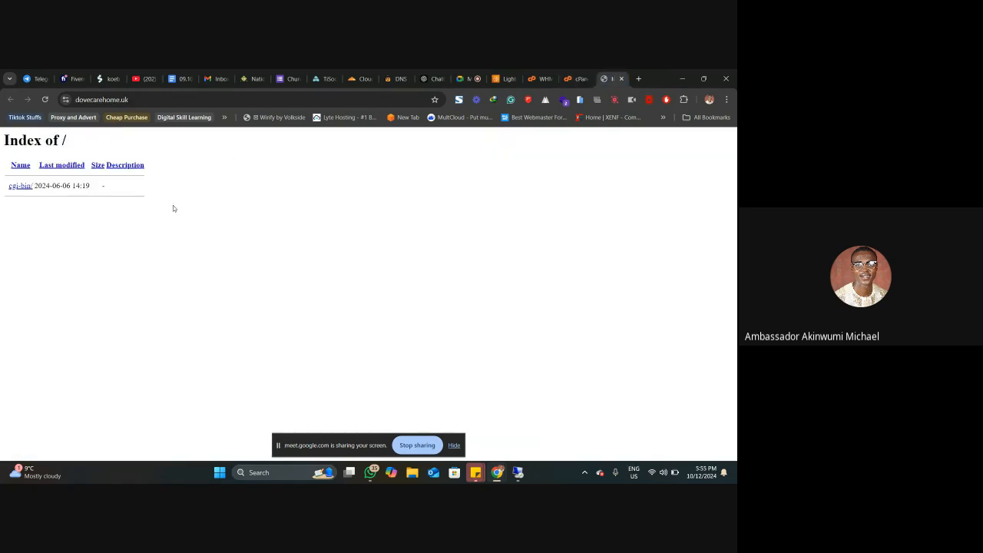
Step: Open the File Manager from cPanel's Files section and show the account's home directory
{"action": "left_click", "coordinate": [578, 78]}
{"action": "scroll", "coordinate": [279, 285], "scroll_direction": "down", "scroll_amount": 3}
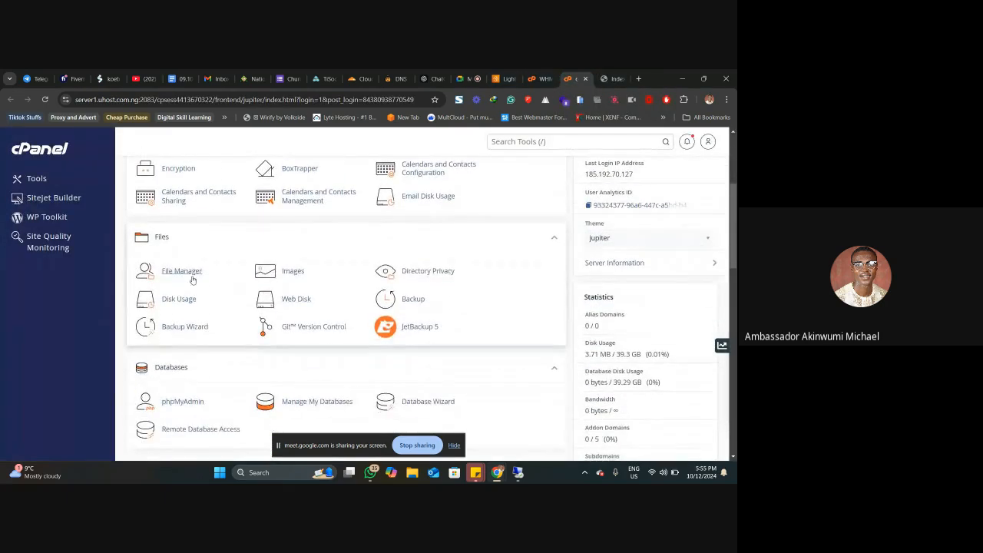
{"action": "left_click", "coordinate": [182, 271]}
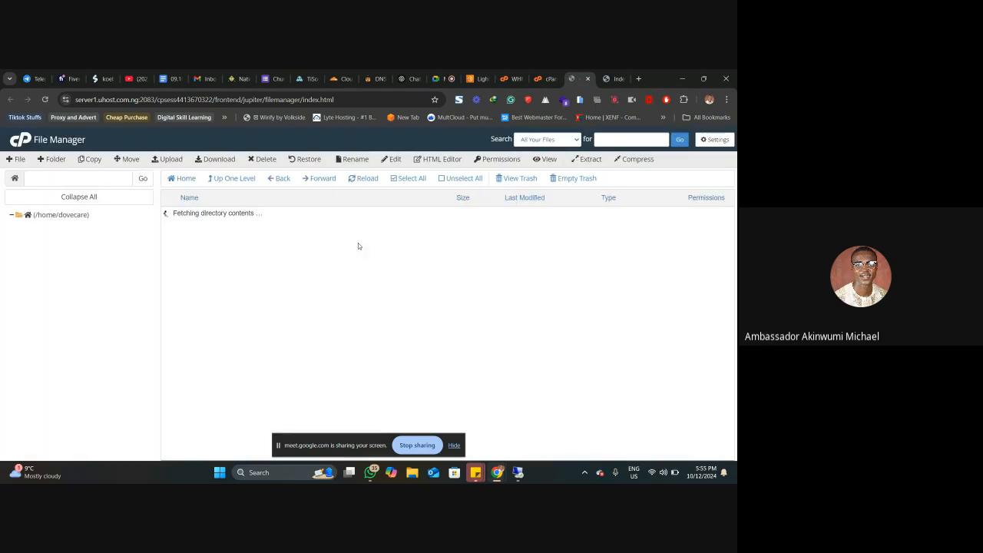
{"action": "double_click", "coordinate": [197, 273]}
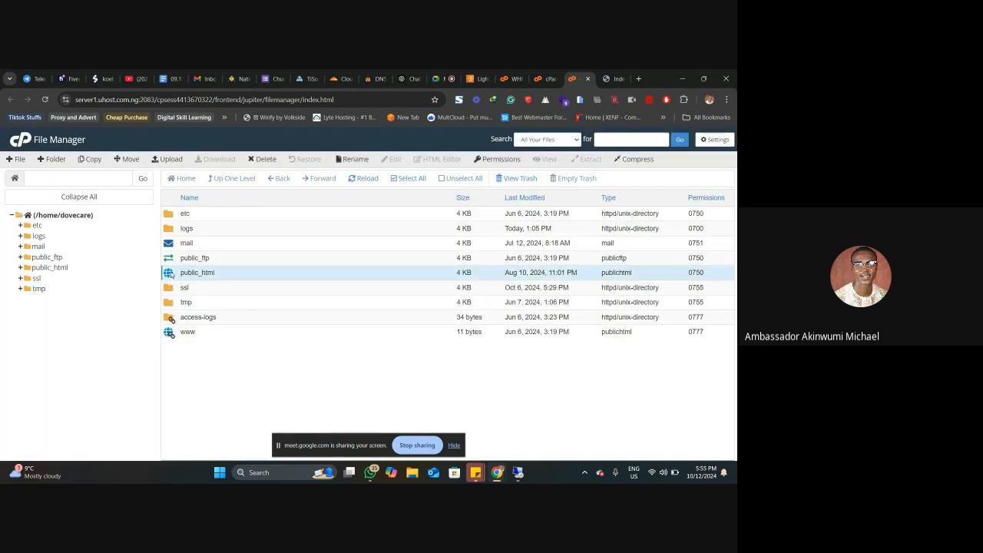
{"action": "left_click", "coordinate": [100, 218]}
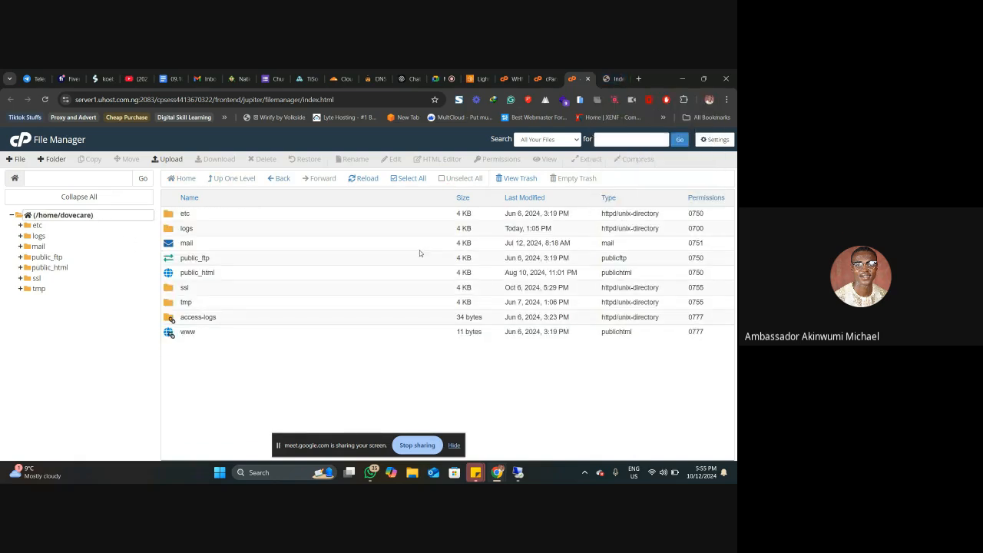
Step: Search Google for "wordpress download" in a new browser tab and open the WordPress.org download page
{"action": "left_click", "coordinate": [637, 79]}
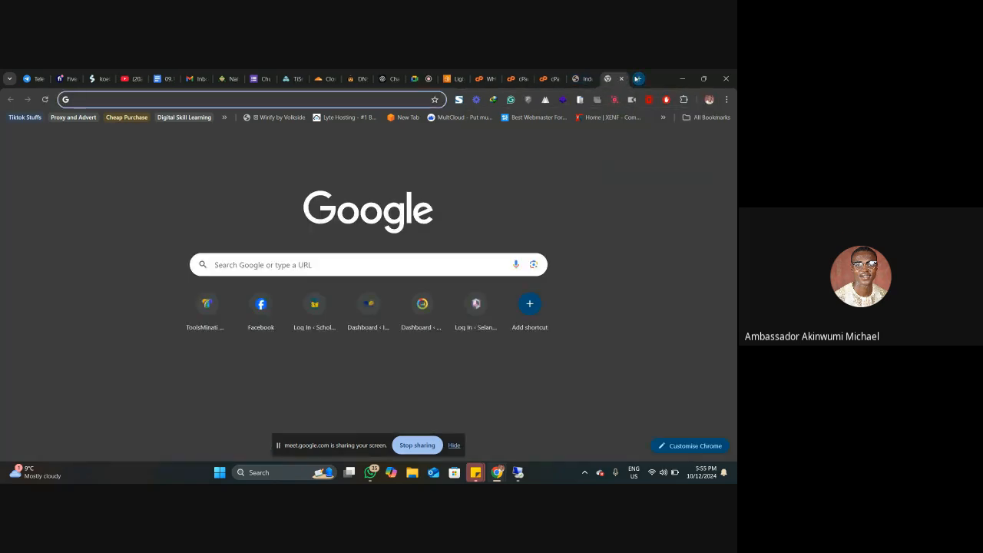
{"action": "type", "text": "wordp"}
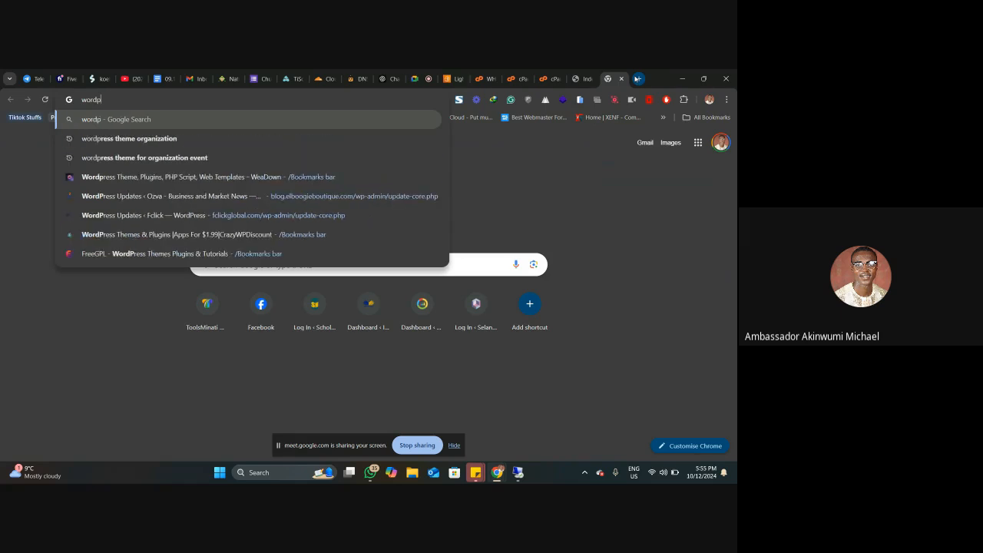
{"action": "type", "text": "ress dow"}
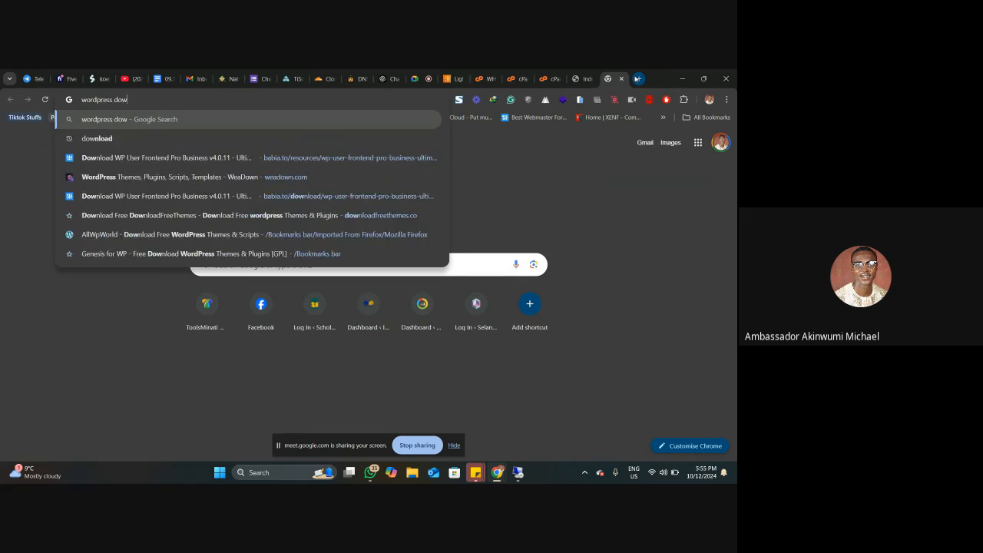
{"action": "type", "text": "nl"}
{"action": "key", "text": "Return"}
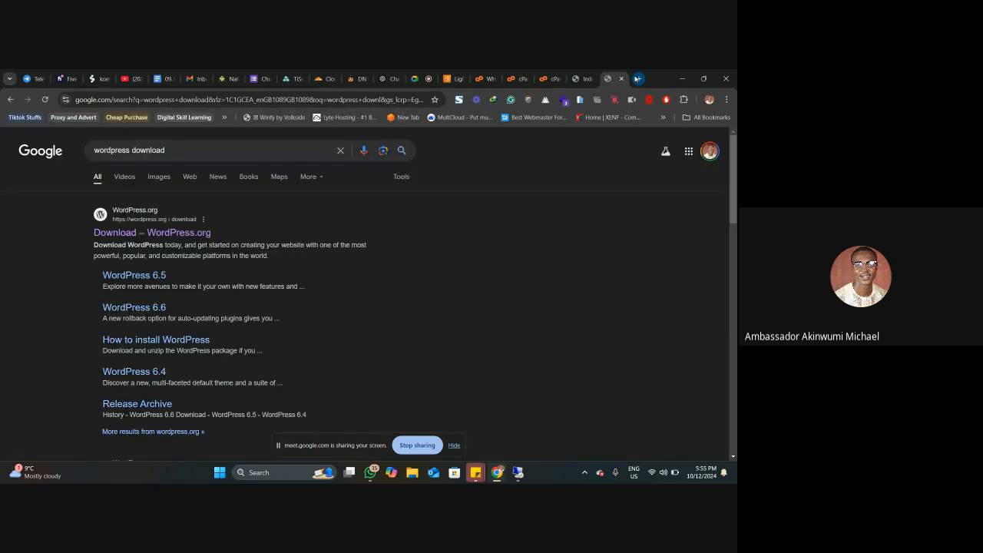
{"action": "left_click", "coordinate": [175, 233]}
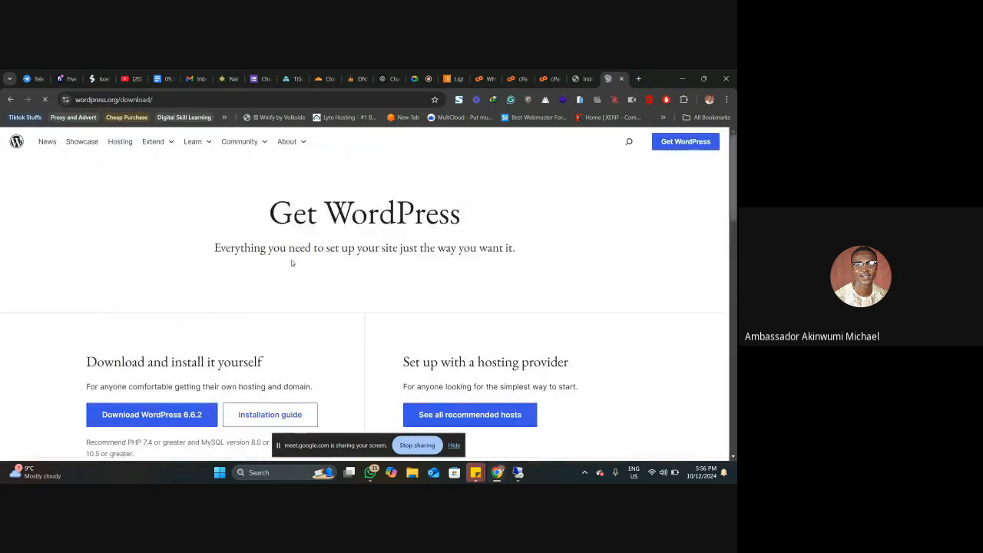
Step: Download WordPress 6.6.2 and dismiss the thank-you dialog
{"action": "scroll", "coordinate": [292, 261], "scroll_direction": "down", "scroll_amount": 3}
{"action": "left_click", "coordinate": [155, 224]}
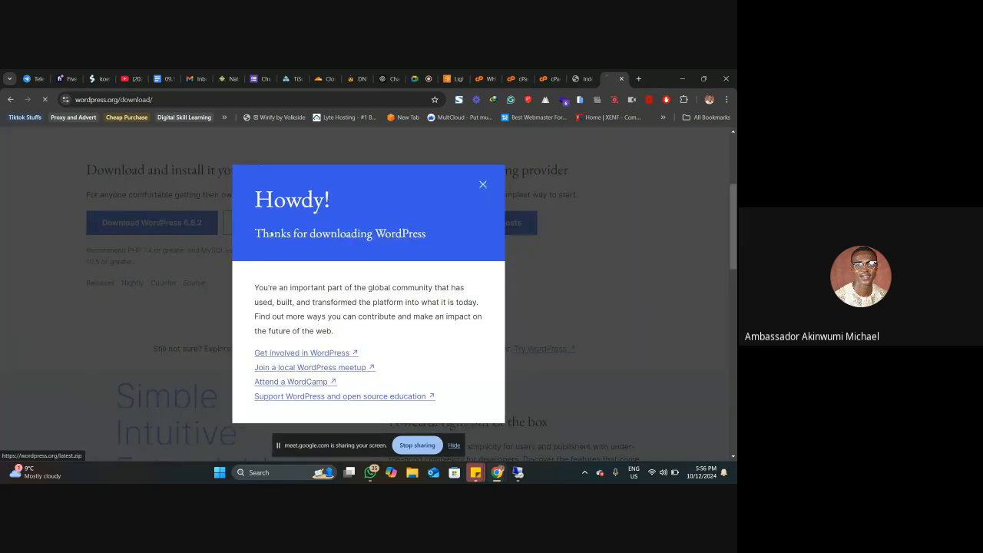
{"action": "left_click", "coordinate": [482, 182]}
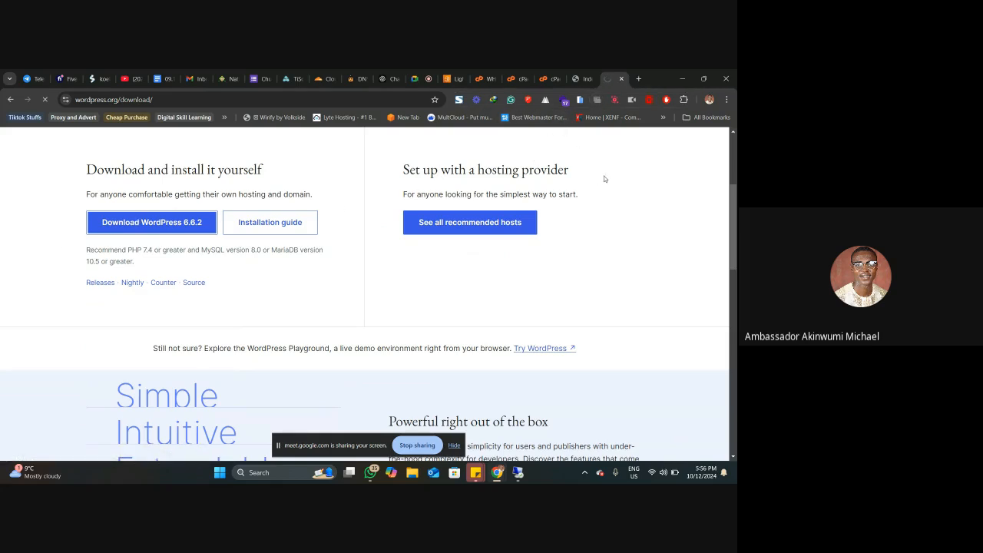
{"action": "scroll", "coordinate": [604, 181], "scroll_direction": "up", "scroll_amount": 2}
{"action": "scroll", "coordinate": [603, 182], "scroll_direction": "down", "scroll_amount": 1}
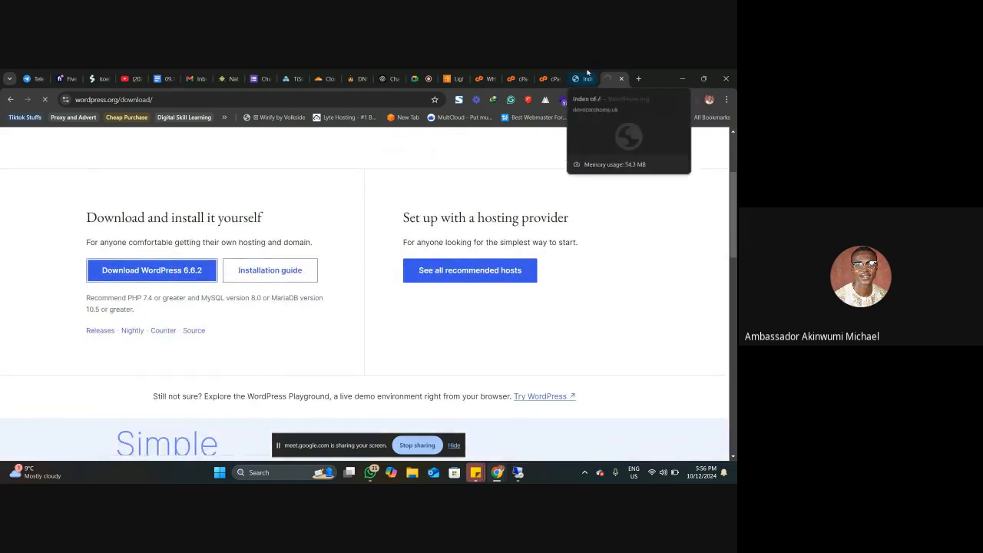
Step: Return to the cPanel File Manager and try to open the public_html folder
{"action": "left_click", "coordinate": [587, 77]}
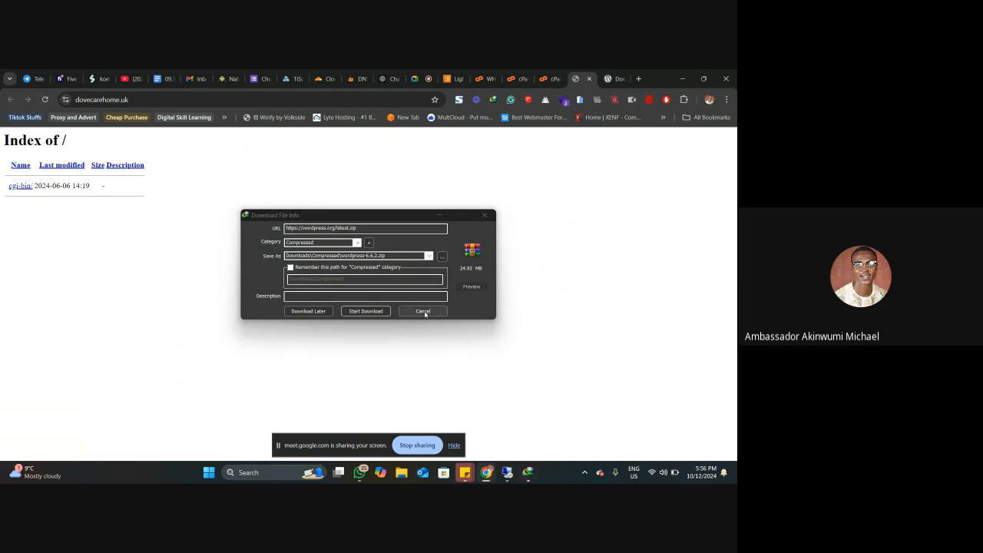
{"action": "left_click", "coordinate": [543, 79]}
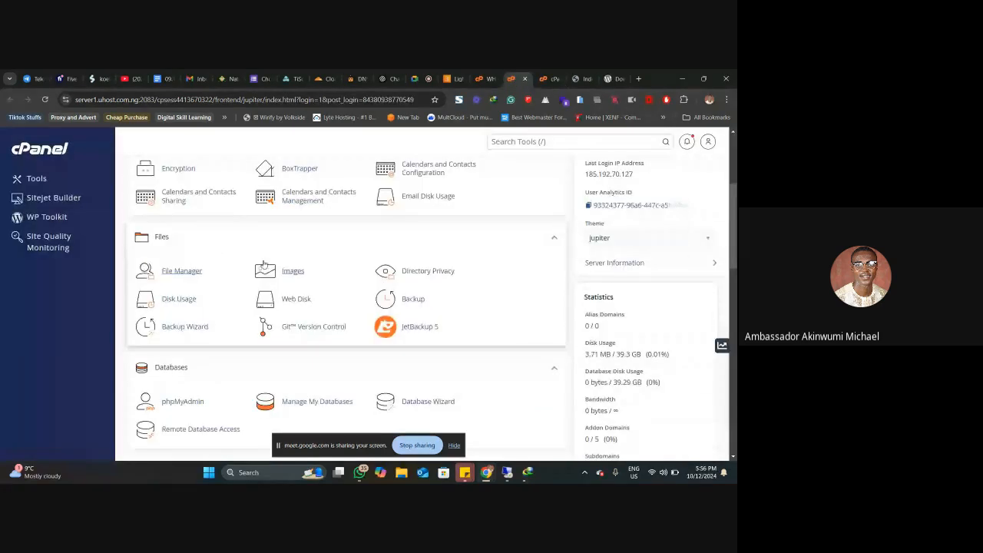
{"action": "left_click", "coordinate": [546, 77]}
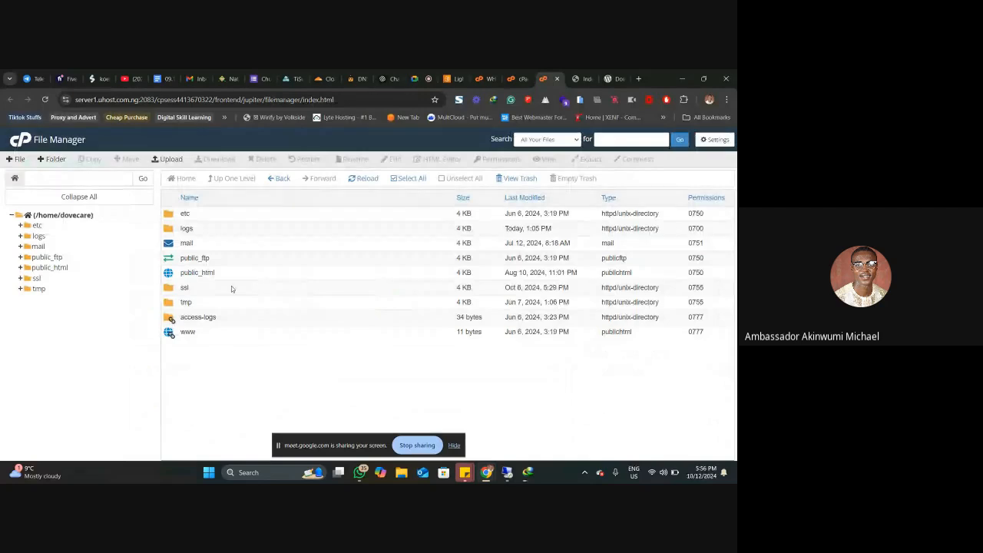
{"action": "double_click", "coordinate": [170, 274]}
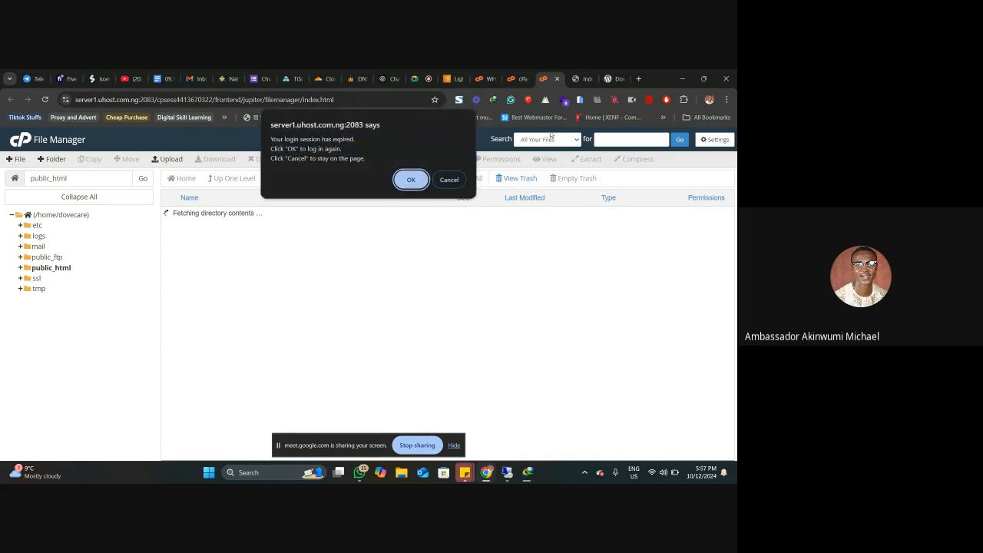
Step: Close the expired File Manager and cPanel pages, then reload WHM and log in again, dismissing the download-complete dialog
{"action": "left_click", "coordinate": [557, 79]}
{"action": "left_click", "coordinate": [510, 78]}
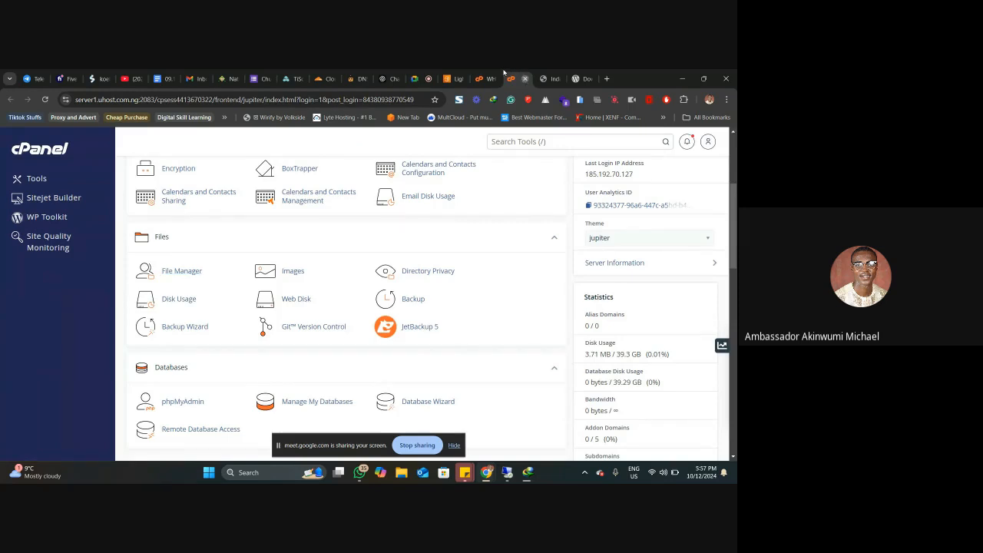
{"action": "left_click", "coordinate": [525, 79]}
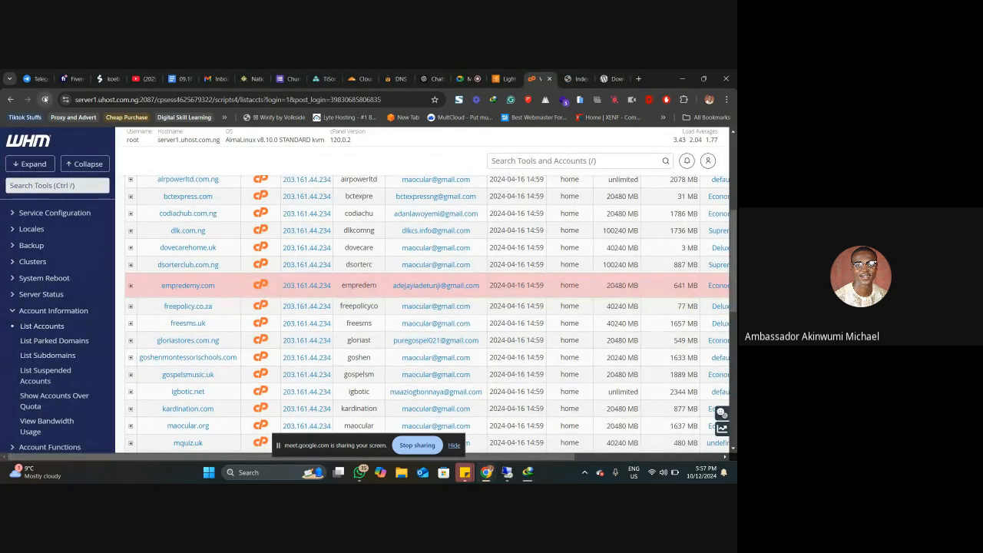
{"action": "left_click", "coordinate": [45, 100]}
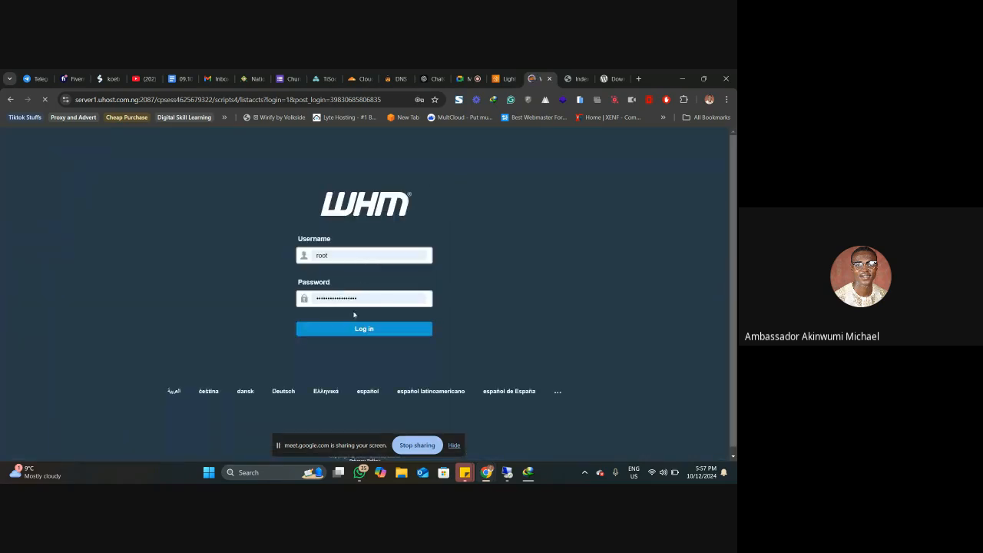
{"action": "left_click", "coordinate": [364, 330]}
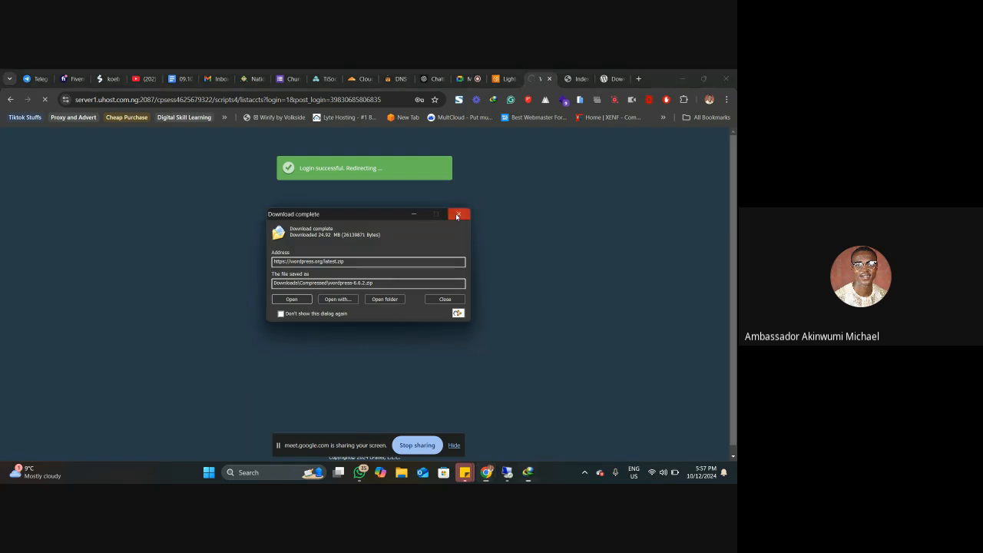
{"action": "left_click", "coordinate": [458, 213]}
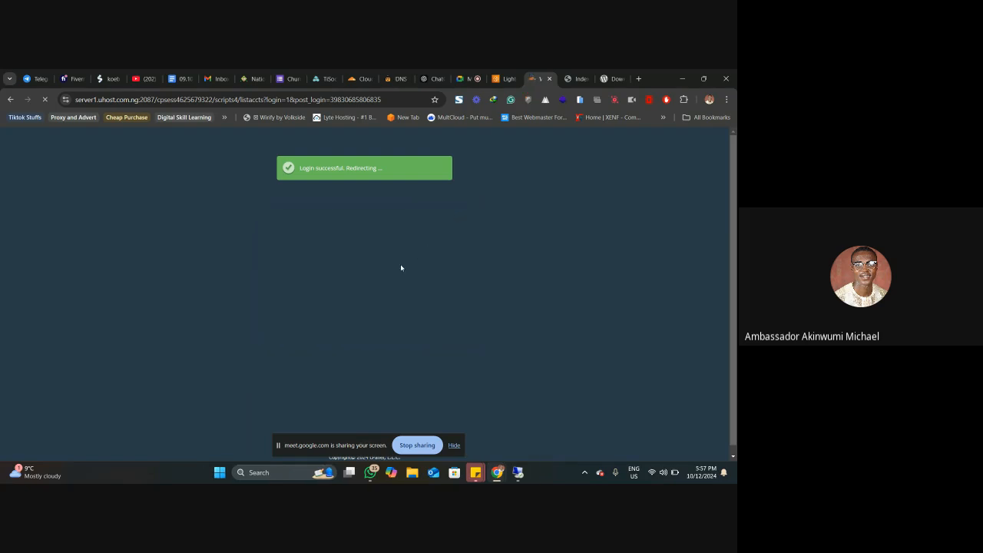
Step: Open the cPanel account for dovecarehome.uk from WHM's account list
{"action": "scroll", "coordinate": [310, 266], "scroll_direction": "down", "scroll_amount": 3}
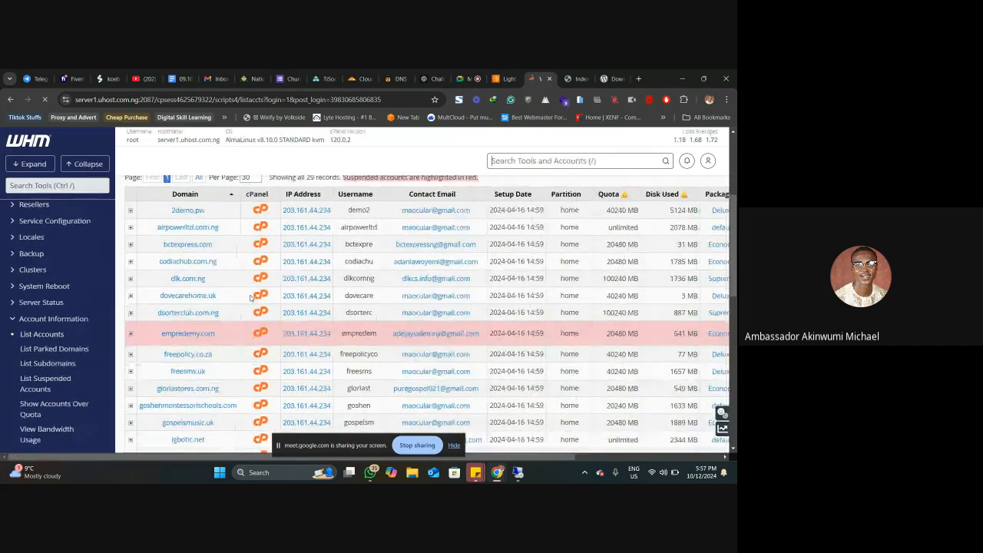
{"action": "scroll", "coordinate": [257, 297], "scroll_direction": "up", "scroll_amount": 4}
{"action": "scroll", "coordinate": [262, 308], "scroll_direction": "down", "scroll_amount": 4}
{"action": "left_click", "coordinate": [259, 295]}
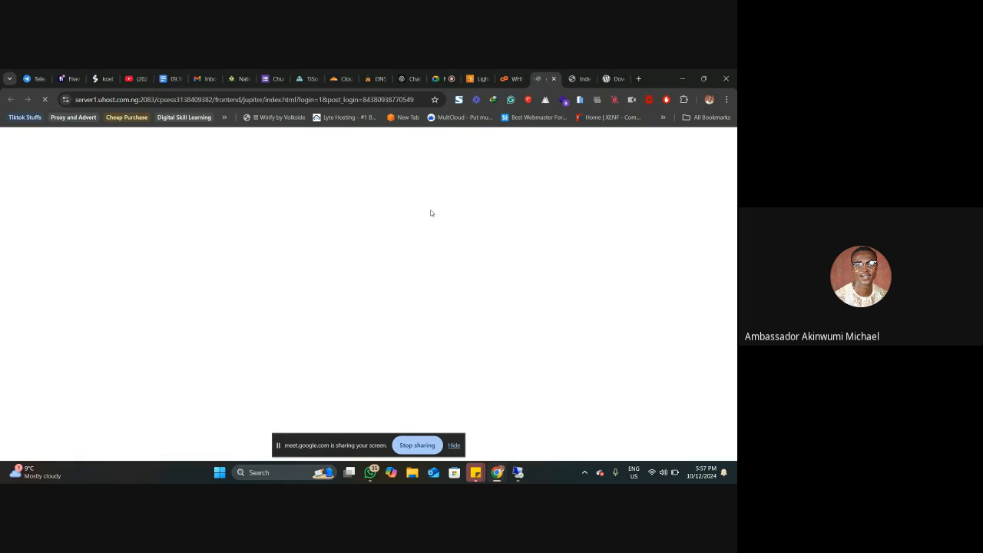
Step: Open the File Manager from cPanel's Files section and go into the public_html folder
{"action": "scroll", "coordinate": [223, 309], "scroll_direction": "down", "scroll_amount": 3}
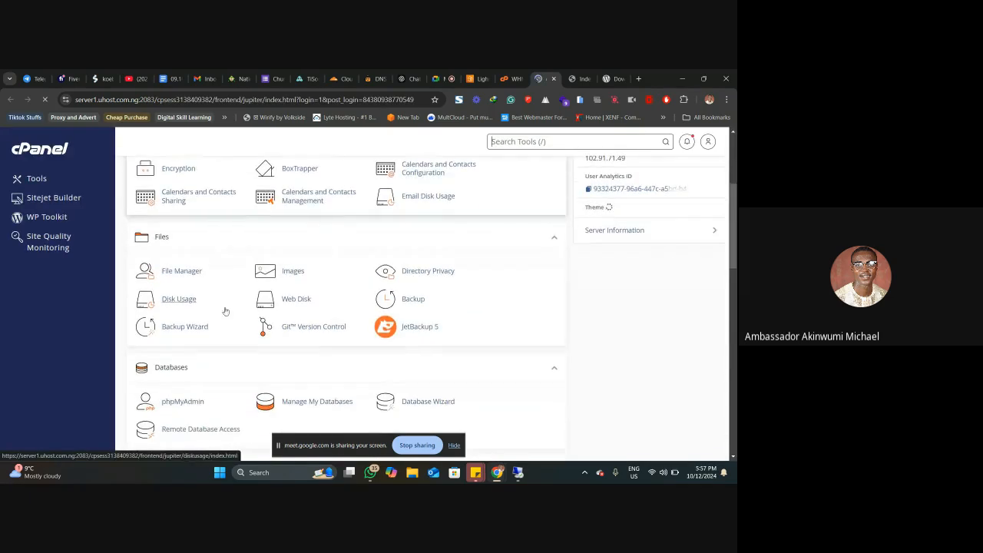
{"action": "left_click", "coordinate": [183, 271]}
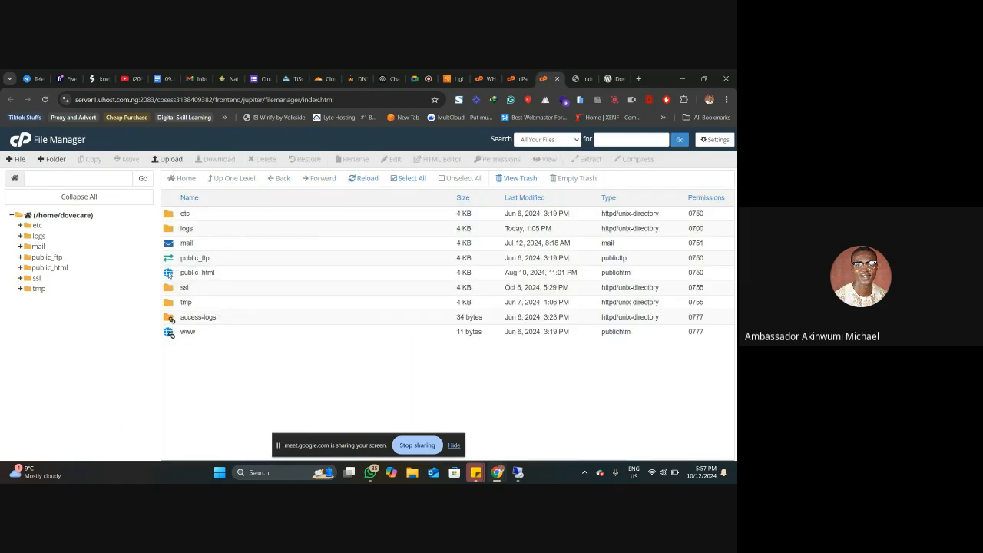
{"action": "double_click", "coordinate": [169, 272]}
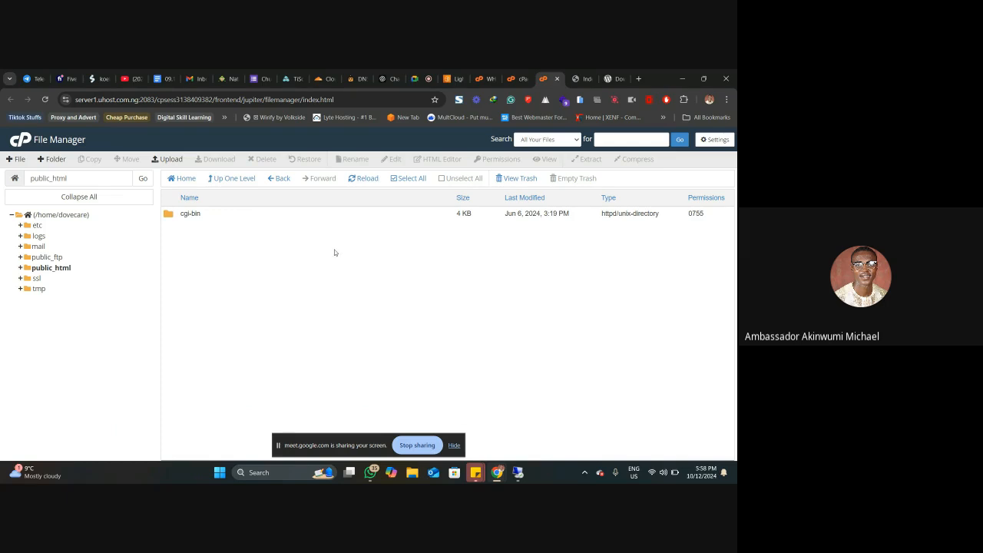
Step: Upload wordpress-6.6.2.zip from the Downloads > Compressed folder to public_html
{"action": "left_click", "coordinate": [168, 160]}
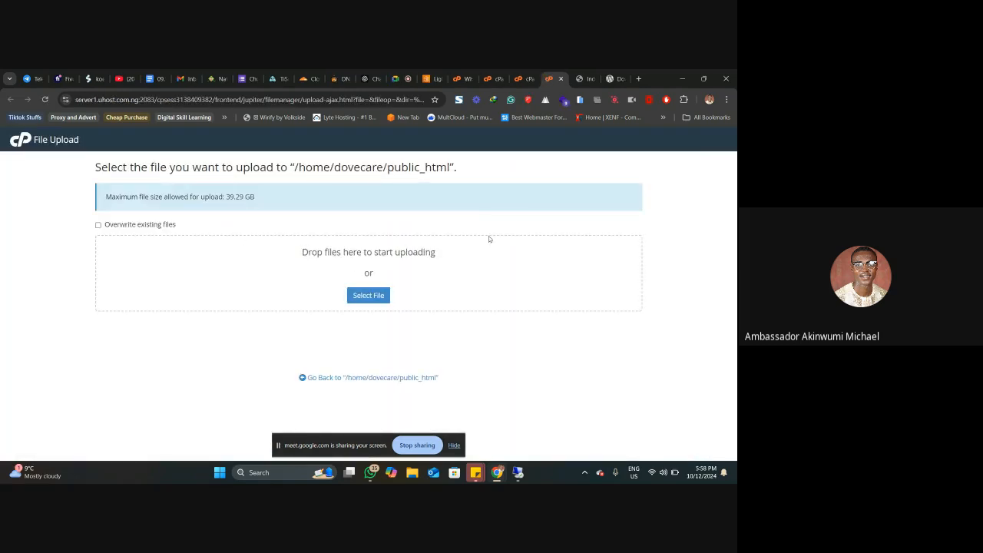
{"action": "left_click", "coordinate": [377, 294]}
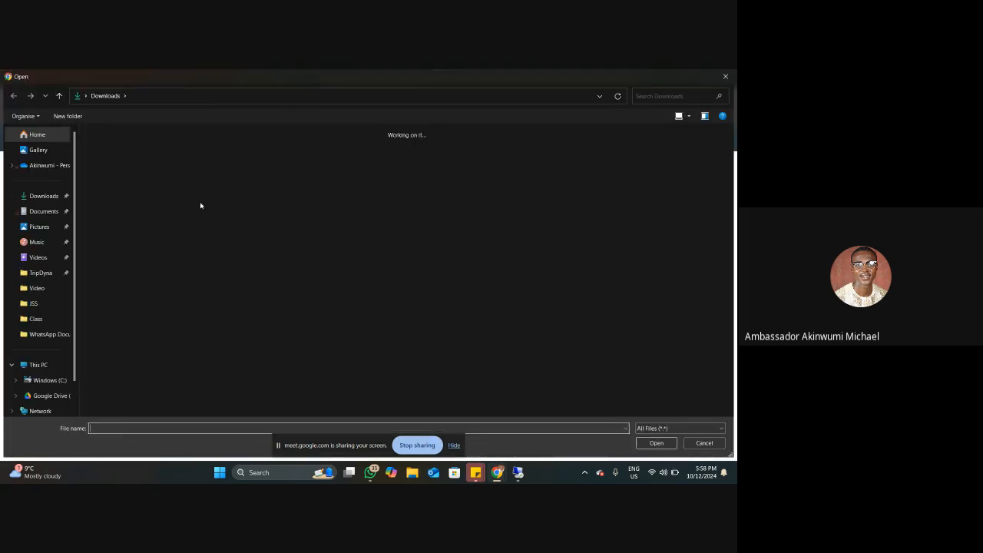
{"action": "double_click", "coordinate": [240, 188]}
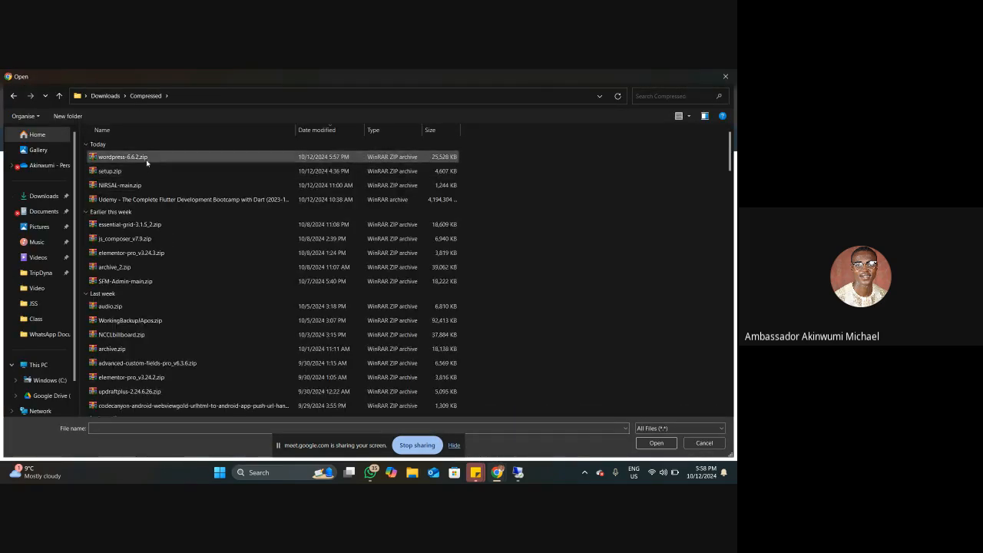
{"action": "left_click", "coordinate": [138, 158]}
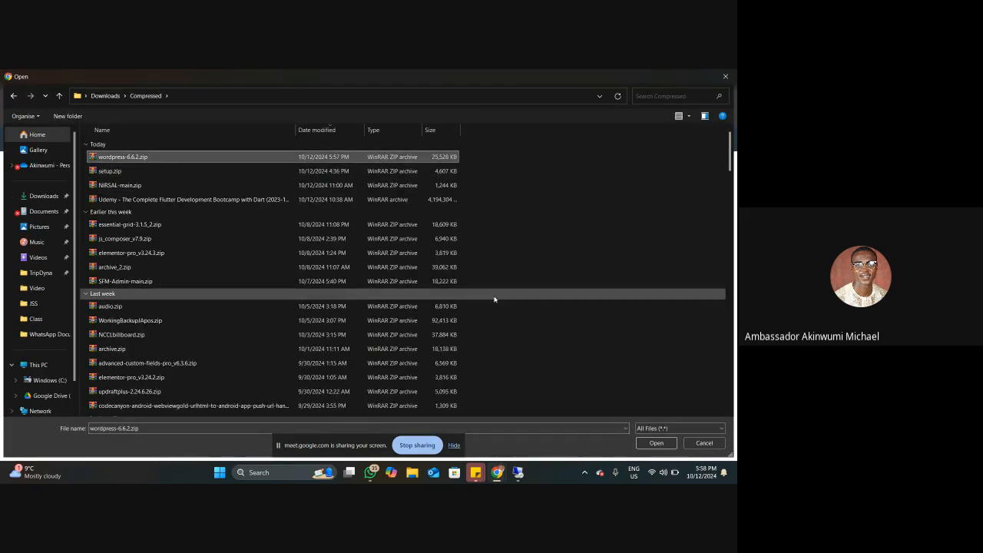
{"action": "left_click", "coordinate": [655, 442]}
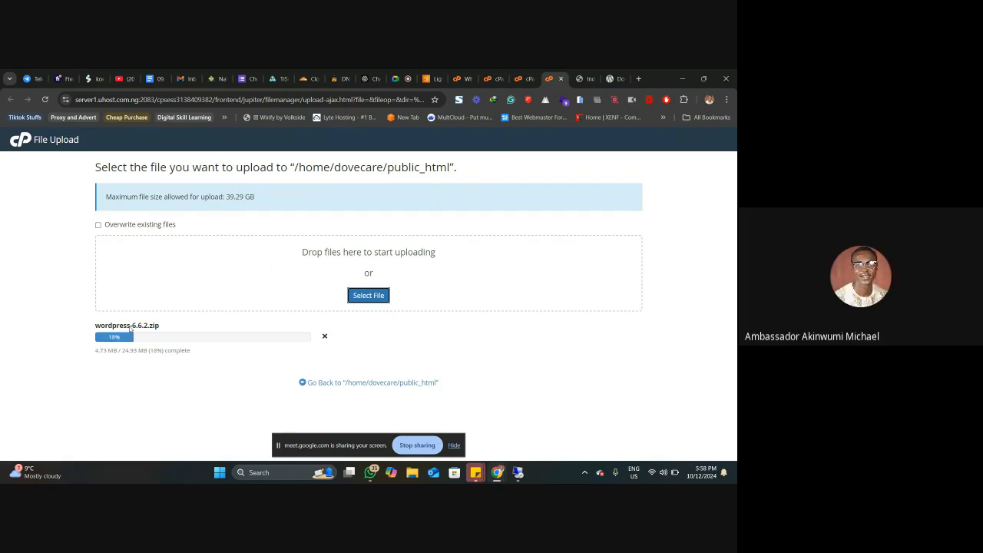
Step: Check the public_html listing and the WordPress archive's upload progress
{"action": "left_click", "coordinate": [528, 79]}
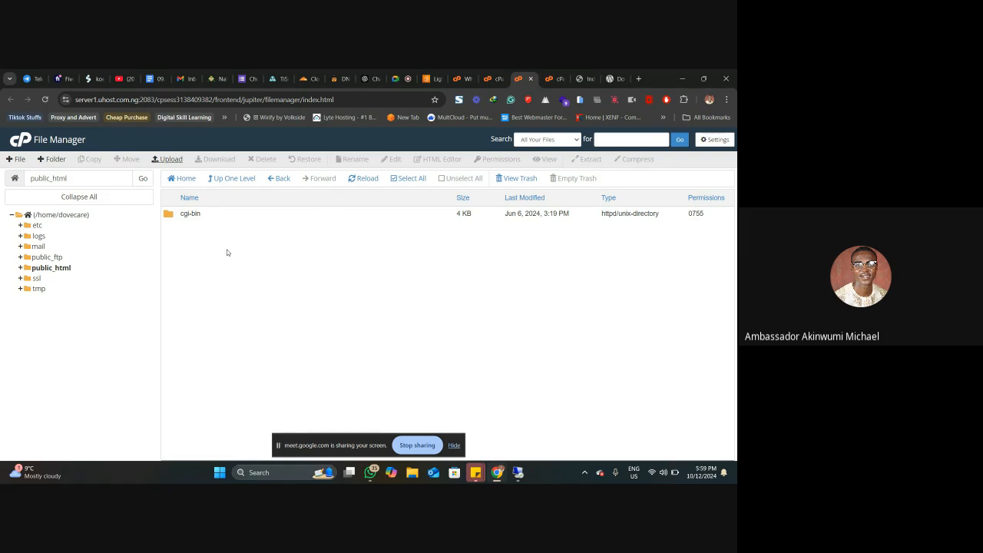
{"action": "left_click", "coordinate": [548, 73]}
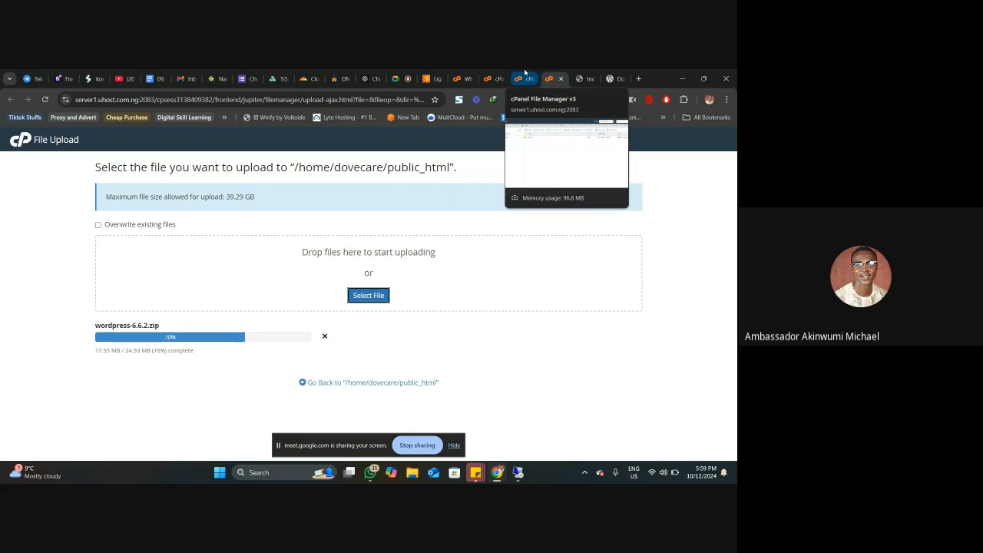
{"action": "left_click", "coordinate": [524, 74]}
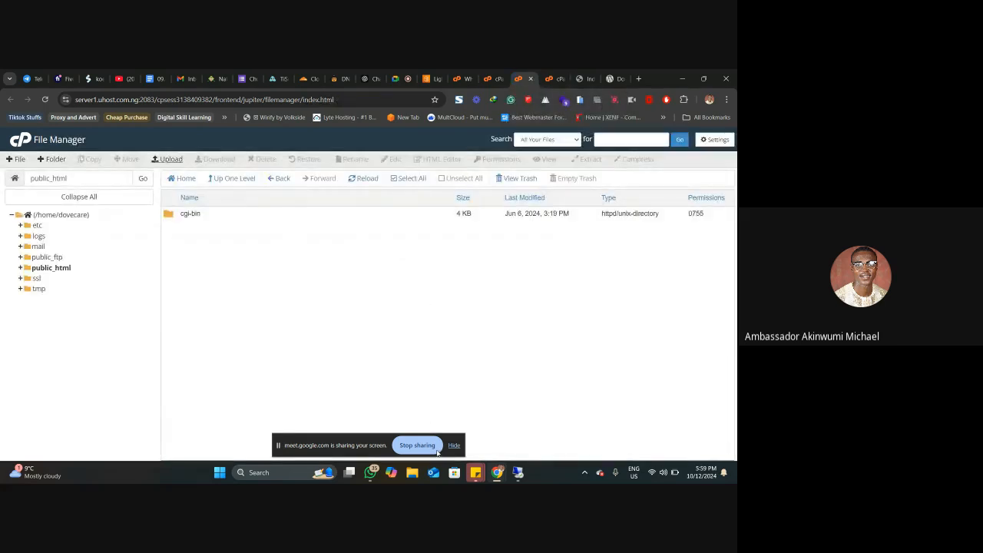
Step: Switch to File Explorer, compress all items in the Downloads > Class folder into a ZIP file, and minimize the window
{"action": "left_click", "coordinate": [415, 471]}
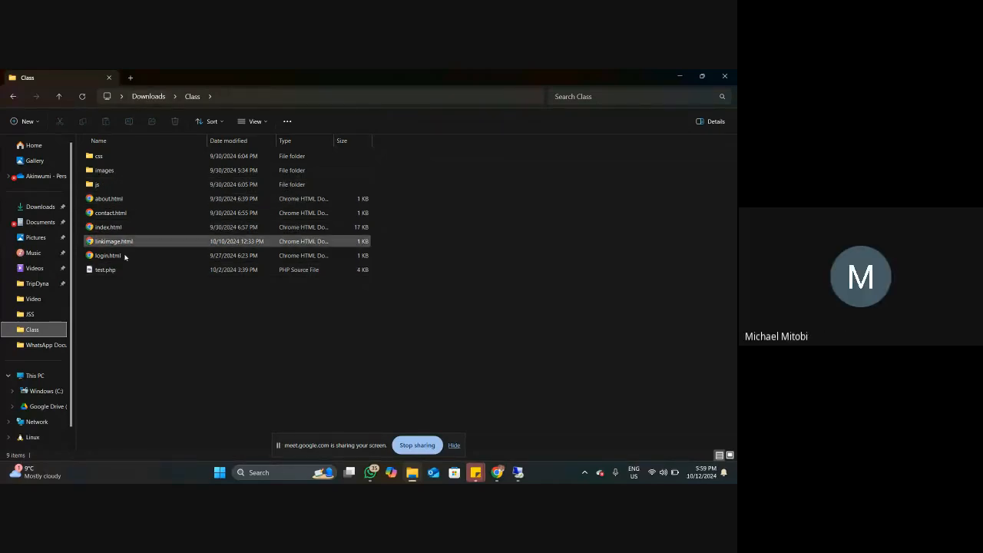
{"action": "left_click_drag", "start_coordinate": [110, 323], "coordinate": [134, 158]}
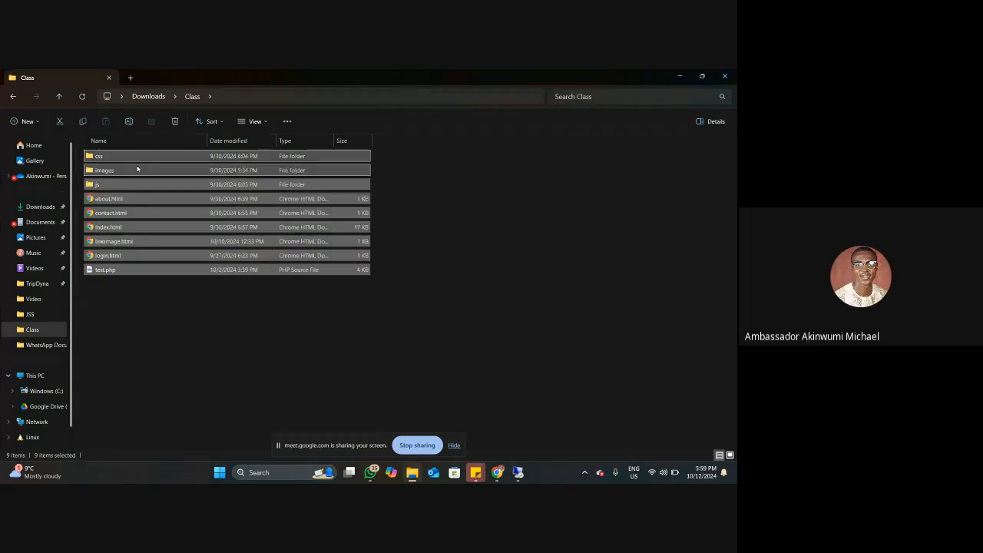
{"action": "right_click", "coordinate": [134, 160]}
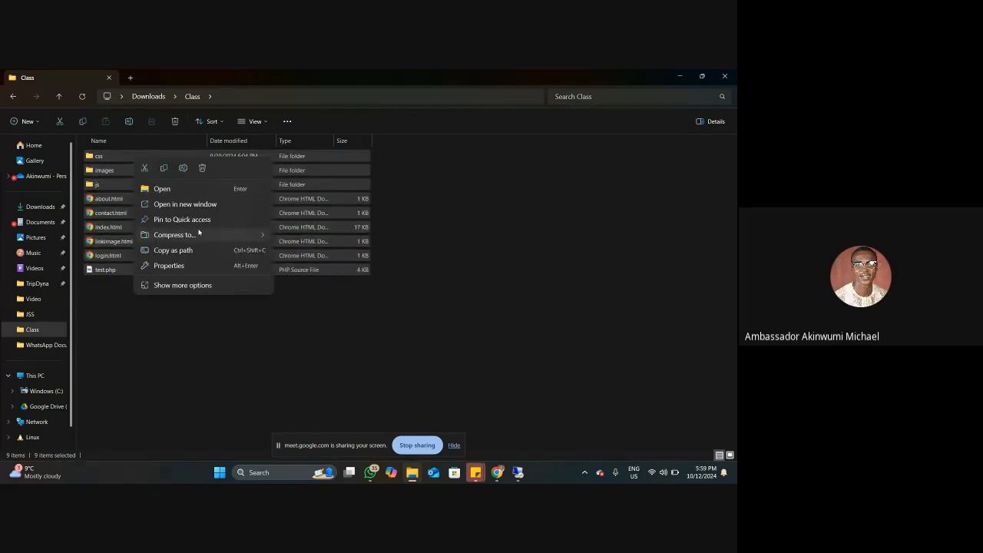
{"action": "mouse_move", "coordinate": [209, 233]}
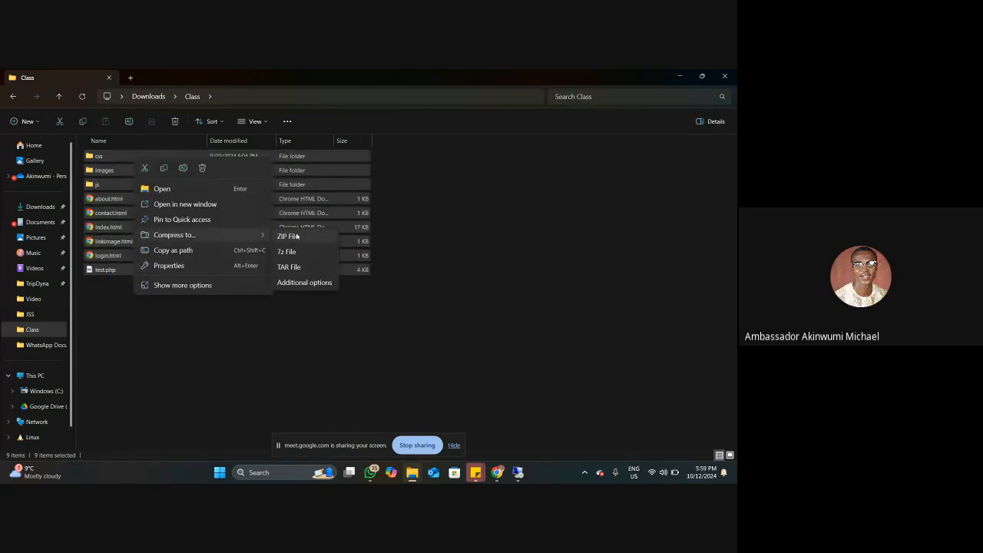
{"action": "left_click", "coordinate": [296, 237]}
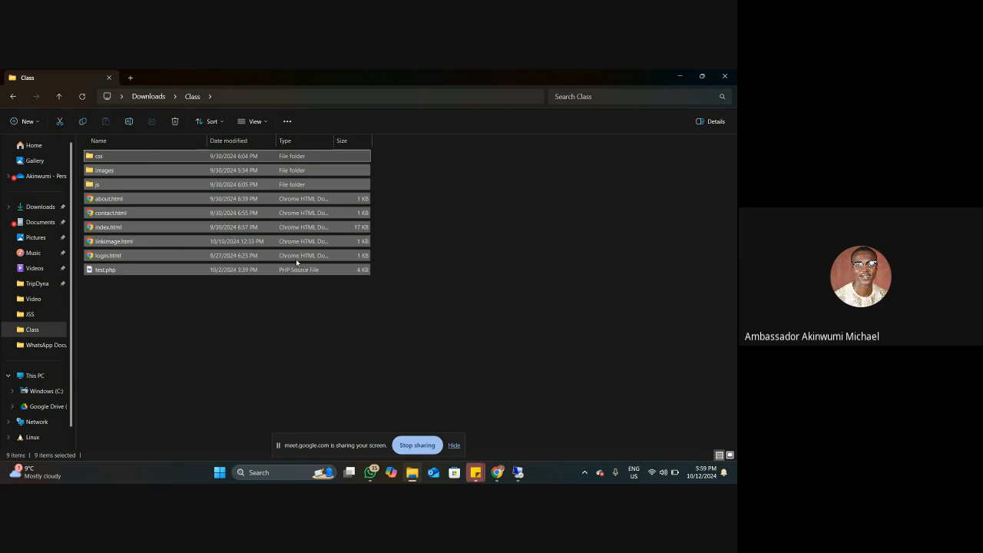
{"action": "left_click", "coordinate": [158, 319]}
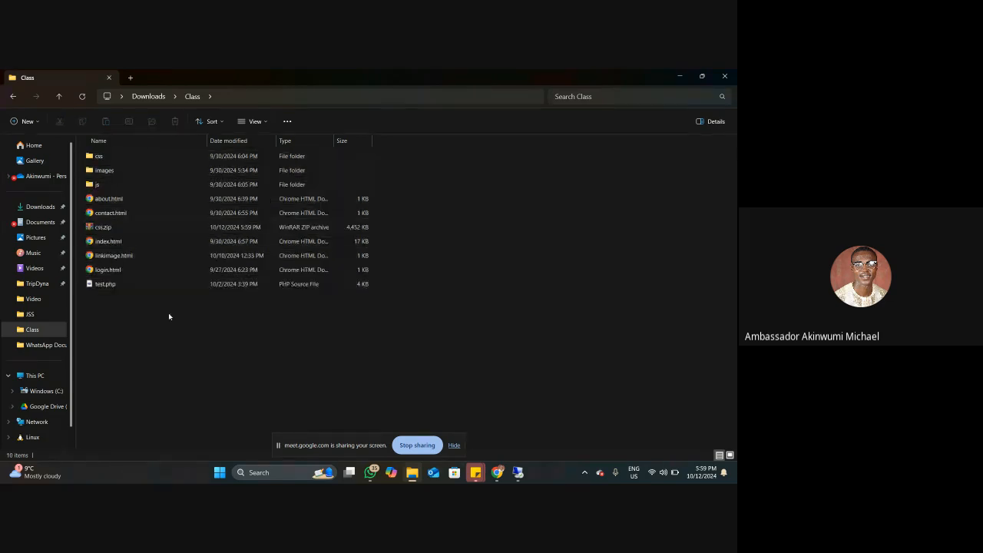
{"action": "left_click", "coordinate": [679, 76]}
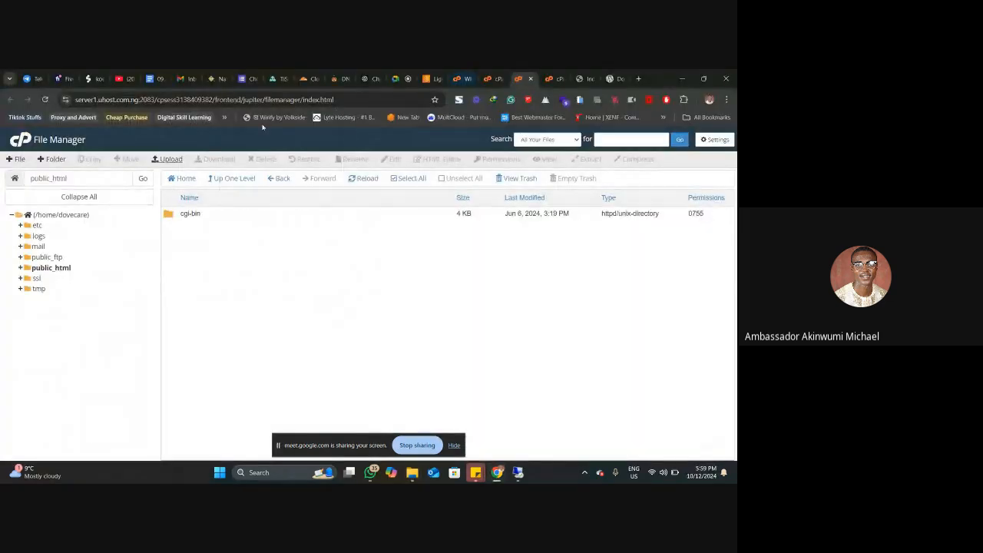
Step: Upload css.zip from the Class folder to public_html and reload the File Manager's file list
{"action": "left_click", "coordinate": [547, 78]}
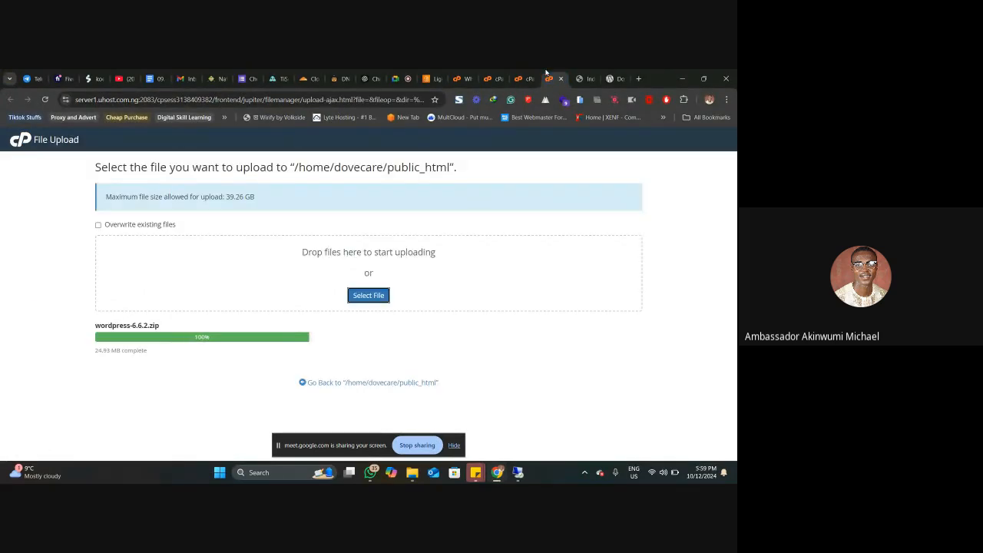
{"action": "left_click", "coordinate": [367, 296]}
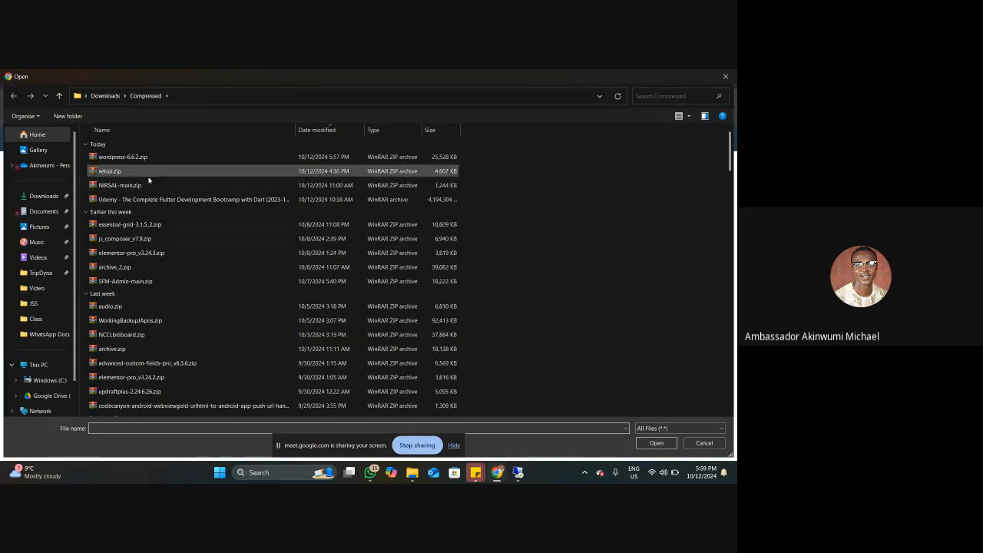
{"action": "left_click", "coordinate": [35, 318]}
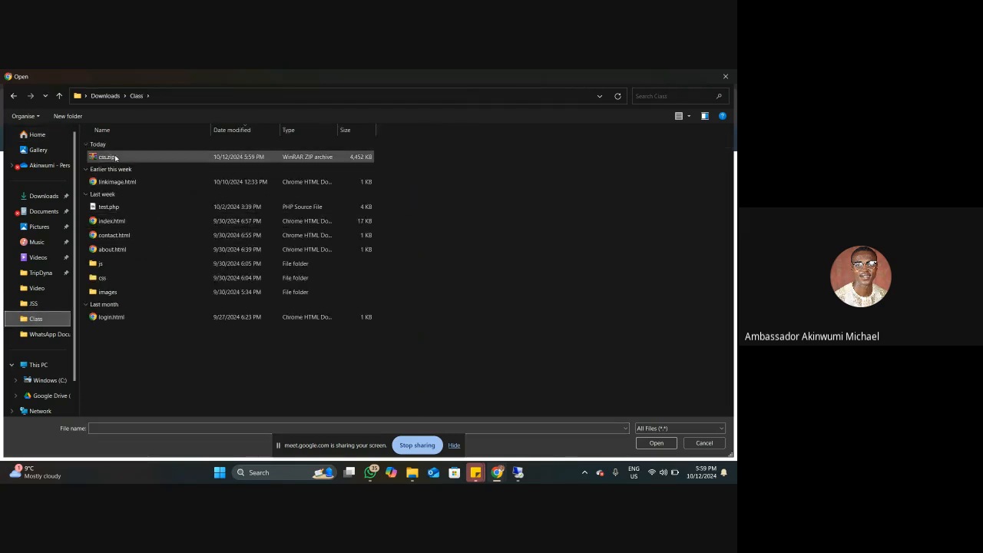
{"action": "left_click", "coordinate": [115, 157]}
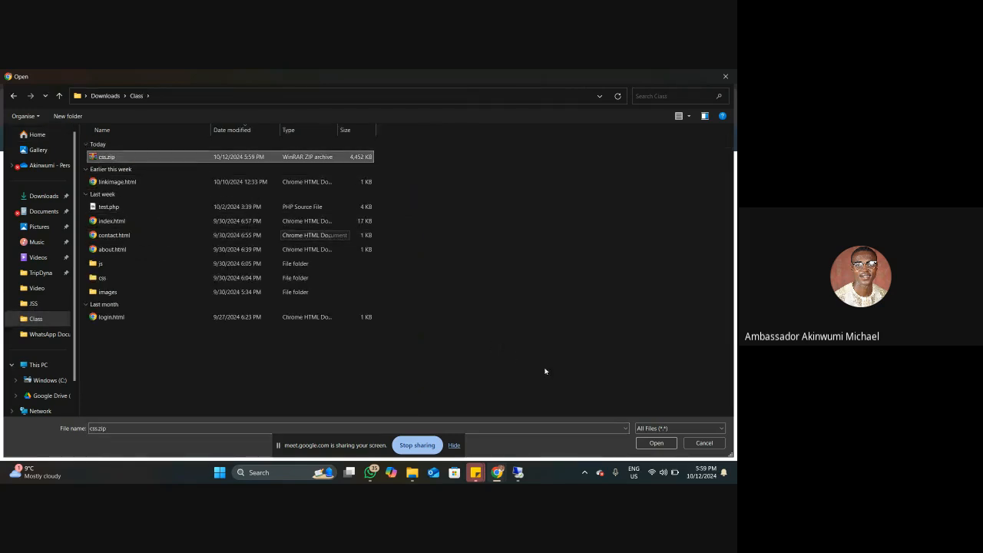
{"action": "left_click", "coordinate": [661, 442]}
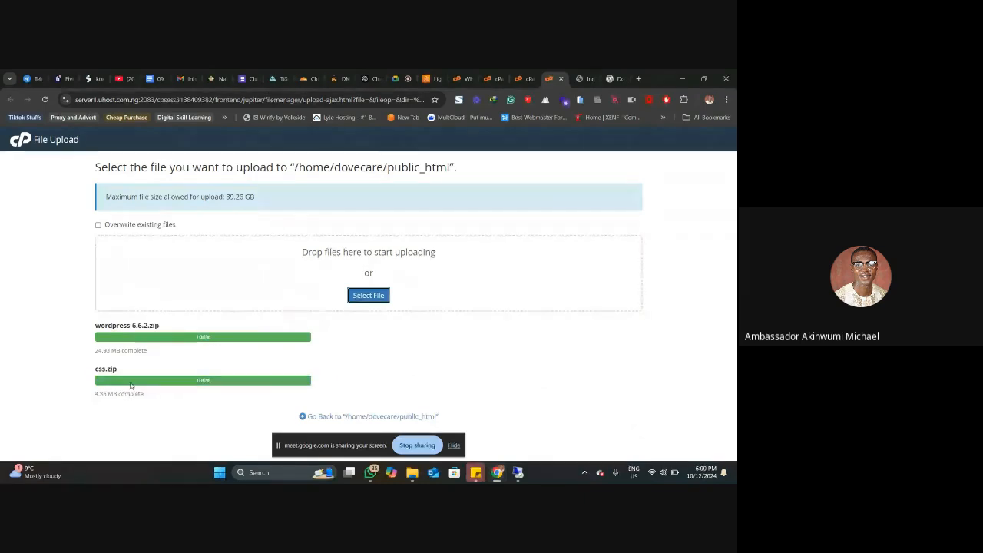
{"action": "left_click", "coordinate": [529, 78]}
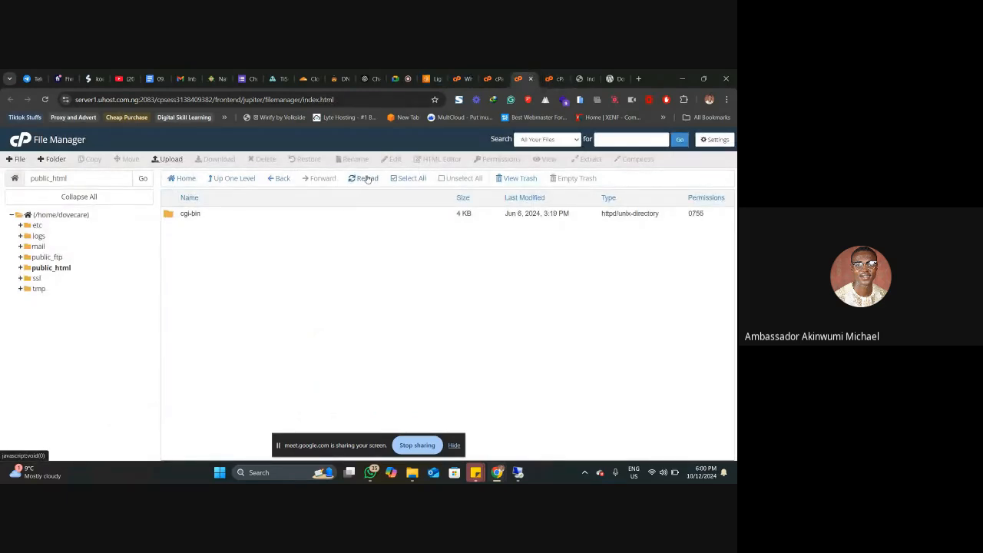
{"action": "left_click", "coordinate": [366, 178]}
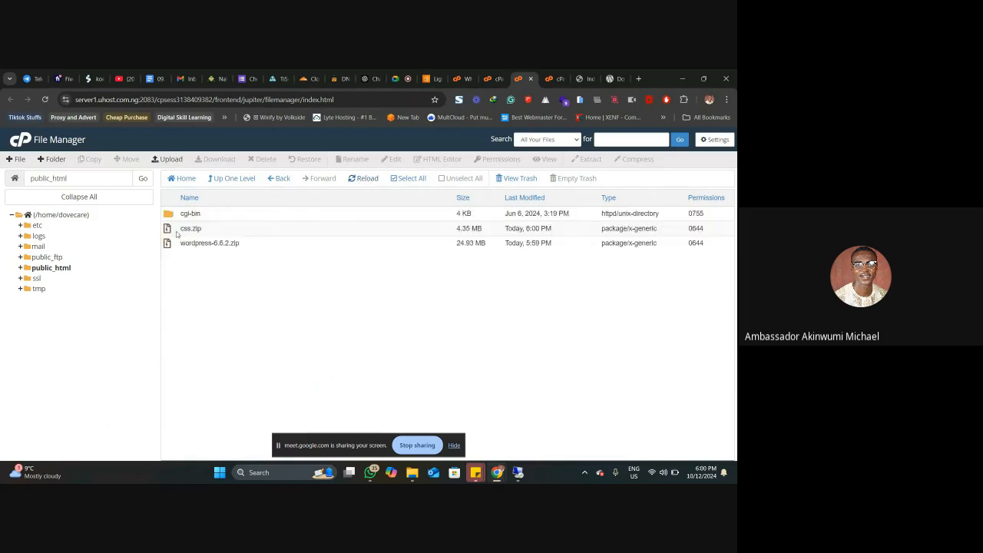
Step: Extract css.zip into /public_html and dismiss the extraction results
{"action": "left_click", "coordinate": [170, 230]}
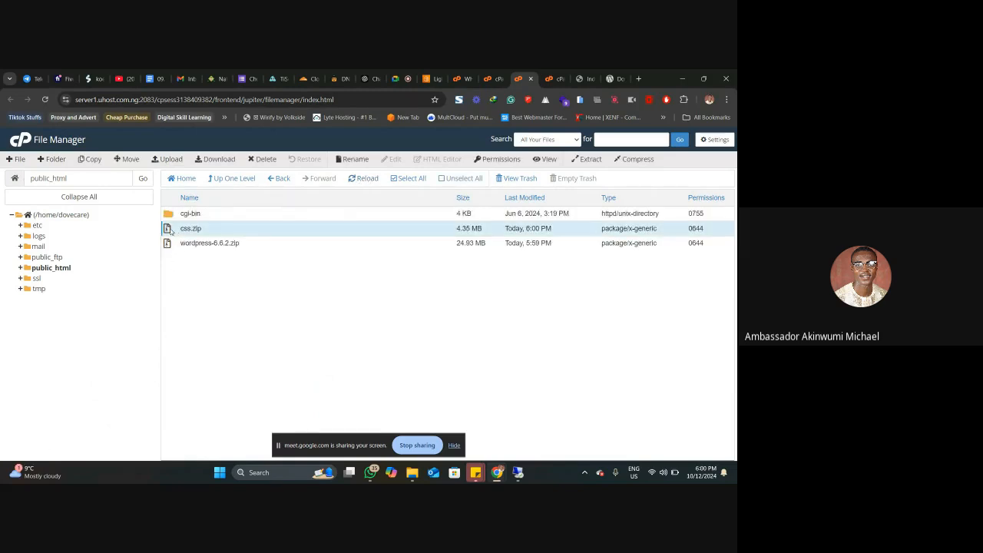
{"action": "right_click", "coordinate": [171, 230]}
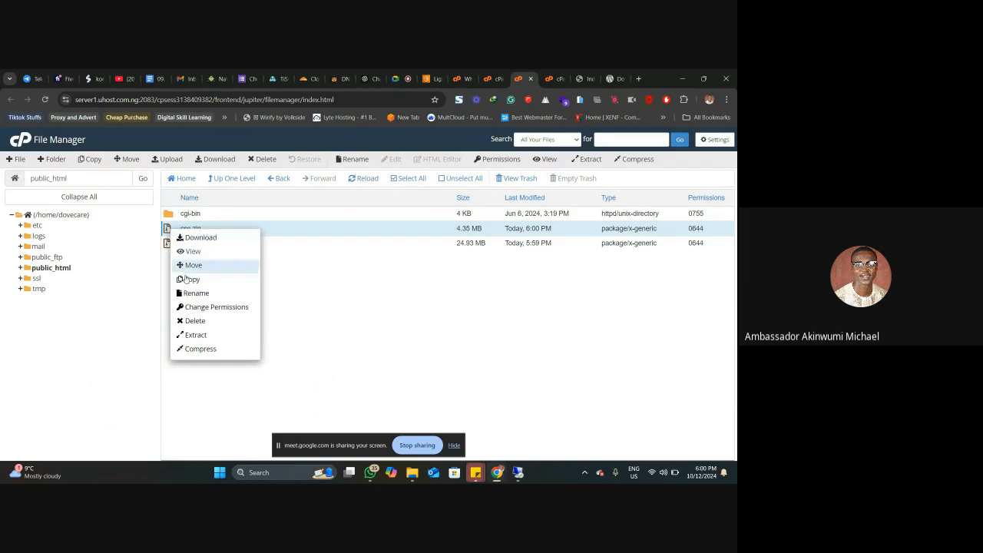
{"action": "left_click", "coordinate": [218, 338]}
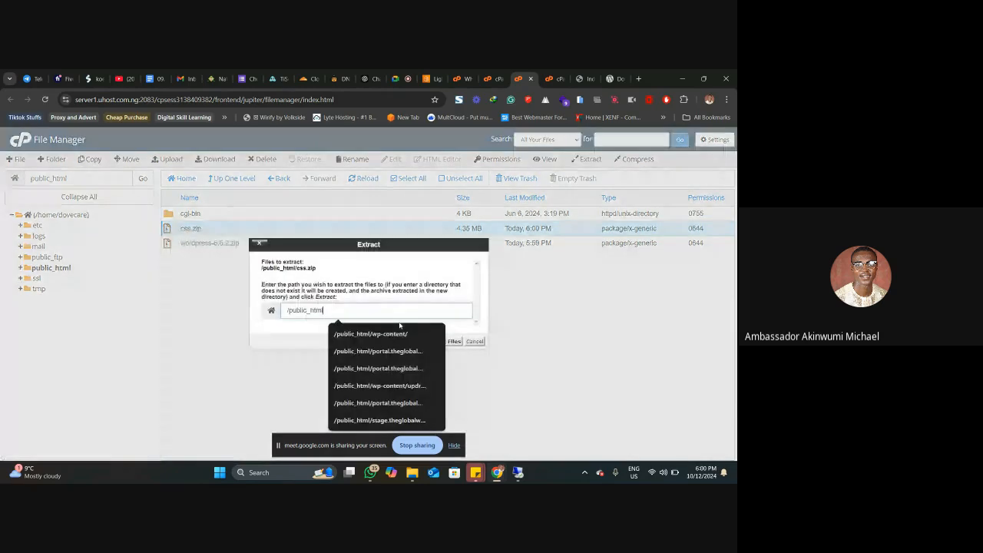
{"action": "left_click", "coordinate": [447, 331]}
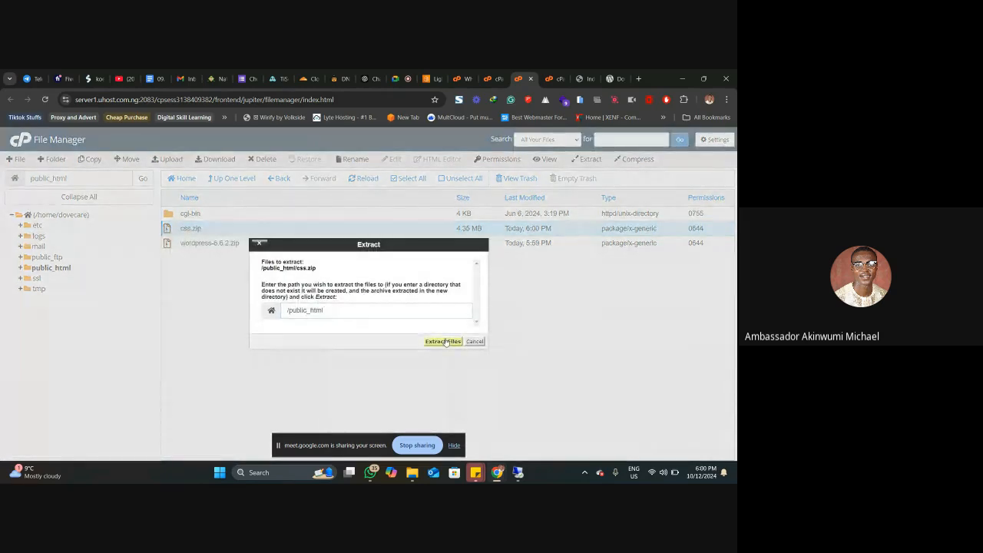
{"action": "left_click", "coordinate": [443, 341]}
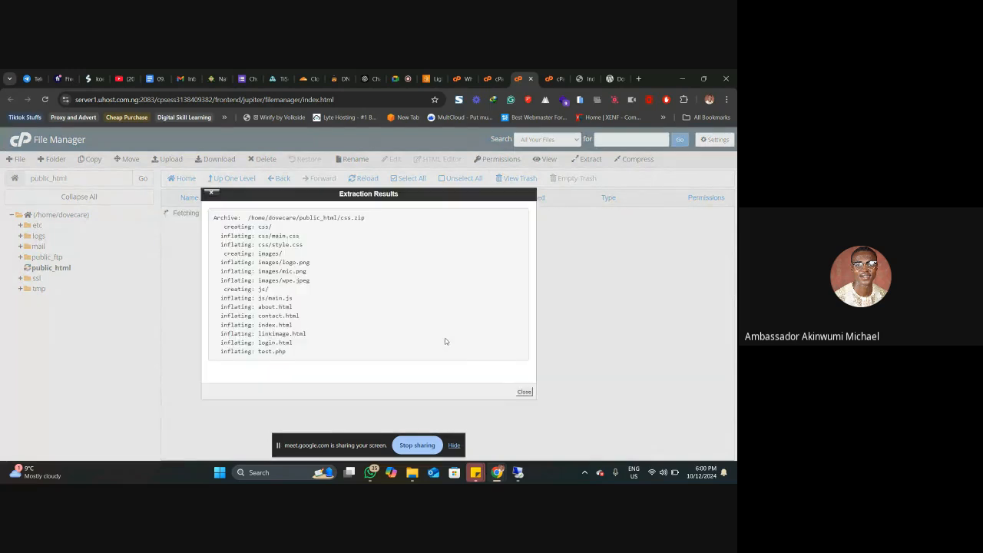
{"action": "left_click", "coordinate": [526, 390]}
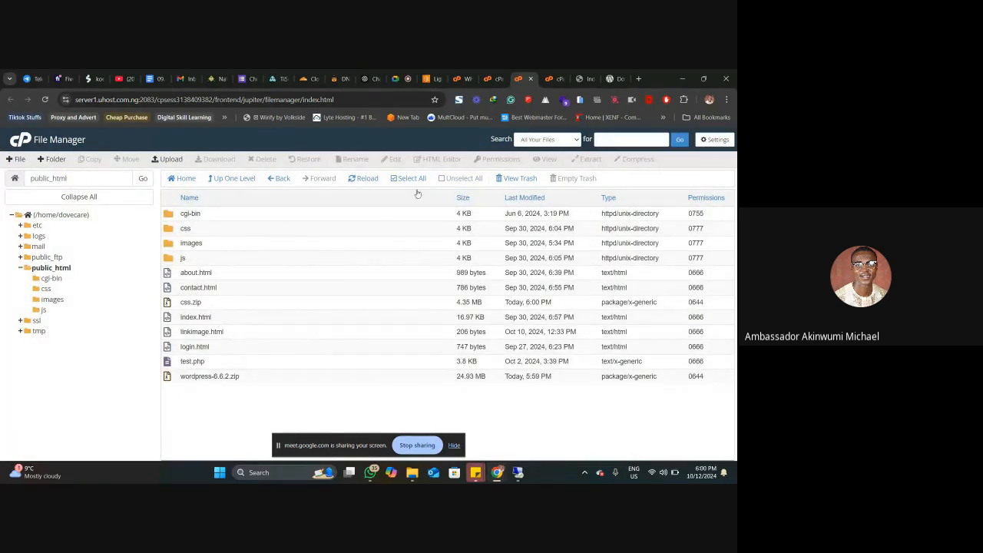
Step: Duplicate the browser tab showing dovecarehome.uk and reload the site in the copy
{"action": "left_click", "coordinate": [573, 74]}
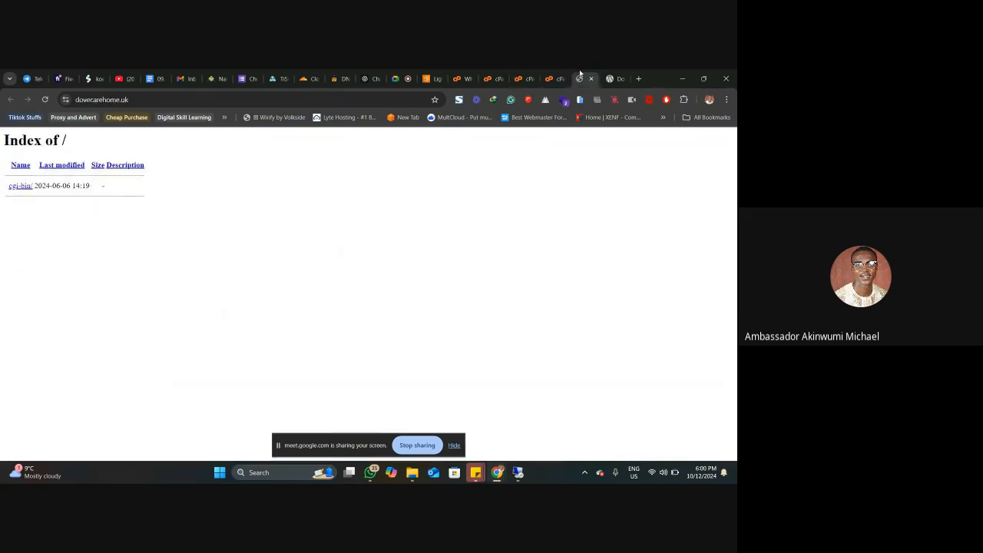
{"action": "right_click", "coordinate": [580, 73]}
{"action": "right_click", "coordinate": [577, 74]}
{"action": "right_click", "coordinate": [578, 74]}
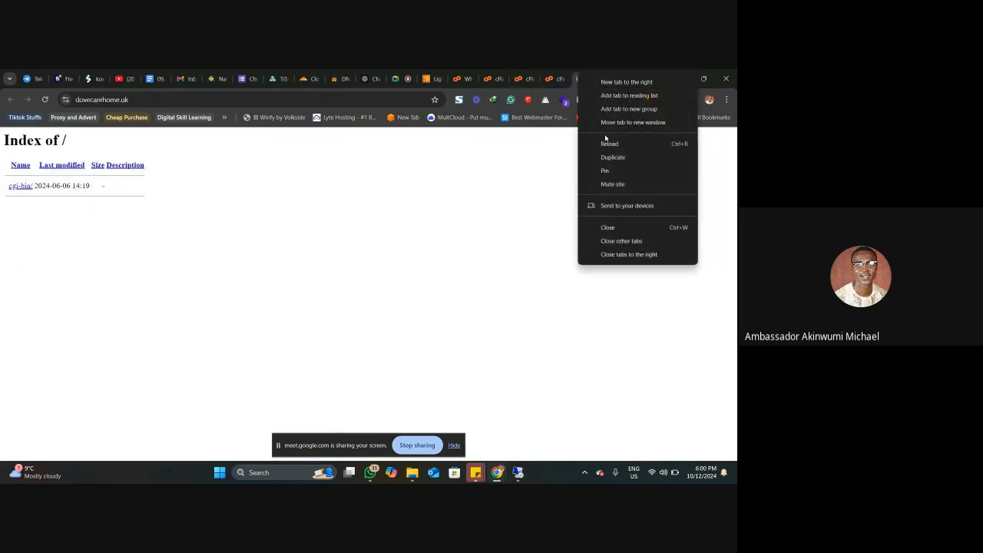
{"action": "left_click", "coordinate": [611, 157]}
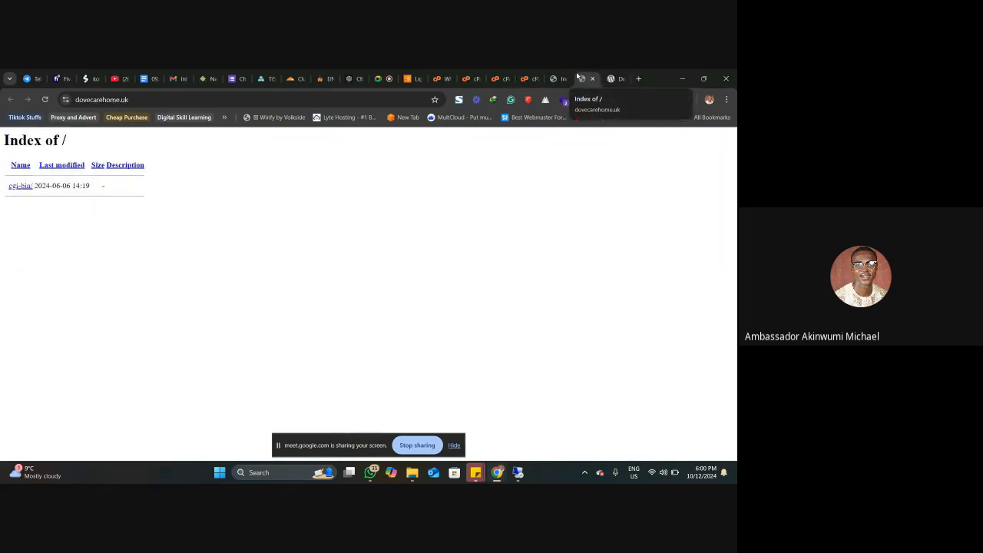
{"action": "left_click", "coordinate": [44, 99]}
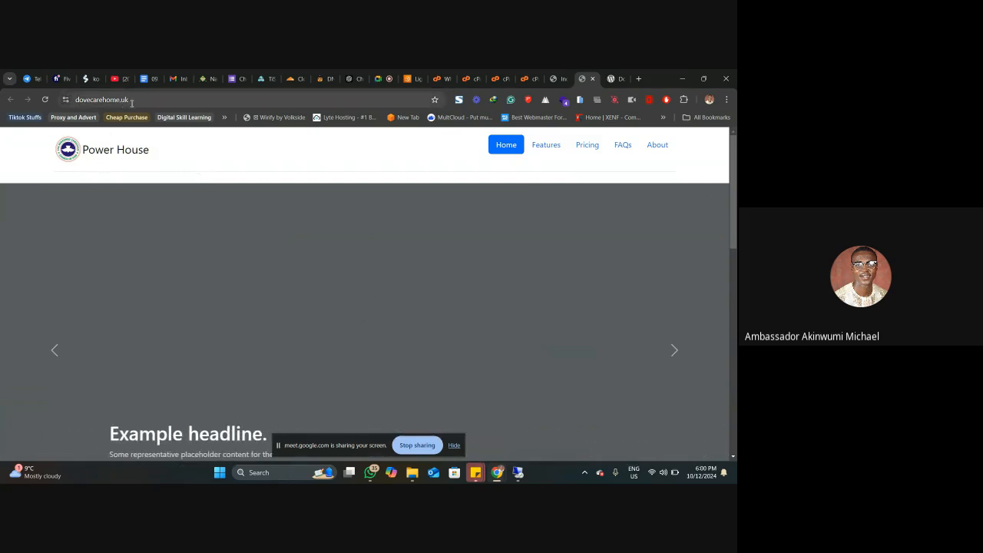
Step: Look through the dovecarehome.uk home page down to the Contact US form and try its Features link
{"action": "scroll", "coordinate": [355, 191], "scroll_direction": "down", "scroll_amount": 3}
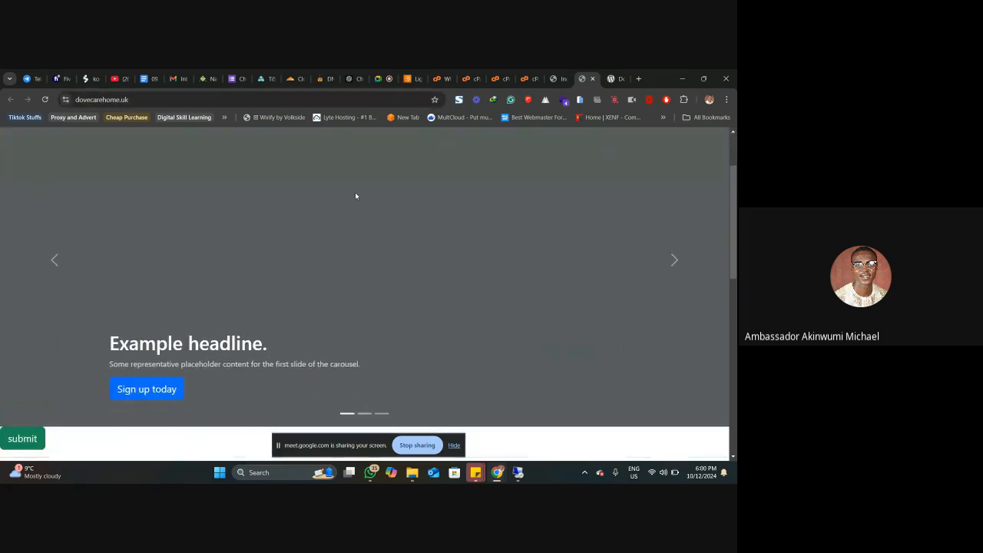
{"action": "scroll", "coordinate": [355, 195], "scroll_direction": "down", "scroll_amount": 5}
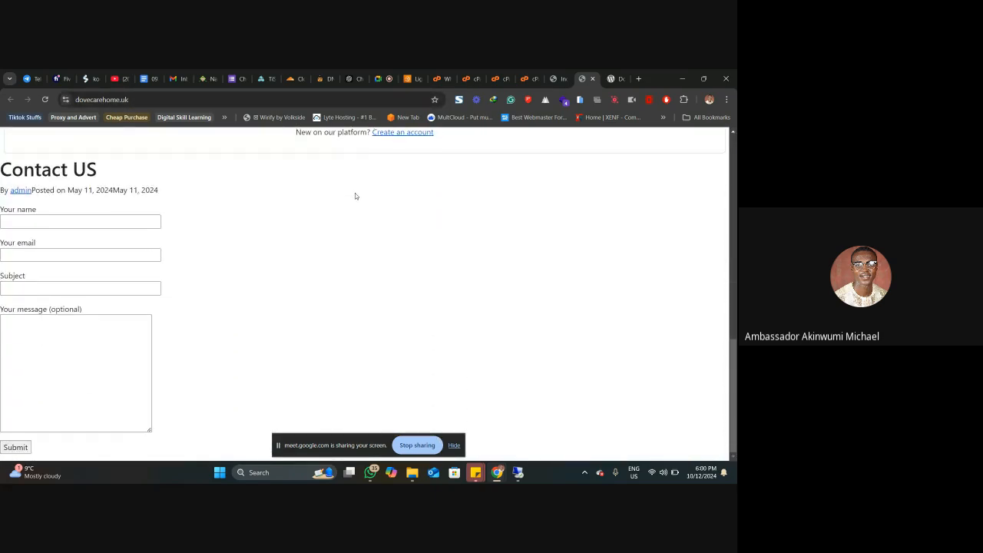
{"action": "scroll", "coordinate": [355, 196], "scroll_direction": "up", "scroll_amount": 8}
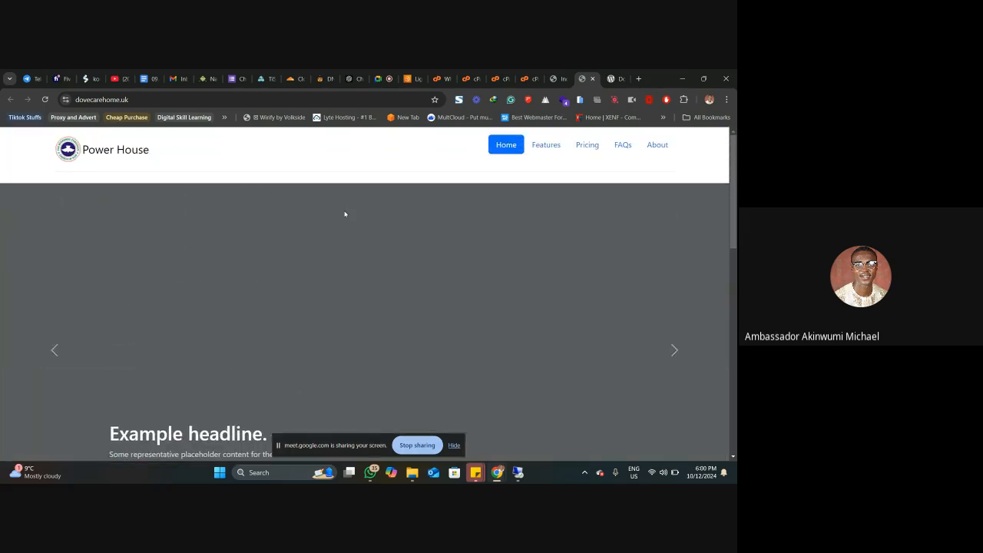
{"action": "left_click", "coordinate": [548, 149]}
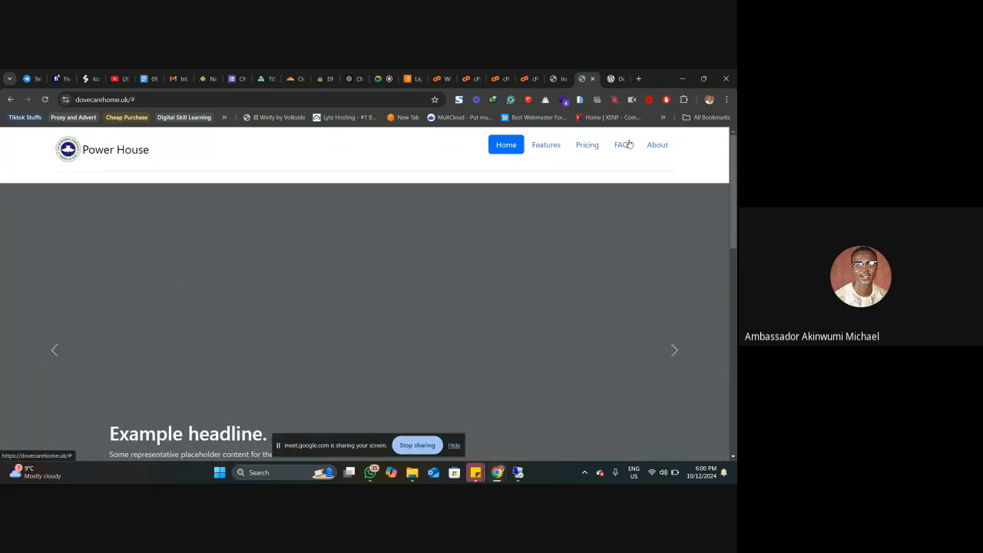
{"action": "scroll", "coordinate": [601, 187], "scroll_direction": "down", "scroll_amount": 3}
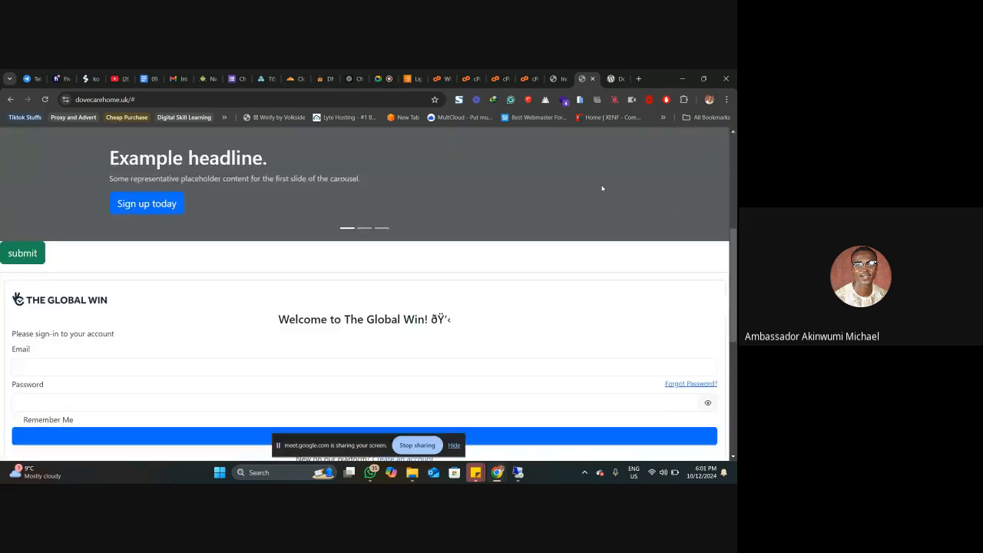
{"action": "scroll", "coordinate": [602, 188], "scroll_direction": "down", "scroll_amount": 4}
{"action": "scroll", "coordinate": [195, 235], "scroll_direction": "up", "scroll_amount": 3}
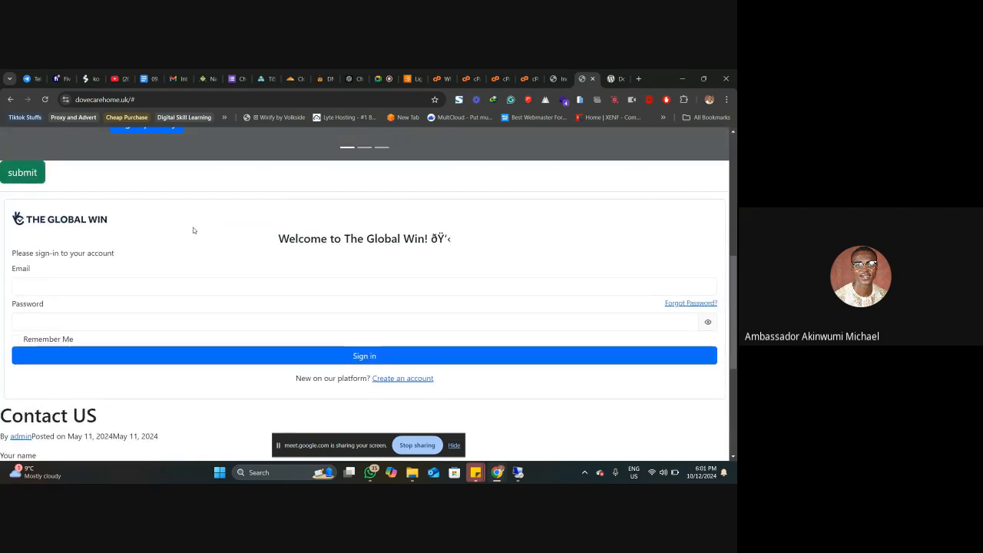
{"action": "scroll", "coordinate": [194, 230], "scroll_direction": "up", "scroll_amount": 5}
{"action": "left_click", "coordinate": [180, 99]}
{"action": "key", "text": "BackSpace"}
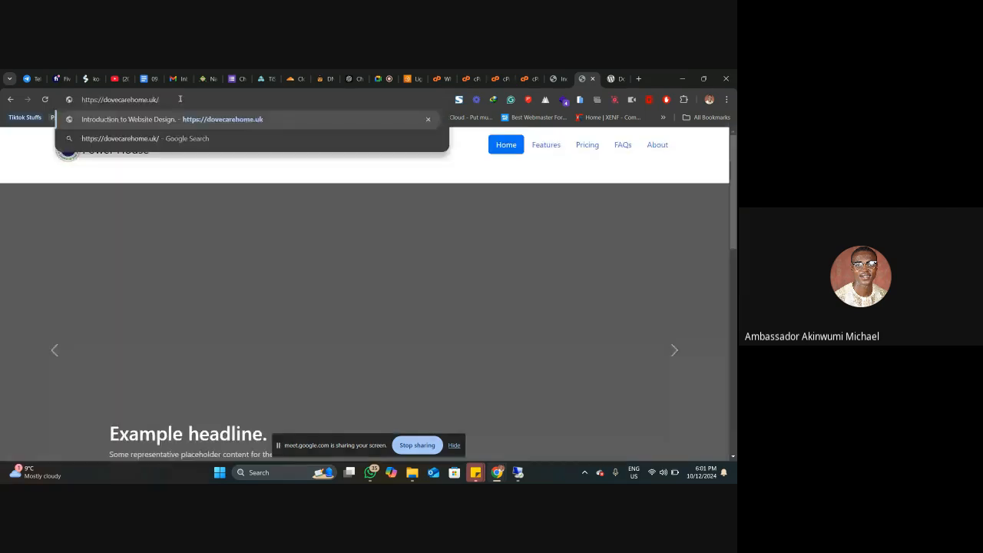
{"action": "type", "text": "a"}
{"action": "key", "text": "BackSpace"}
{"action": "type", "text": "cont"}
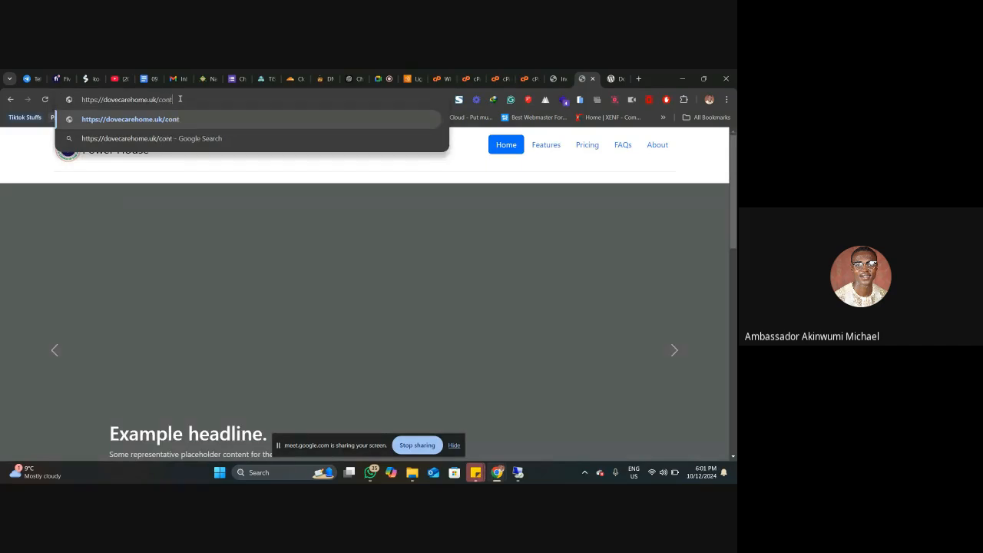
{"action": "type", "text": "act."}
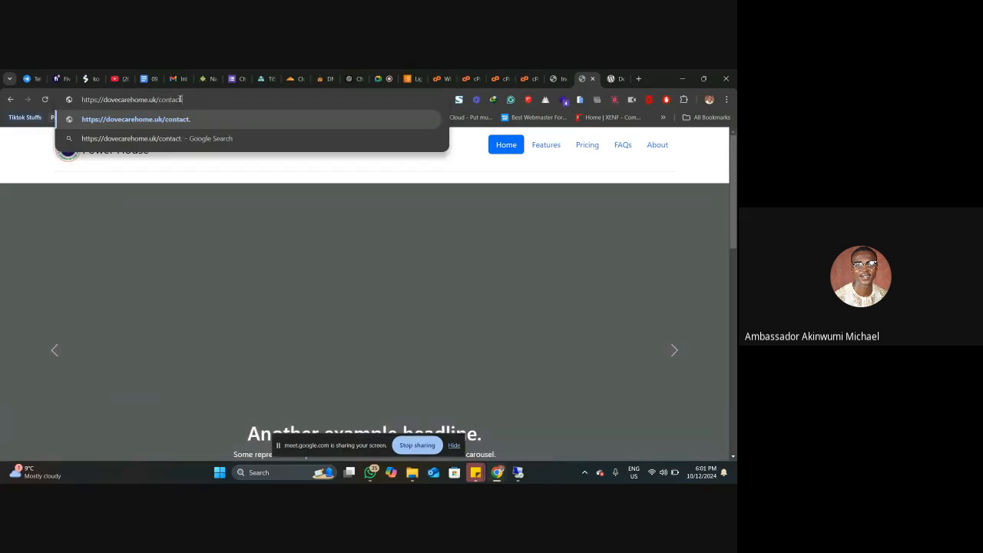
{"action": "type", "text": "html"}
{"action": "key", "text": "Return"}
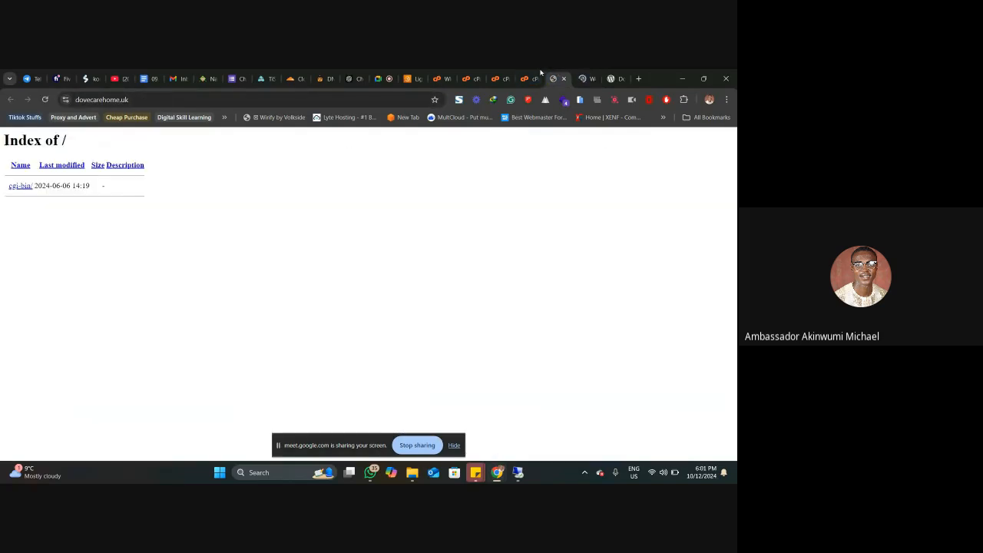
Step: Close the finished File Upload page and return to the site's contact page
{"action": "left_click", "coordinate": [533, 73]}
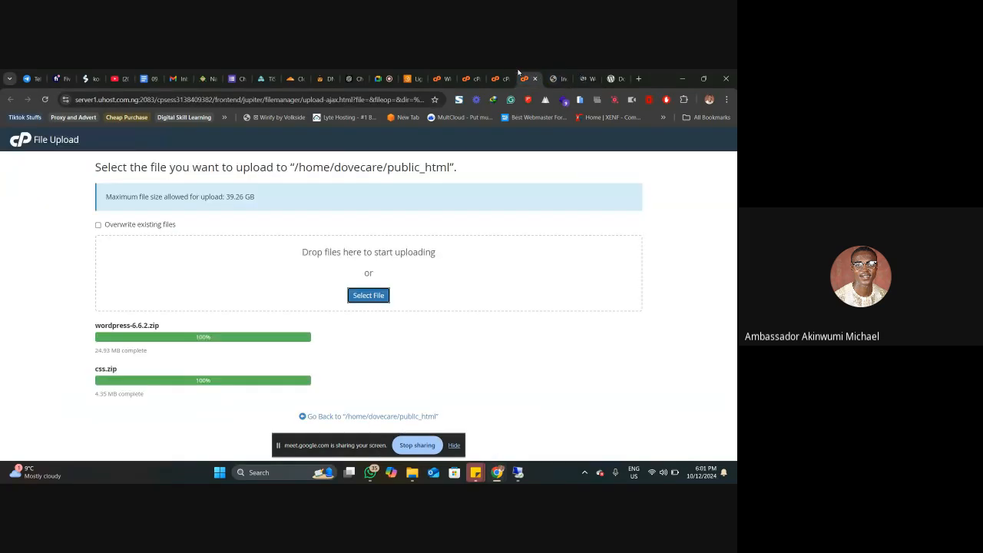
{"action": "key", "text": "ctrl+w"}
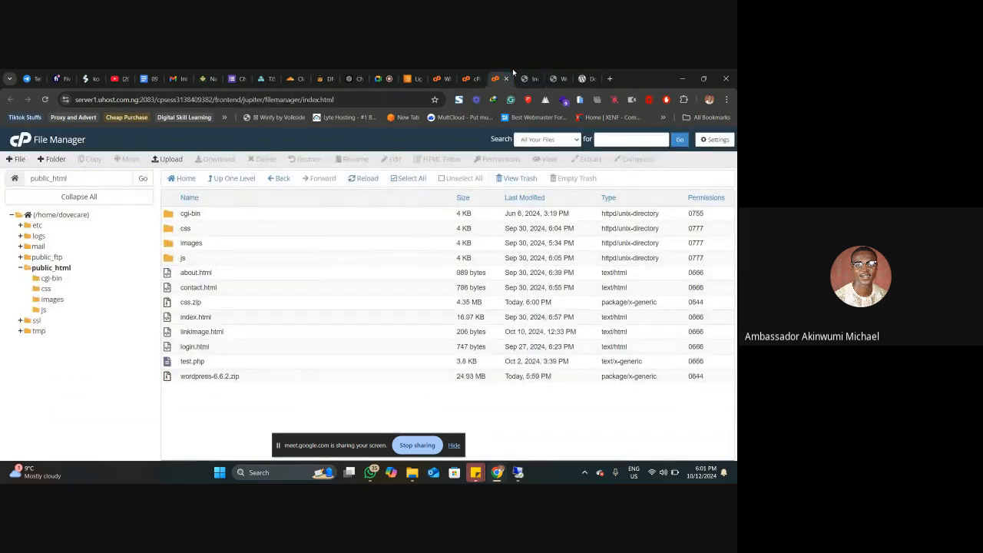
{"action": "left_click", "coordinate": [555, 78]}
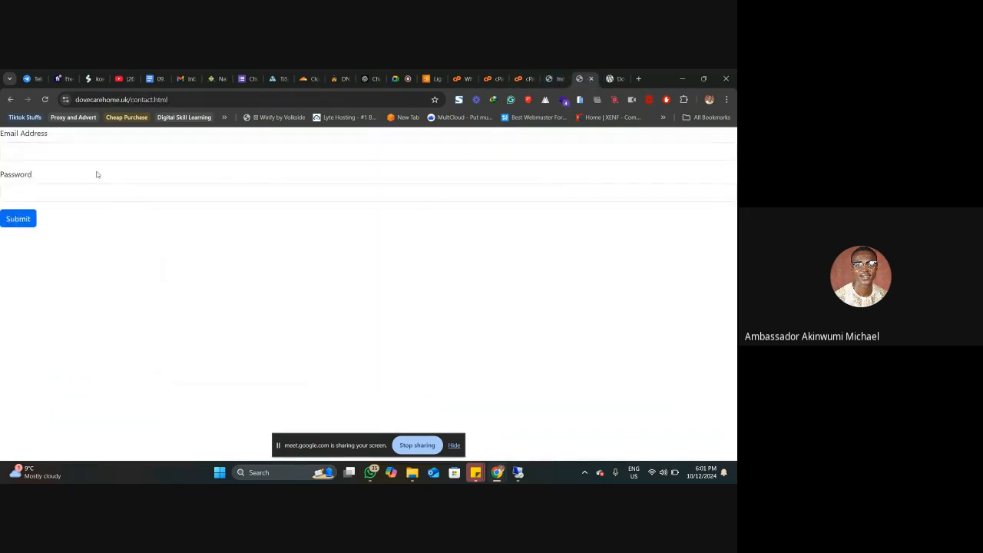
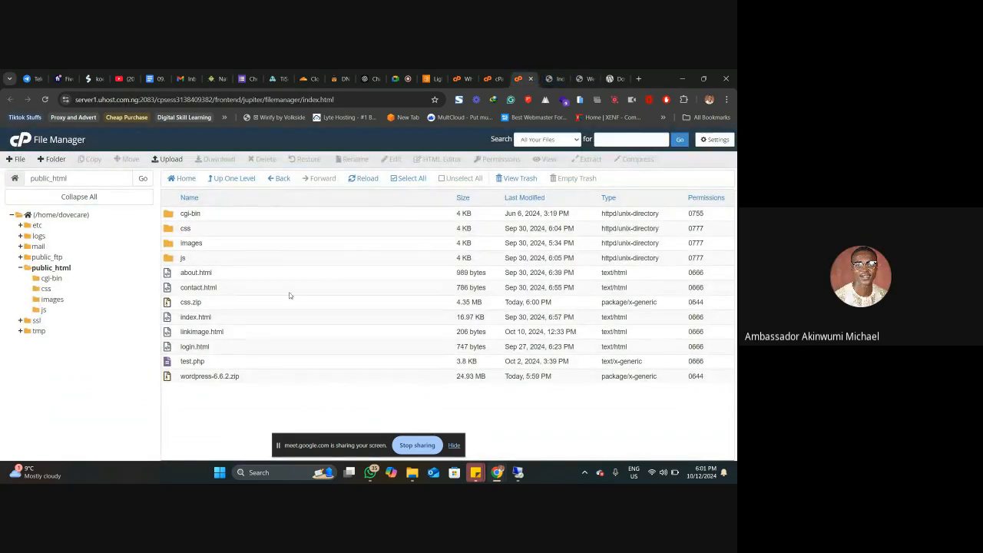
Step: Permanently delete everything in public_html except wordpress-6.6.2.zip, skipping the trash
{"action": "left_click", "coordinate": [405, 178]}
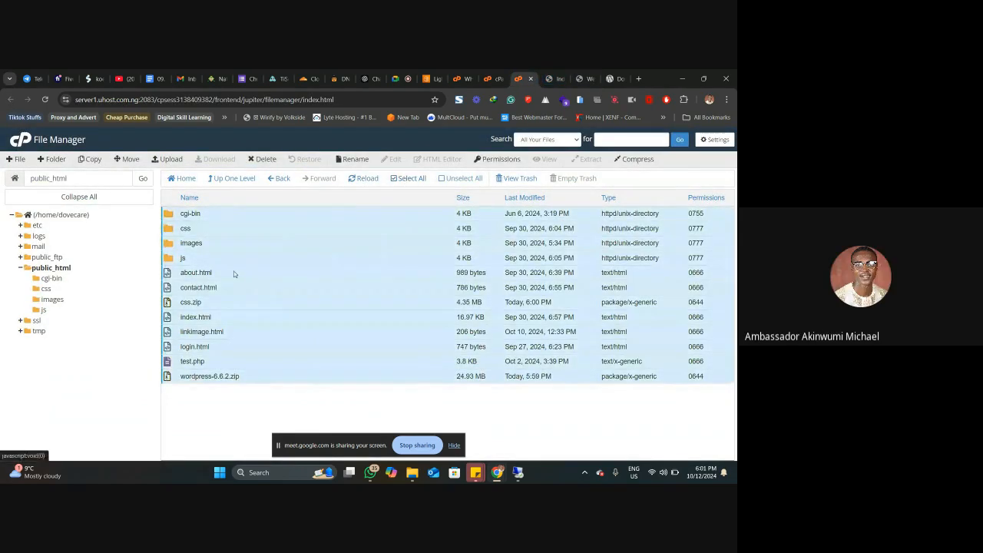
{"action": "left_click", "coordinate": [166, 376], "text": "ctrl"}
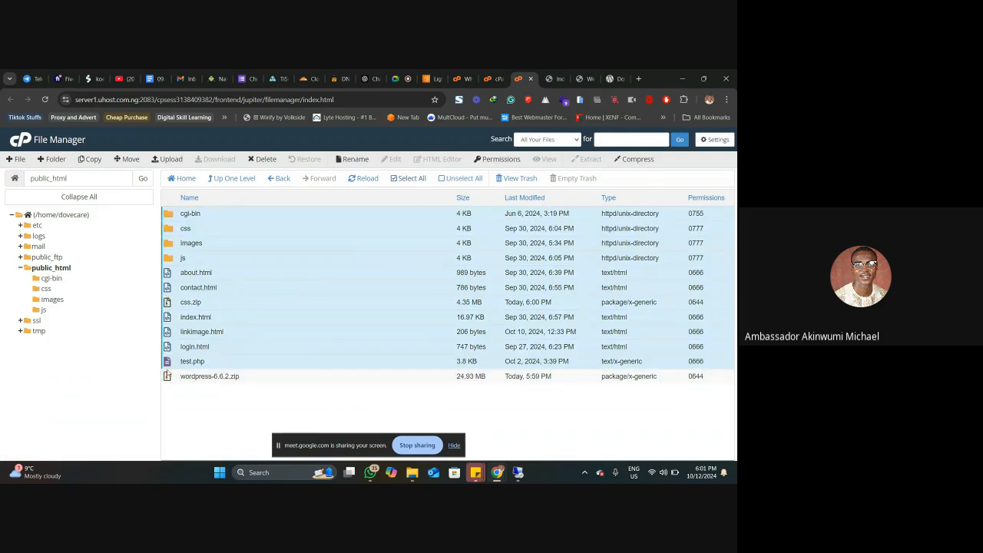
{"action": "left_click", "coordinate": [272, 160]}
{"action": "left_click", "coordinate": [359, 328]}
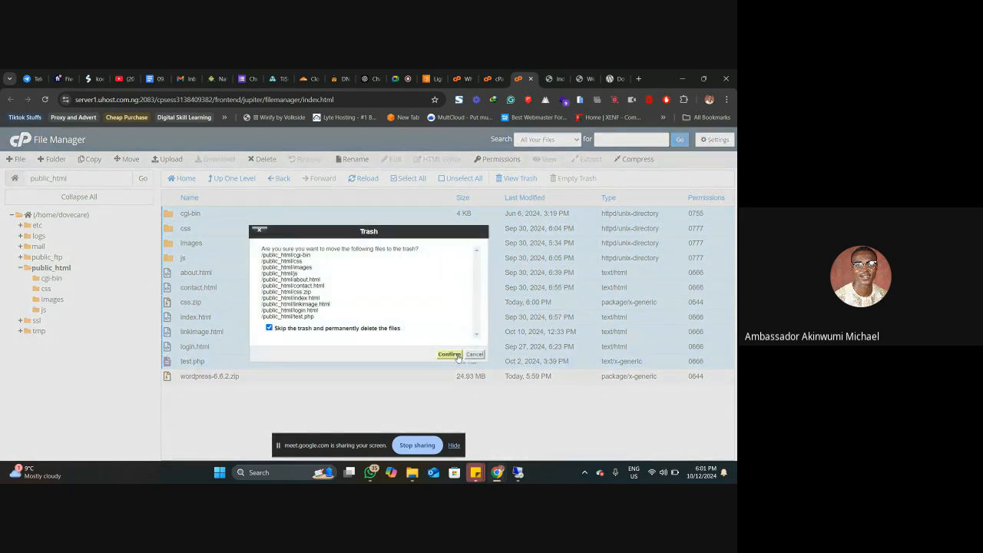
{"action": "left_click", "coordinate": [450, 354]}
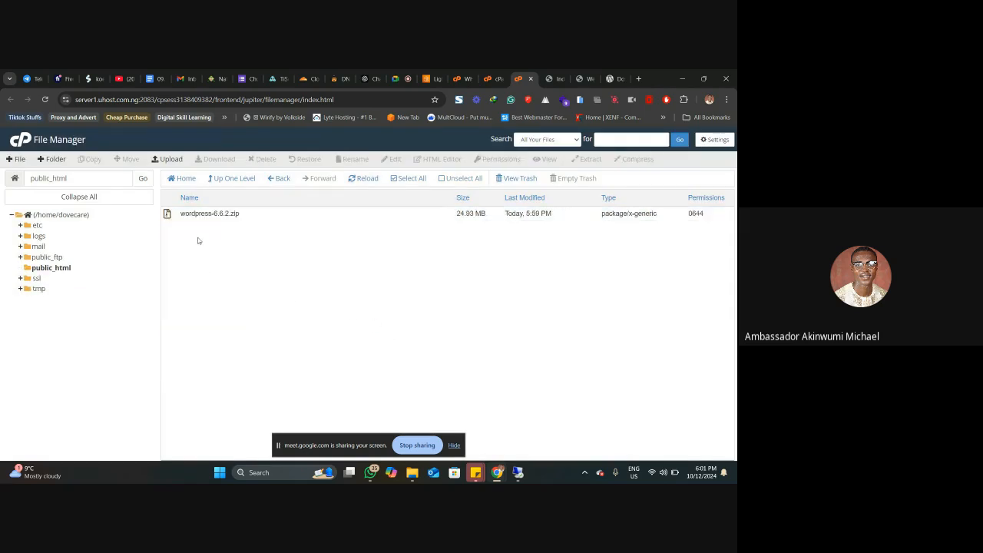
Step: Extract wordpress-6.6.2.zip into /public_html and close the extraction results
{"action": "left_click", "coordinate": [170, 216]}
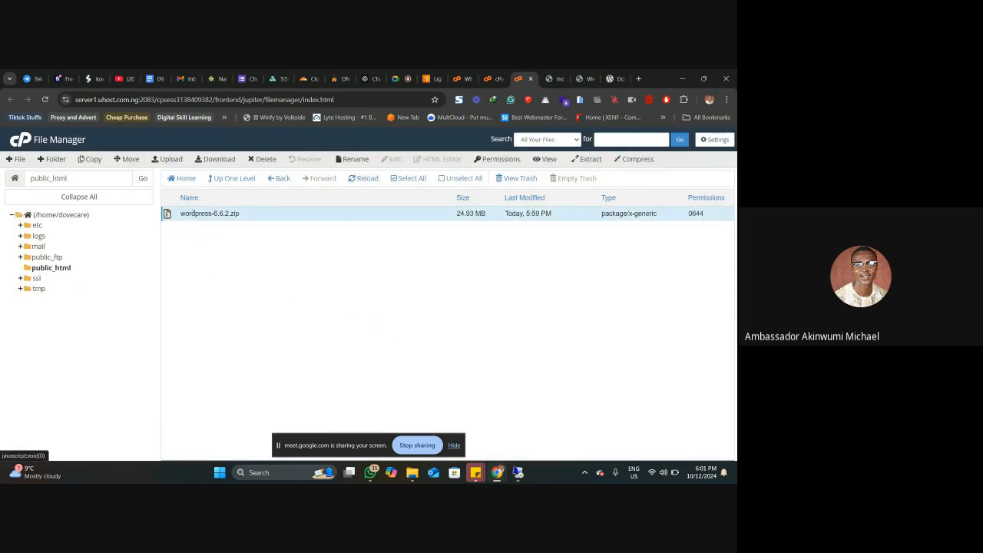
{"action": "right_click", "coordinate": [170, 217]}
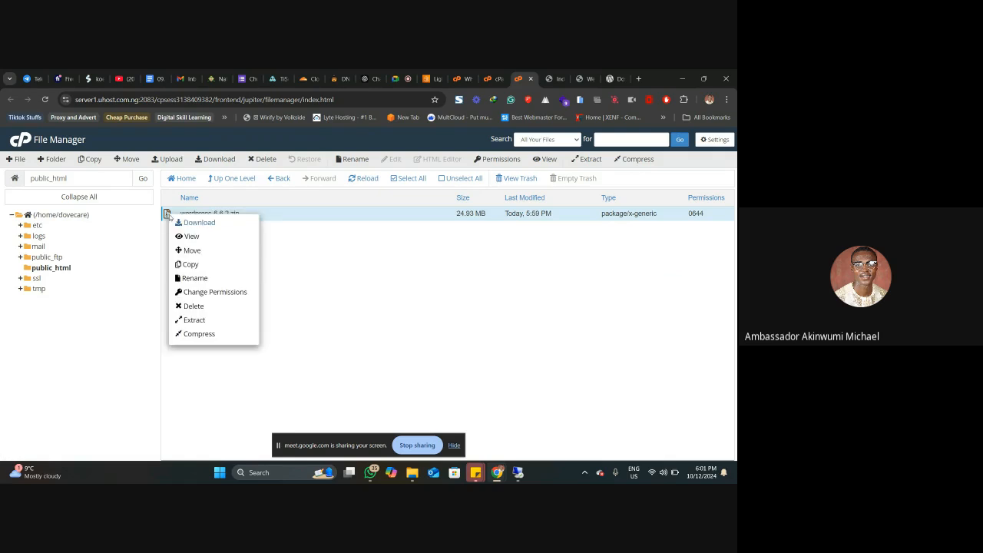
{"action": "left_click", "coordinate": [218, 321]}
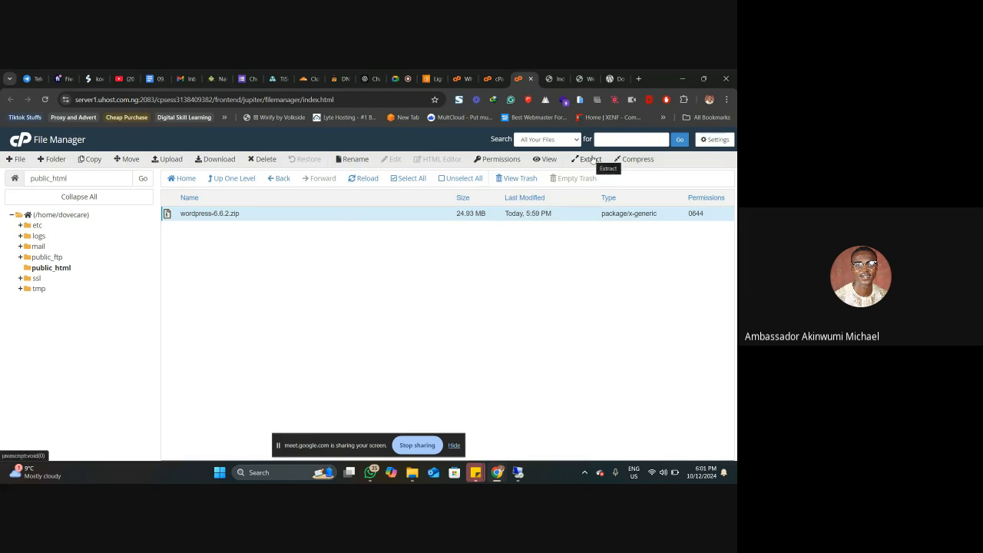
{"action": "right_click", "coordinate": [218, 214]}
{"action": "left_click", "coordinate": [243, 321]}
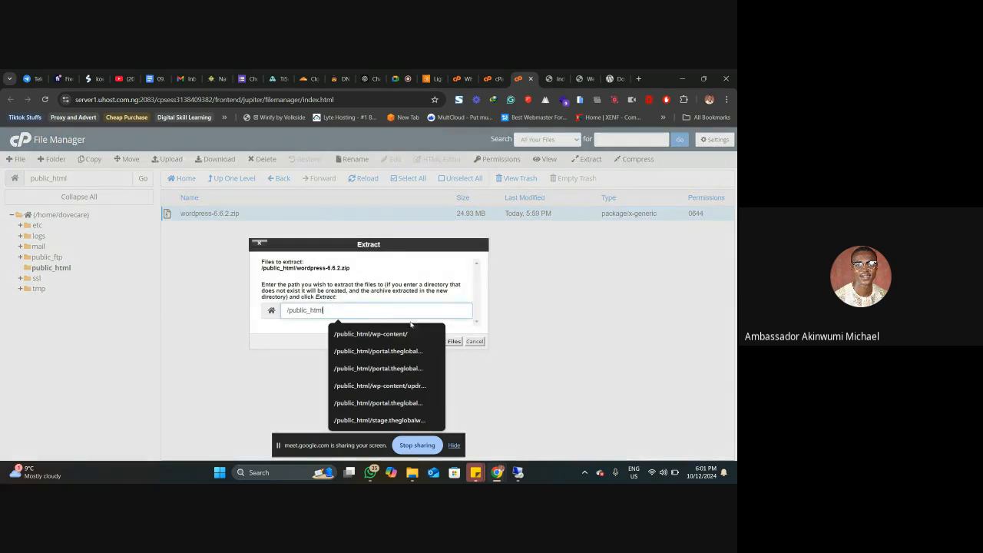
{"action": "left_click", "coordinate": [453, 341]}
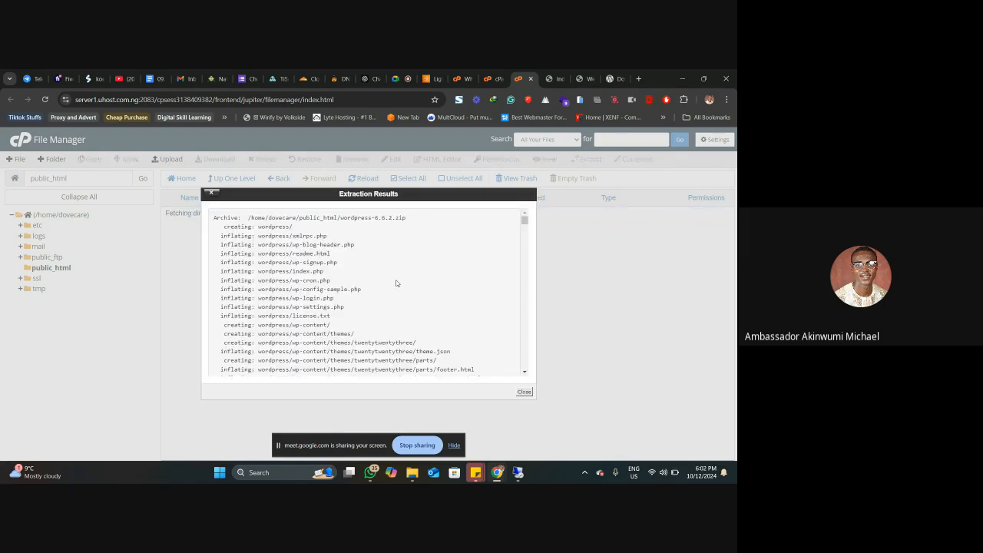
{"action": "left_click", "coordinate": [522, 391]}
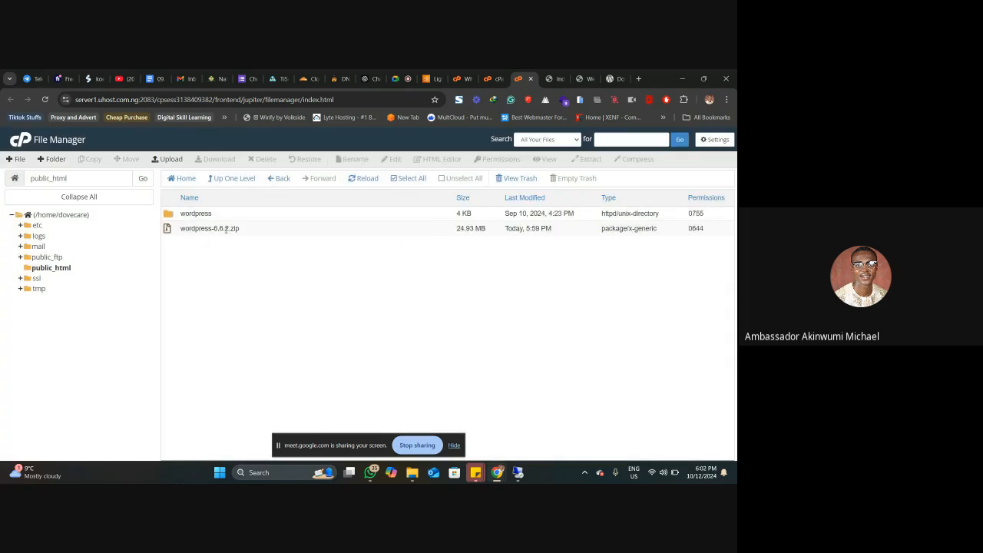
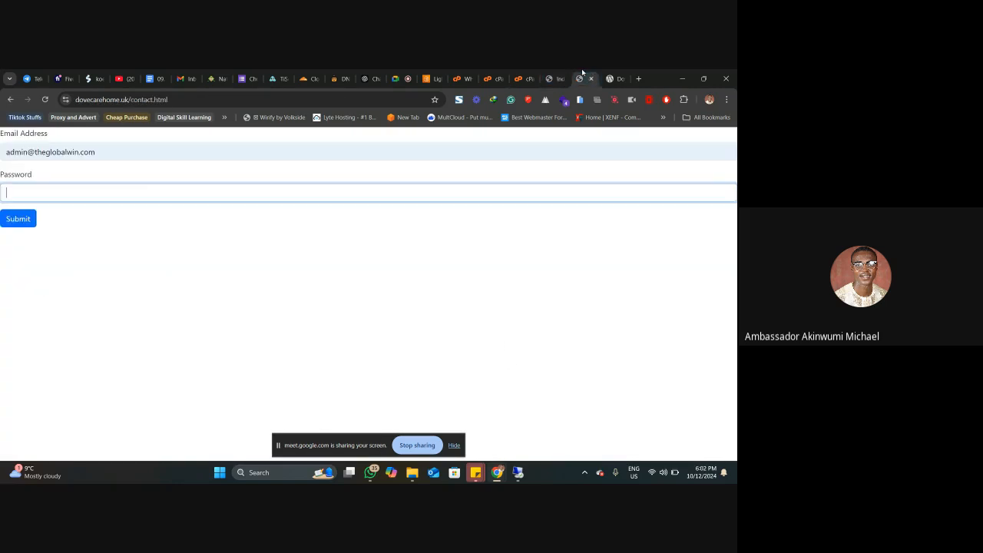
Step: Reload the dovecarehome.uk home page and open its wordpress/ directory
{"action": "left_click", "coordinate": [10, 99]}
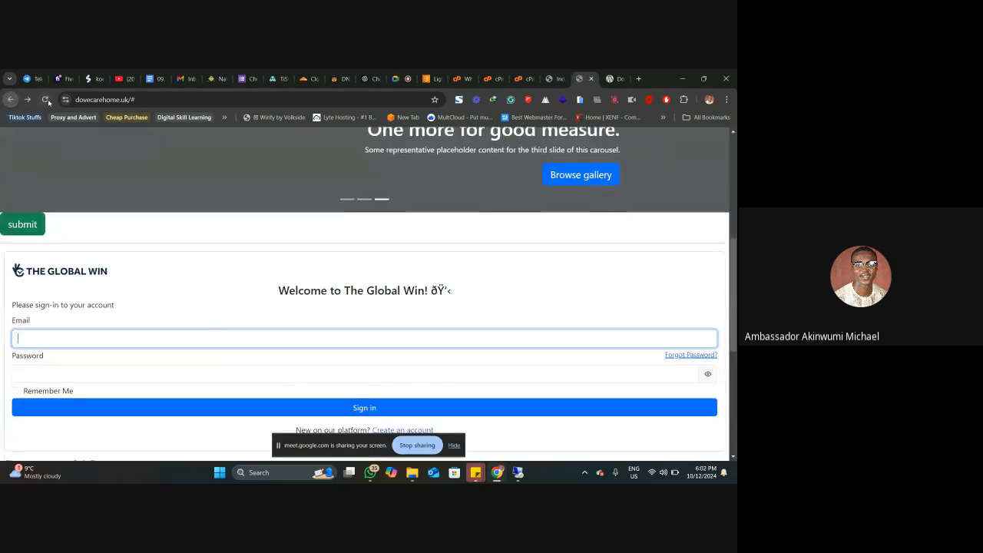
{"action": "scroll", "coordinate": [151, 217], "scroll_direction": "up", "scroll_amount": 1}
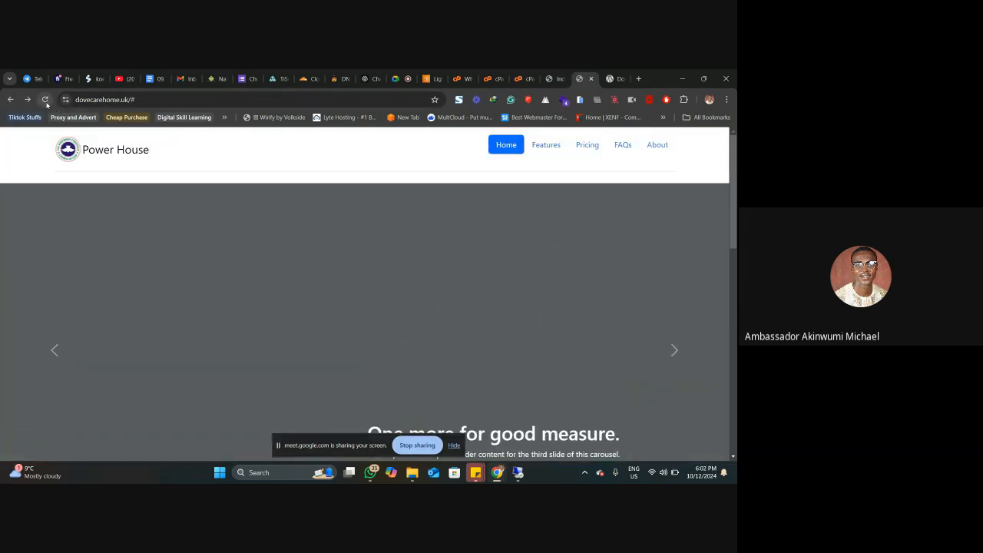
{"action": "left_click", "coordinate": [45, 99]}
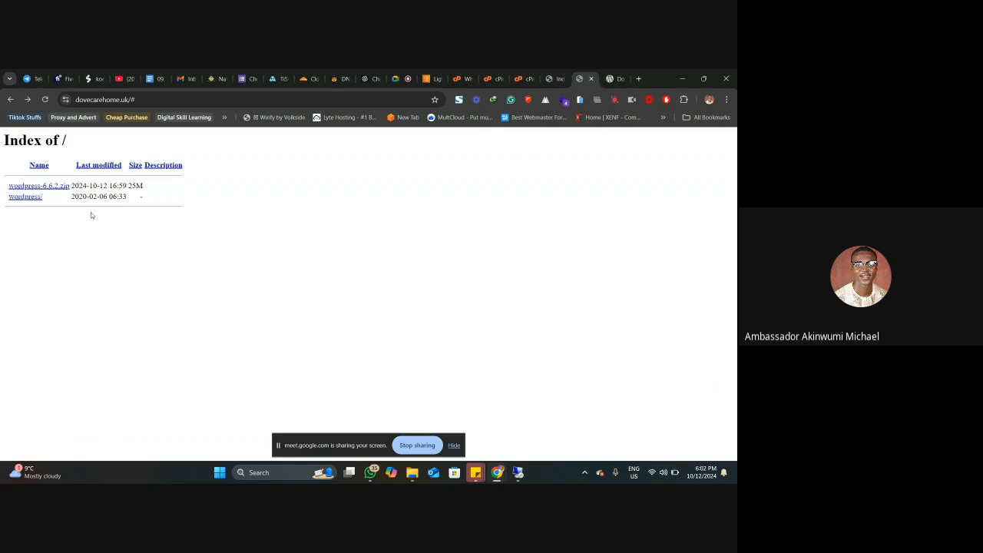
{"action": "left_click", "coordinate": [36, 197]}
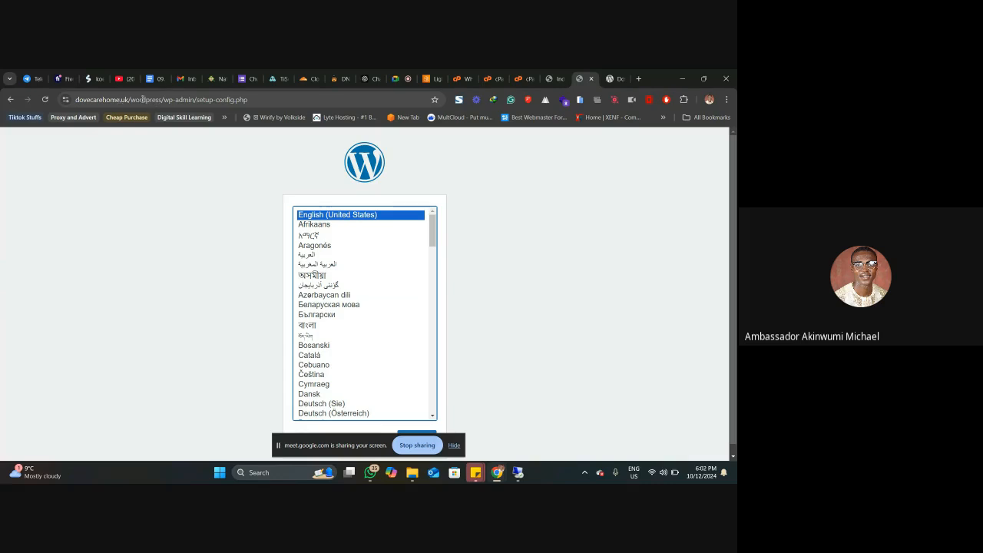
Step: Move all files and folders from public_html/wordpress to /public_html/ in cPanel's File Manager
{"action": "left_click", "coordinate": [556, 74]}
{"action": "left_click", "coordinate": [516, 74]}
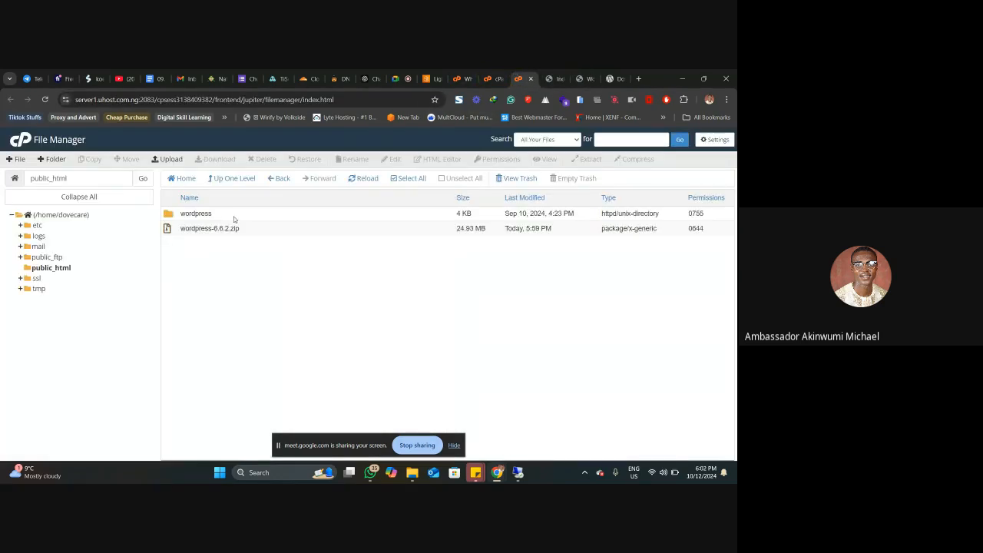
{"action": "double_click", "coordinate": [169, 217]}
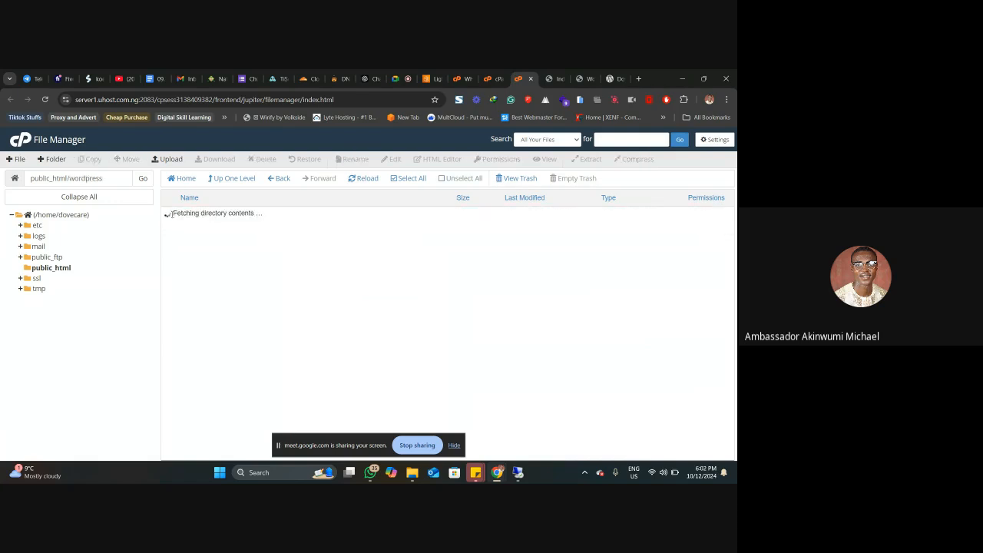
{"action": "left_click", "coordinate": [413, 178]}
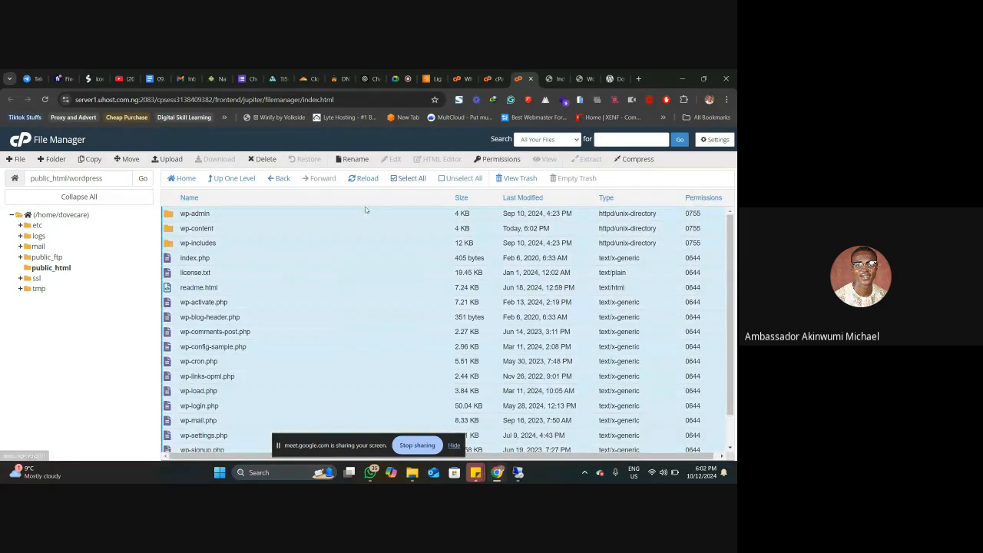
{"action": "scroll", "coordinate": [368, 223], "scroll_direction": "down", "scroll_amount": 2}
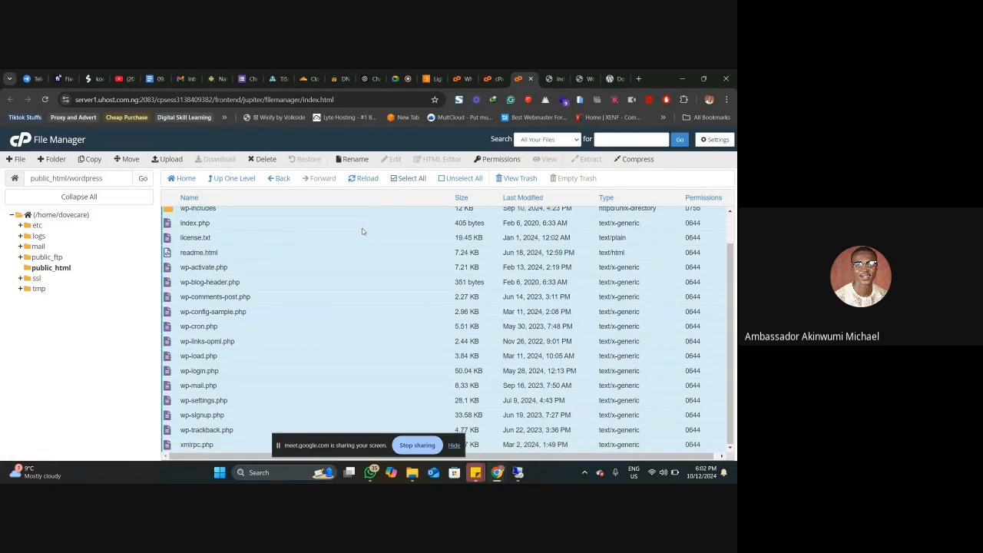
{"action": "scroll", "coordinate": [208, 237], "scroll_direction": "up", "scroll_amount": 2}
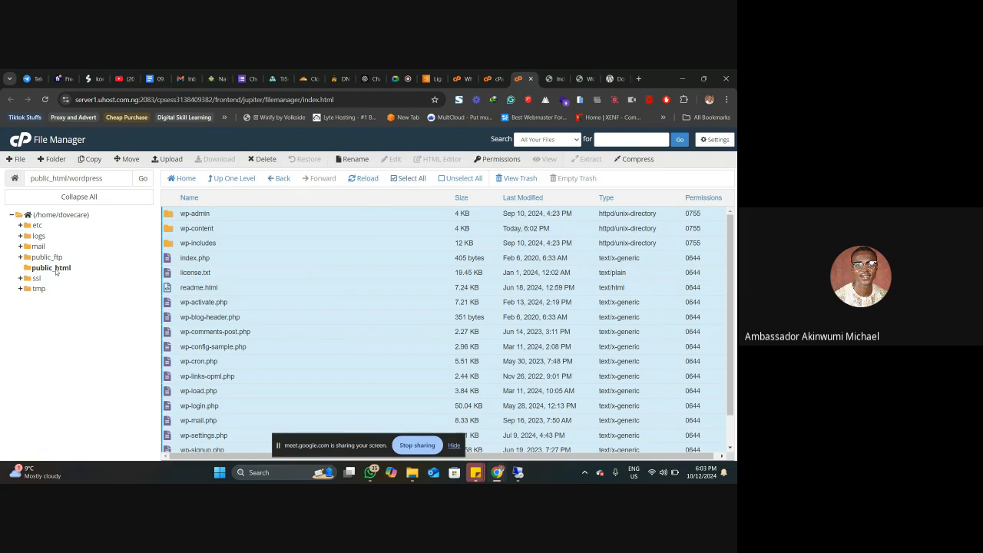
{"action": "left_click", "coordinate": [129, 160]}
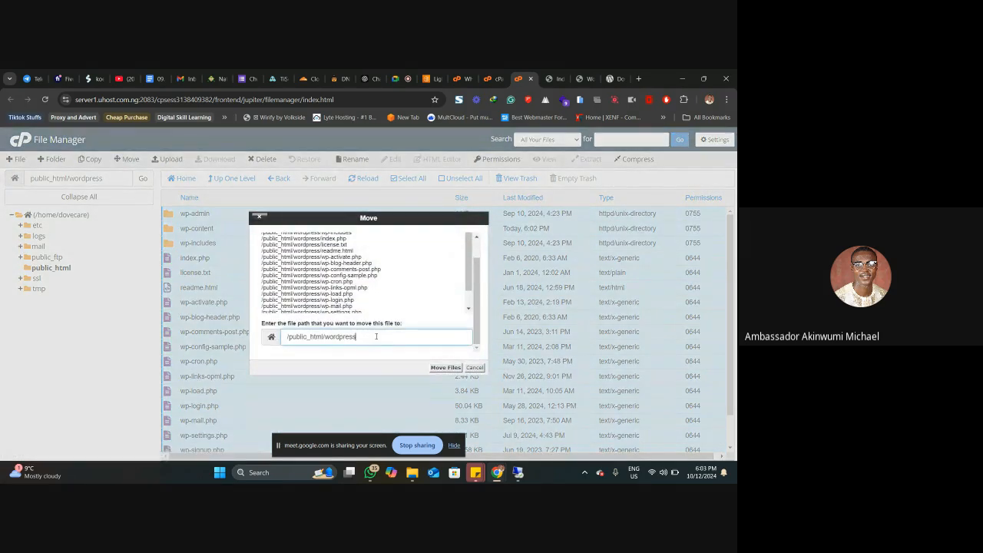
{"action": "double_click", "coordinate": [375, 336]}
{"action": "type", "text": "/"}
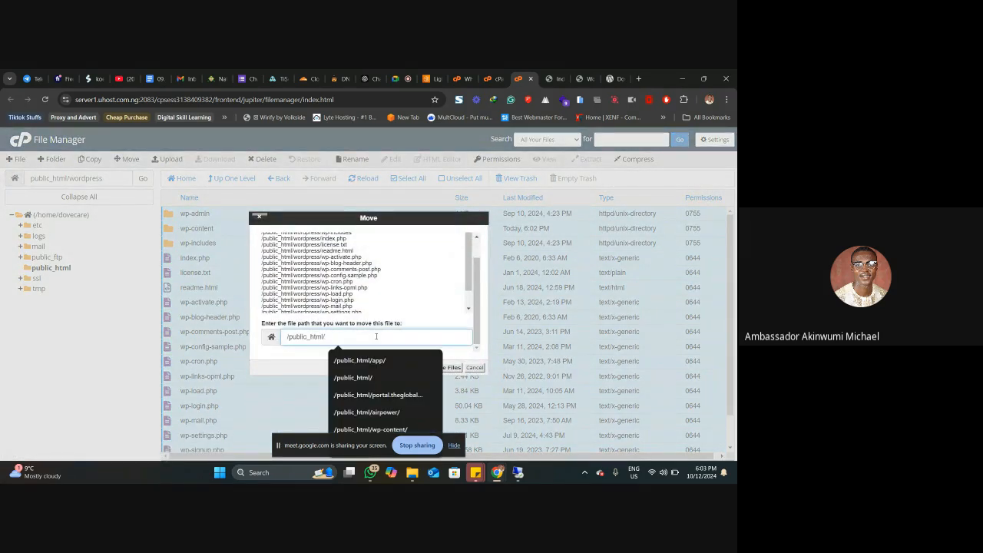
{"action": "left_click", "coordinate": [413, 309]}
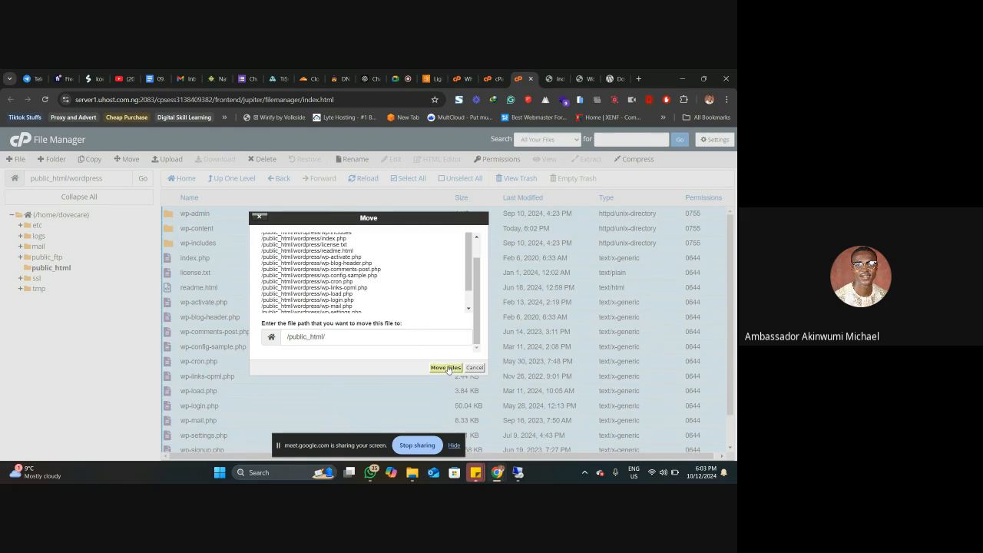
{"action": "left_click", "coordinate": [447, 368]}
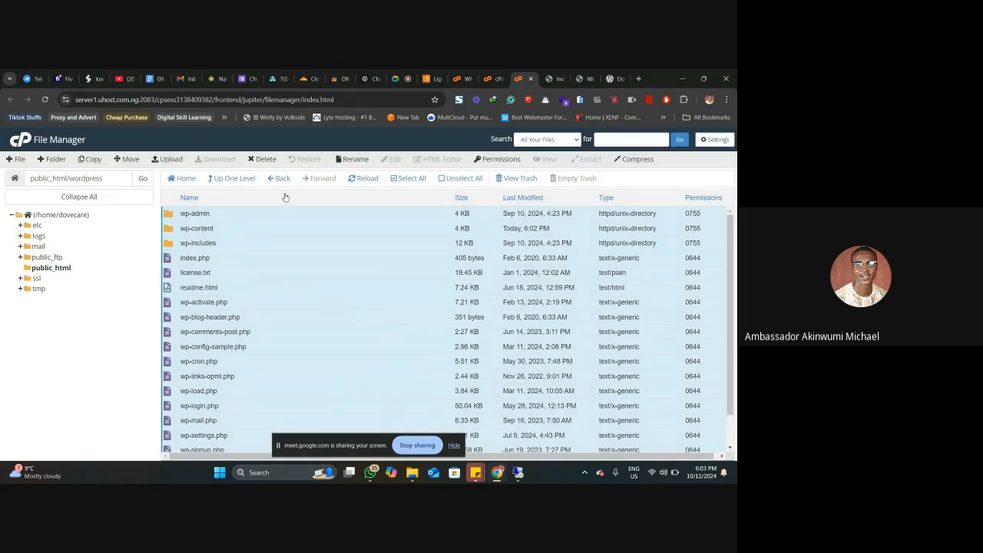
Step: Go up to public_html and look through the files moved there
{"action": "left_click", "coordinate": [242, 179]}
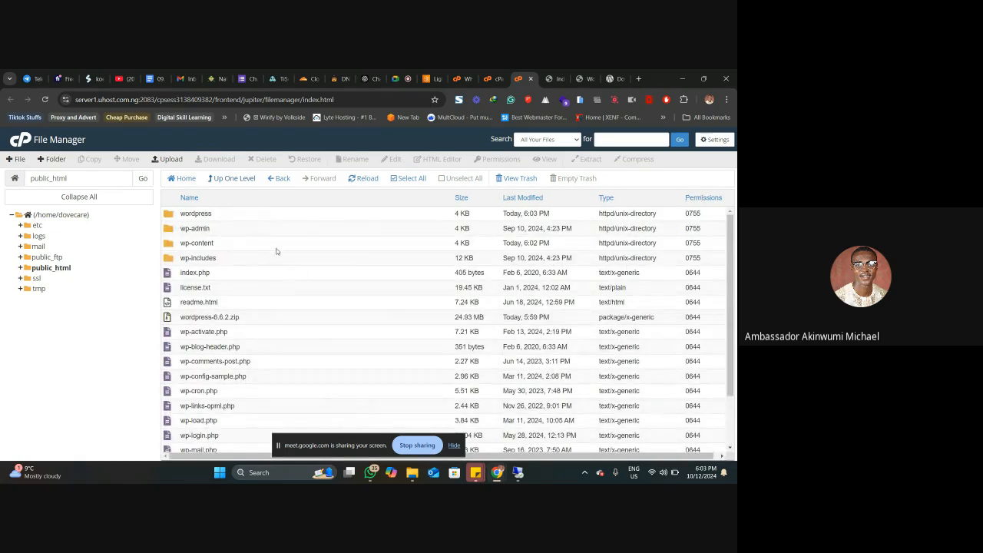
{"action": "scroll", "coordinate": [269, 276], "scroll_direction": "down", "scroll_amount": 2}
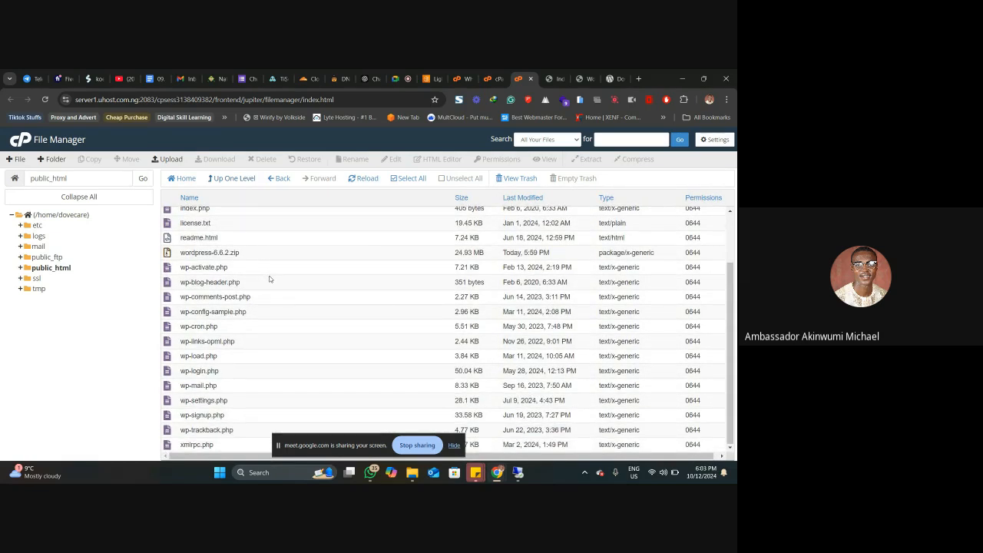
{"action": "scroll", "coordinate": [279, 268], "scroll_direction": "up", "scroll_amount": 2}
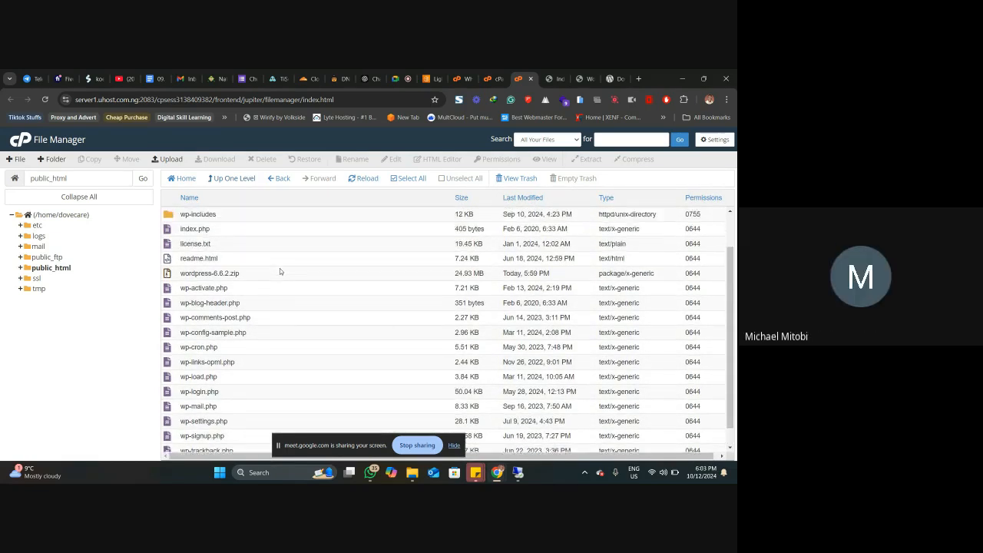
{"action": "left_click", "coordinate": [556, 76]}
{"action": "left_click", "coordinate": [579, 75]}
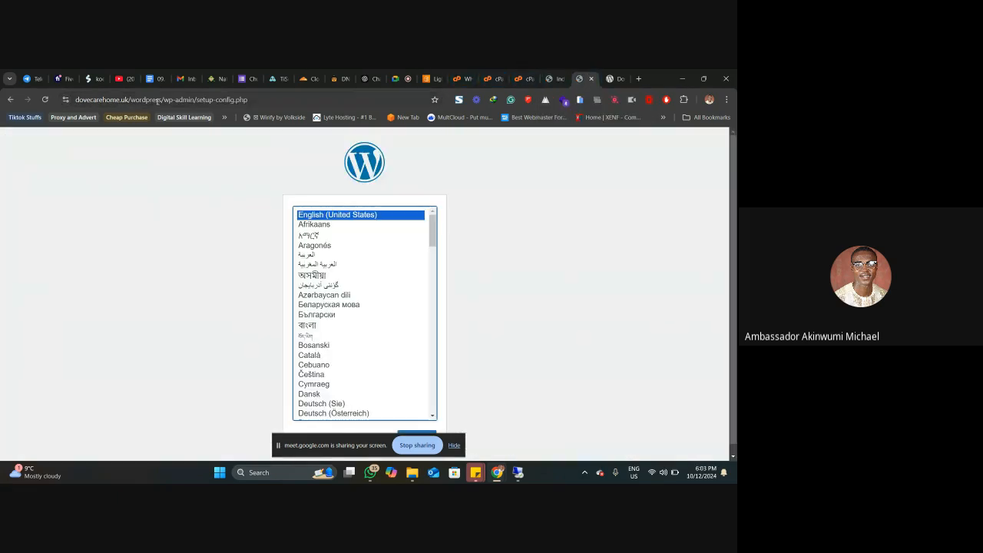
{"action": "left_click_drag", "start_coordinate": [126, 100], "coordinate": [270, 100]}
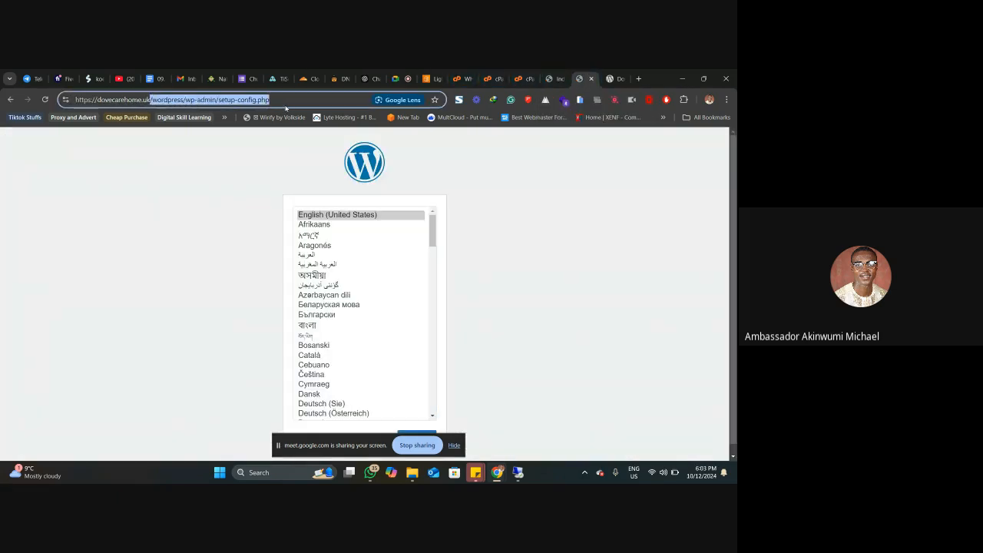
{"action": "key", "text": "BackSpace"}
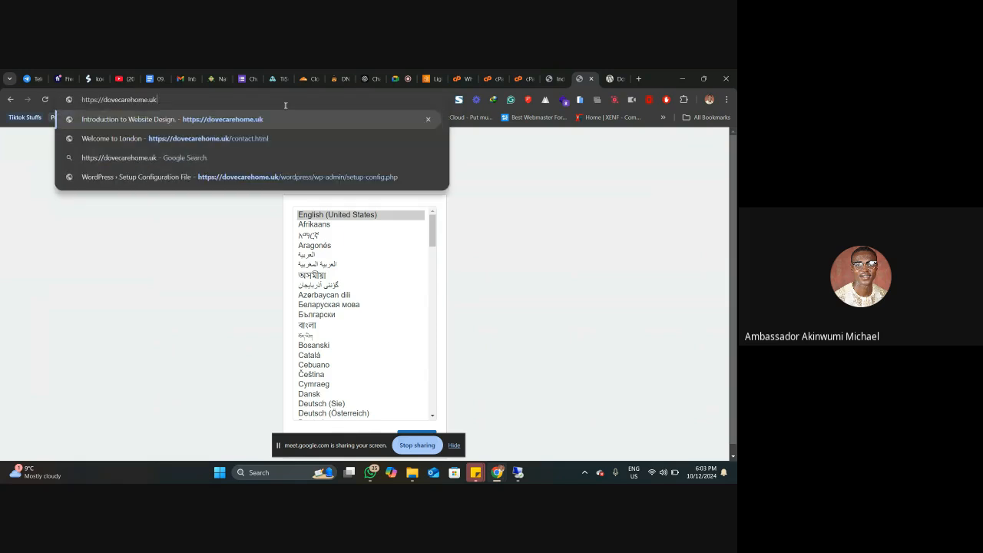
{"action": "key", "text": "Return"}
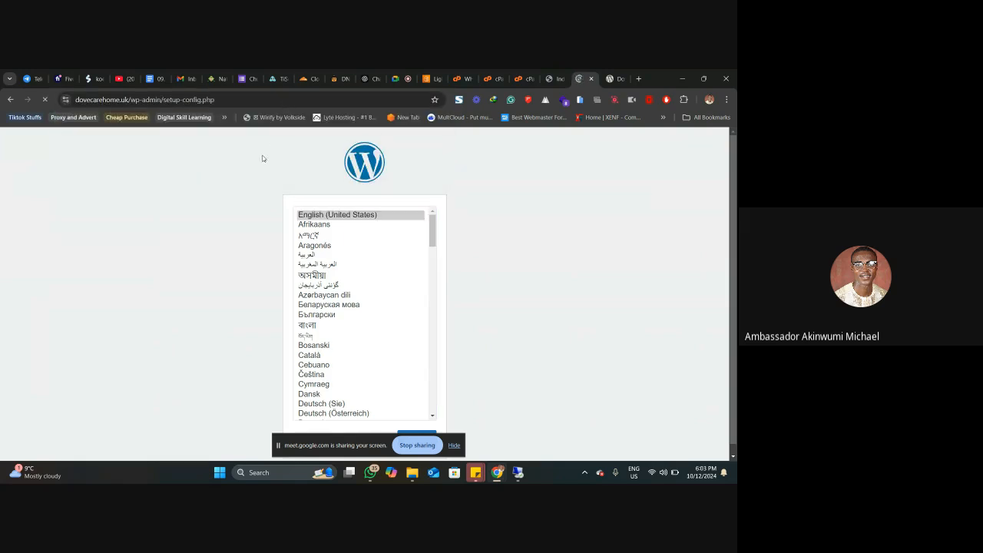
Step: Continue the WordPress setup in English (United States) through to the database connection form
{"action": "scroll", "coordinate": [281, 208], "scroll_direction": "down", "scroll_amount": 1}
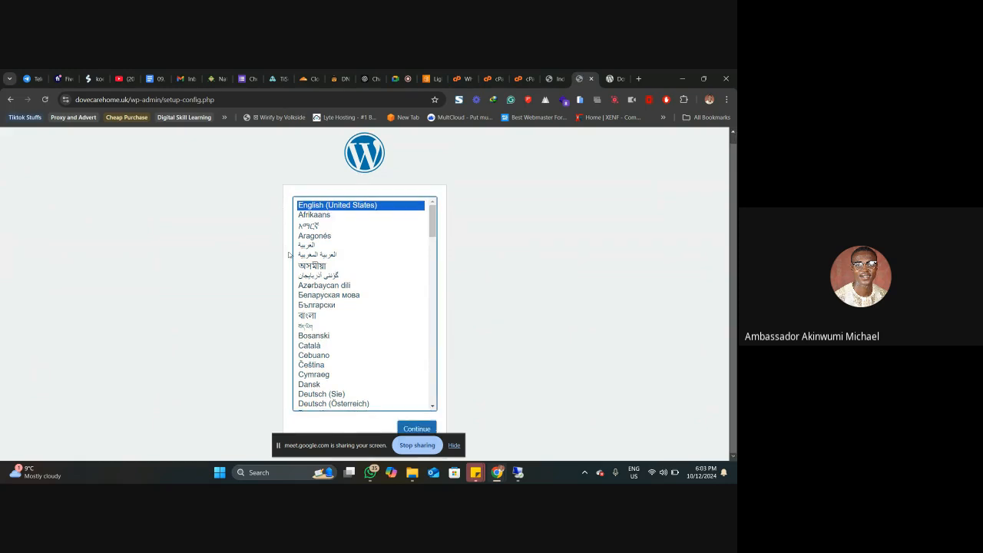
{"action": "left_click", "coordinate": [416, 428]}
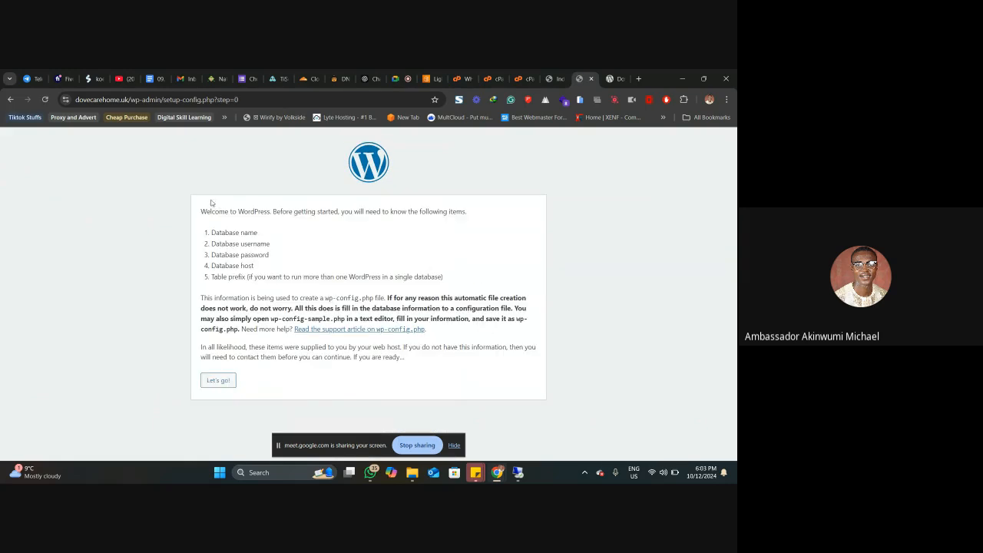
{"action": "left_click", "coordinate": [224, 380]}
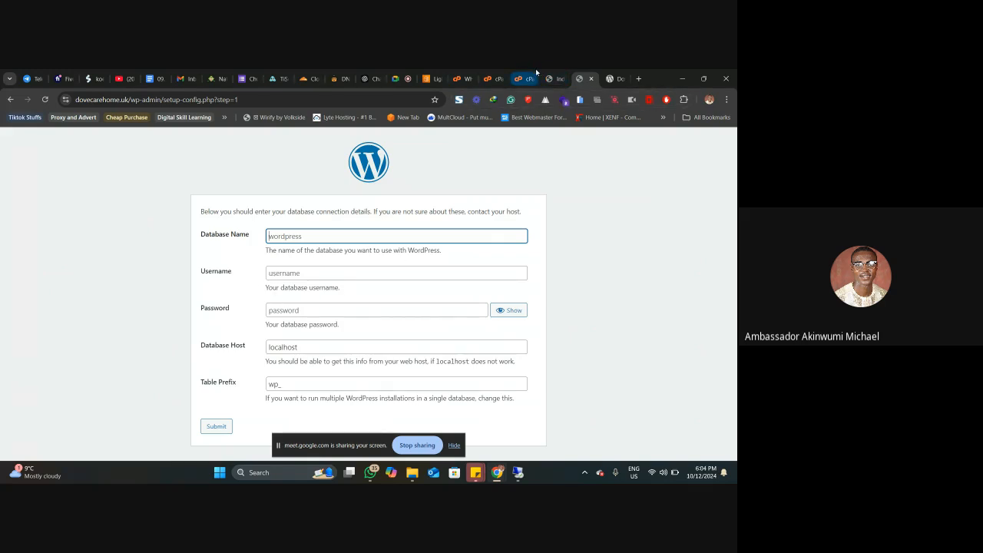
Step: Create a database named dovecare_bisconnect with cPanel's Database Wizard
{"action": "mouse_move", "coordinate": [536, 71]}
{"action": "left_click", "coordinate": [524, 79]}
{"action": "left_click", "coordinate": [498, 76]}
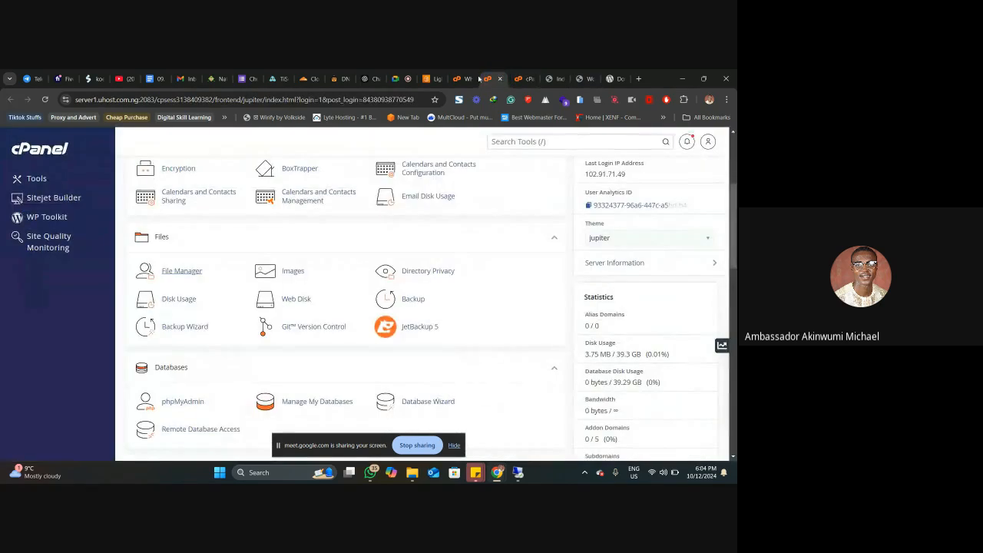
{"action": "scroll", "coordinate": [283, 244], "scroll_direction": "up", "scroll_amount": 4}
{"action": "scroll", "coordinate": [283, 245], "scroll_direction": "down", "scroll_amount": 4}
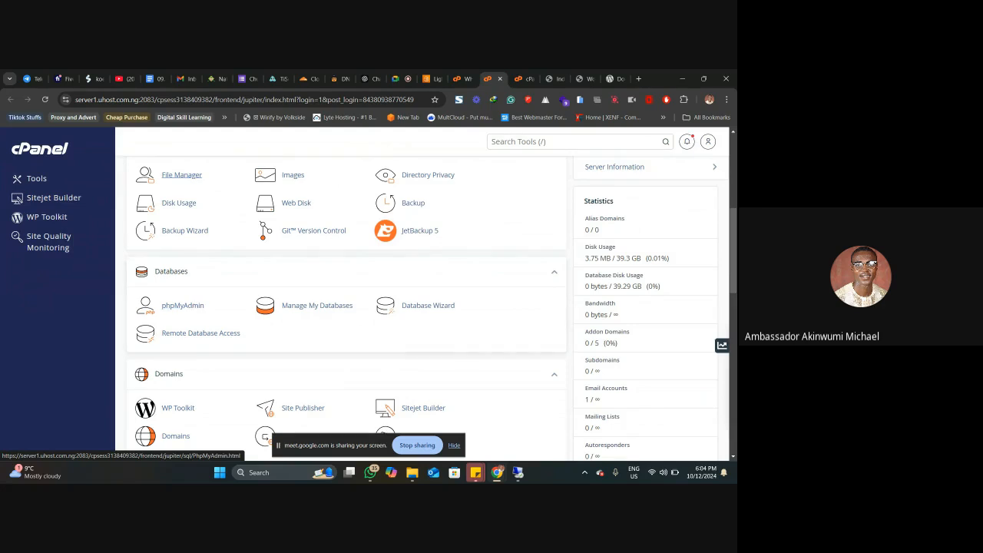
{"action": "mouse_move", "coordinate": [9, 472]}
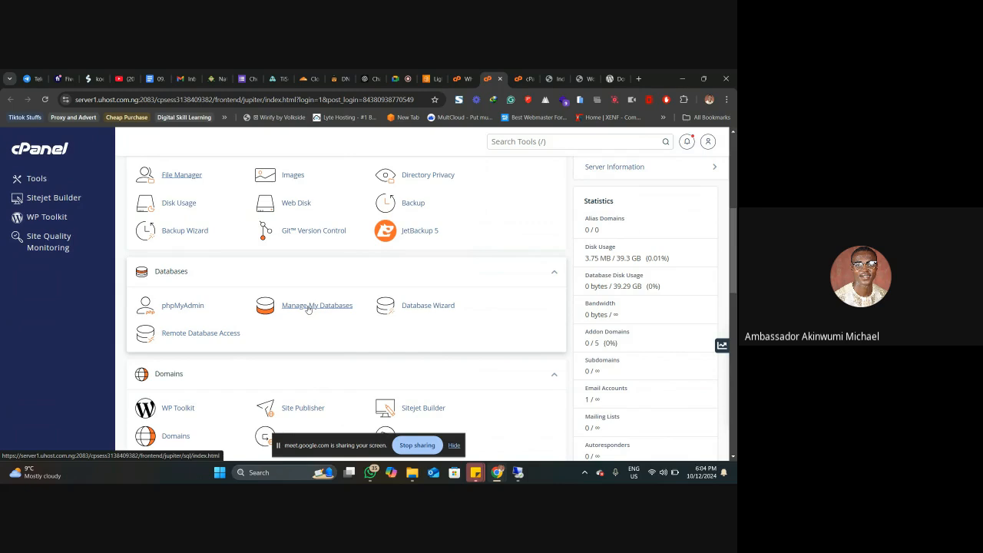
{"action": "left_click", "coordinate": [429, 306]}
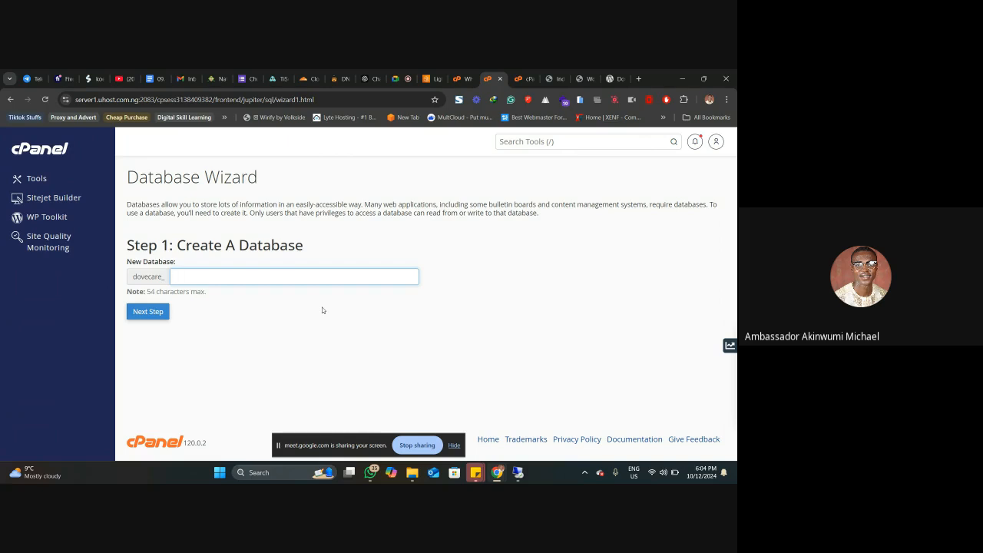
{"action": "type", "text": "is"}
{"action": "key", "text": "BackSpace"}
{"action": "type", "text": "connect"}
{"action": "left_click", "coordinate": [134, 311]}
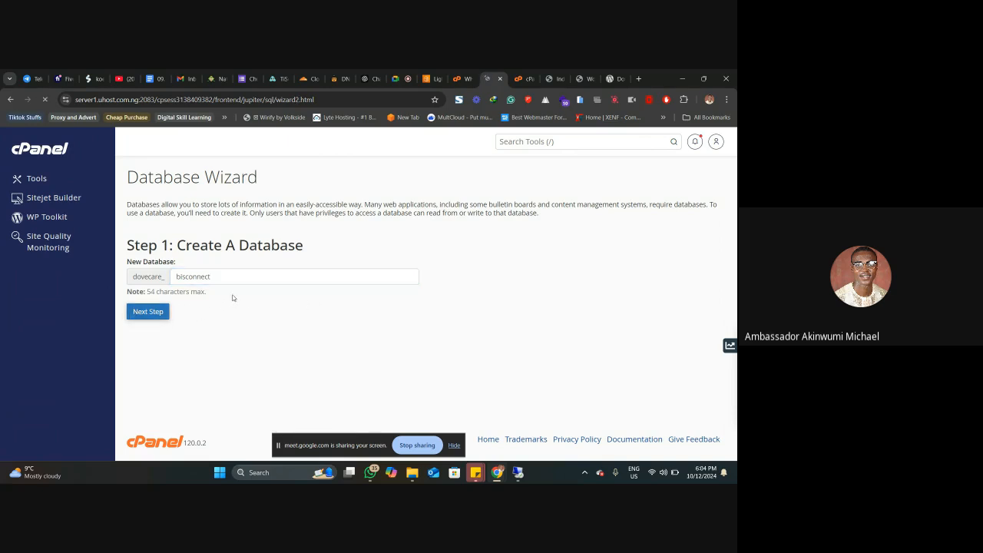
Step: Set the new database user's username to bizuser, after the dovecare_ prefix
{"action": "left_click", "coordinate": [207, 268]}
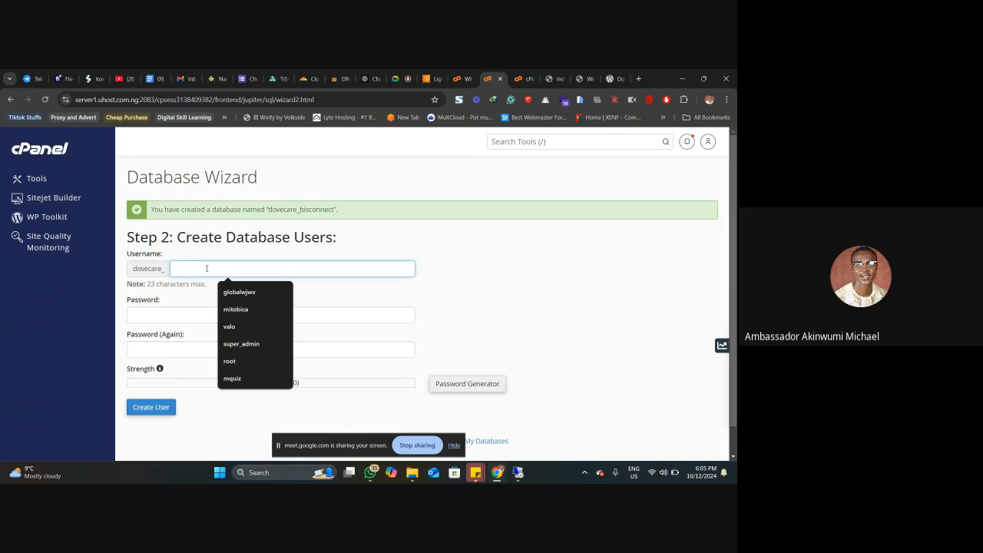
{"action": "type", "text": "bu"}
{"action": "key", "text": "BackSpace"}
{"action": "type", "text": "iz"}
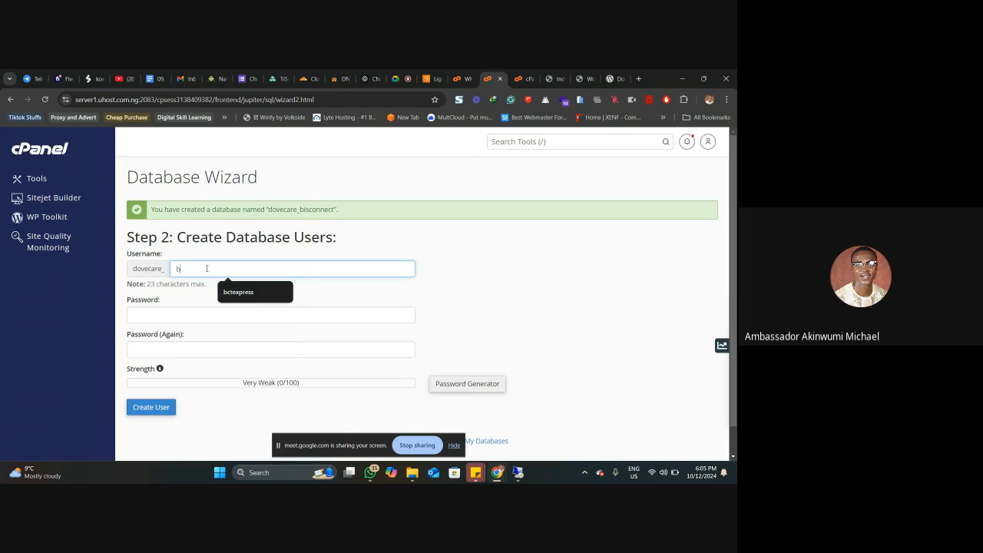
{"action": "type", "text": "user"}
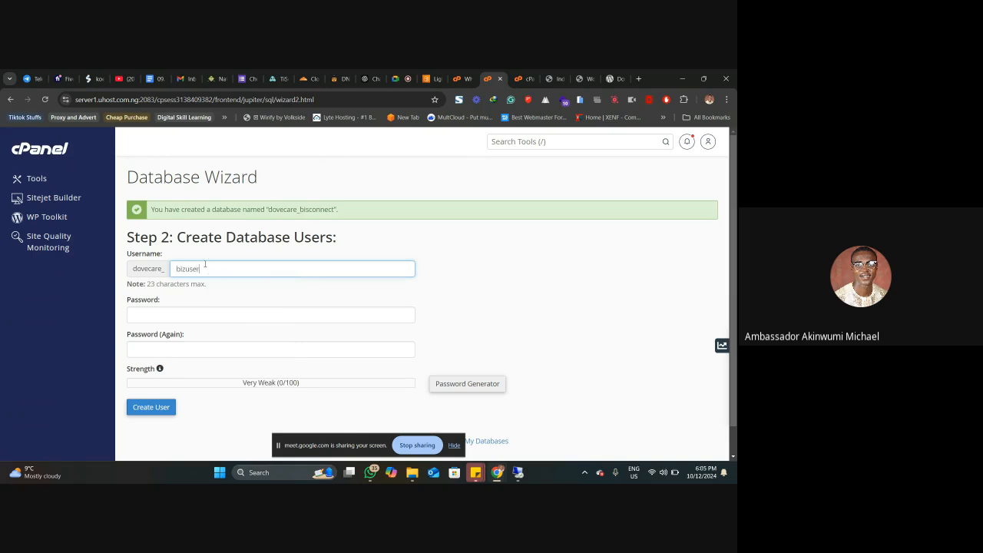
Step: Fill the database user's password fields with a copied generated password and create the user, without saving the login in the browser
{"action": "left_click", "coordinate": [194, 314]}
{"action": "left_click", "coordinate": [465, 386]}
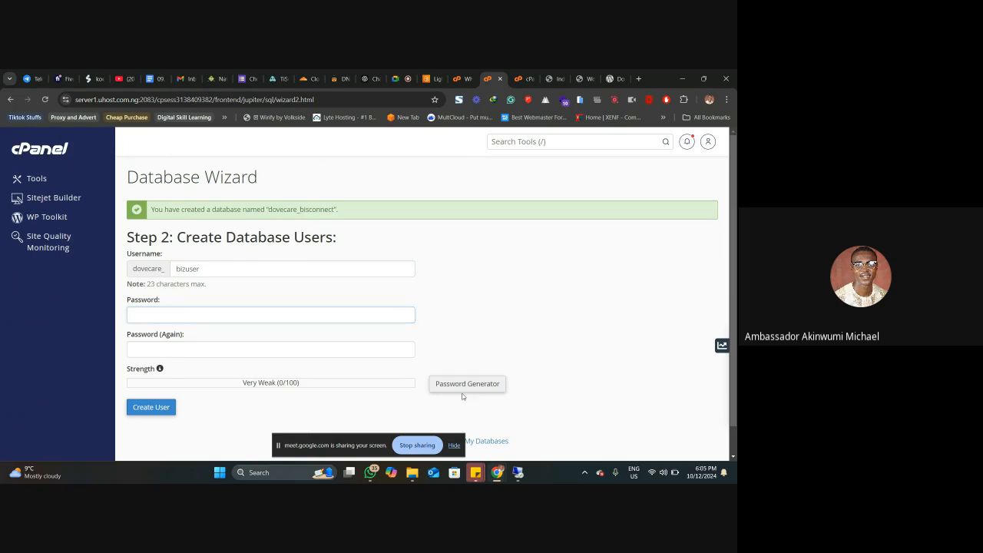
{"action": "left_click", "coordinate": [321, 281]}
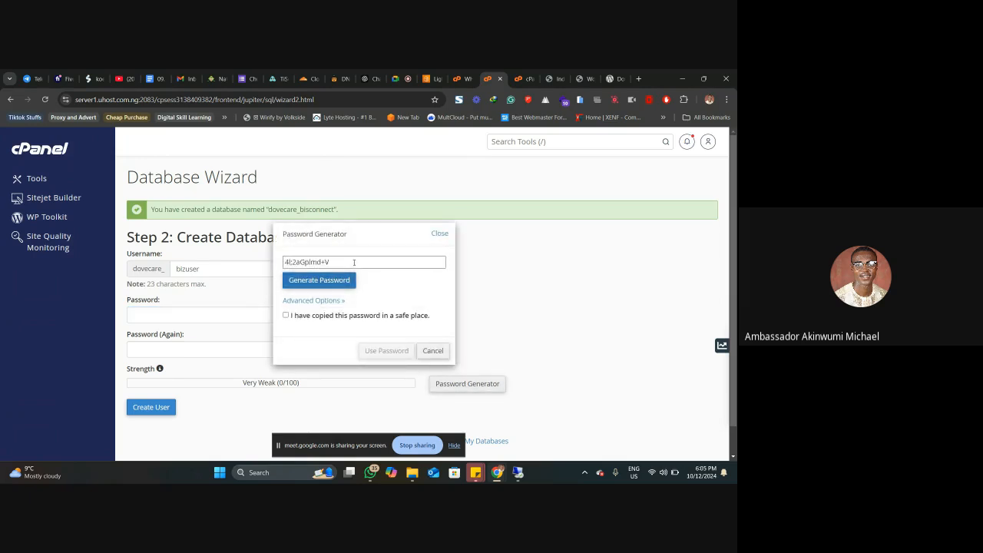
{"action": "left_click", "coordinate": [317, 281]}
{"action": "left_click", "coordinate": [349, 263]}
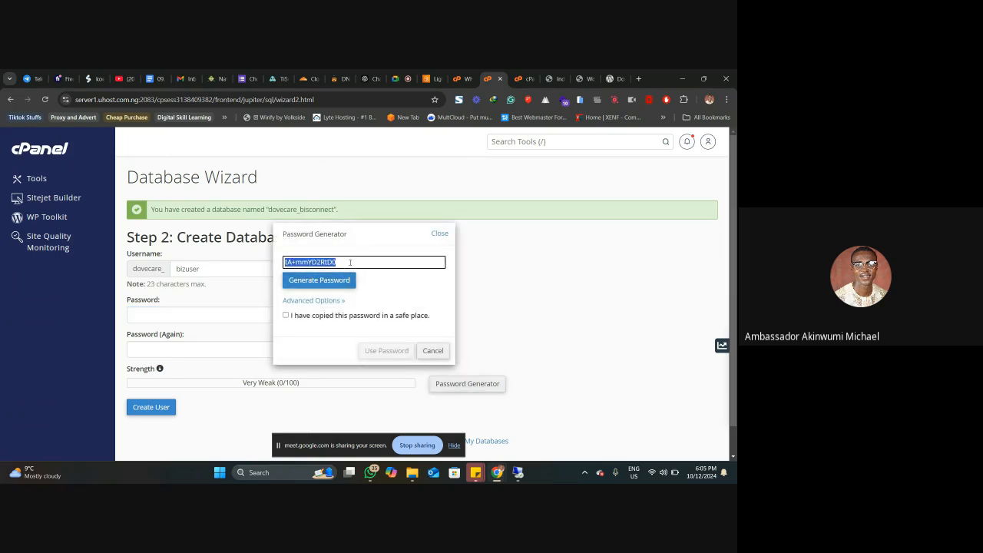
{"action": "left_click", "coordinate": [337, 317]}
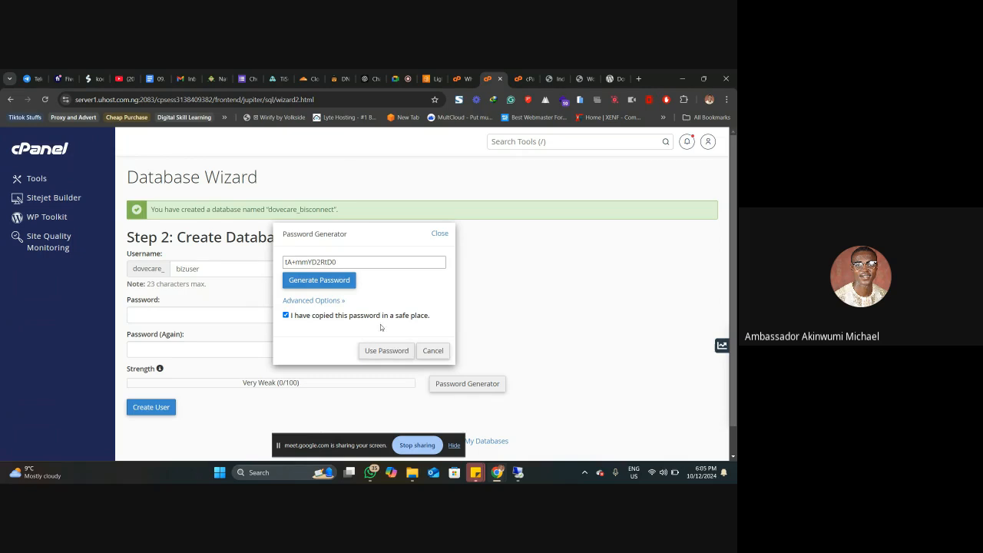
{"action": "left_click", "coordinate": [386, 350]}
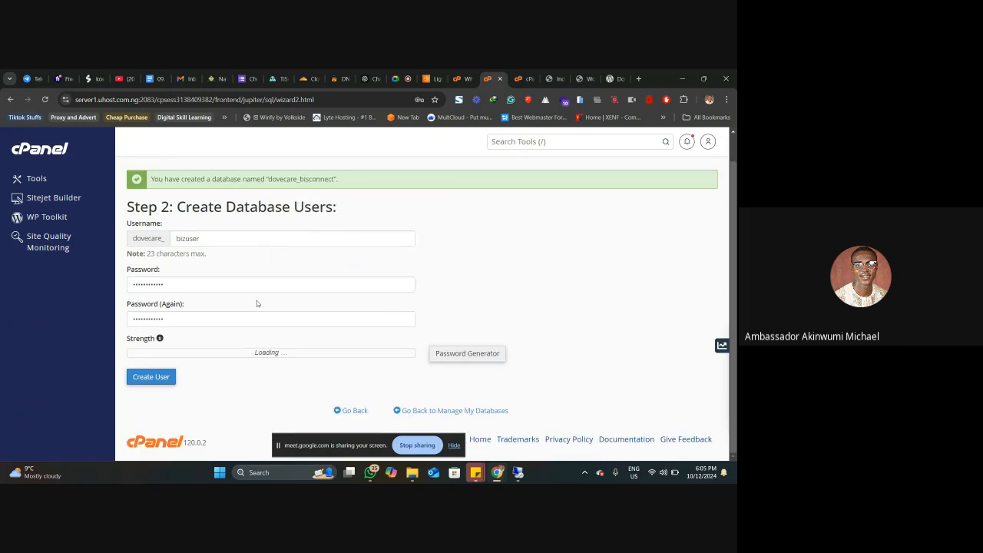
{"action": "left_click", "coordinate": [157, 377]}
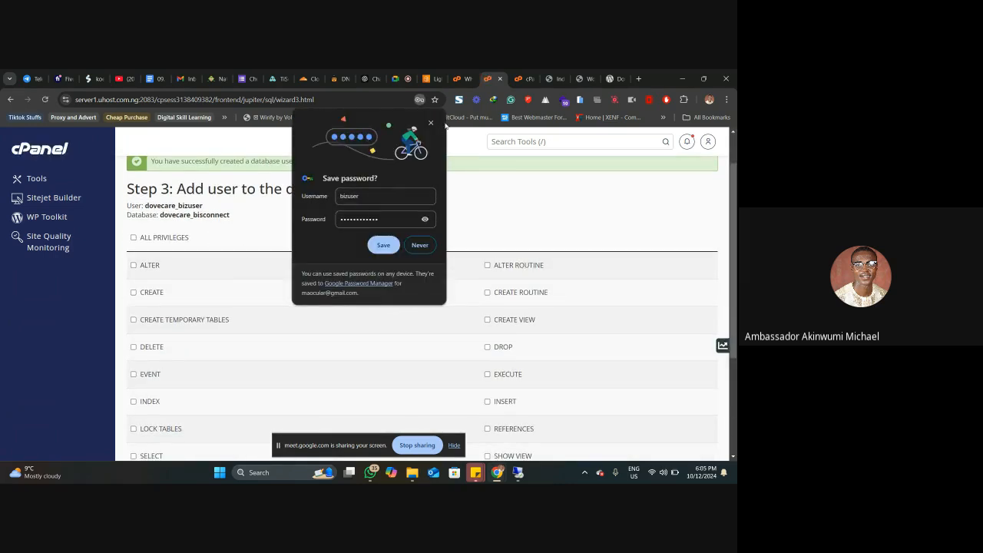
{"action": "left_click", "coordinate": [431, 123]}
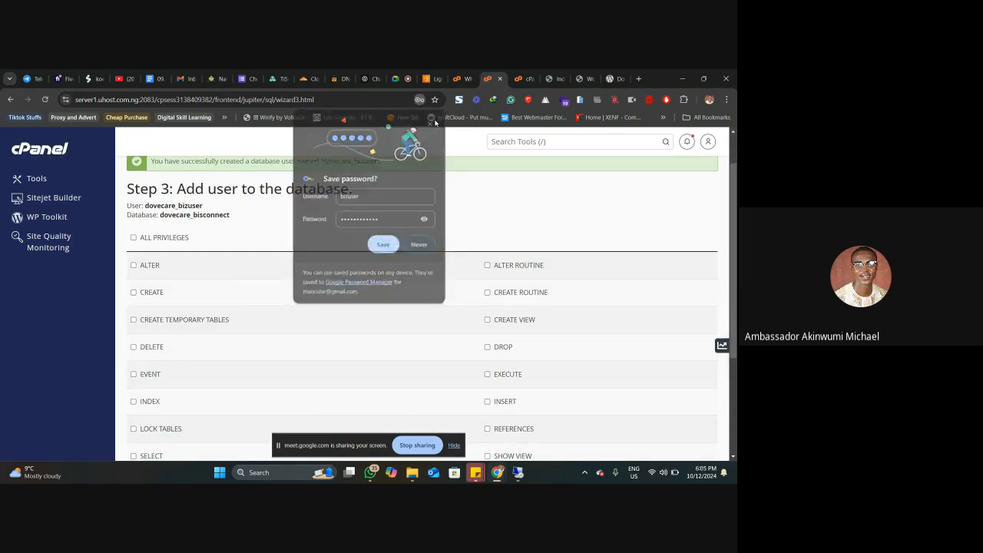
Step: Grant dovecare_bizuser all privileges on the dovecare_bisconnect database
{"action": "left_click", "coordinate": [164, 238]}
{"action": "scroll", "coordinate": [207, 269], "scroll_direction": "down", "scroll_amount": 3}
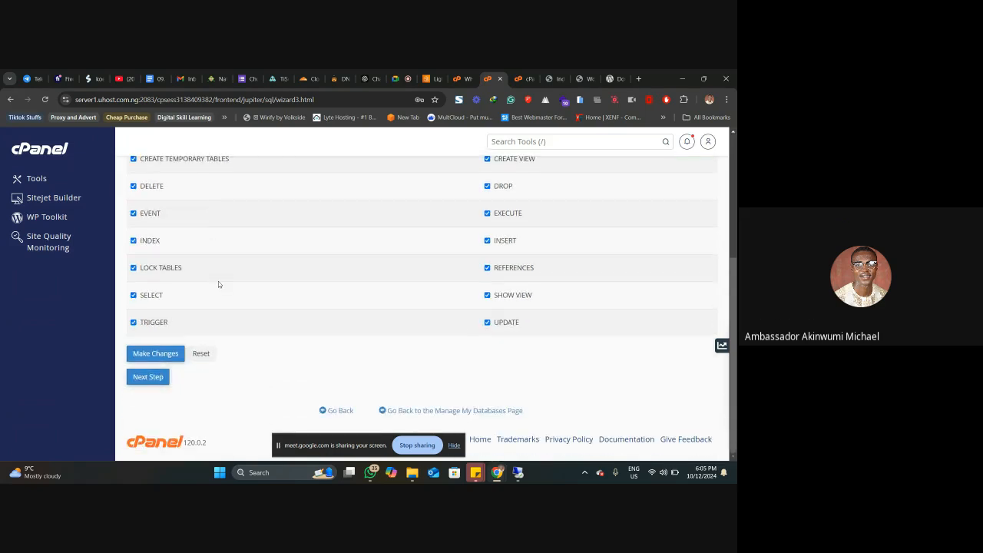
{"action": "left_click", "coordinate": [160, 359]}
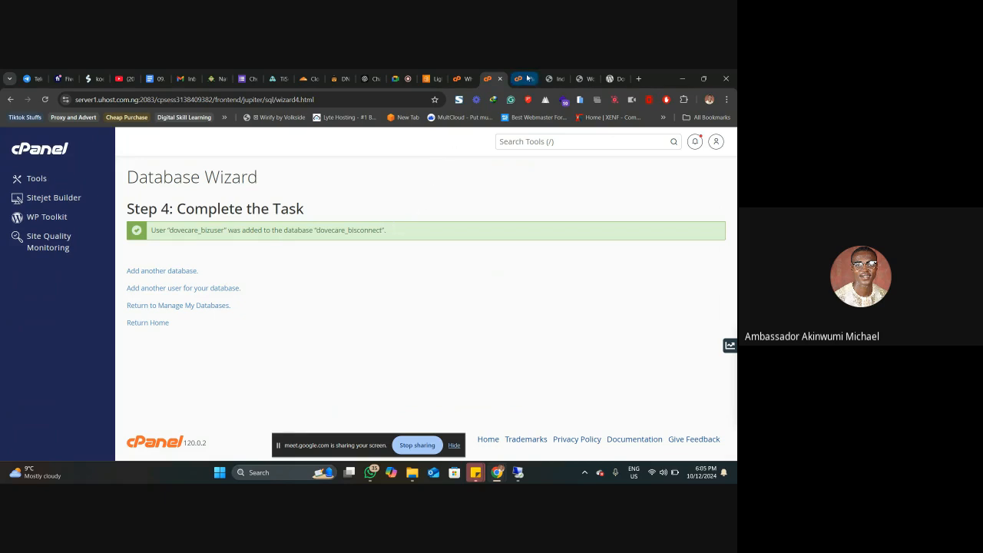
Step: Paste the copied database password into the WordPress database connection form and reveal it
{"action": "left_click", "coordinate": [561, 73]}
{"action": "left_click", "coordinate": [583, 71]}
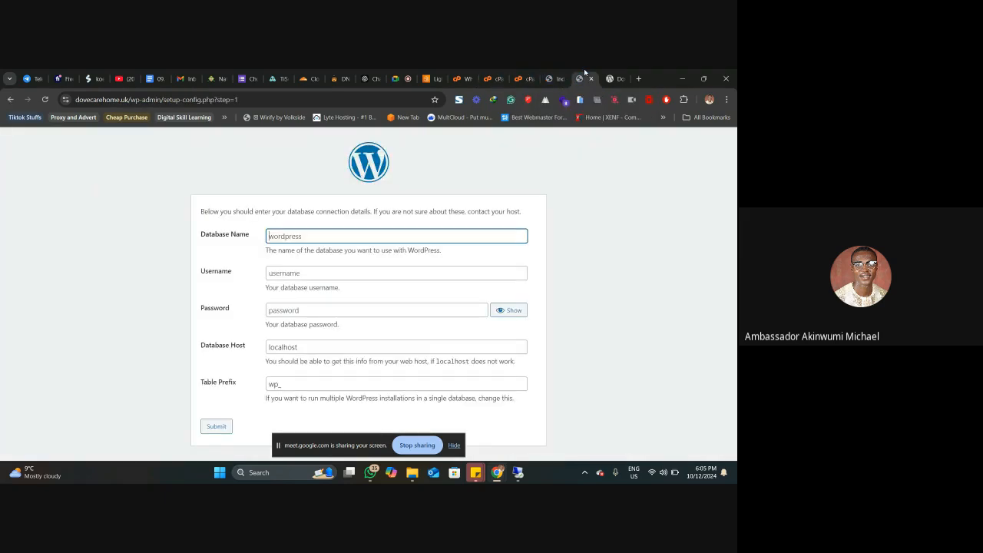
{"action": "left_click", "coordinate": [306, 311]}
{"action": "key", "text": "ctrl+v"}
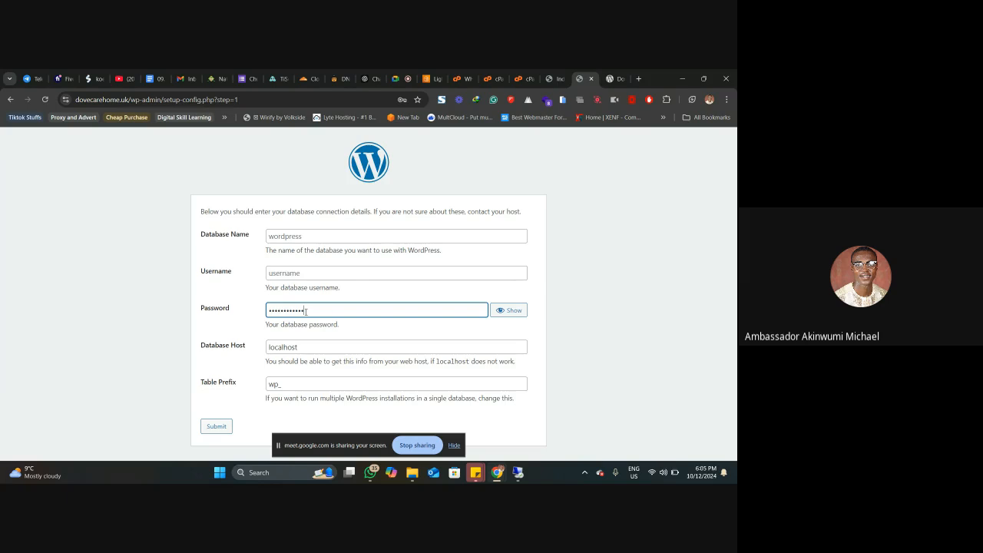
{"action": "left_click", "coordinate": [504, 311]}
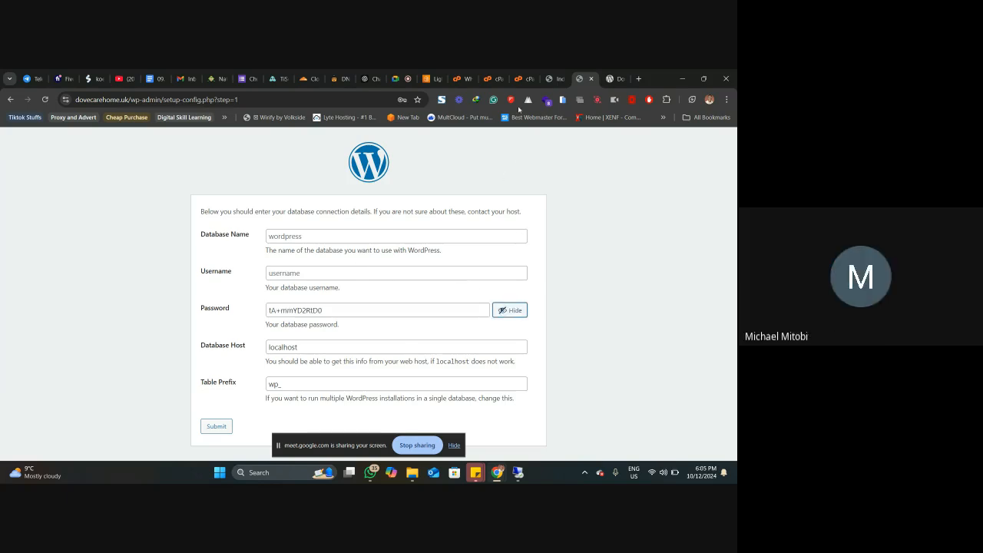
Step: Copy the database name dovecare_bisconnect from the finished Database Wizard into the WordPress form's Database Name
{"action": "left_click", "coordinate": [500, 74]}
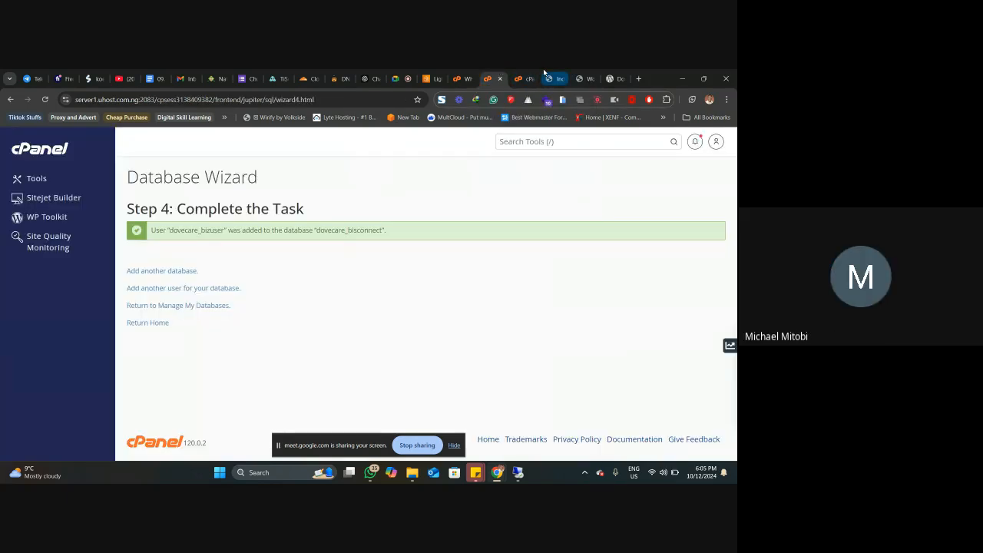
{"action": "double_click", "coordinate": [362, 230]}
{"action": "key", "text": "ctrl+c"}
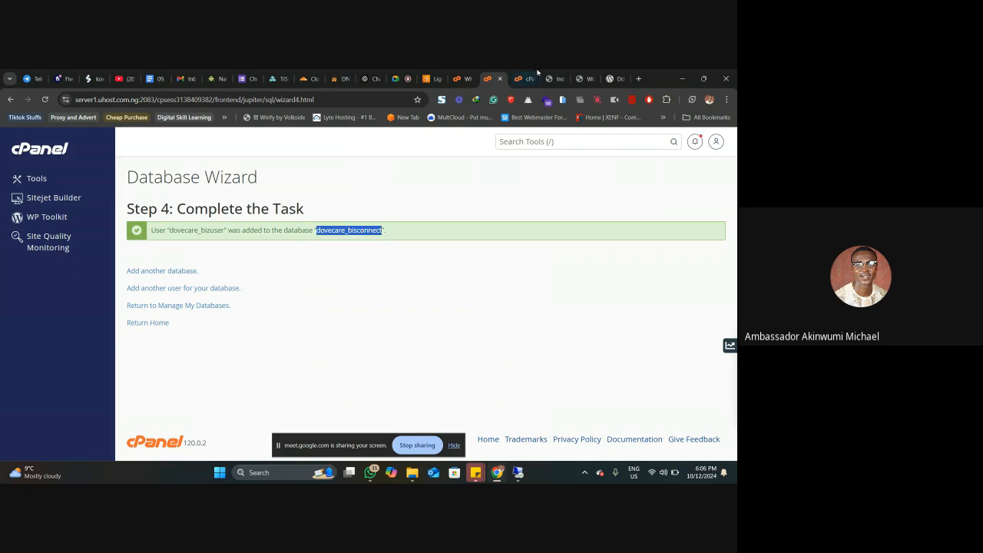
{"action": "left_click", "coordinate": [542, 79]}
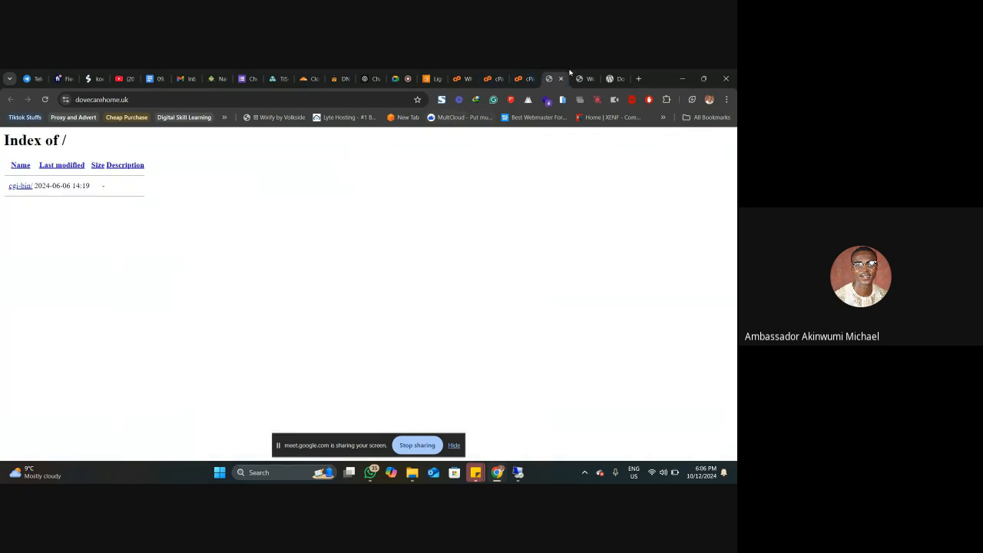
{"action": "left_click", "coordinate": [584, 78]}
{"action": "left_click", "coordinate": [330, 236]}
{"action": "key", "text": "ctrl+v"}
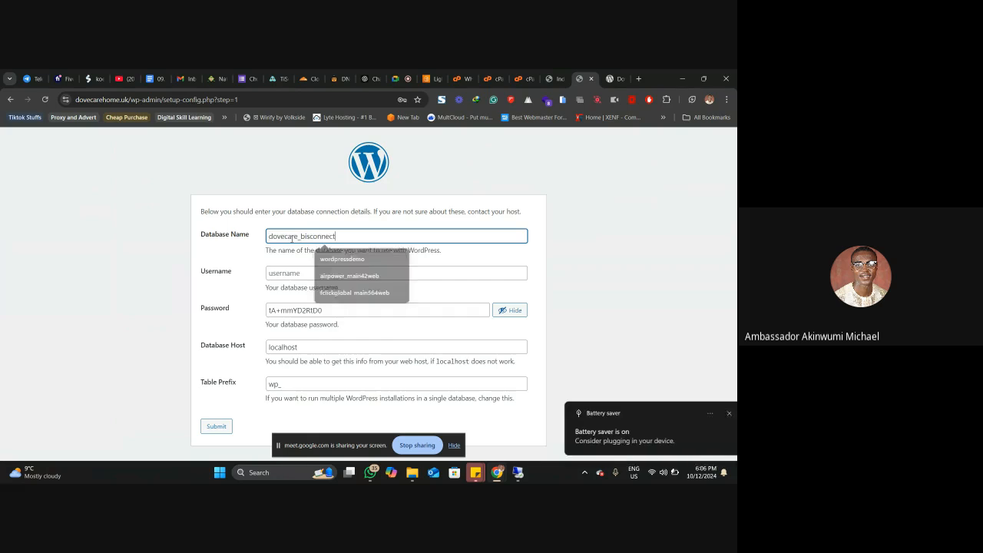
Step: Copy the database username dovecare_bizuser from the Database Wizard into the WordPress form's Username
{"action": "left_click", "coordinate": [516, 79]}
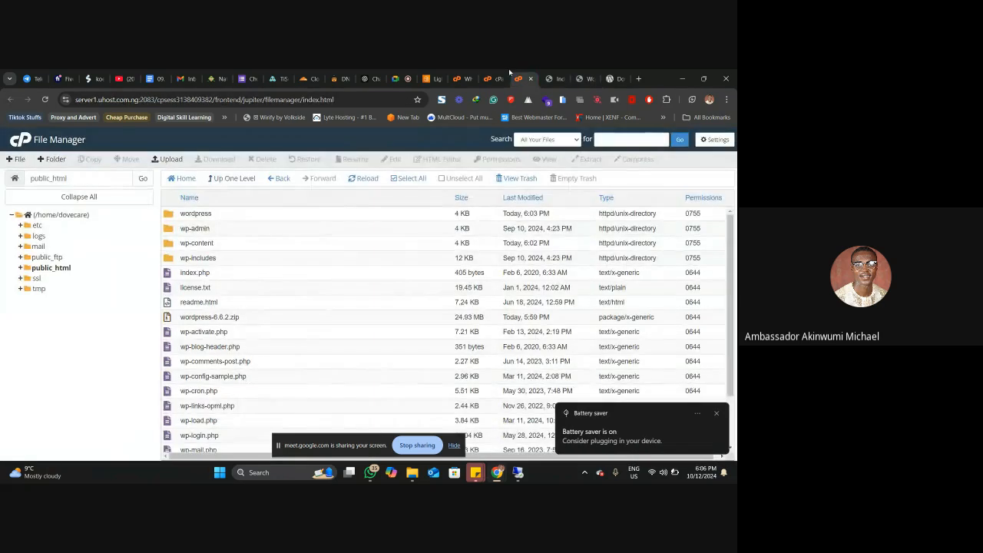
{"action": "left_click", "coordinate": [484, 79]}
{"action": "double_click", "coordinate": [202, 231]}
{"action": "key", "text": "ctrl+c"}
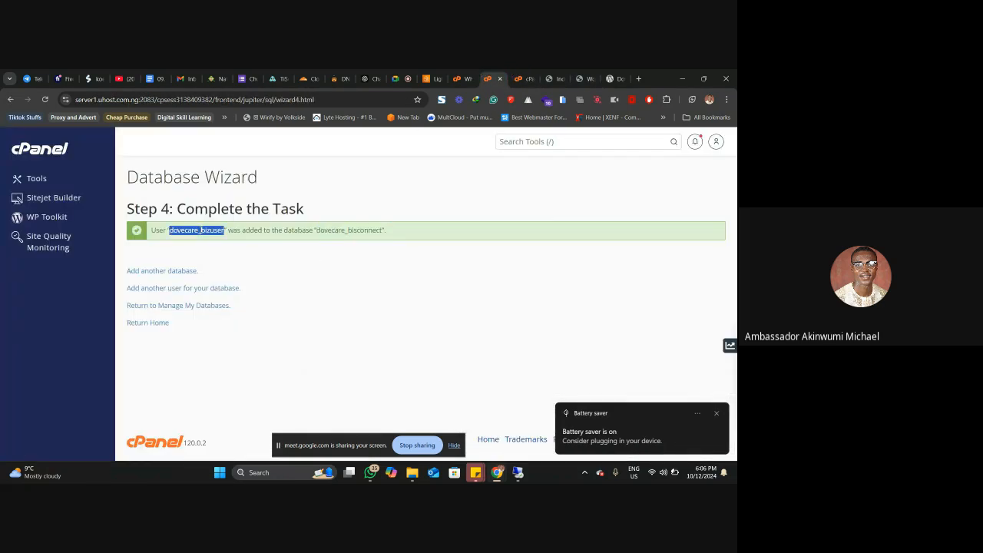
{"action": "left_click", "coordinate": [548, 78]}
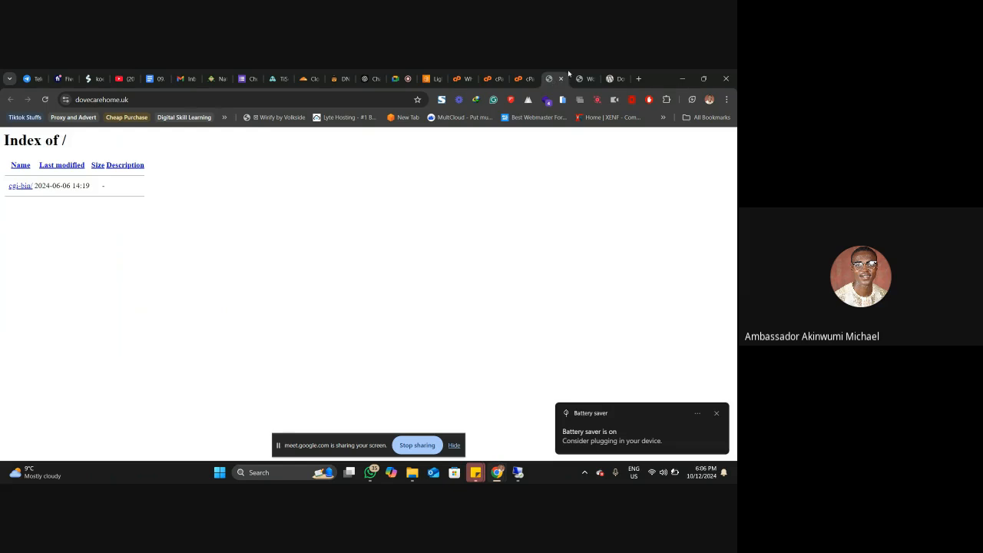
{"action": "left_click", "coordinate": [579, 78]}
{"action": "left_click", "coordinate": [284, 273]}
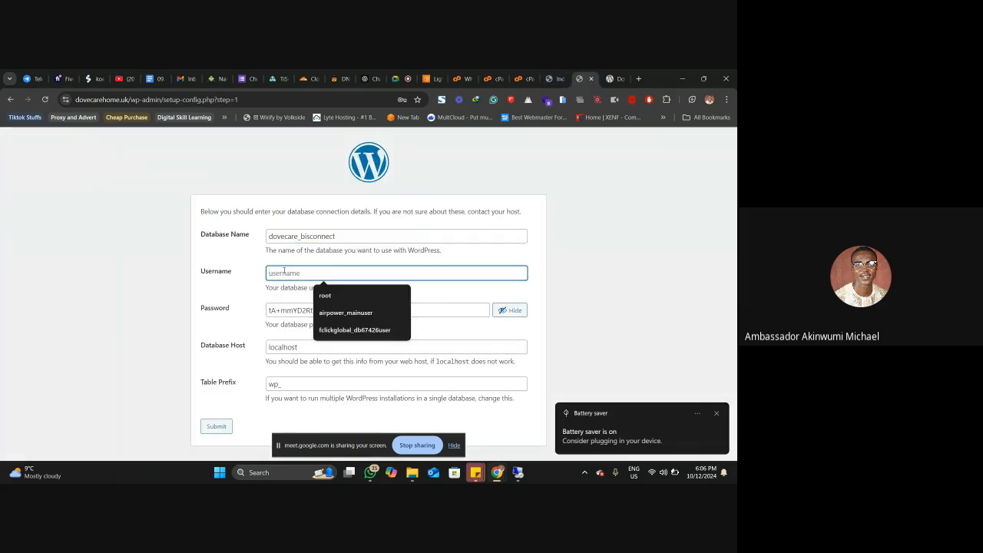
{"action": "key", "text": "ctrl+v"}
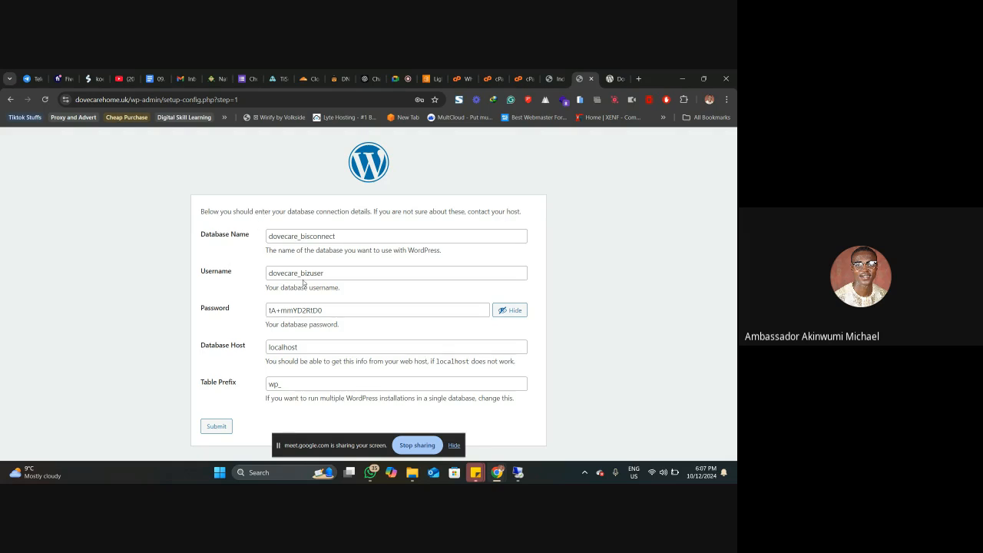
Step: Change the table prefix in the WordPress database form to w5wytp_
{"action": "left_click", "coordinate": [273, 384]}
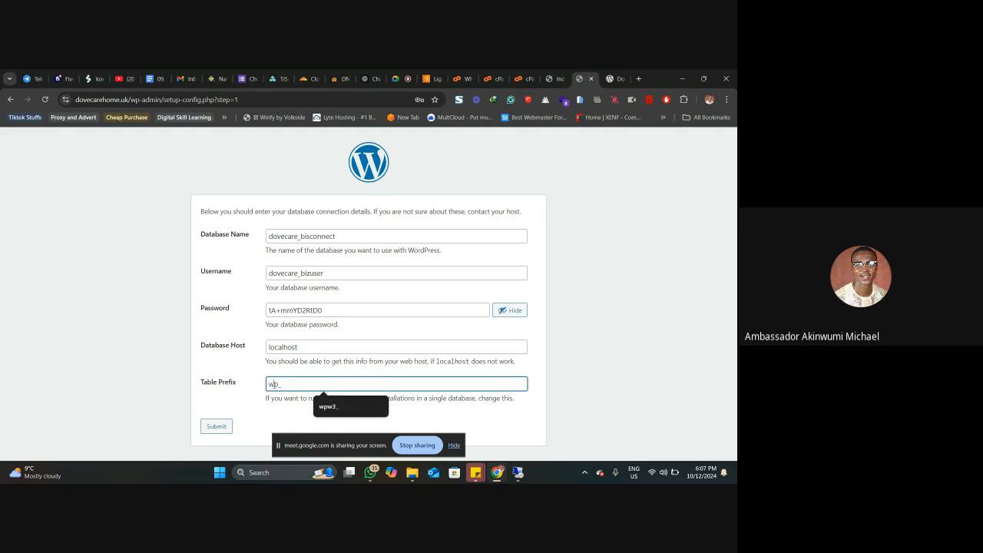
{"action": "type", "text": "pwyt"}
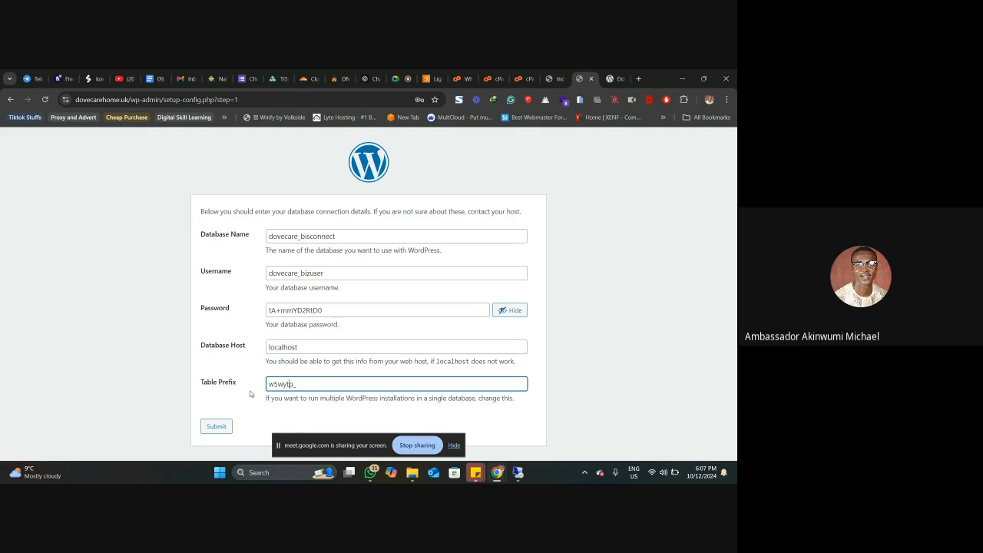
{"action": "left_click", "coordinate": [246, 394]}
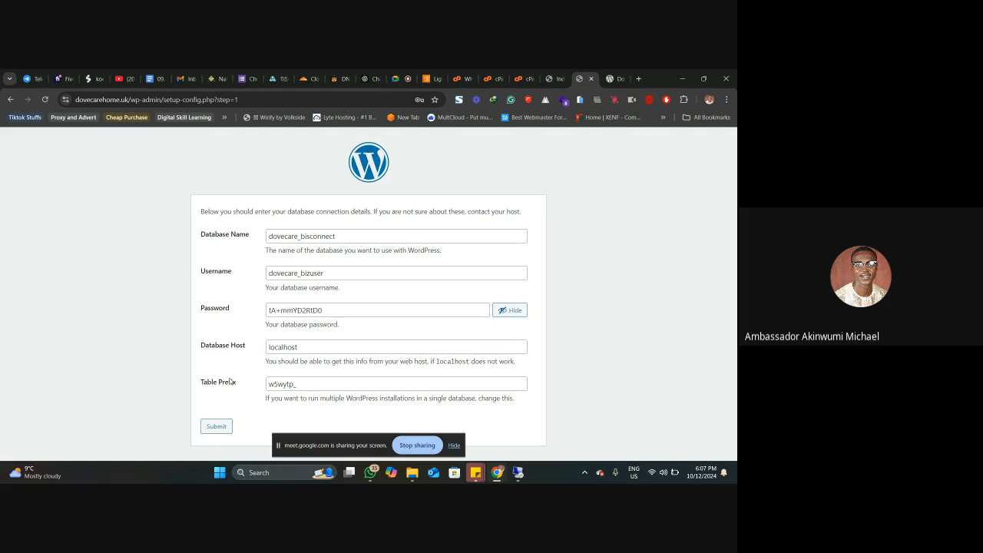
{"action": "left_click", "coordinate": [317, 385]}
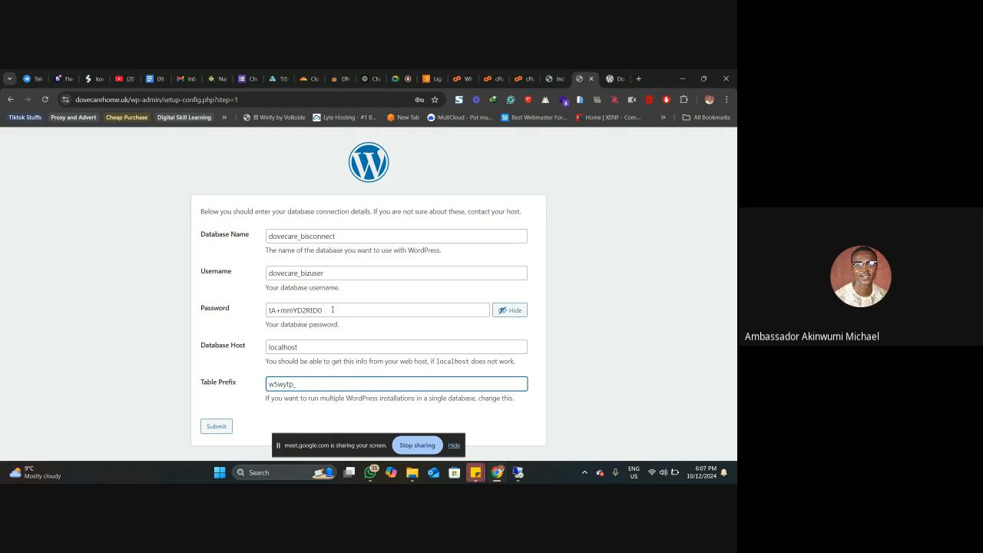
Step: Return to cPanel's home from the Database Wizard and open Manage My Databases
{"action": "left_click", "coordinate": [550, 70]}
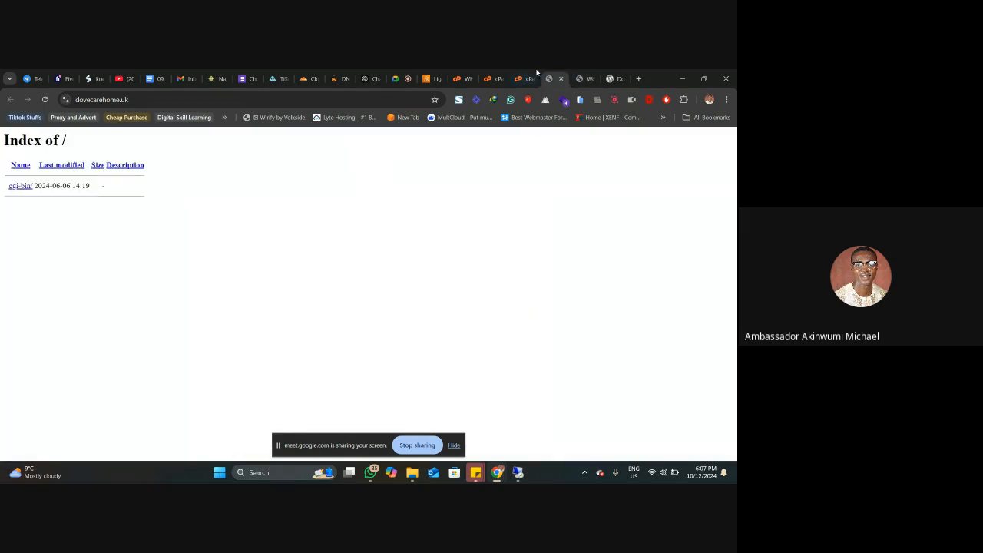
{"action": "left_click", "coordinate": [523, 71]}
{"action": "left_click", "coordinate": [491, 78]}
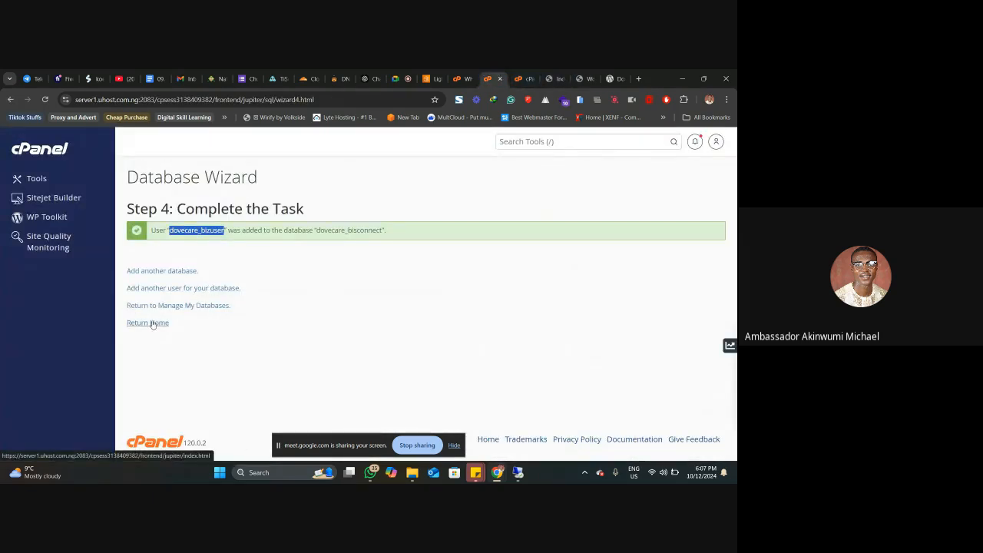
{"action": "left_click", "coordinate": [151, 322]}
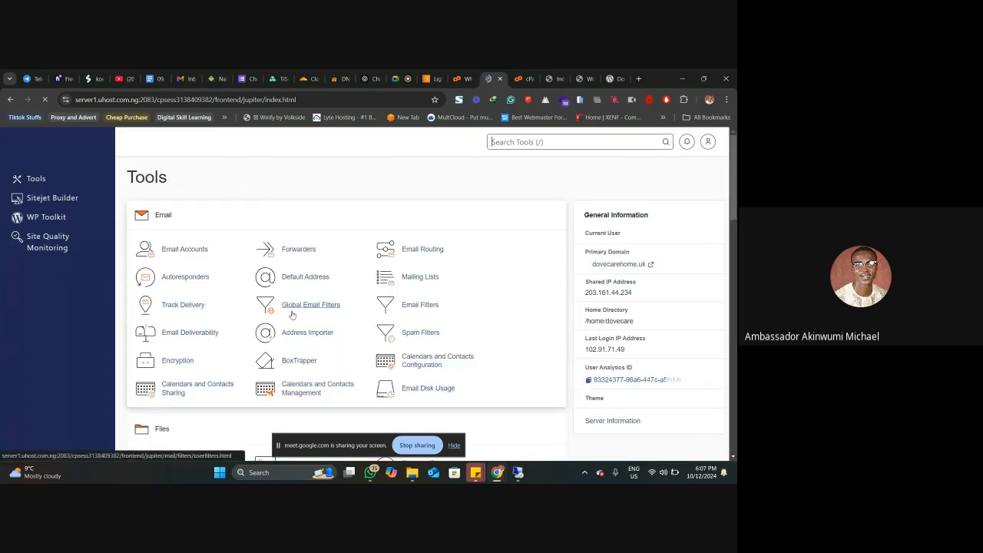
{"action": "scroll", "coordinate": [239, 335], "scroll_direction": "down", "scroll_amount": 3}
{"action": "scroll", "coordinate": [239, 335], "scroll_direction": "down", "scroll_amount": 2}
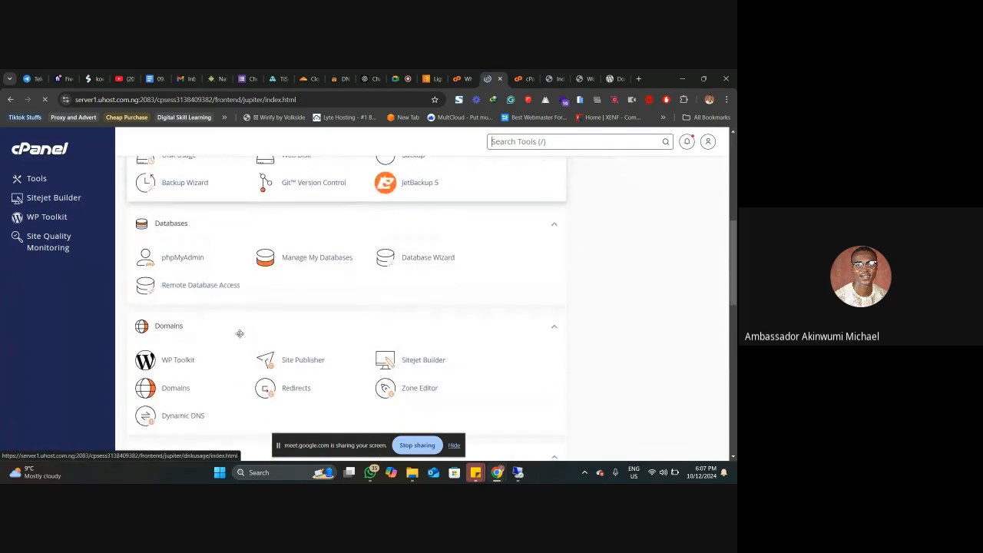
{"action": "left_click", "coordinate": [326, 262]}
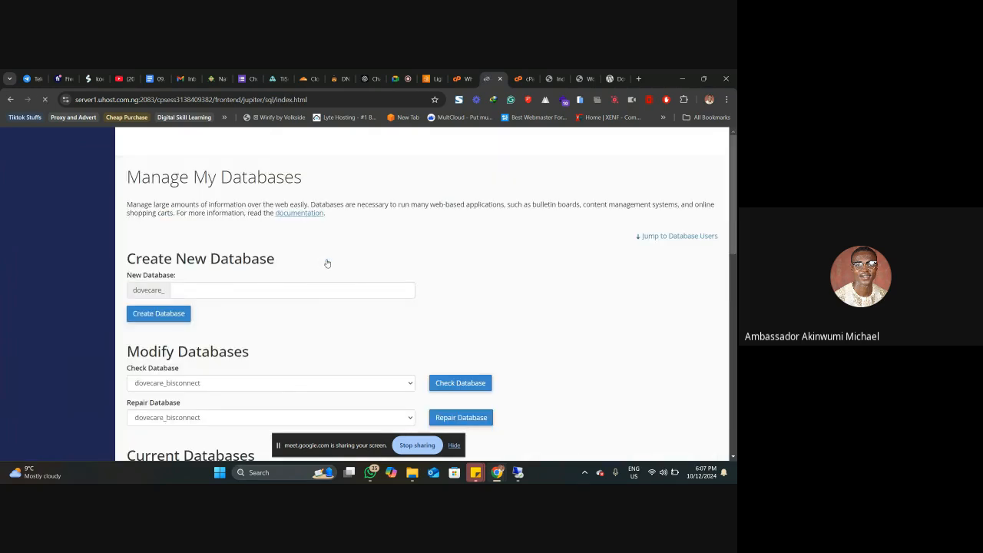
Step: Examine the Current Databases list for the dovecare_bisconnect database, its privileged user and its available actions
{"action": "scroll", "coordinate": [329, 264], "scroll_direction": "down", "scroll_amount": 3}
{"action": "scroll", "coordinate": [299, 265], "scroll_direction": "up", "scroll_amount": 3}
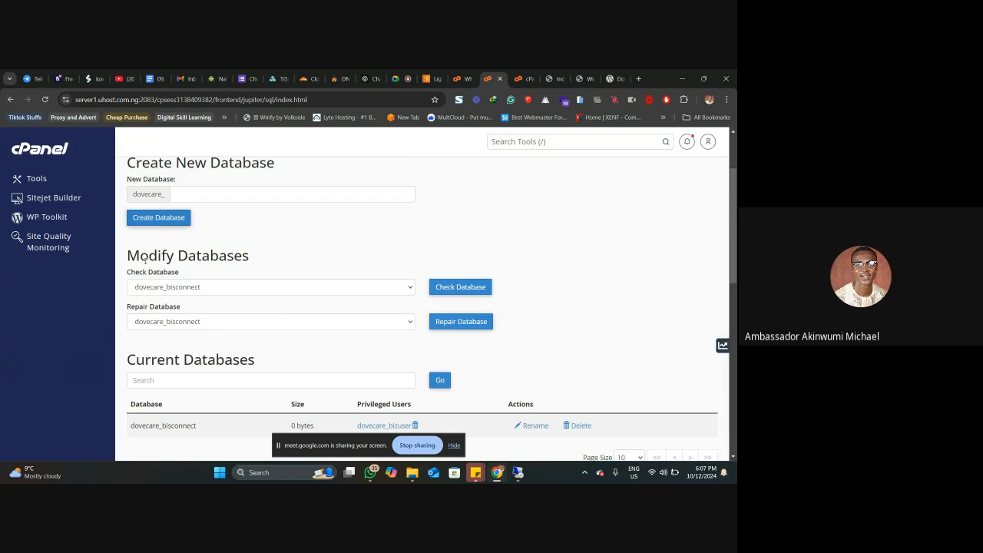
{"action": "scroll", "coordinate": [192, 287], "scroll_direction": "down", "scroll_amount": 2}
{"action": "scroll", "coordinate": [200, 279], "scroll_direction": "up", "scroll_amount": 2}
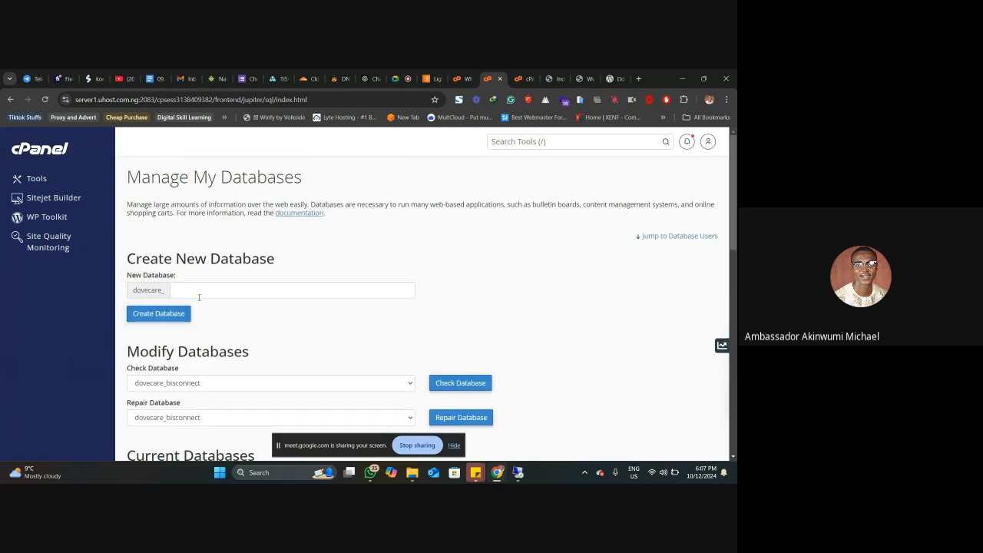
{"action": "scroll", "coordinate": [200, 301], "scroll_direction": "down", "scroll_amount": 3}
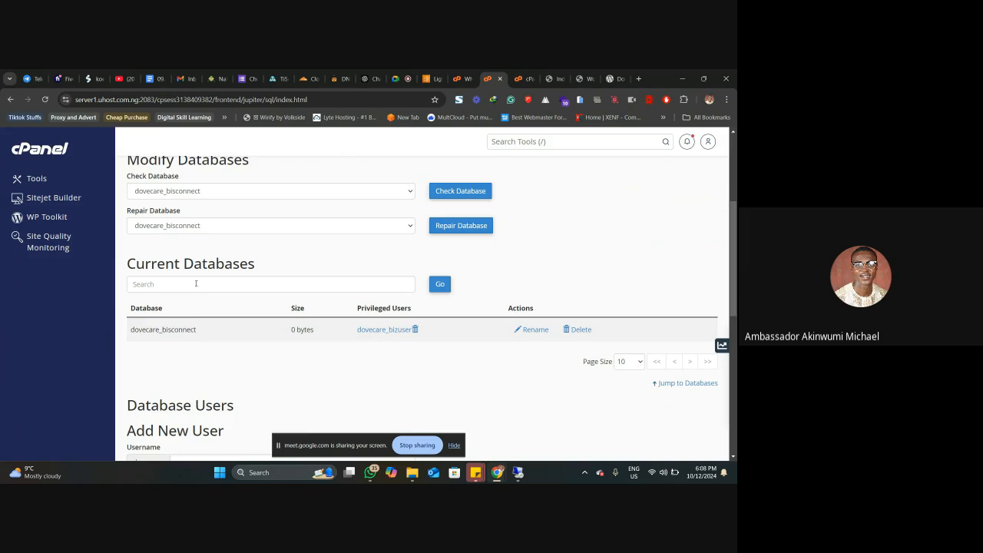
{"action": "scroll", "coordinate": [196, 283], "scroll_direction": "down", "scroll_amount": 1}
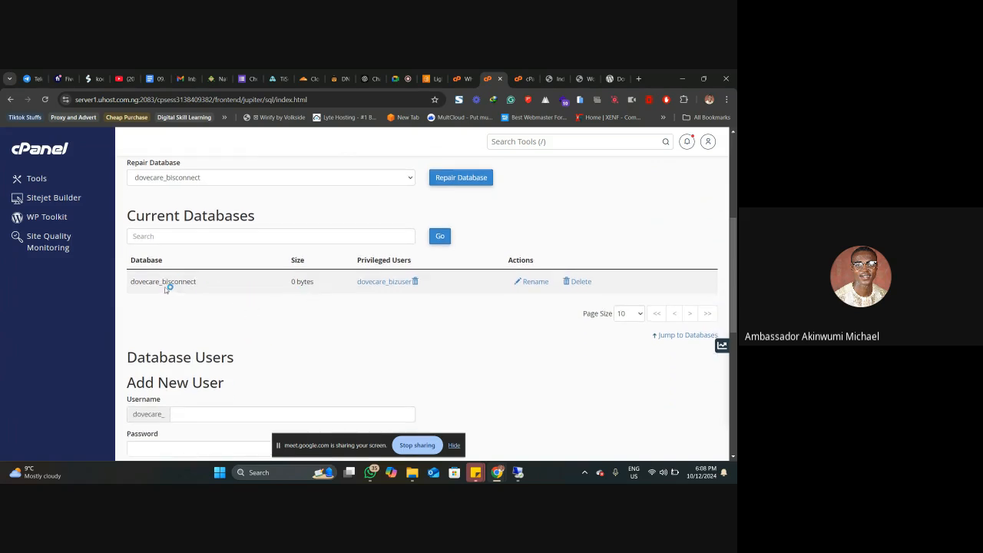
{"action": "double_click", "coordinate": [165, 282]}
{"action": "left_click", "coordinate": [211, 287]}
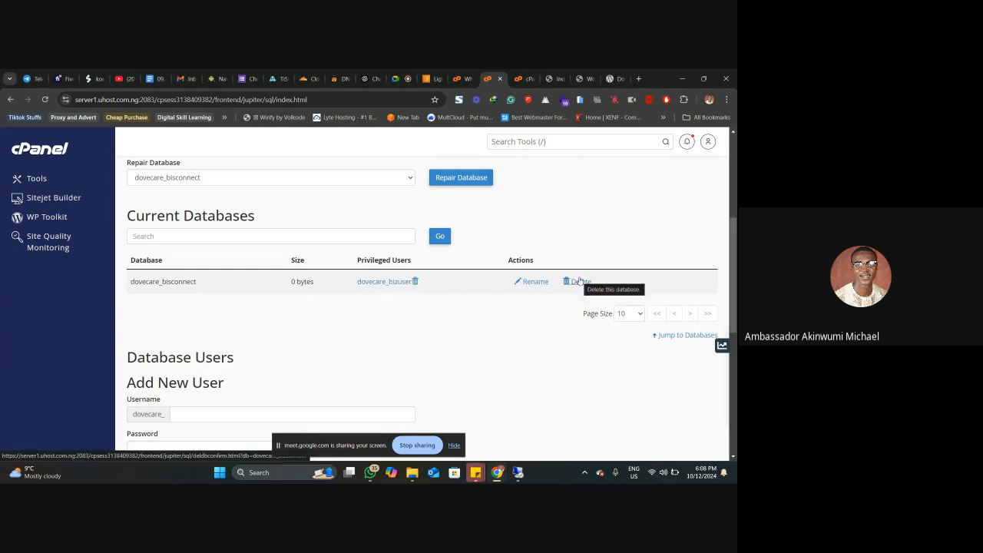
Step: Examine the Add New User, Add User To Database and Current Users sections of Manage My Databases
{"action": "scroll", "coordinate": [580, 283], "scroll_direction": "down", "scroll_amount": 3}
{"action": "scroll", "coordinate": [509, 296], "scroll_direction": "down", "scroll_amount": 2}
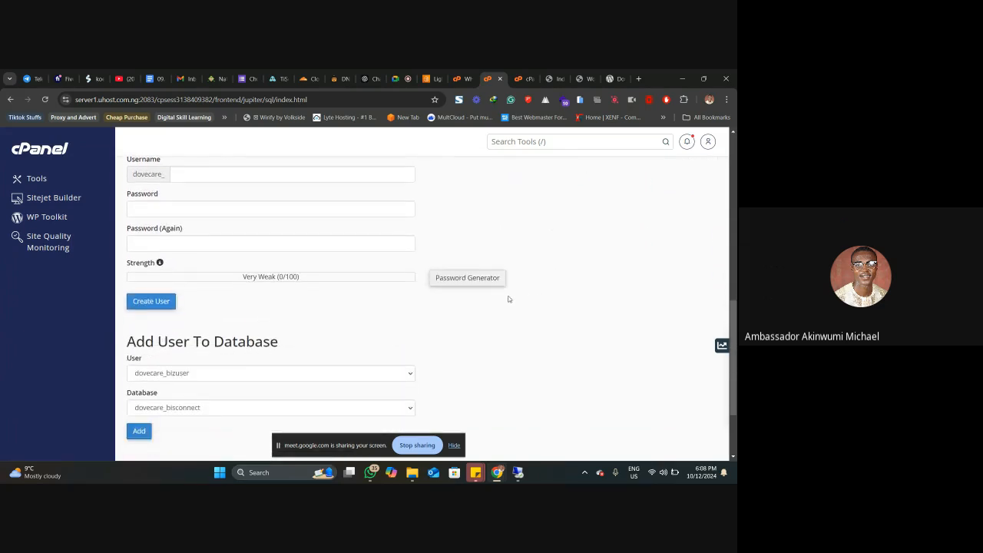
{"action": "scroll", "coordinate": [459, 302], "scroll_direction": "up", "scroll_amount": 1}
{"action": "left_click", "coordinate": [220, 222]}
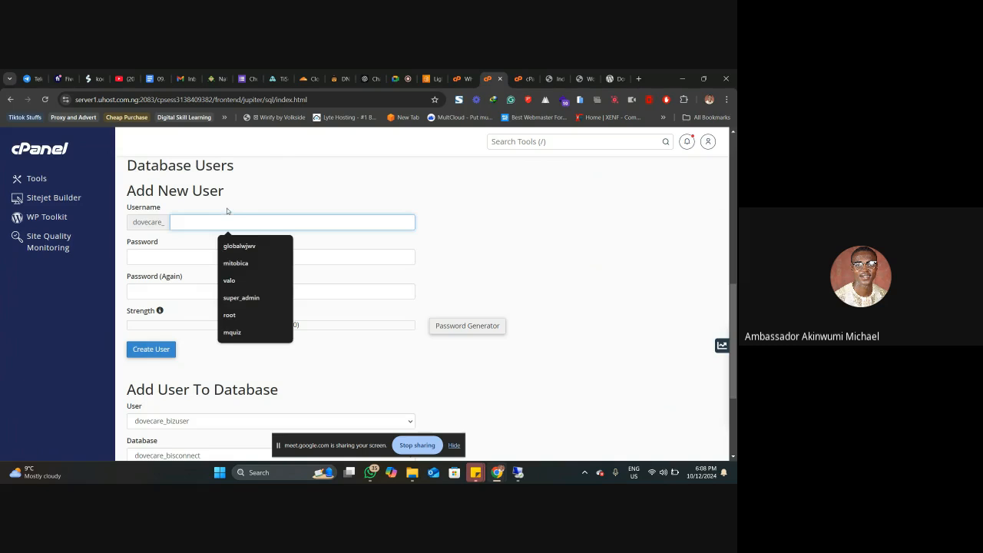
{"action": "left_click", "coordinate": [228, 205]}
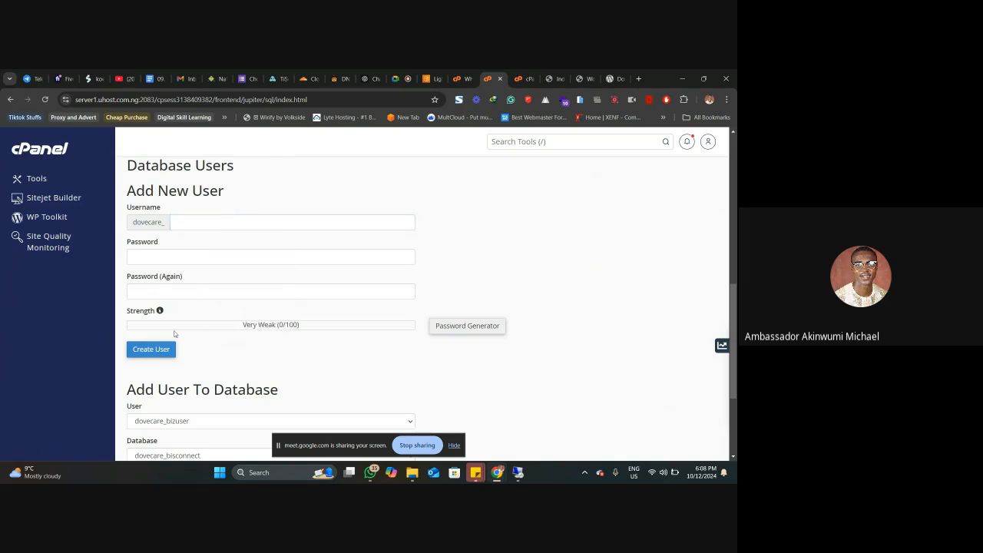
{"action": "scroll", "coordinate": [314, 347], "scroll_direction": "down", "scroll_amount": 2}
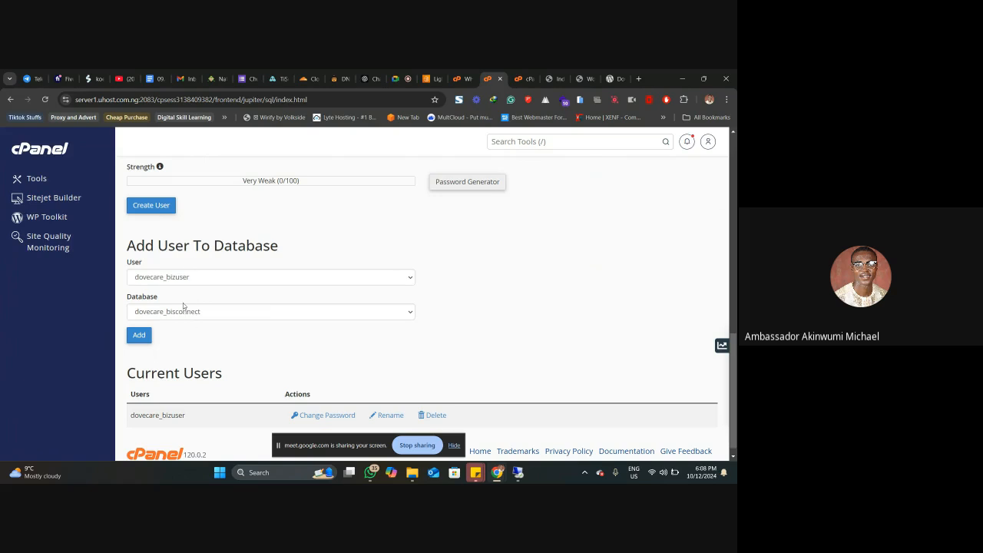
{"action": "scroll", "coordinate": [183, 304], "scroll_direction": "down", "scroll_amount": 1}
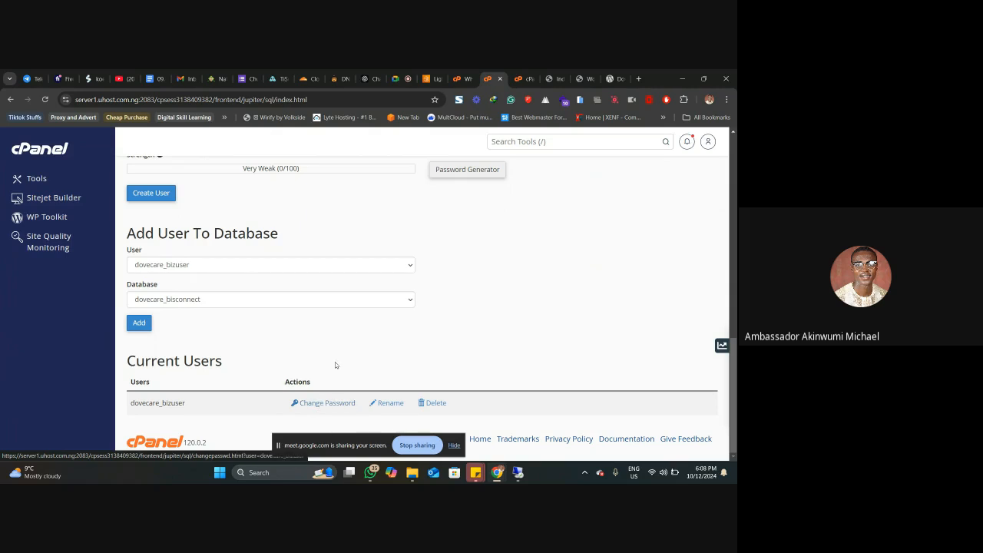
{"action": "scroll", "coordinate": [334, 364], "scroll_direction": "up", "scroll_amount": 3}
{"action": "scroll", "coordinate": [334, 363], "scroll_direction": "up", "scroll_amount": 5}
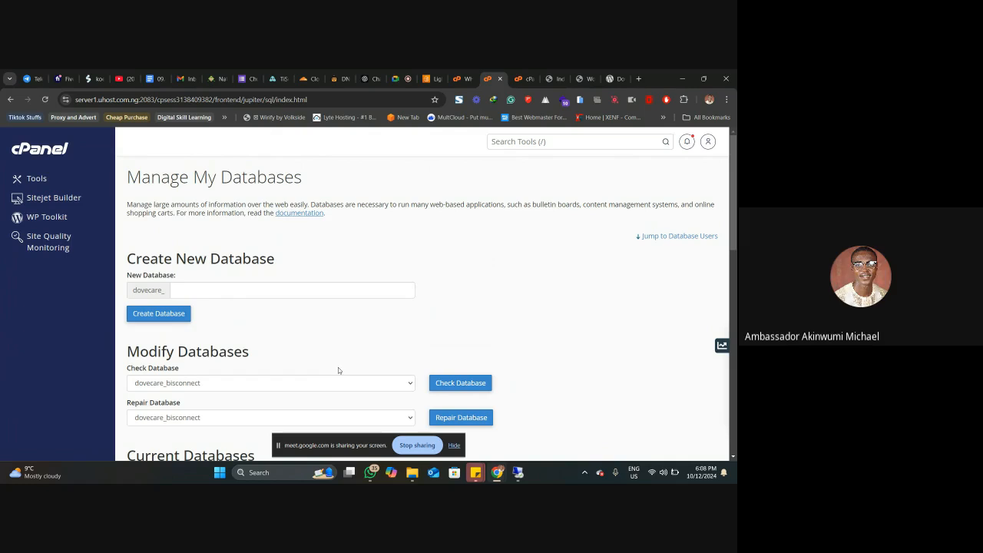
Step: Submit the WordPress database connection details without saving the password in the browser, and run the installation
{"action": "left_click", "coordinate": [584, 77]}
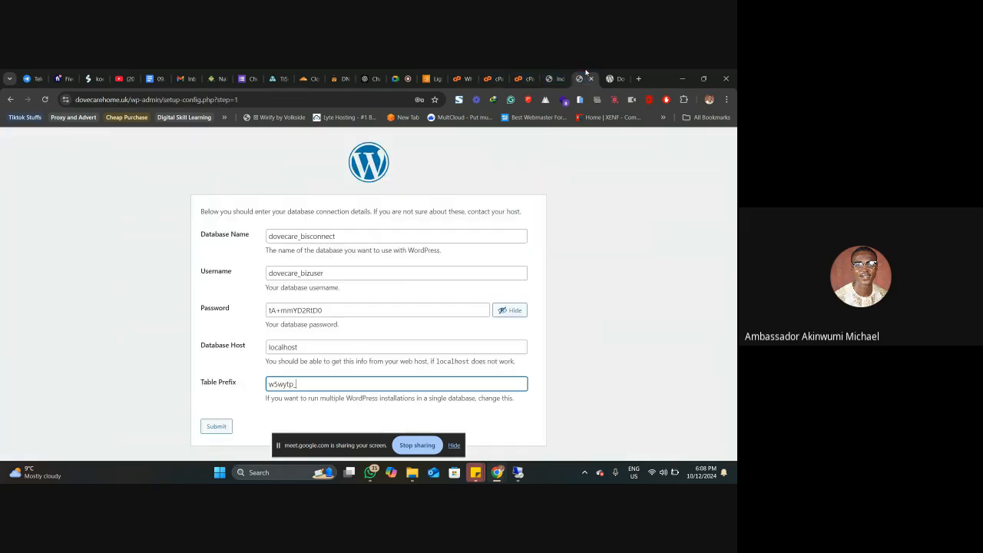
{"action": "left_click", "coordinate": [215, 427]}
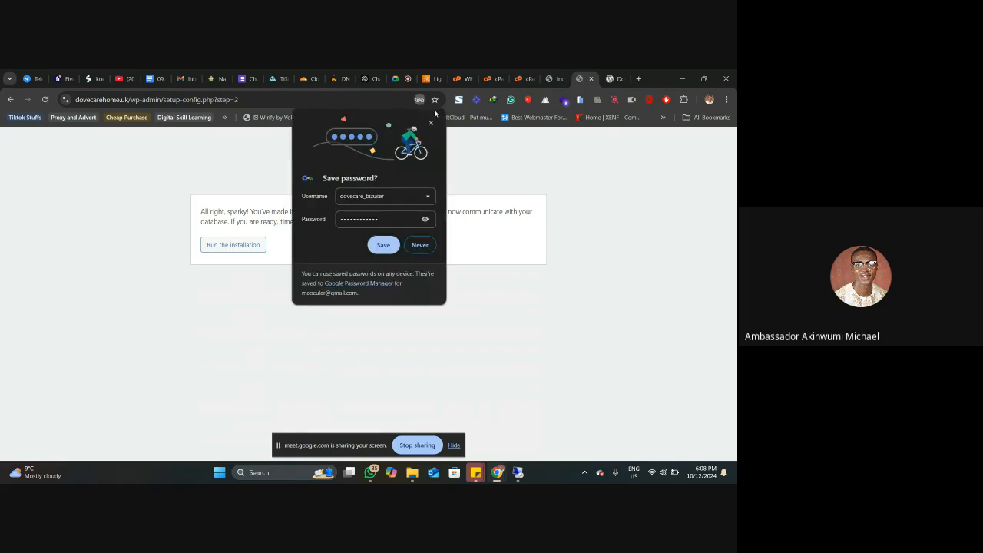
{"action": "left_click", "coordinate": [431, 122]}
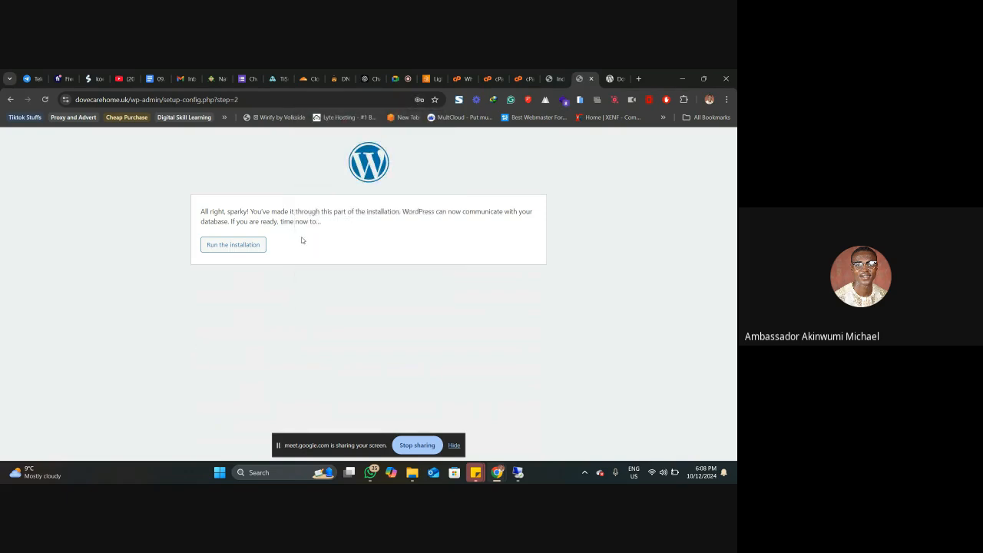
{"action": "left_click", "coordinate": [232, 248]}
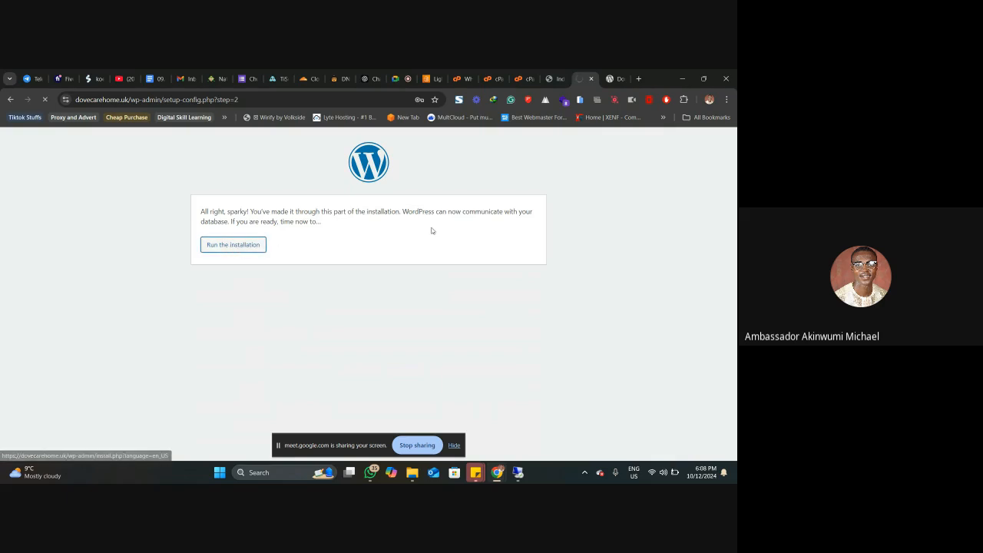
Step: Fill in the WordPress installation form with site title Demo Class, username jajaofopobo, a strong account password and the administrator's e-mail
{"action": "scroll", "coordinate": [414, 234], "scroll_direction": "down", "scroll_amount": 2}
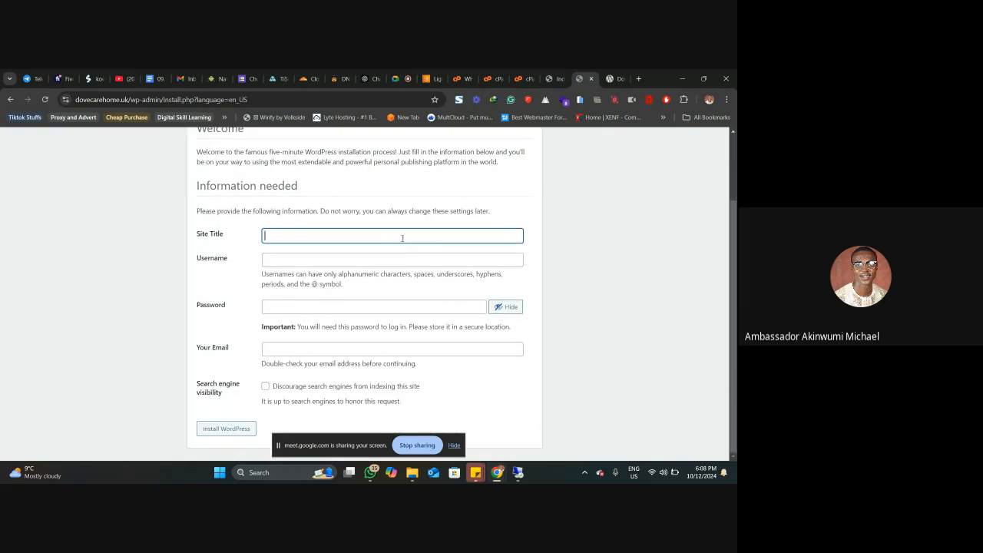
{"action": "left_click", "coordinate": [285, 238]}
{"action": "left_click", "coordinate": [323, 257]}
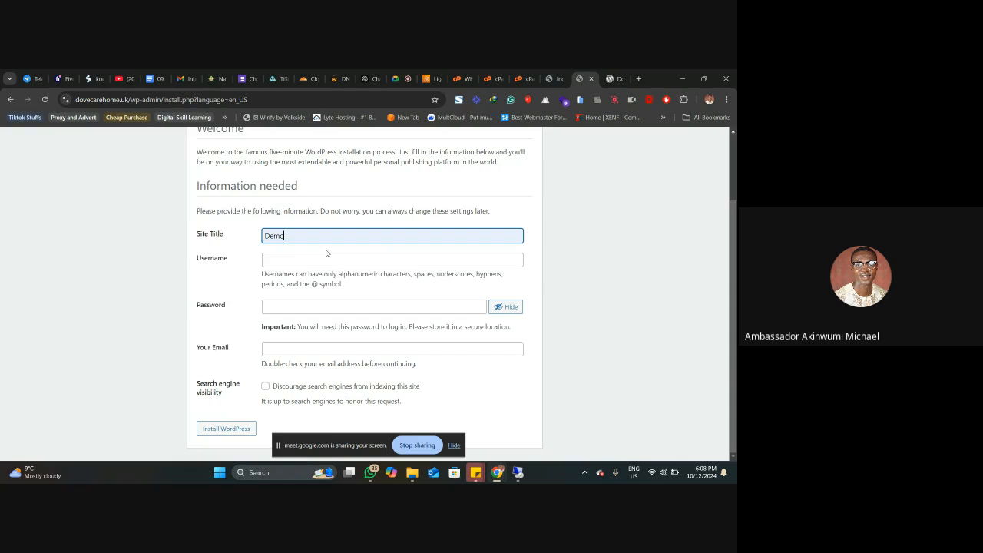
{"action": "type", "text": "Class"}
{"action": "left_click", "coordinate": [326, 255]}
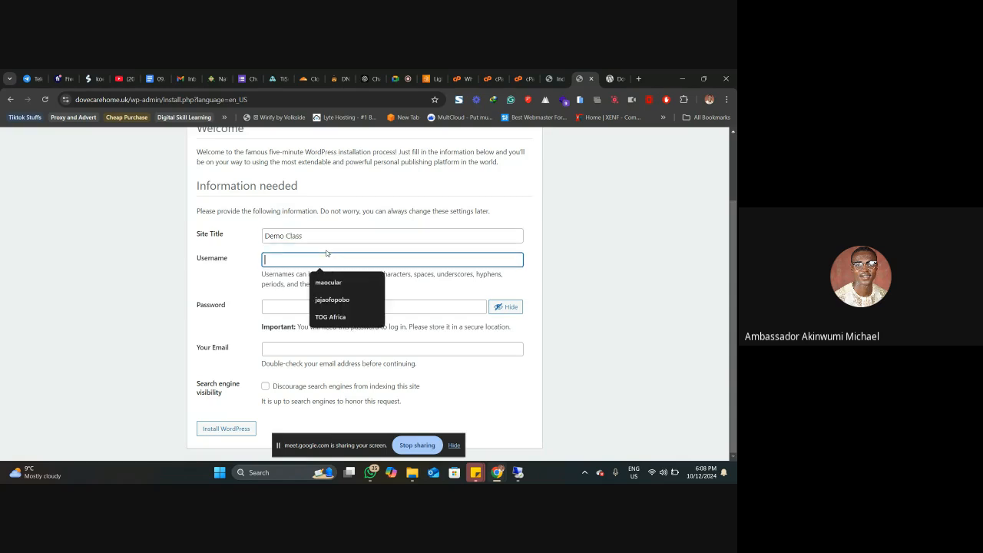
{"action": "left_click", "coordinate": [332, 299]}
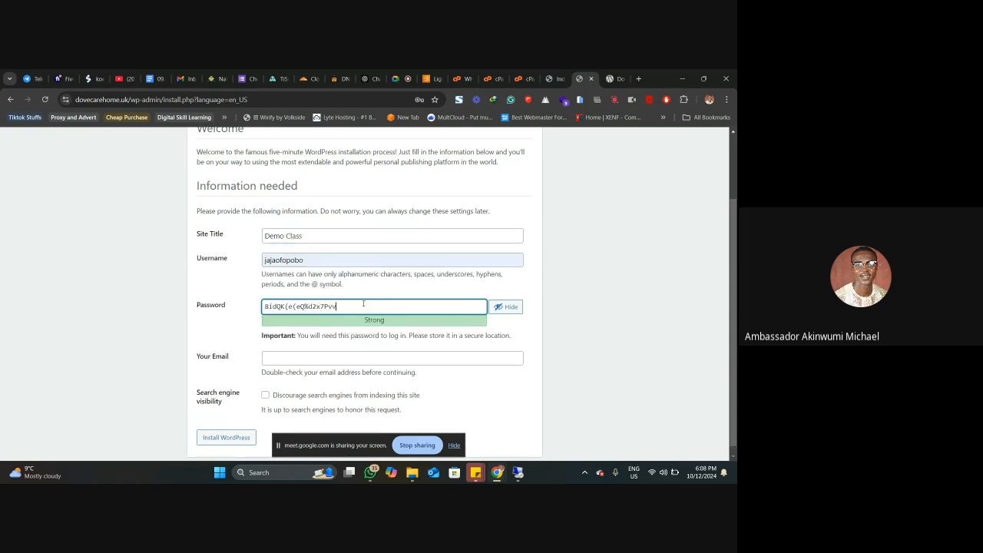
{"action": "scroll", "coordinate": [347, 338], "scroll_direction": "down", "scroll_amount": 1}
{"action": "left_click", "coordinate": [346, 350]}
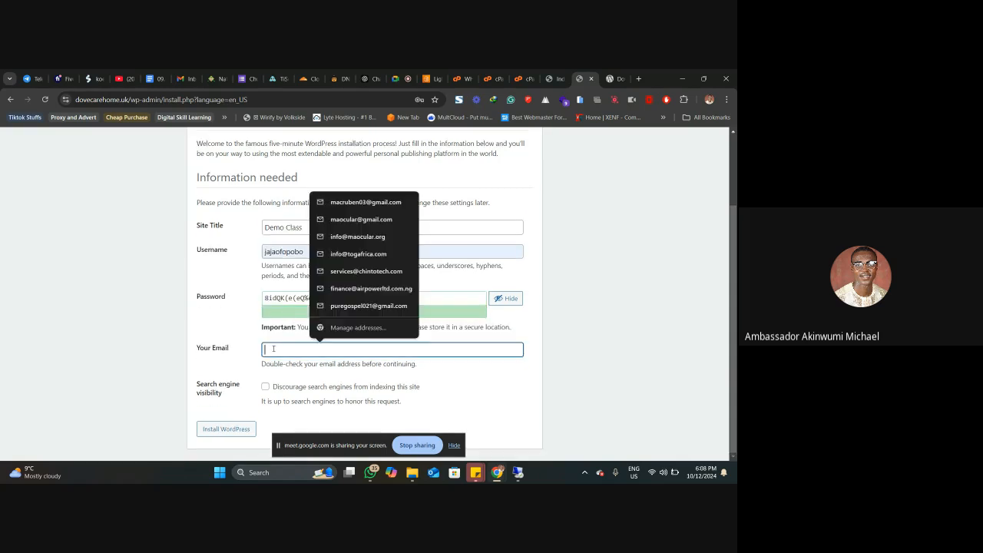
{"action": "left_click", "coordinate": [356, 220]}
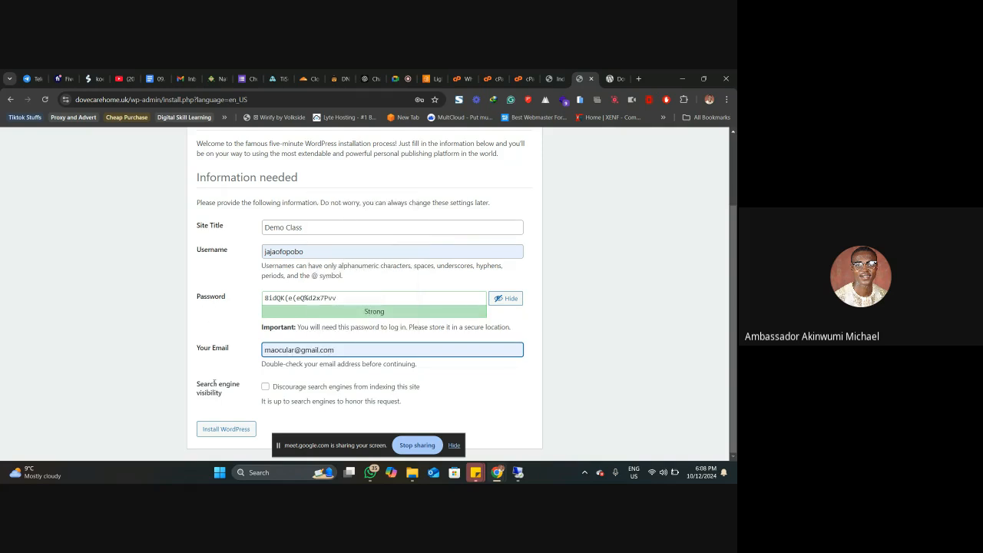
Step: Install WordPress with the entered site information and save the admin login in the browser's password manager
{"action": "left_click", "coordinate": [216, 431]}
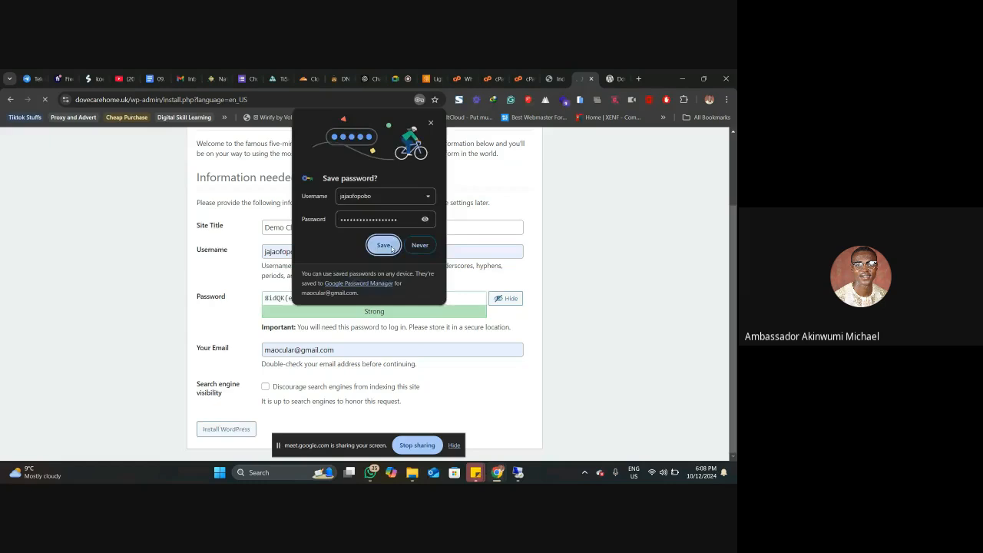
{"action": "left_click", "coordinate": [389, 245]}
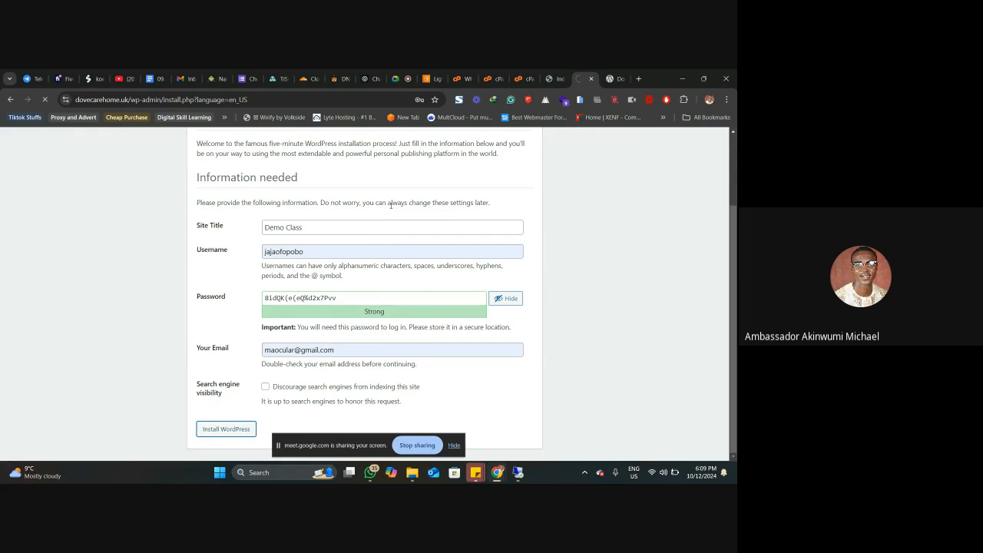
{"action": "scroll", "coordinate": [391, 206], "scroll_direction": "up", "scroll_amount": 2}
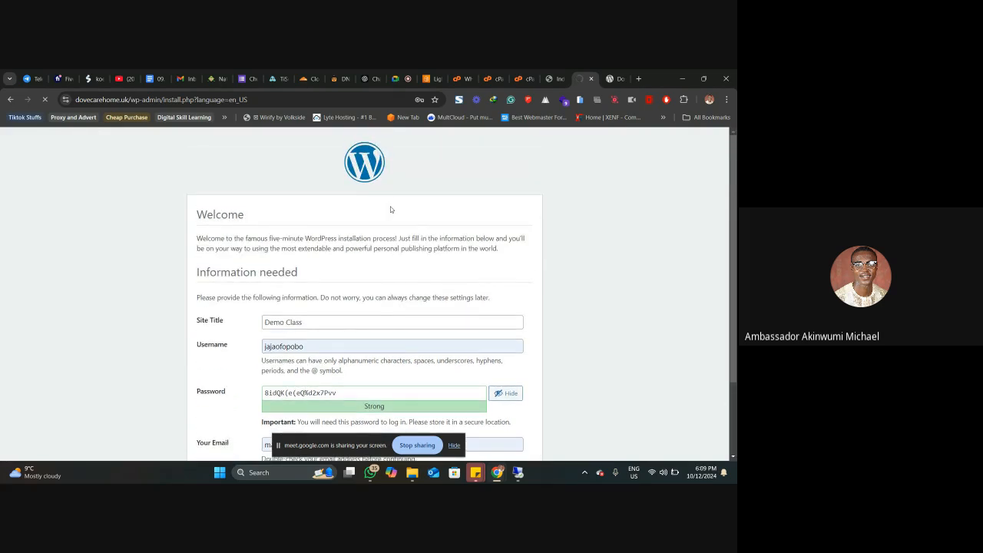
{"action": "scroll", "coordinate": [392, 209], "scroll_direction": "down", "scroll_amount": 2}
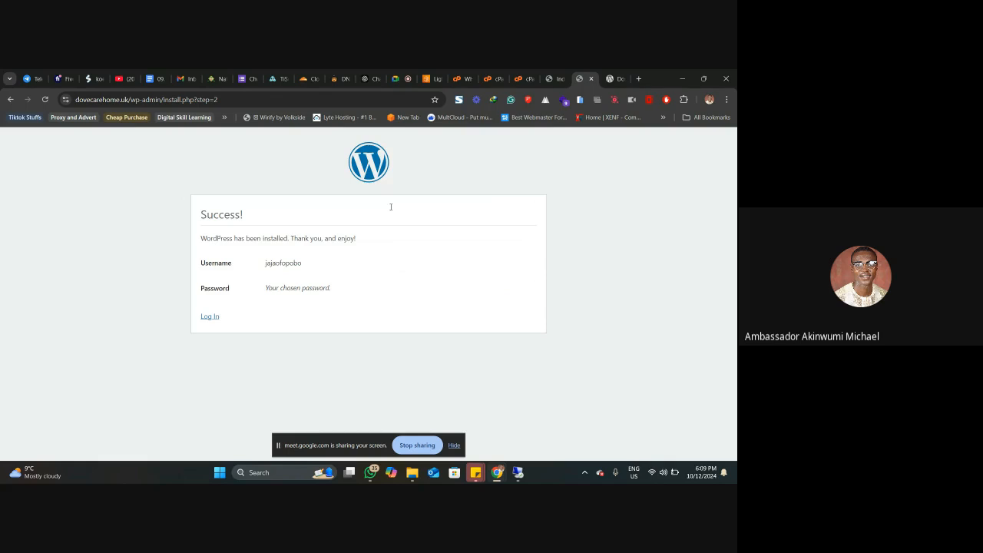
Step: Log in to the new site's WordPress dashboard with the saved credentials and Remember Me enabled
{"action": "left_click", "coordinate": [209, 317]}
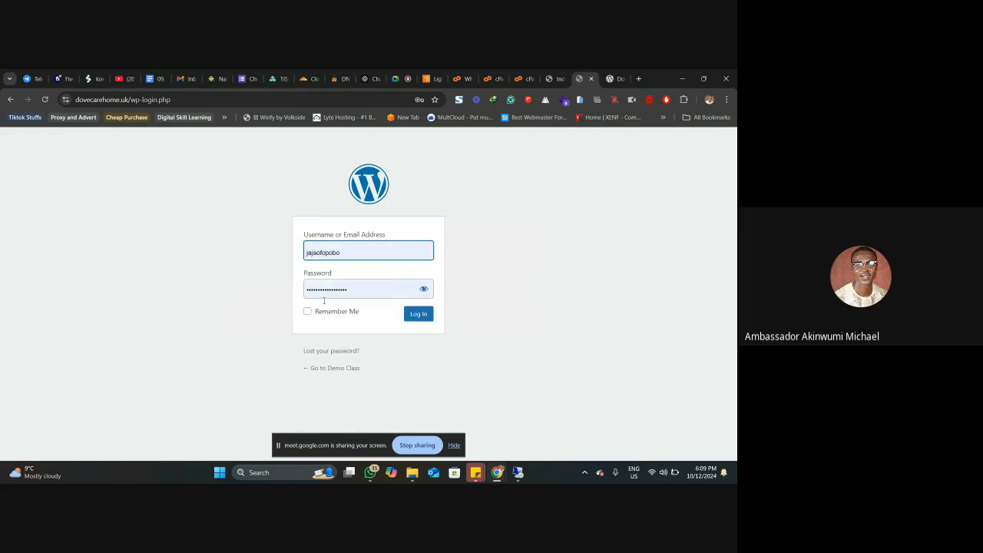
{"action": "left_click", "coordinate": [344, 311]}
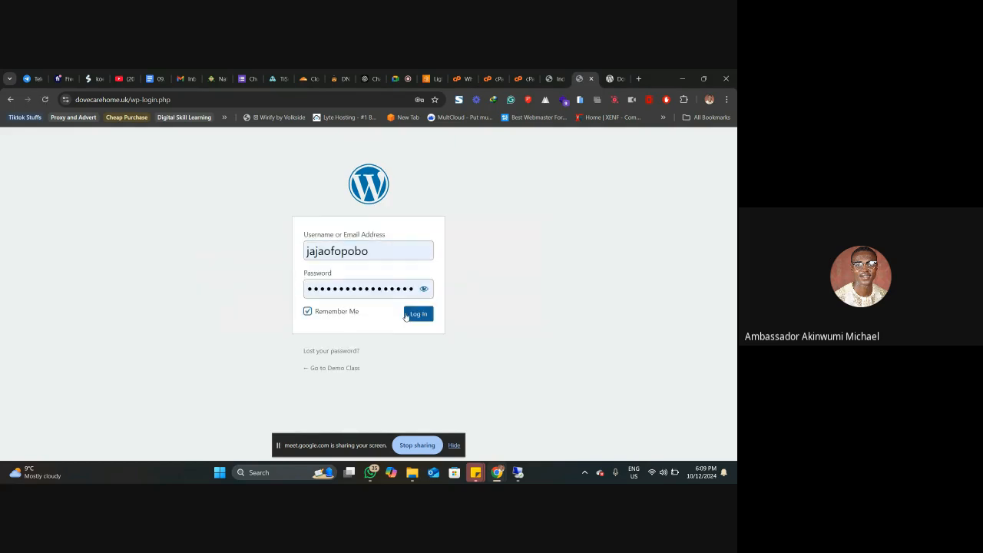
{"action": "left_click", "coordinate": [425, 317]}
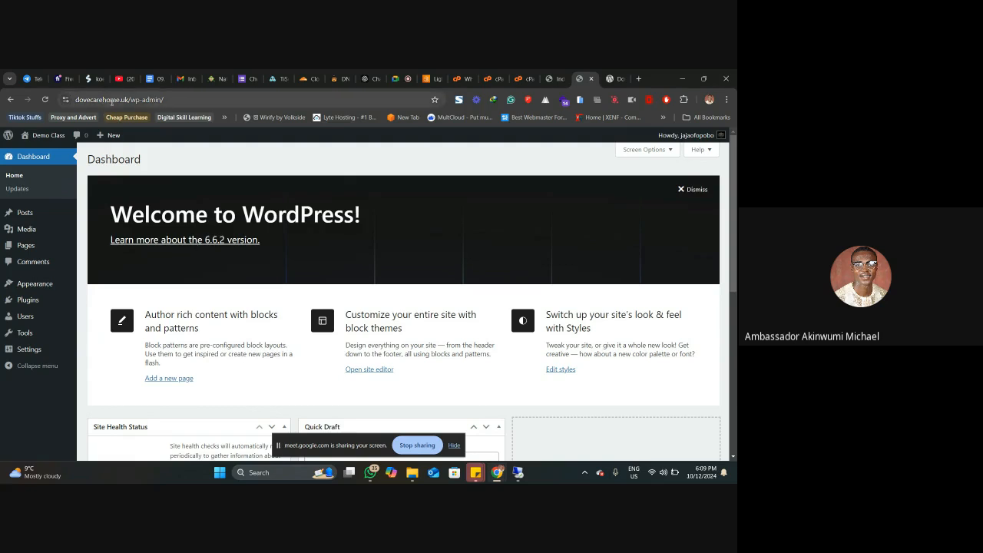
Step: Open the Demo Class site in a new tab and look through its homepage down to the footer
{"action": "right_click", "coordinate": [52, 136]}
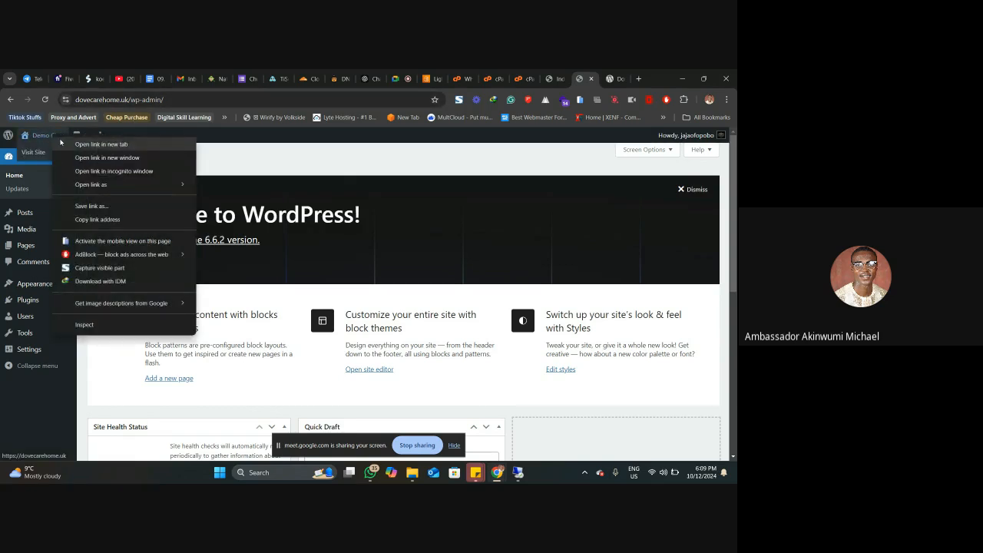
{"action": "left_click", "coordinate": [92, 141]}
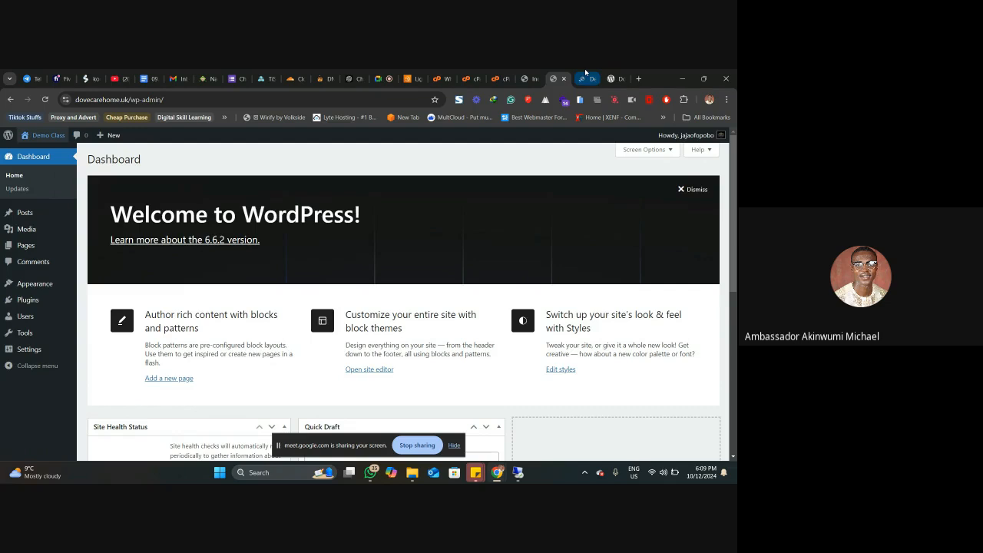
{"action": "left_click", "coordinate": [584, 70]}
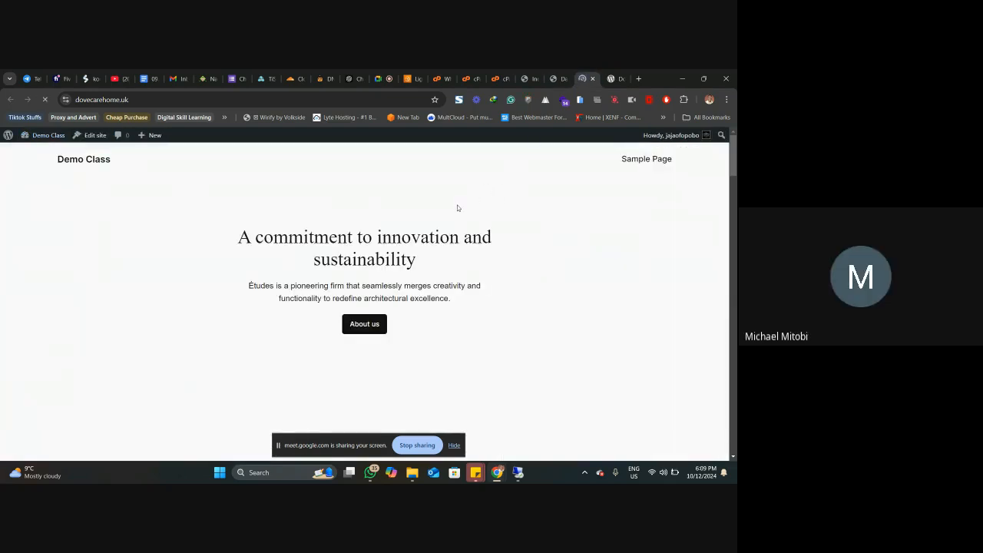
{"action": "scroll", "coordinate": [454, 219], "scroll_direction": "down", "scroll_amount": 2}
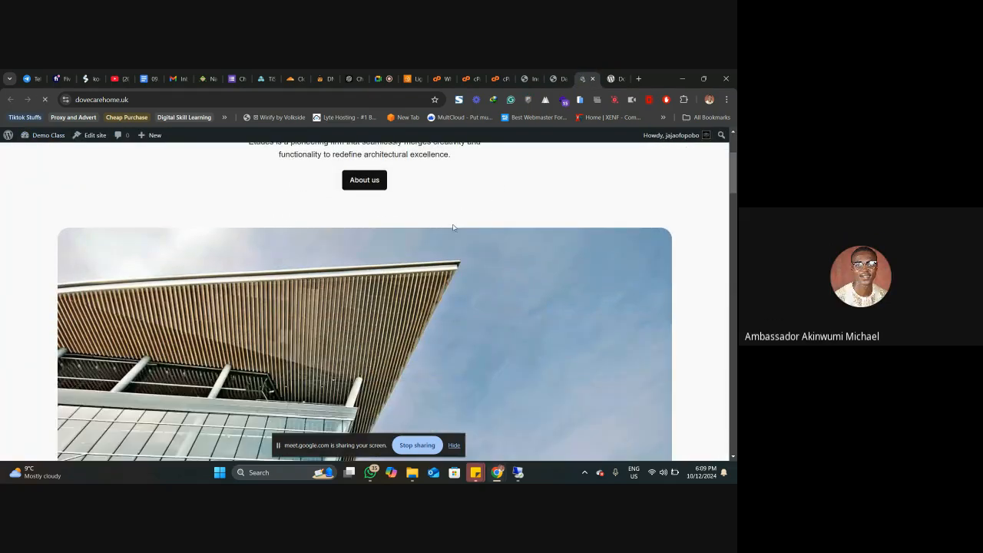
{"action": "scroll", "coordinate": [453, 227], "scroll_direction": "down", "scroll_amount": 8}
{"action": "scroll", "coordinate": [453, 227], "scroll_direction": "down", "scroll_amount": 12}
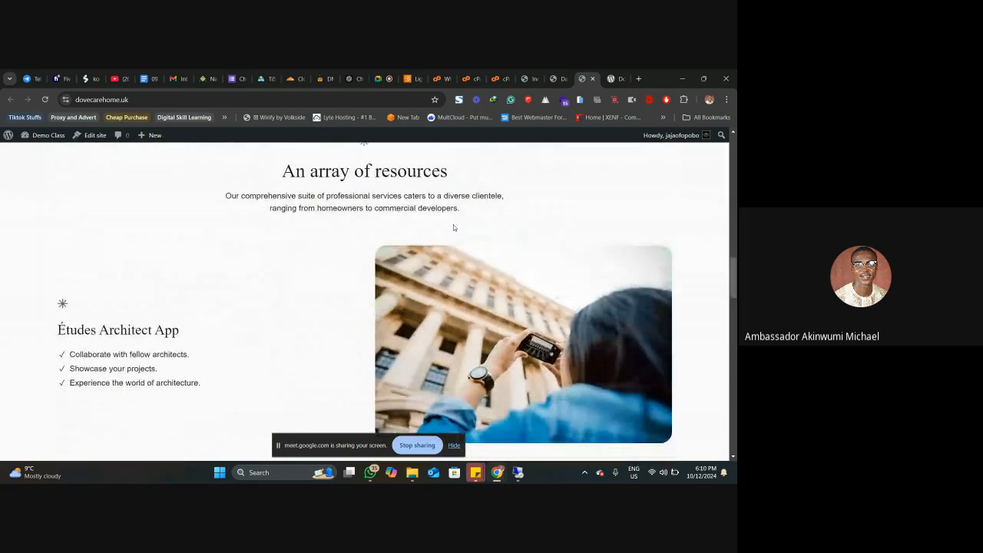
{"action": "scroll", "coordinate": [453, 228], "scroll_direction": "down", "scroll_amount": 10}
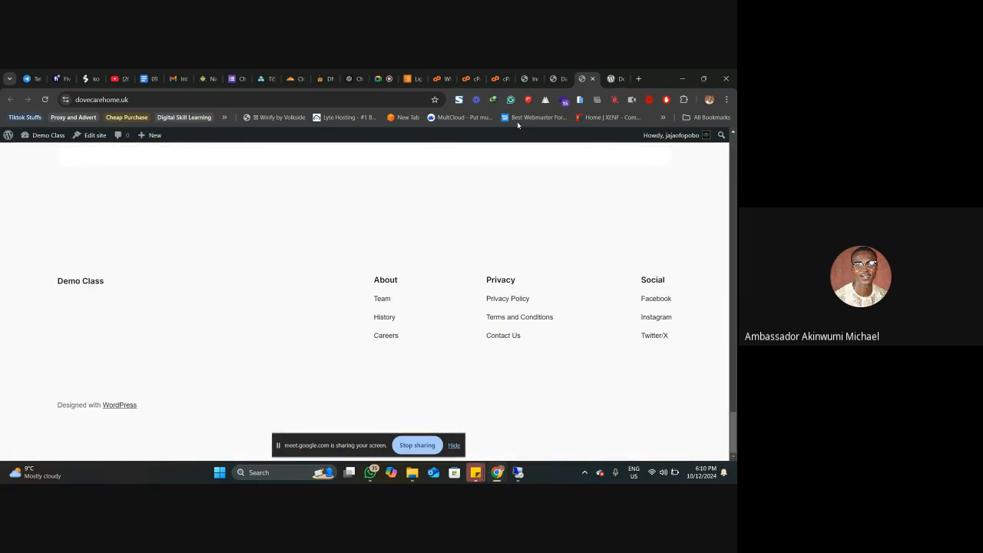
Step: Return to cPanel's home from Manage My Databases and search the tools for php
{"action": "left_click", "coordinate": [472, 79]}
{"action": "left_click", "coordinate": [477, 75]}
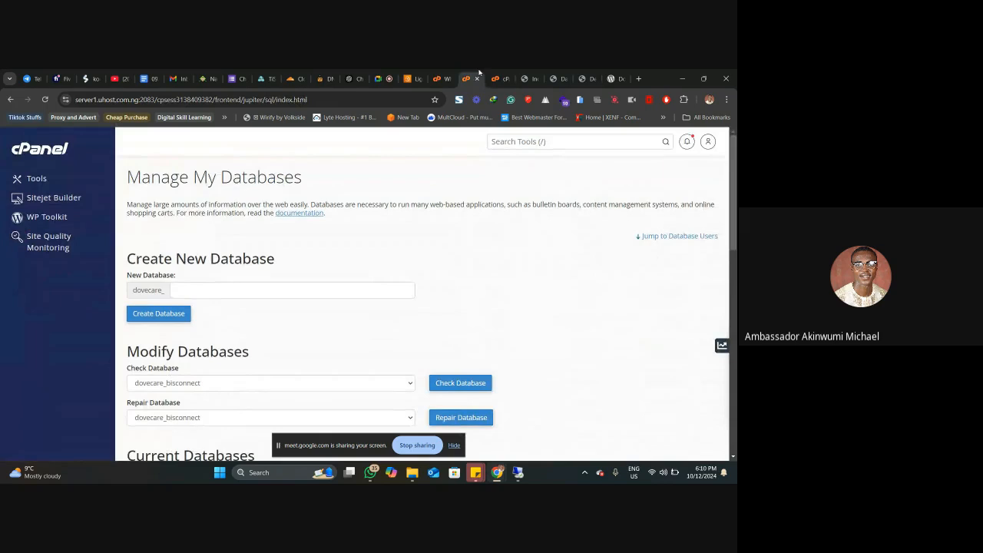
{"action": "left_click", "coordinate": [37, 152]}
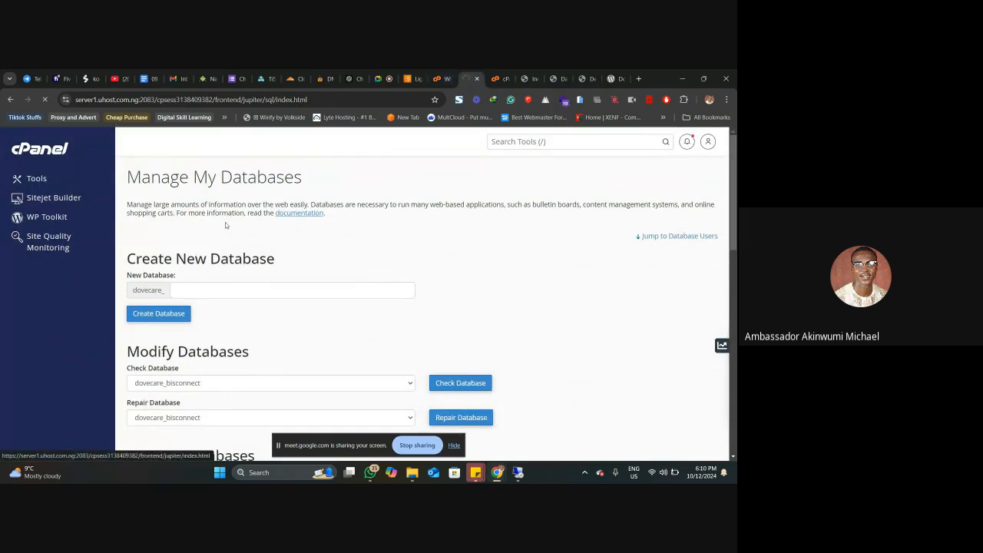
{"action": "left_click", "coordinate": [518, 141]}
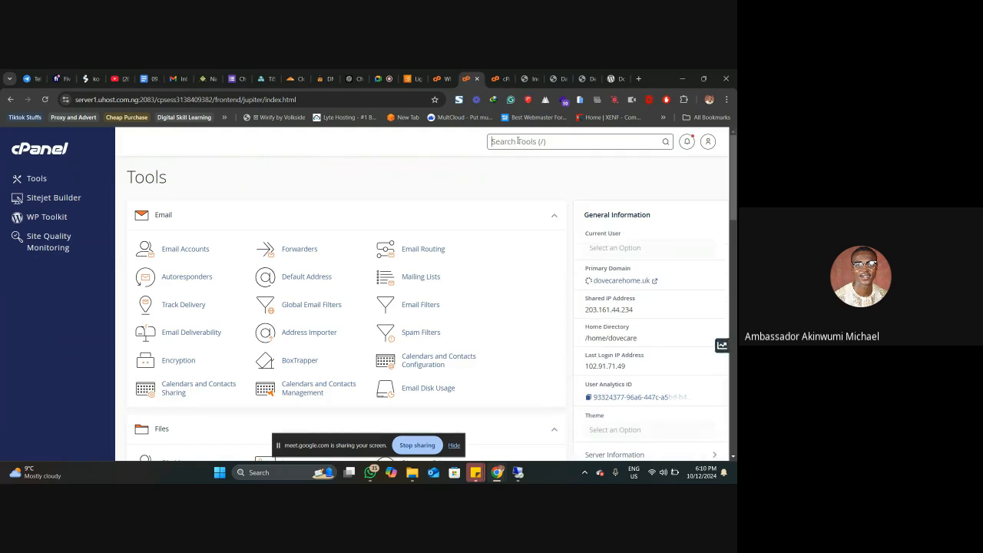
{"action": "type", "text": "php"}
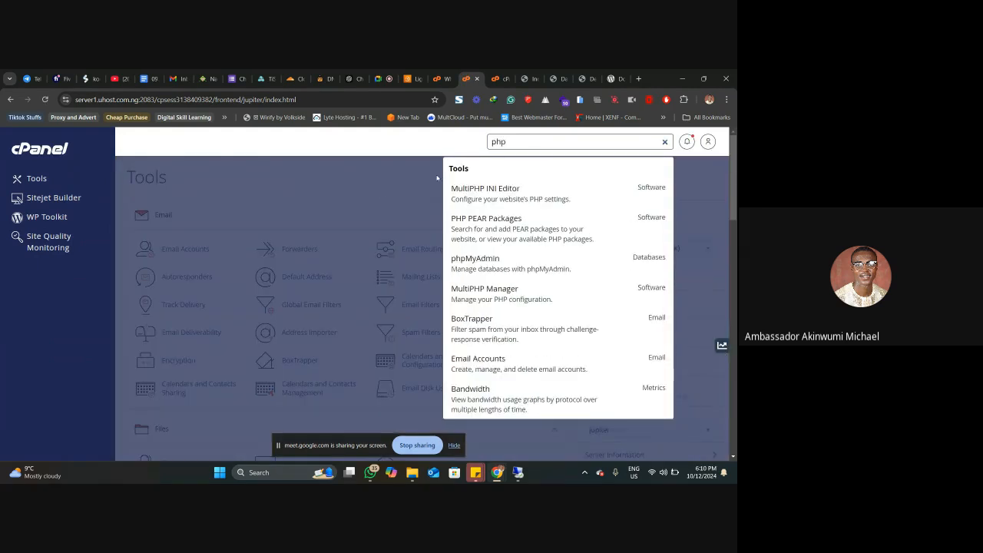
{"action": "left_click", "coordinate": [437, 178]}
Step: Open phpMyAdmin from cPanel's Databases tools and show the tables of the dovecare_bisconnect database
{"action": "scroll", "coordinate": [379, 191], "scroll_direction": "down", "scroll_amount": 4}
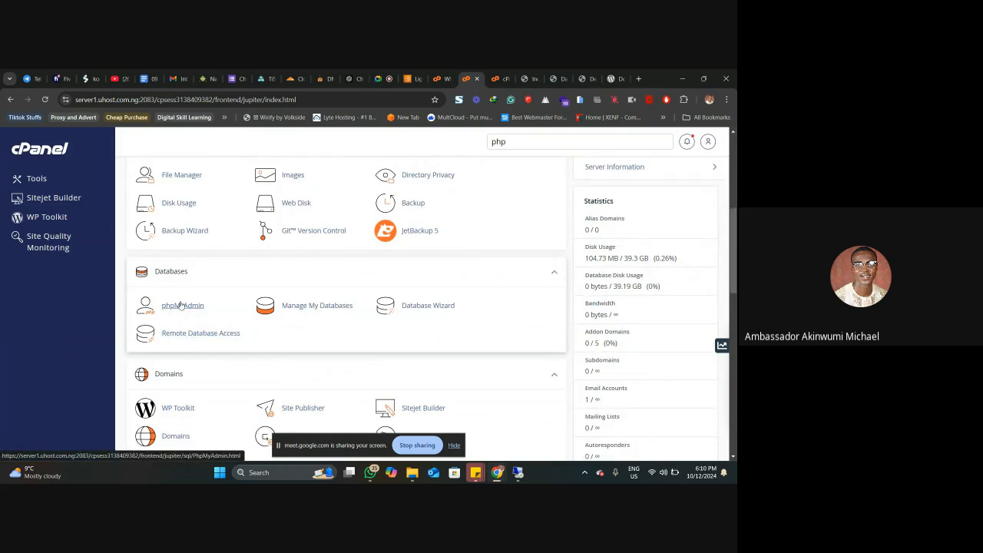
{"action": "left_click", "coordinate": [181, 306]}
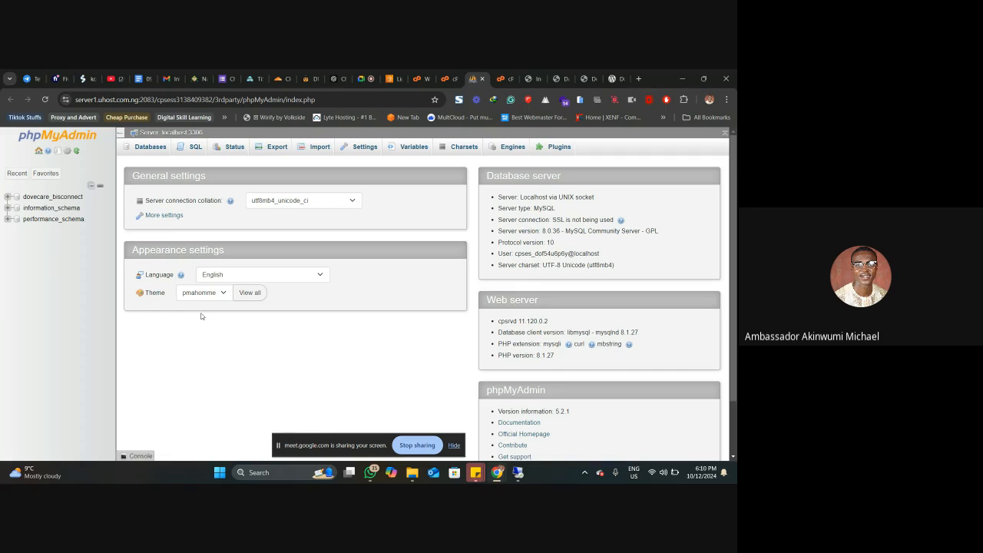
{"action": "left_click", "coordinate": [43, 197]}
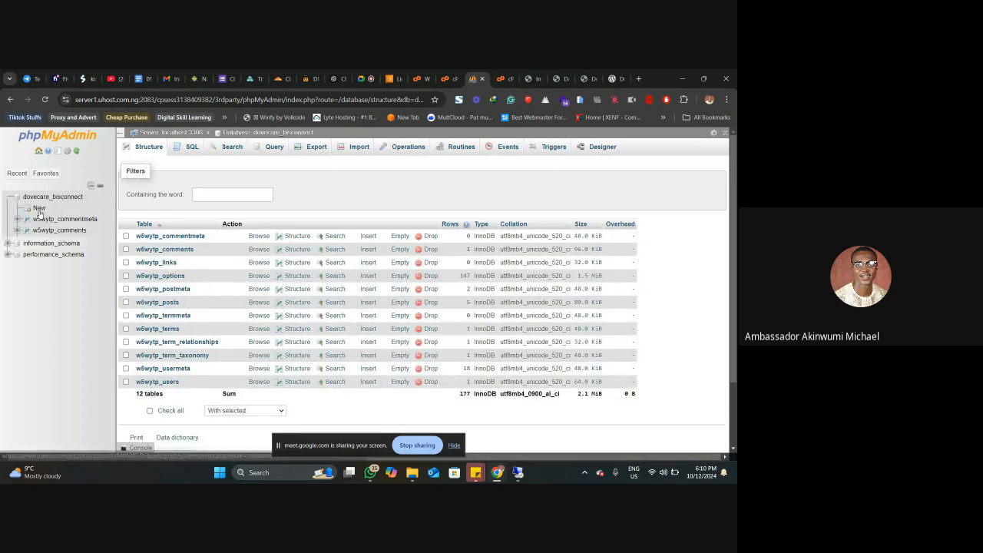
Step: Look through the dovecare_bisconnect tables in phpMyAdmin and display the server's list of databases
{"action": "scroll", "coordinate": [197, 268], "scroll_direction": "down", "scroll_amount": 2}
{"action": "scroll", "coordinate": [197, 268], "scroll_direction": "up", "scroll_amount": 2}
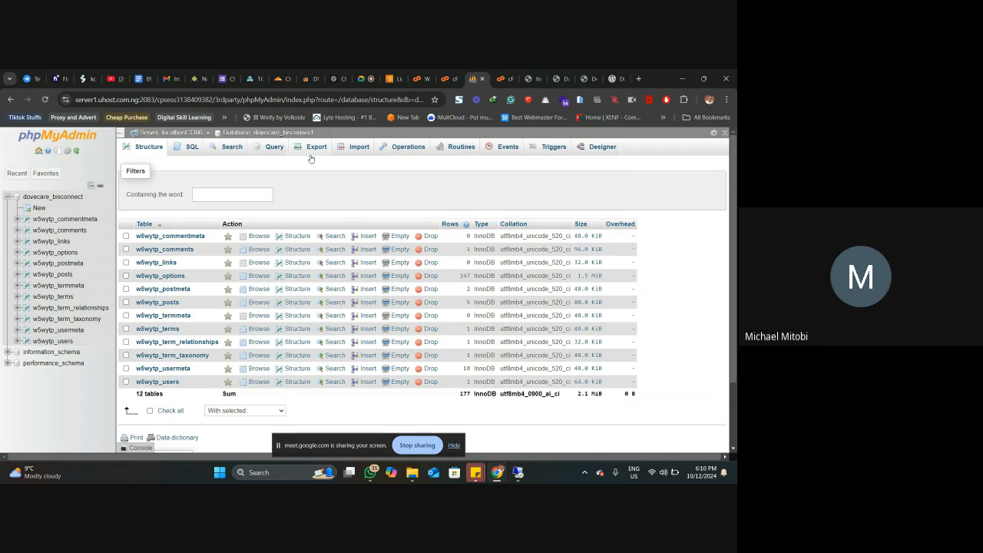
{"action": "left_click", "coordinate": [191, 145]}
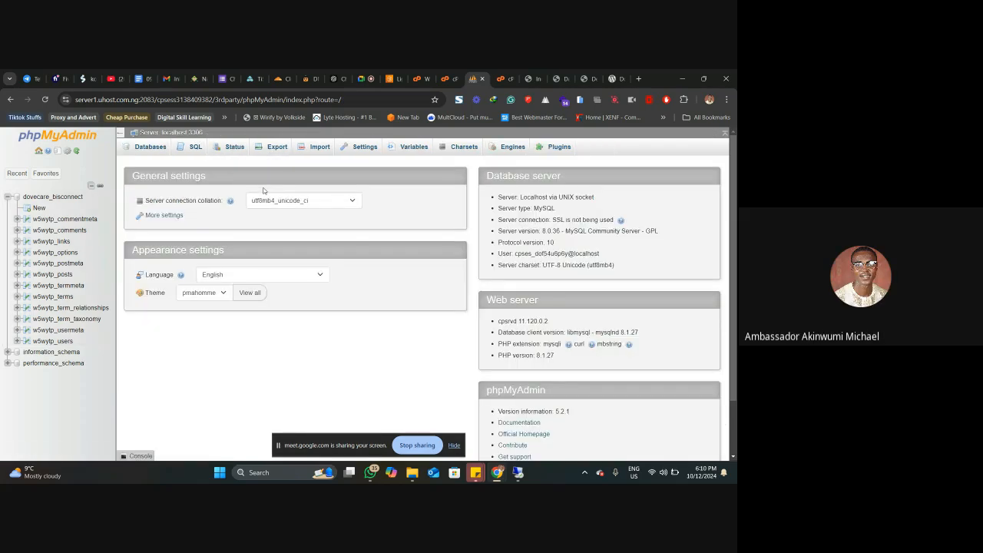
{"action": "left_click", "coordinate": [149, 148]}
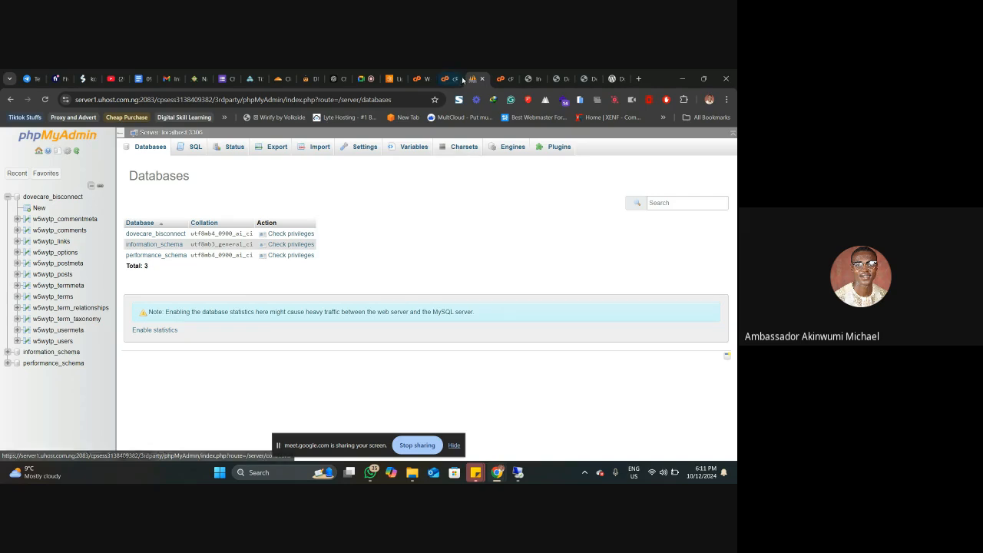
Step: Switch to the Google Meet call, mute the microphone briefly and unmute it
{"action": "left_click", "coordinate": [362, 78]}
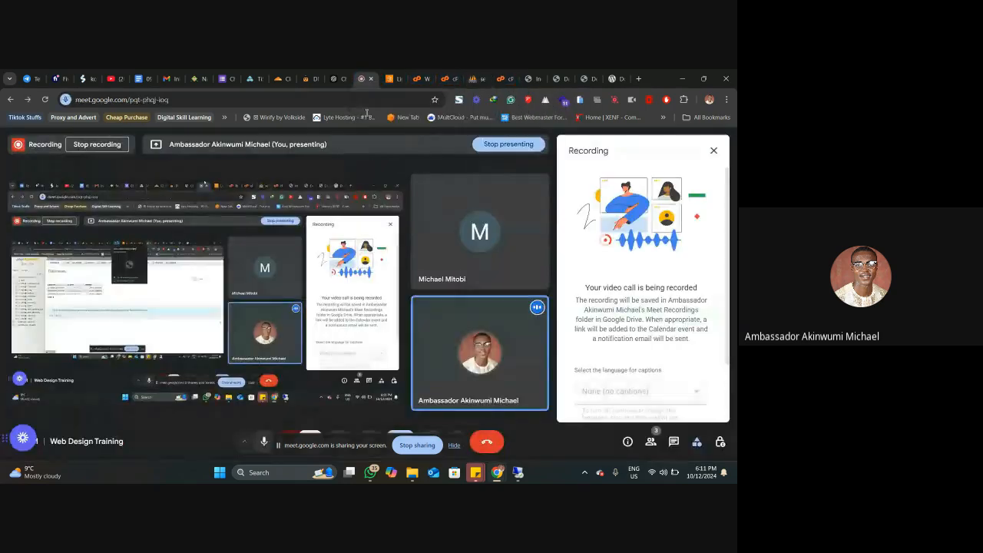
{"action": "left_click", "coordinate": [261, 441]}
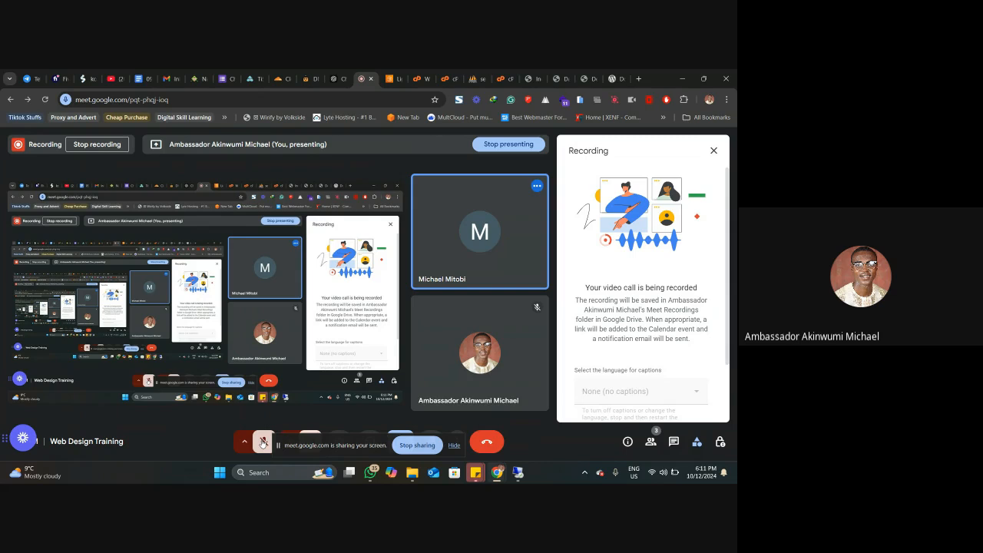
{"action": "left_click", "coordinate": [262, 442]}
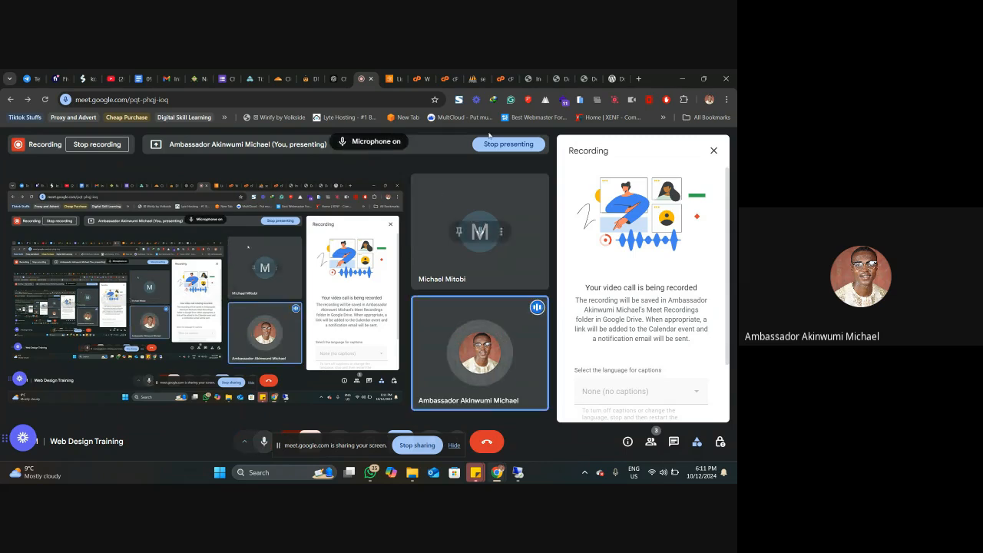
Step: Look over the open dovecarehome.uk pages, the WordPress dashboard and the site's directory index
{"action": "left_click", "coordinate": [571, 74]}
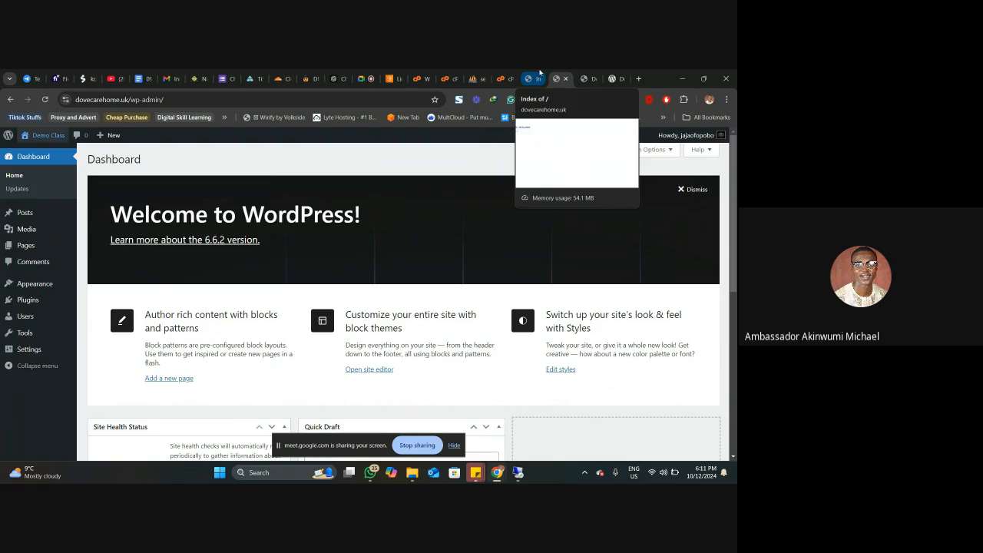
{"action": "left_click", "coordinate": [541, 74]}
{"action": "left_click", "coordinate": [558, 73]}
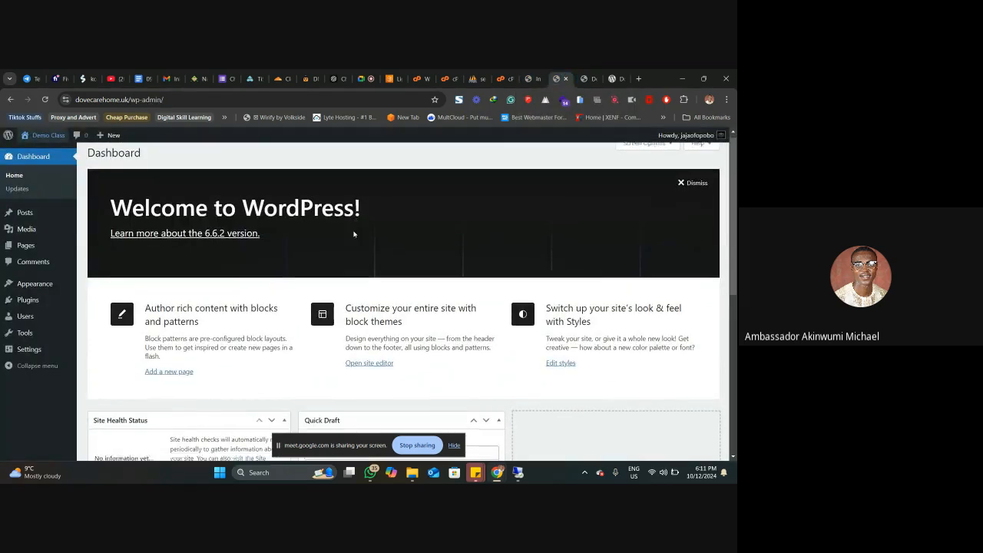
{"action": "scroll", "coordinate": [376, 215], "scroll_direction": "down", "scroll_amount": 2}
{"action": "left_click", "coordinate": [531, 77]}
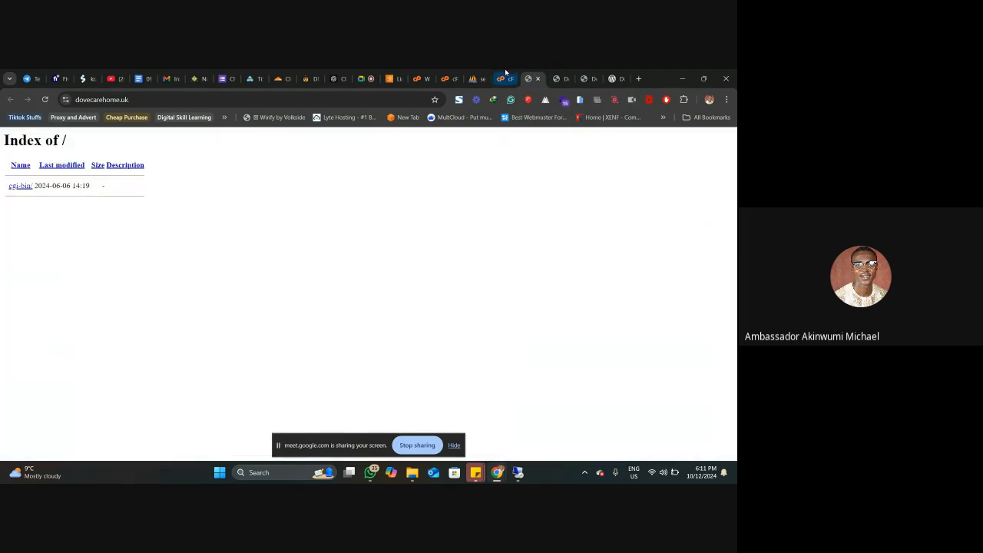
Step: Return to cPanel, search its tools for soft and open Site Software from the results
{"action": "left_click", "coordinate": [475, 77]}
{"action": "left_click", "coordinate": [449, 78]}
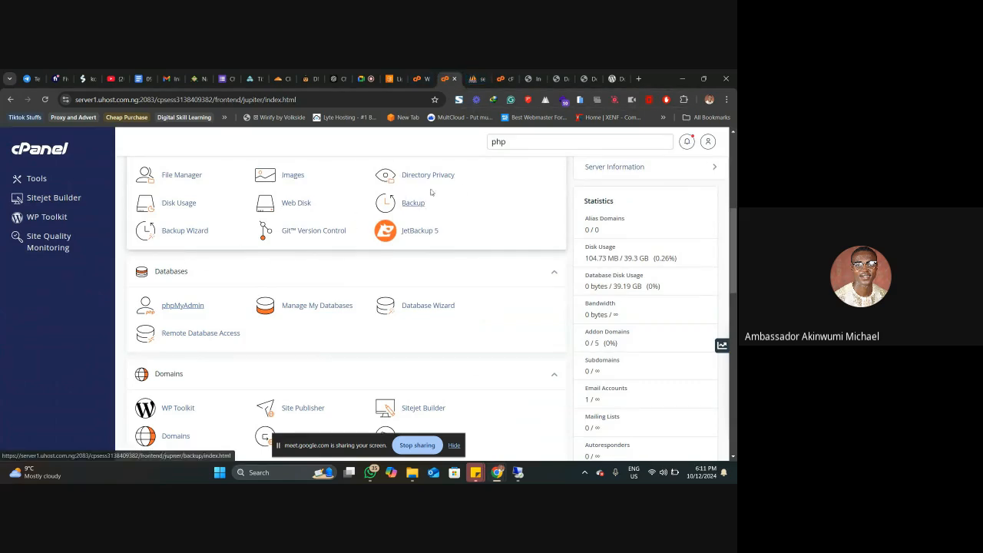
{"action": "double_click", "coordinate": [499, 141]}
{"action": "type", "text": "sof"}
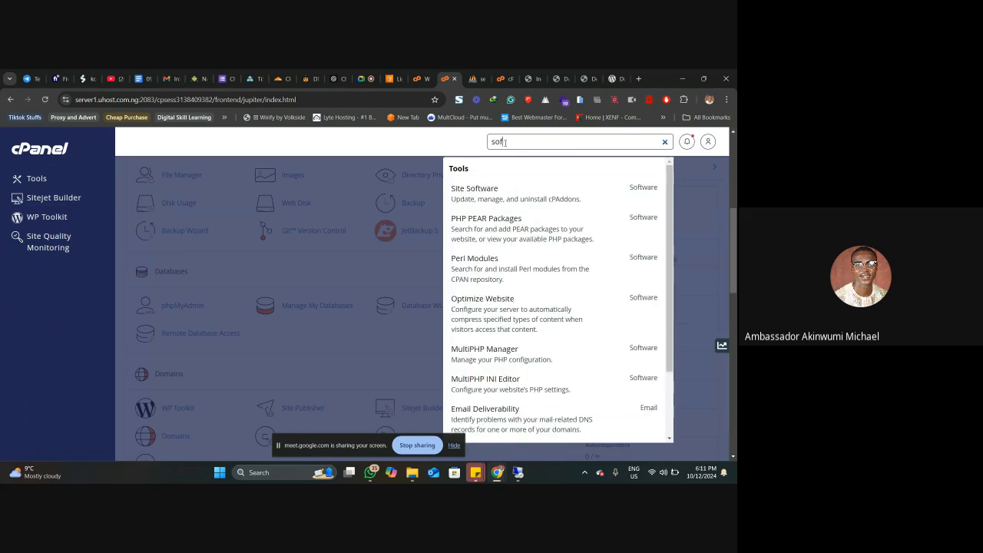
{"action": "type", "text": "t"}
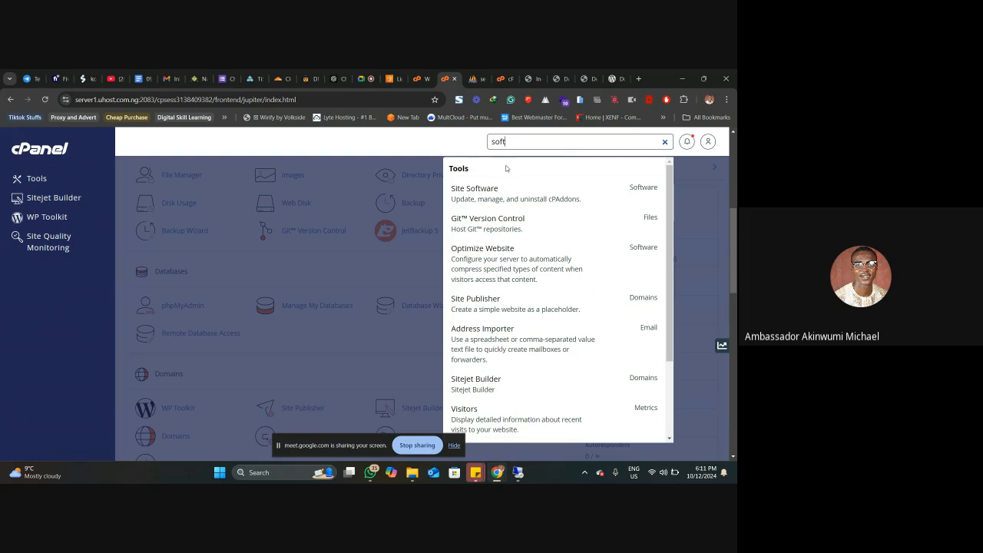
{"action": "scroll", "coordinate": [536, 238], "scroll_direction": "down", "scroll_amount": 2}
{"action": "scroll", "coordinate": [536, 238], "scroll_direction": "down", "scroll_amount": 2}
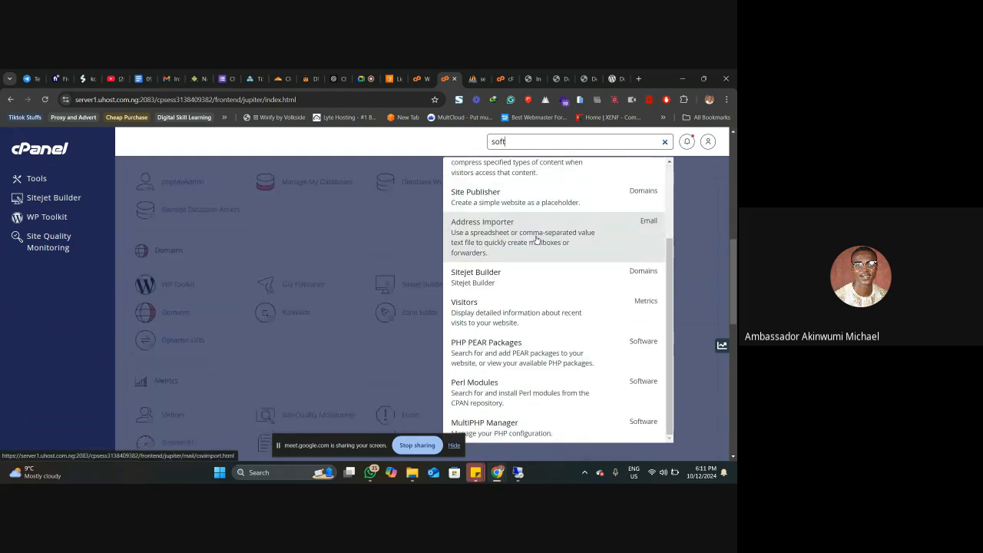
{"action": "scroll", "coordinate": [528, 222], "scroll_direction": "up", "scroll_amount": 2}
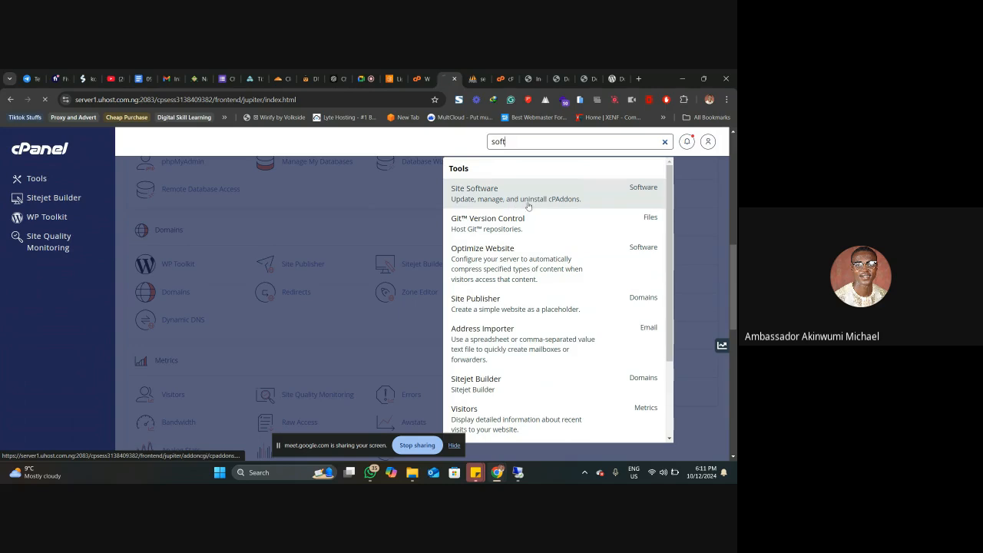
{"action": "left_click", "coordinate": [520, 194]}
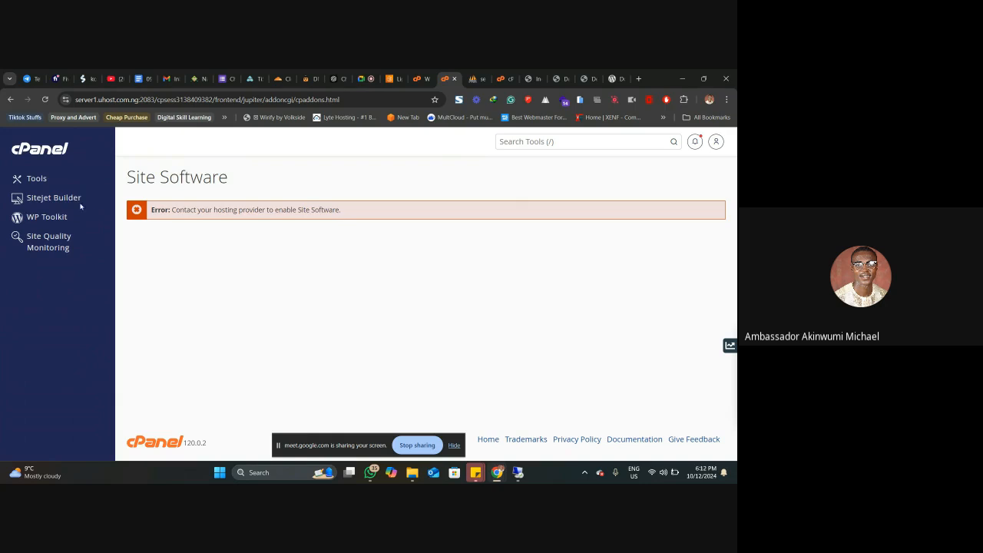
Step: Open WP Toolkit in cPanel and start a new WordPress installation
{"action": "left_click", "coordinate": [44, 218]}
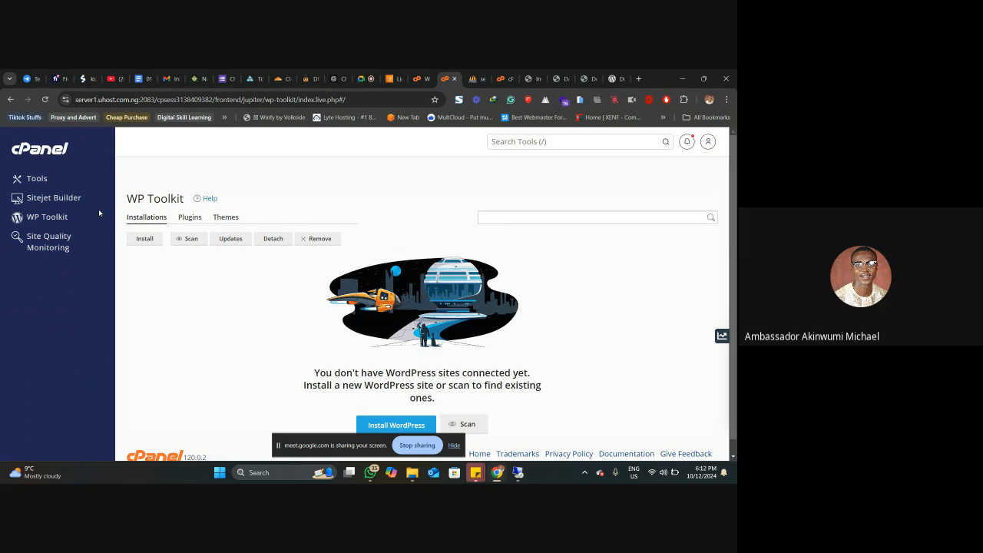
{"action": "scroll", "coordinate": [313, 306], "scroll_direction": "down", "scroll_amount": 1}
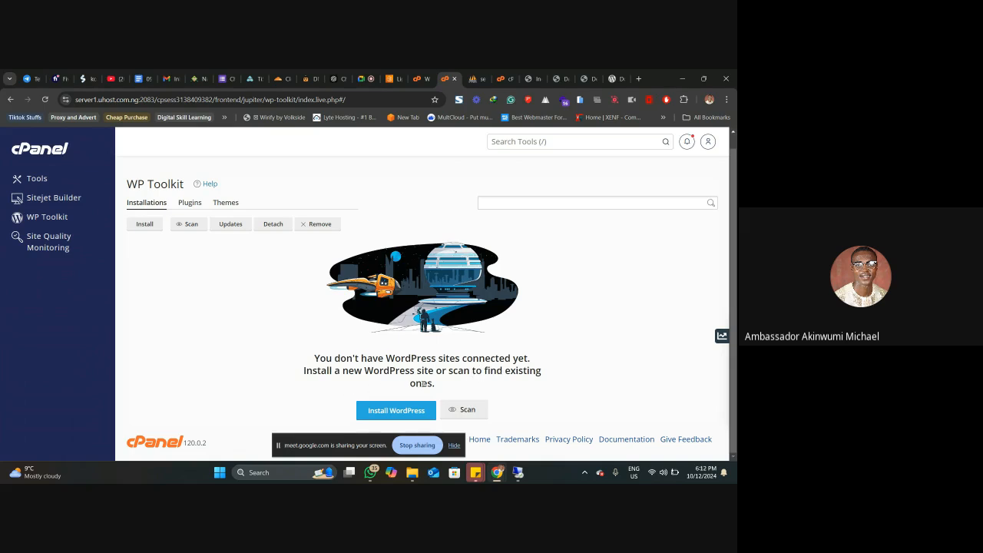
{"action": "left_click", "coordinate": [396, 411]}
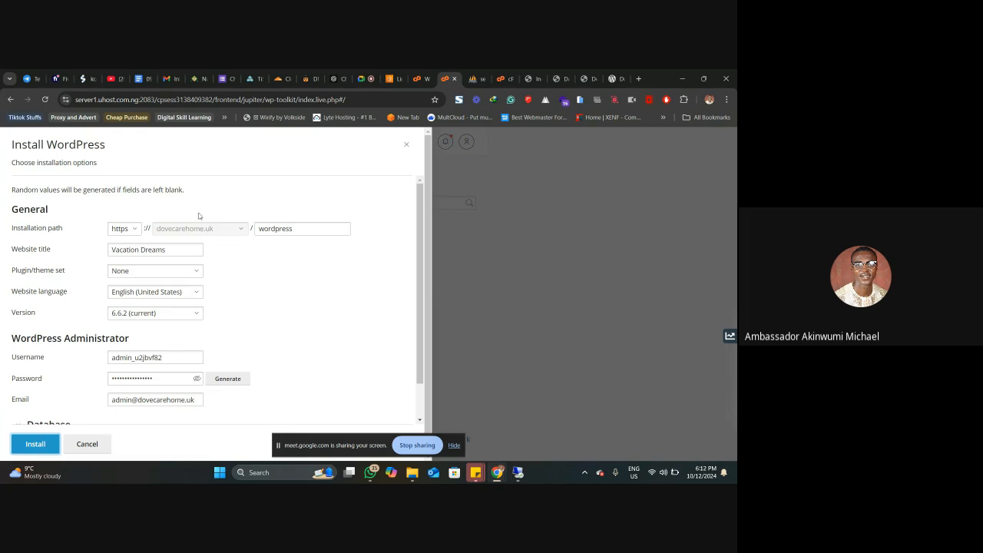
Step: Set the installation directory under dovecarehome.uk to newpeace, replacing the suggested folder name
{"action": "left_click", "coordinate": [265, 228]}
{"action": "double_click", "coordinate": [265, 228]}
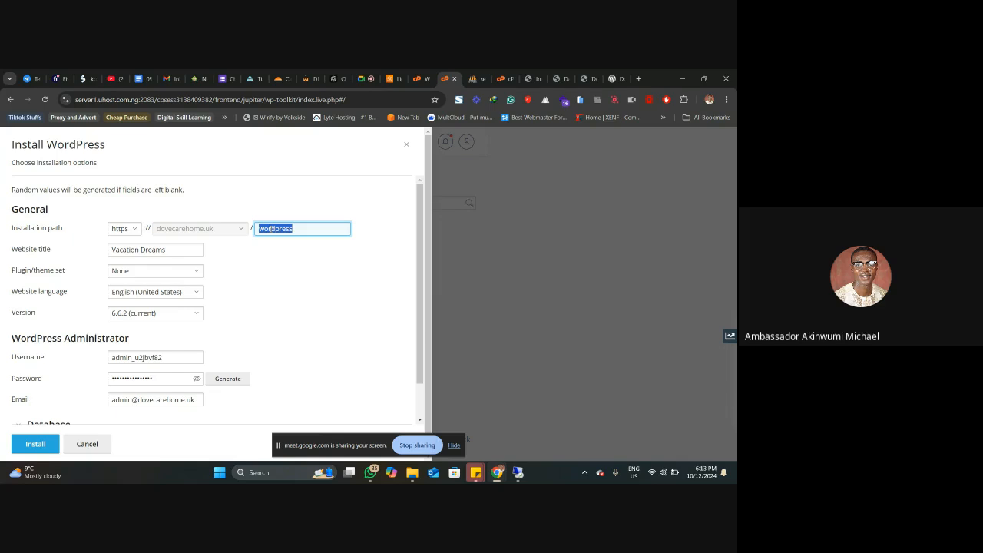
{"action": "type", "text": "new"}
{"action": "key", "text": "BackSpace"}
{"action": "key", "text": "BackSpace"}
{"action": "key", "text": "BackSpace"}
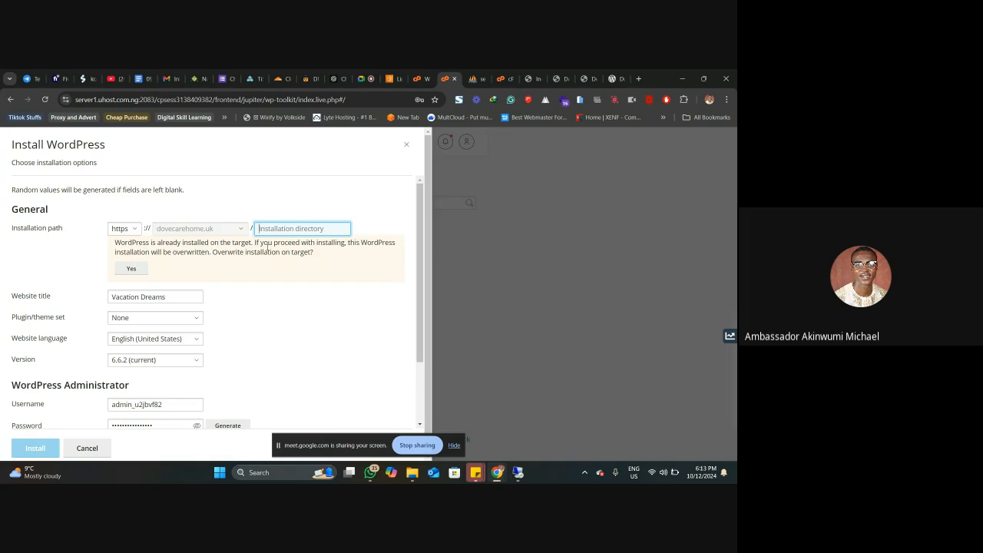
{"action": "type", "text": "newpeace"}
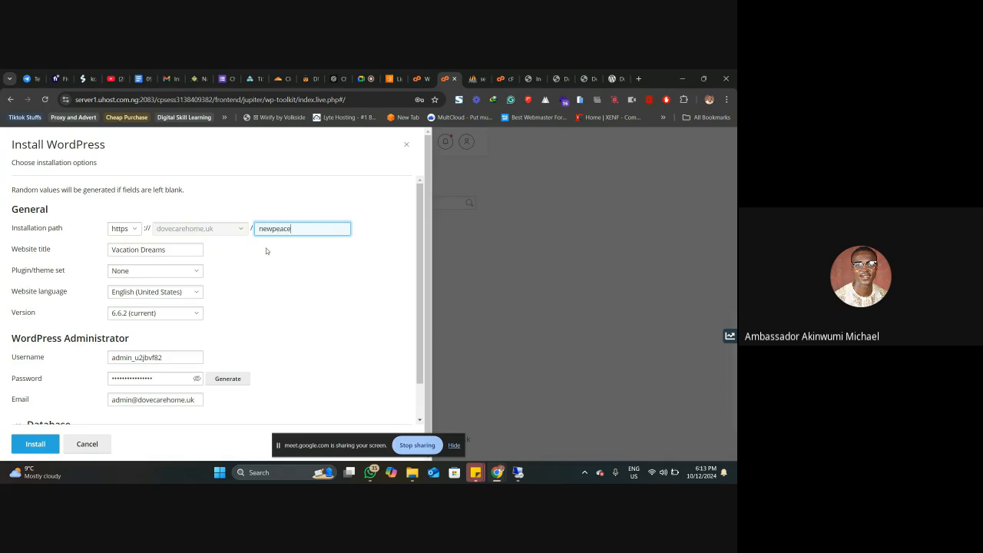
Step: Check the selectable WordPress versions and keep 6.6.2 (current) for the installation
{"action": "scroll", "coordinate": [243, 267], "scroll_direction": "down", "scroll_amount": 1}
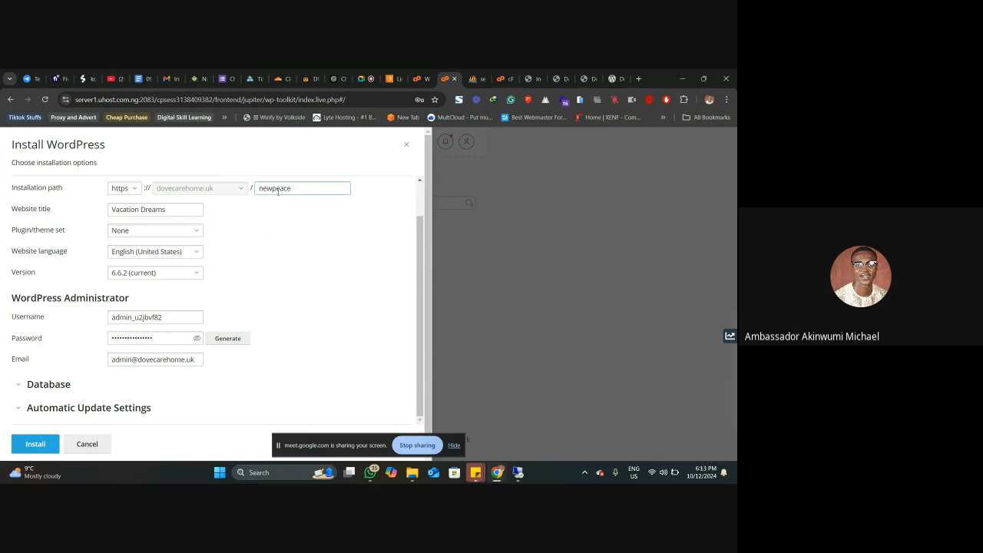
{"action": "left_click", "coordinate": [185, 278]}
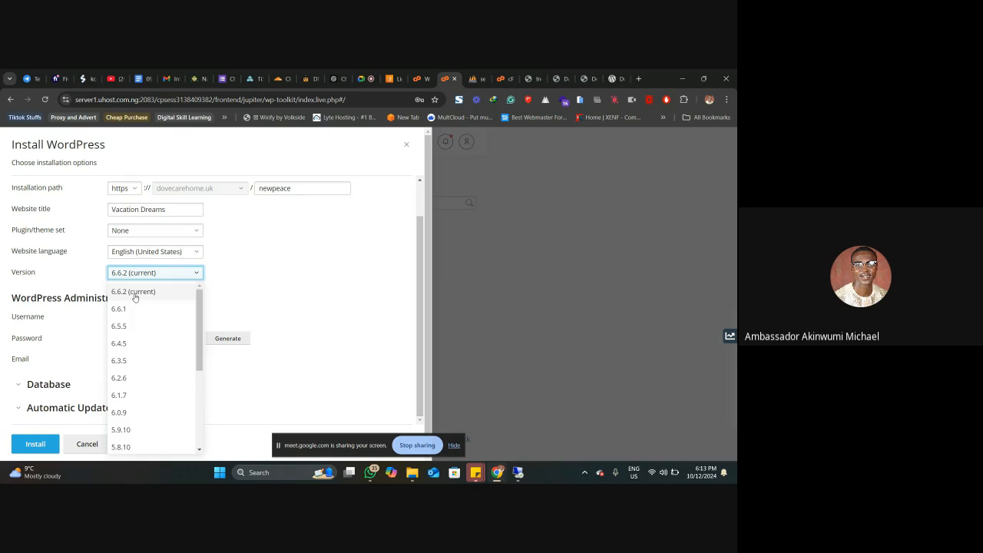
{"action": "left_click", "coordinate": [211, 295]}
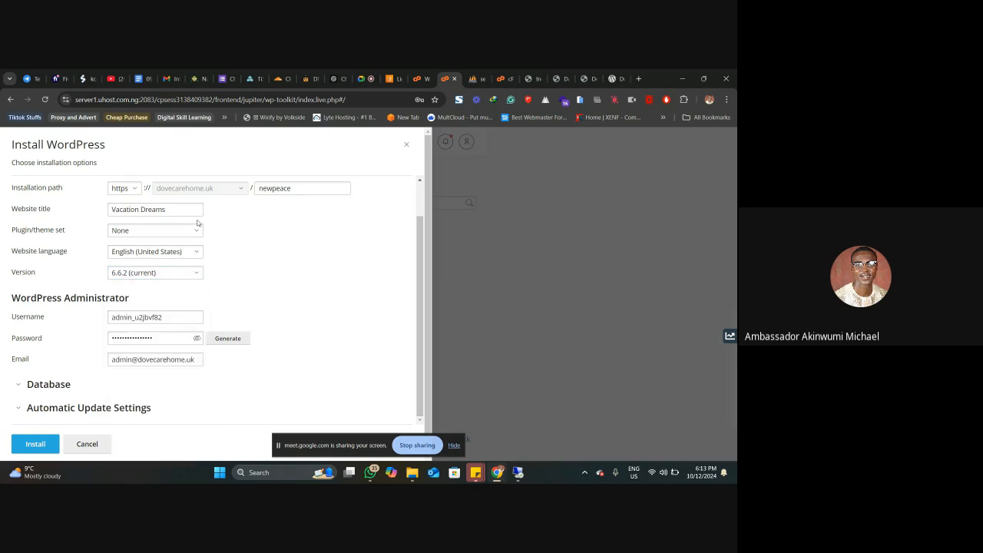
Step: Reveal the WordPress administrator's generated password and check it together with the username
{"action": "scroll", "coordinate": [164, 324], "scroll_direction": "down", "scroll_amount": 1}
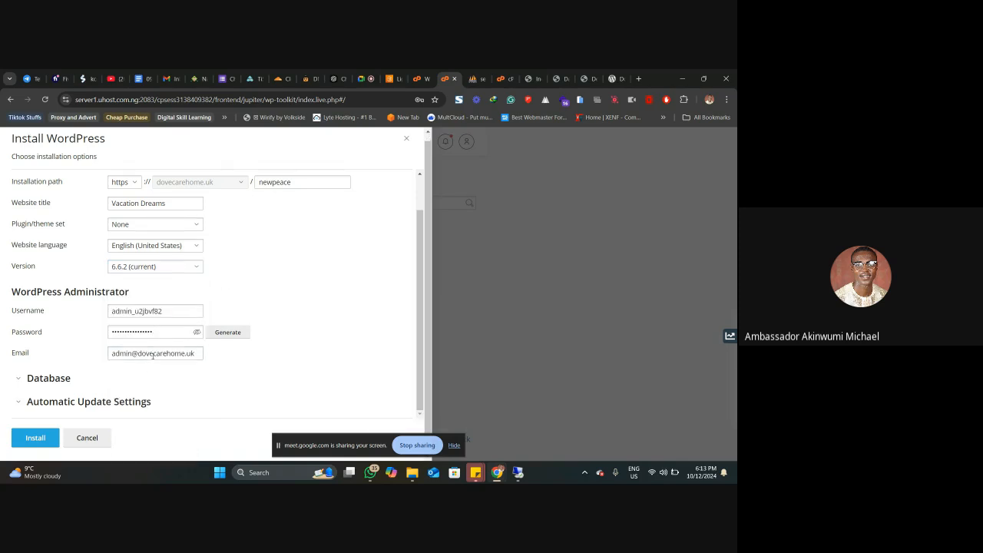
{"action": "left_click", "coordinate": [196, 331]}
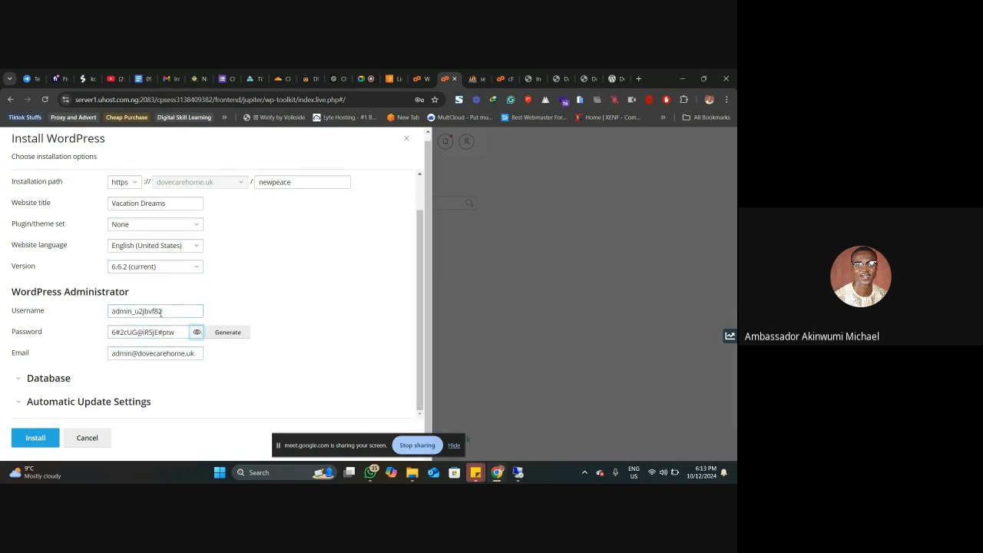
{"action": "left_click", "coordinate": [168, 310]}
{"action": "left_click", "coordinate": [171, 312]}
{"action": "left_click", "coordinate": [177, 334]}
Step: Expand the installation's Database settings, review the database name, table prefix and user fields, and collapse the section
{"action": "left_click", "coordinate": [46, 379]}
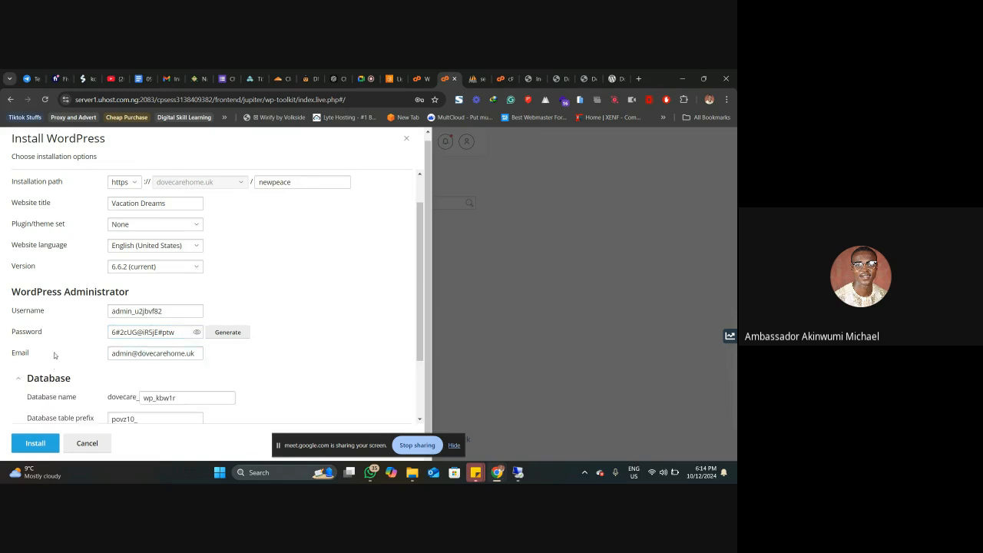
{"action": "scroll", "coordinate": [114, 345], "scroll_direction": "down", "scroll_amount": 2}
{"action": "left_click", "coordinate": [148, 333]}
{"action": "scroll", "coordinate": [126, 338], "scroll_direction": "down", "scroll_amount": 1}
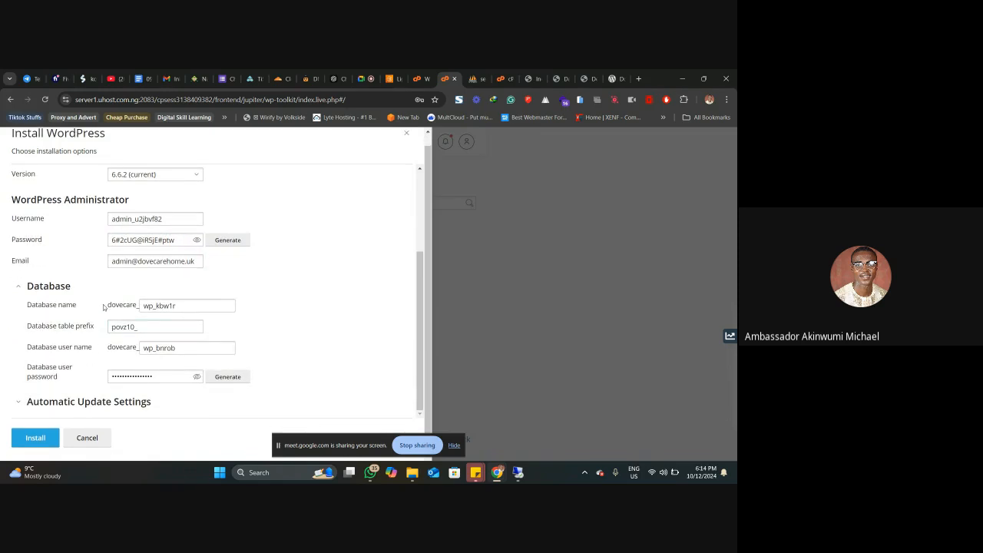
{"action": "left_click", "coordinate": [57, 291]}
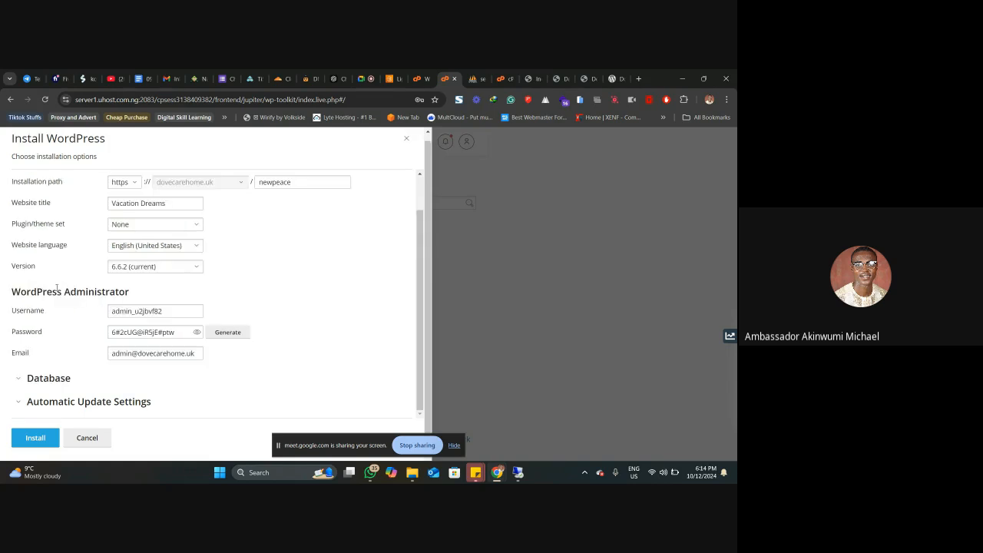
Step: Review the Automatic Update Settings for core and plugins, and recheck the general installation options
{"action": "left_click", "coordinate": [82, 403]}
{"action": "scroll", "coordinate": [86, 353], "scroll_direction": "down", "scroll_amount": 5}
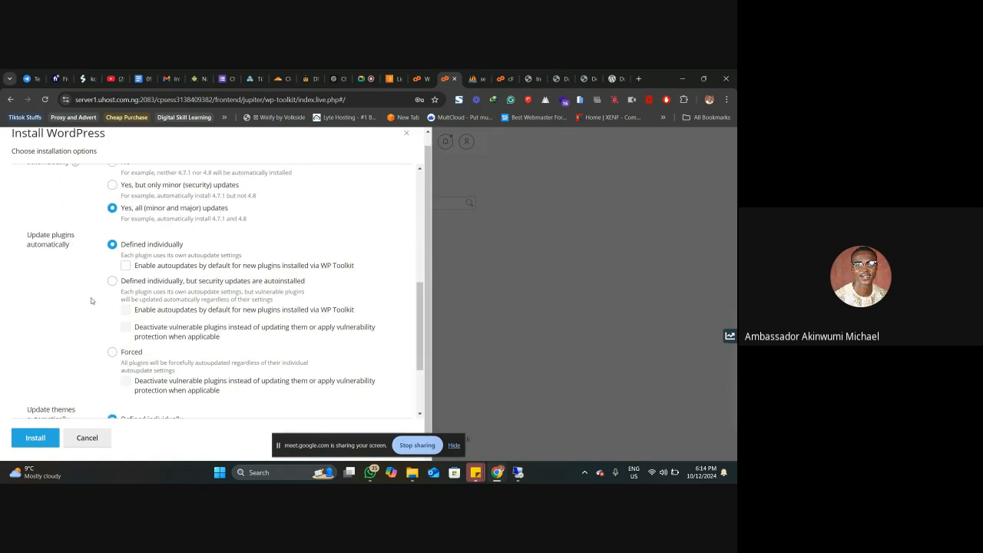
{"action": "scroll", "coordinate": [91, 301], "scroll_direction": "up", "scroll_amount": 3}
{"action": "scroll", "coordinate": [64, 230], "scroll_direction": "up", "scroll_amount": 5}
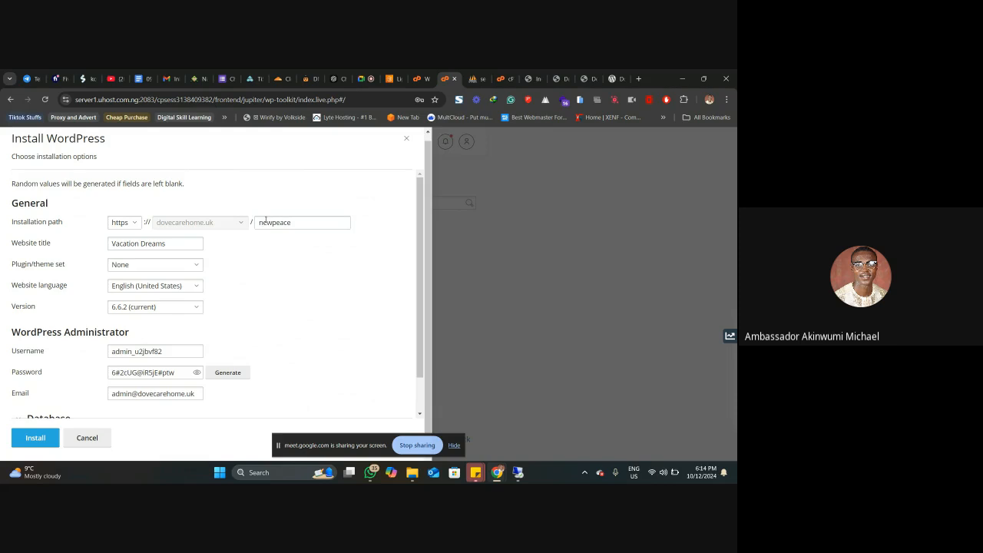
{"action": "scroll", "coordinate": [273, 296], "scroll_direction": "down", "scroll_amount": 1}
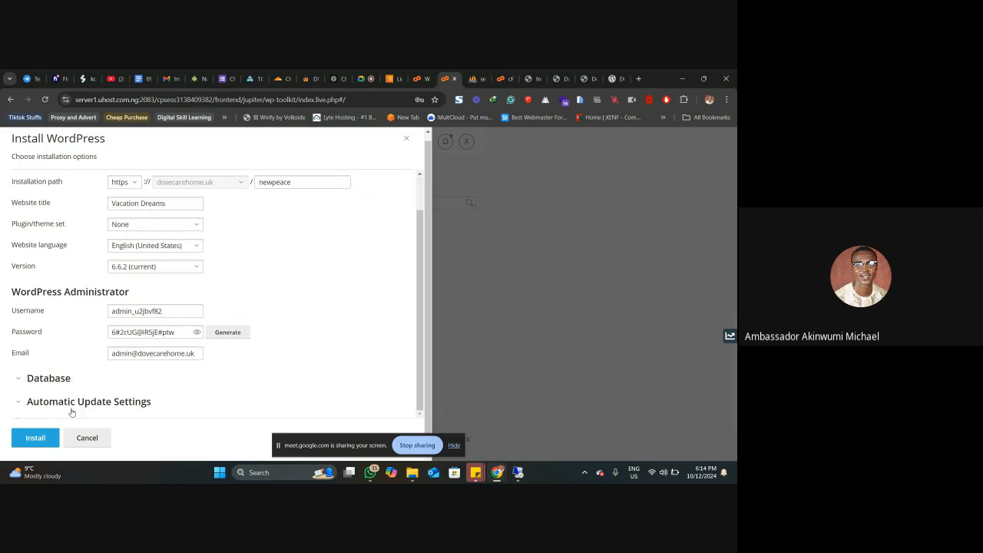
Step: Install WordPress with the chosen options, dismiss the browser's password-saving offer and decline installing plugins
{"action": "left_click", "coordinate": [30, 438]}
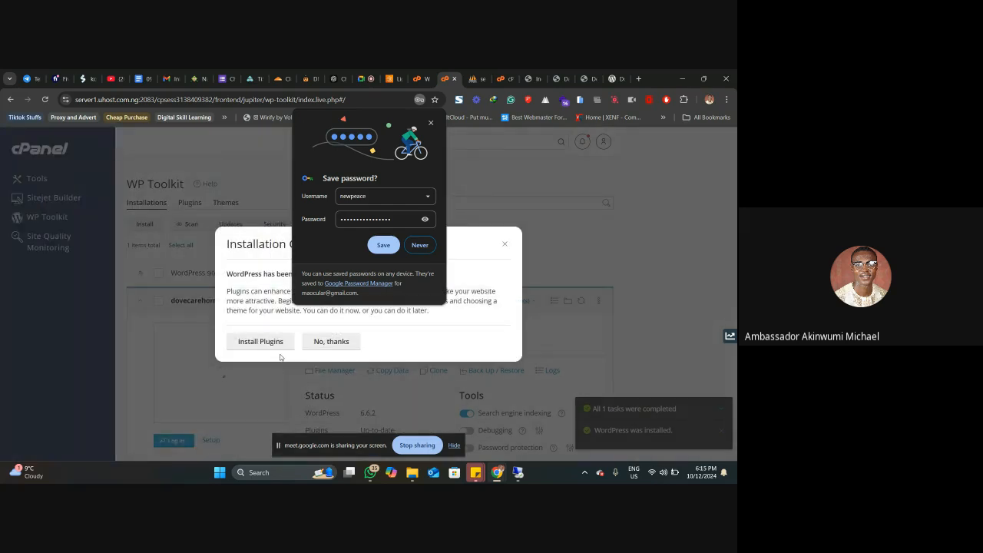
{"action": "left_click", "coordinate": [432, 124]}
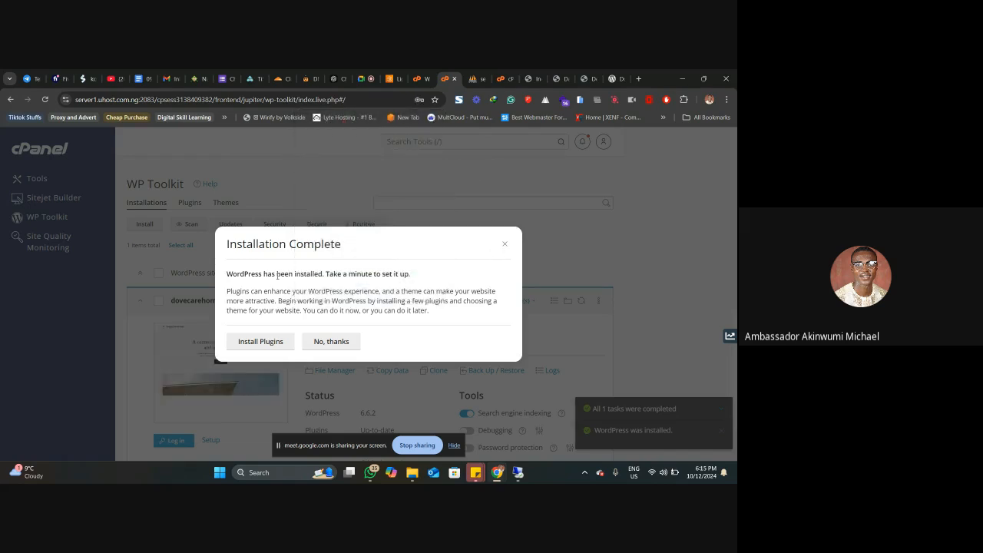
{"action": "left_click", "coordinate": [331, 340]}
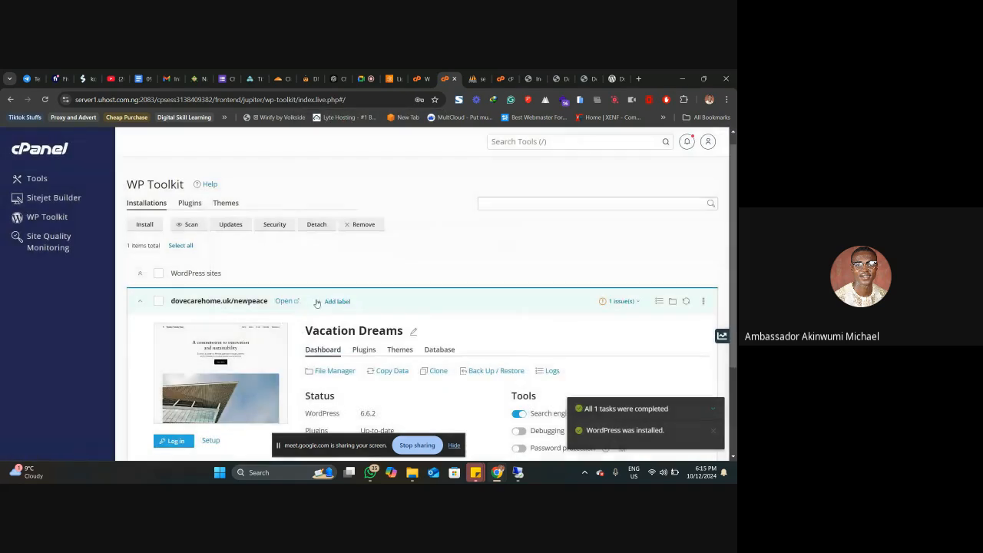
Step: View the newly installed dovecarehome.uk/newpeace website's front page, and log in to its WordPress dashboard from WP Toolkit
{"action": "scroll", "coordinate": [283, 243], "scroll_direction": "down", "scroll_amount": 3}
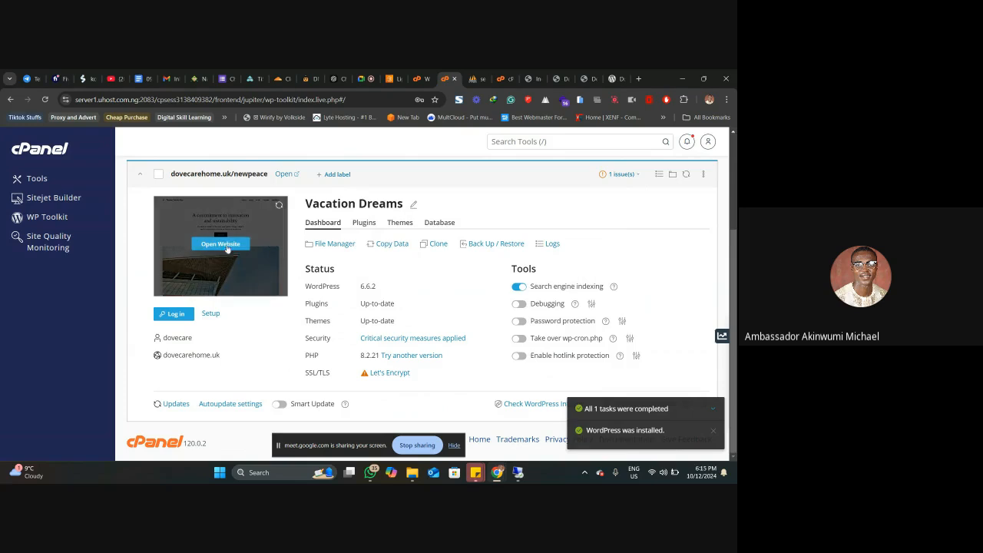
{"action": "left_click", "coordinate": [224, 245]}
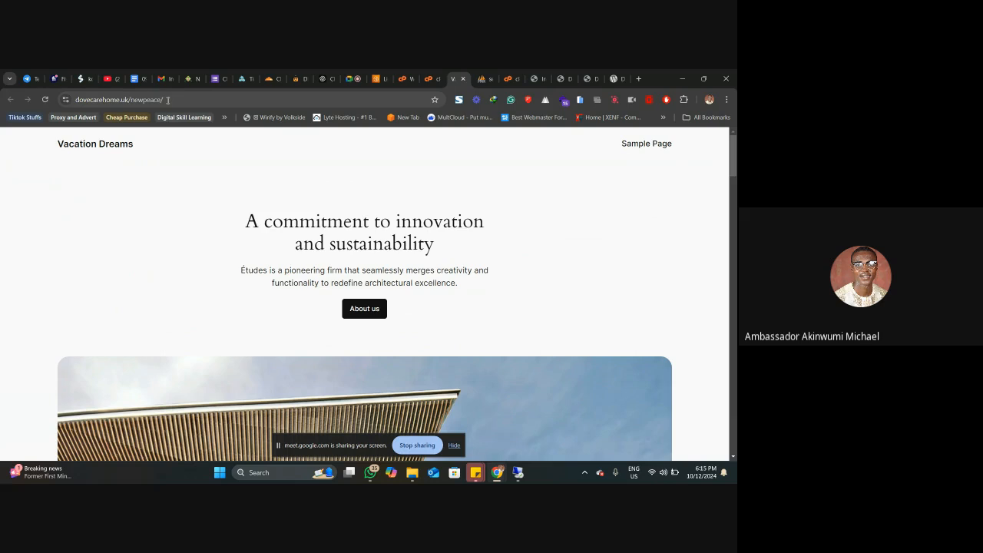
{"action": "key", "text": "ctrl+w"}
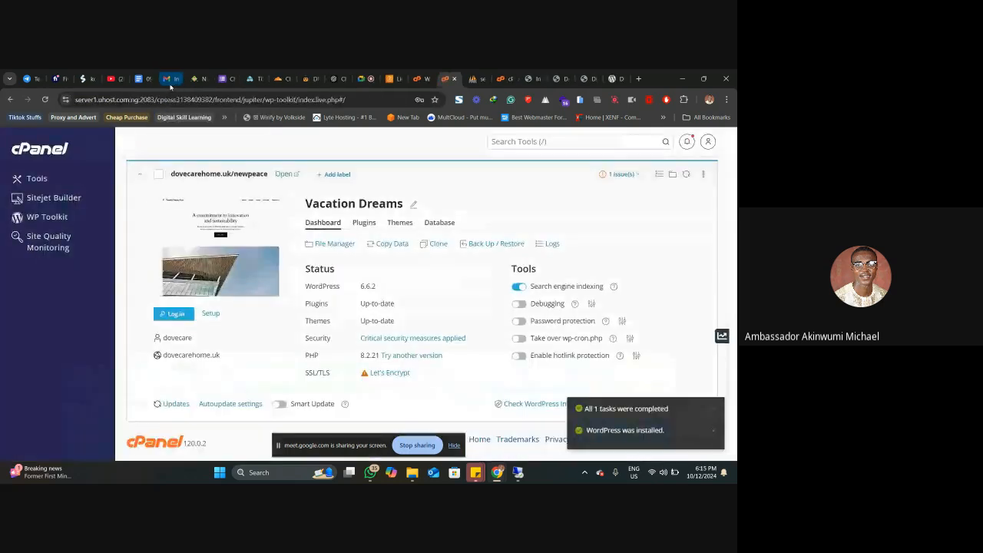
{"action": "left_click", "coordinate": [174, 315]}
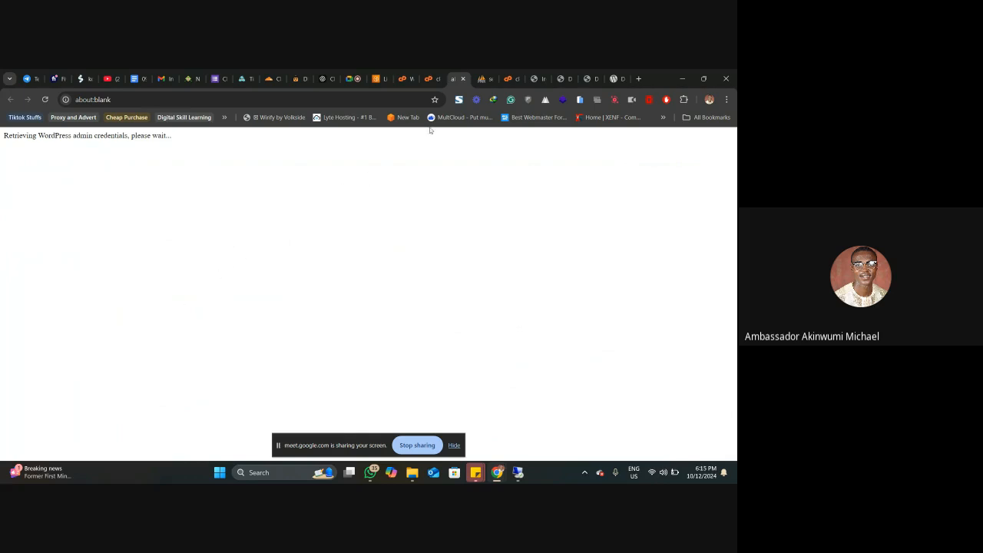
Step: Reload phpMyAdmin's database list to check for the new installation's database, and close that phpMyAdmin session
{"action": "left_click", "coordinate": [482, 78]}
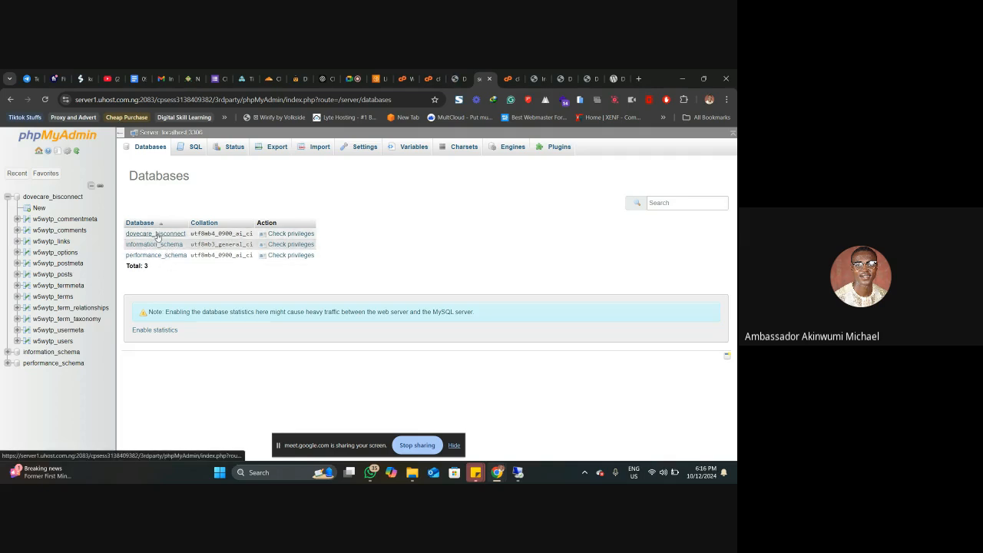
{"action": "left_click", "coordinate": [45, 99]}
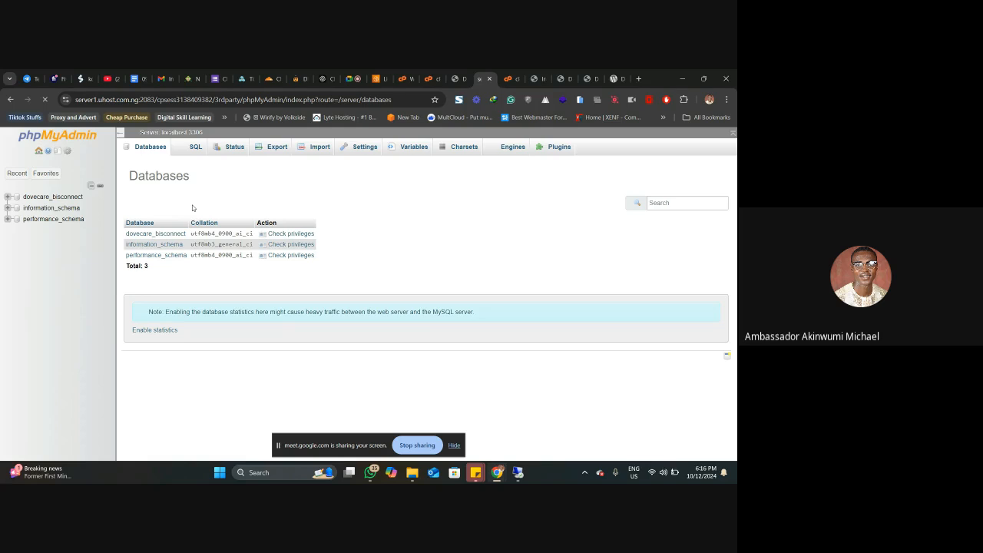
{"action": "left_click", "coordinate": [165, 148]}
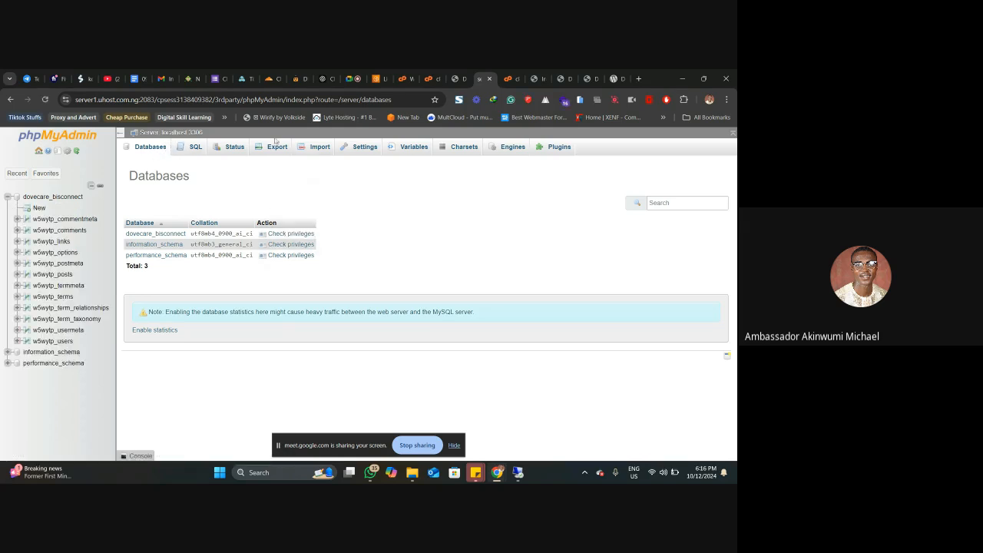
{"action": "left_click", "coordinate": [459, 75]}
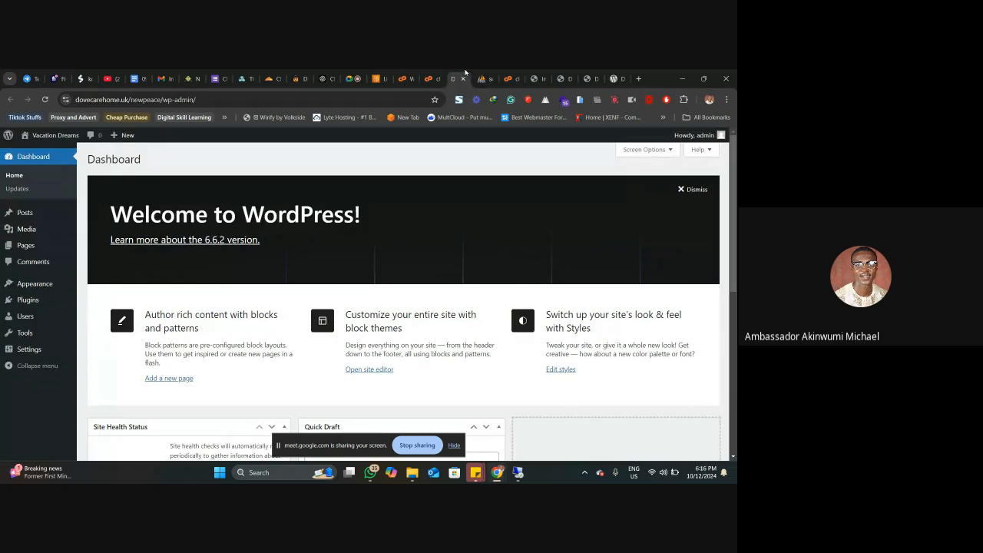
{"action": "left_click", "coordinate": [483, 78]}
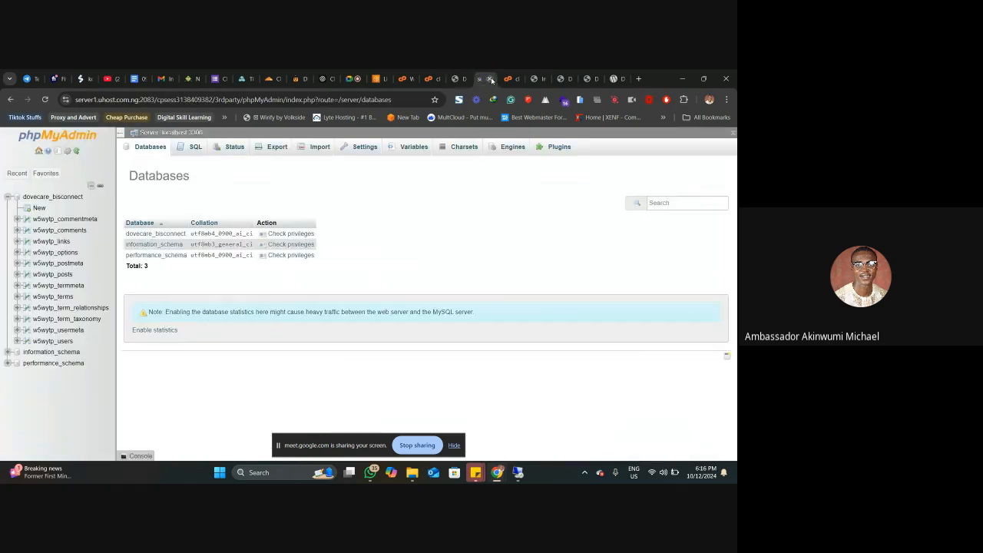
{"action": "left_click", "coordinate": [490, 78]}
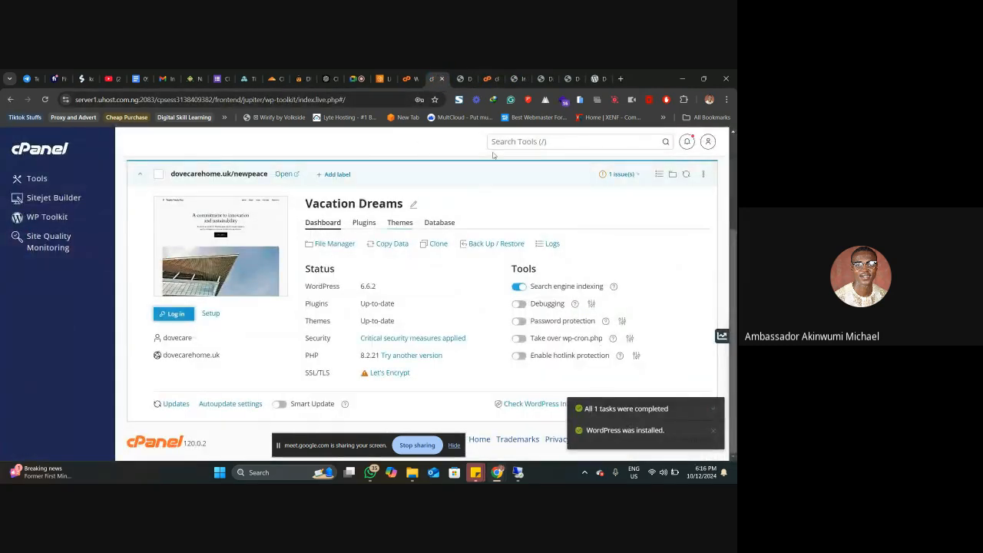
Step: Open cPanel's Manage My Databases and examine the current databases and database users, including those of the WP Toolkit installation
{"action": "left_click", "coordinate": [505, 141]}
{"action": "type", "text": "ata"}
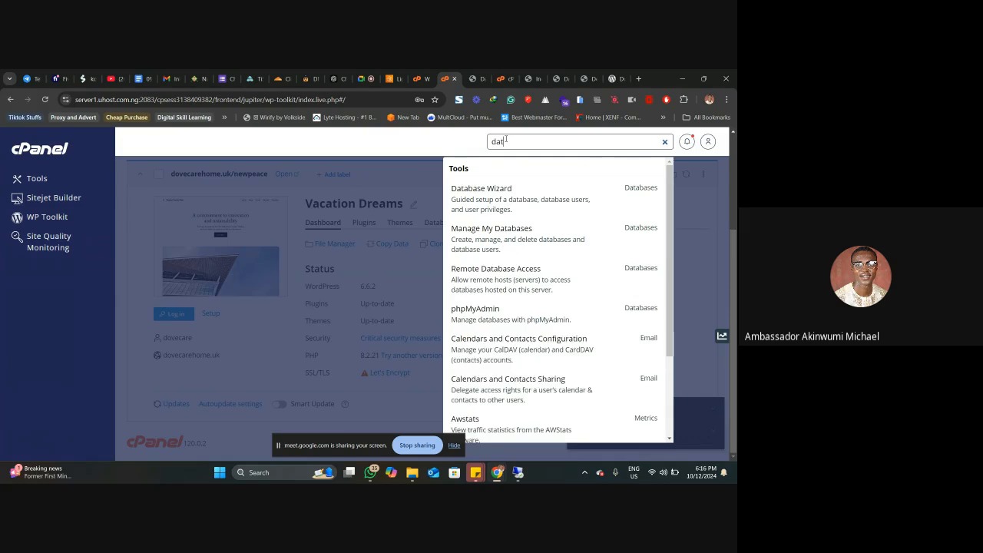
{"action": "left_click", "coordinate": [505, 238]}
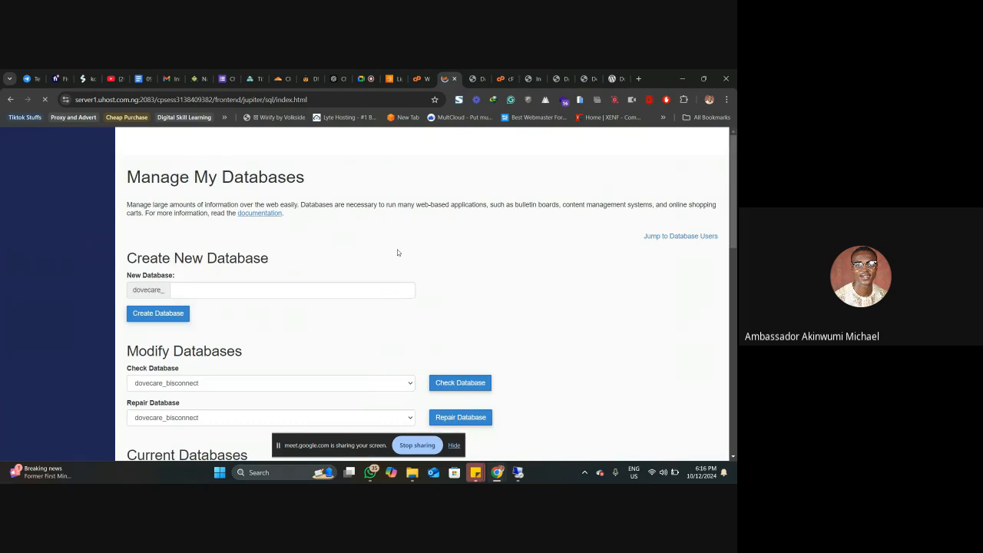
{"action": "scroll", "coordinate": [397, 252], "scroll_direction": "down", "scroll_amount": 5}
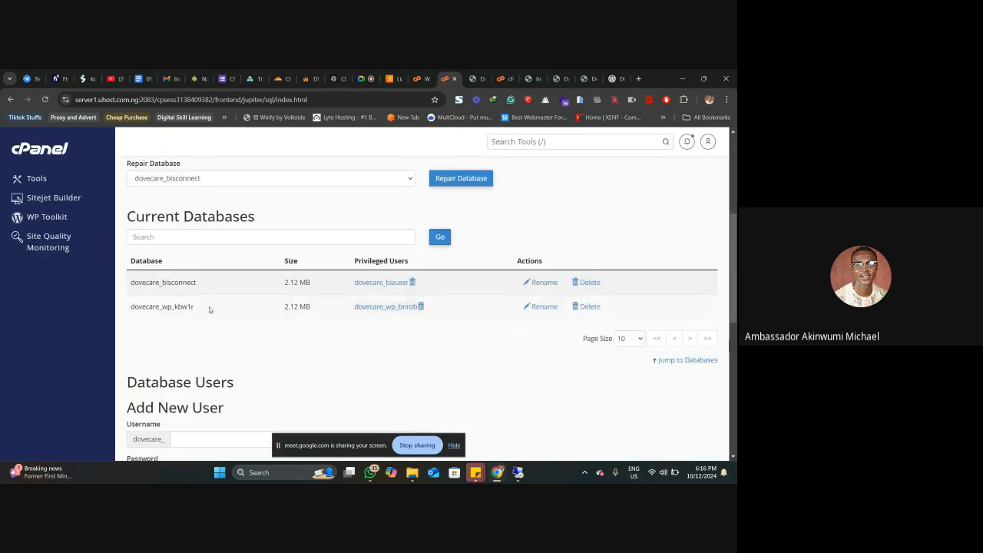
{"action": "left_click_drag", "start_coordinate": [142, 282], "coordinate": [162, 283]}
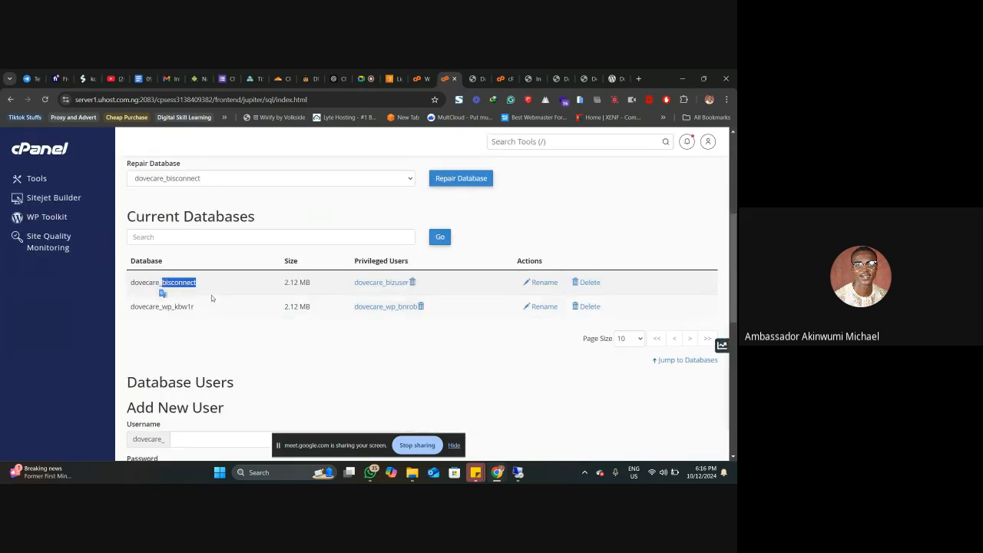
{"action": "double_click", "coordinate": [184, 283]}
{"action": "double_click", "coordinate": [178, 306]}
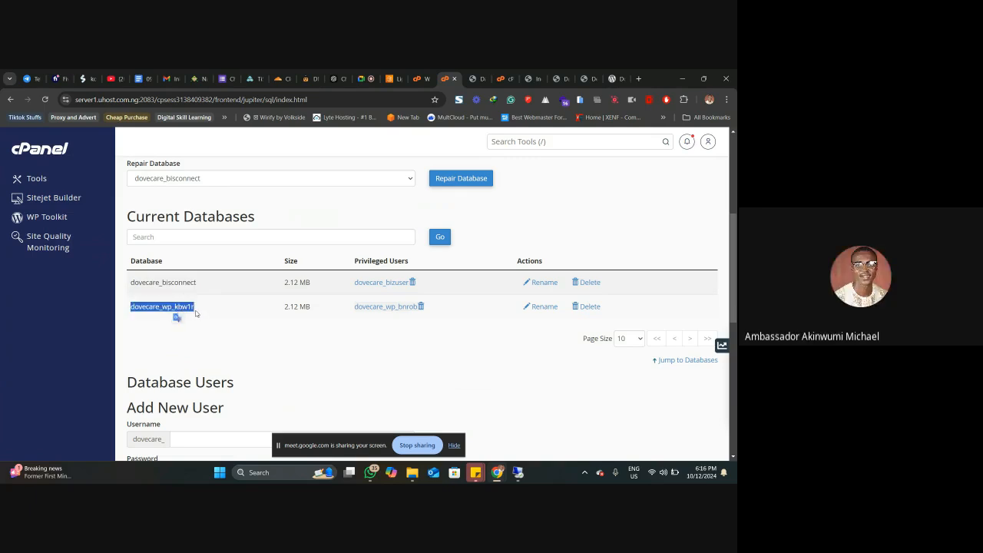
{"action": "scroll", "coordinate": [192, 310], "scroll_direction": "down", "scroll_amount": 5}
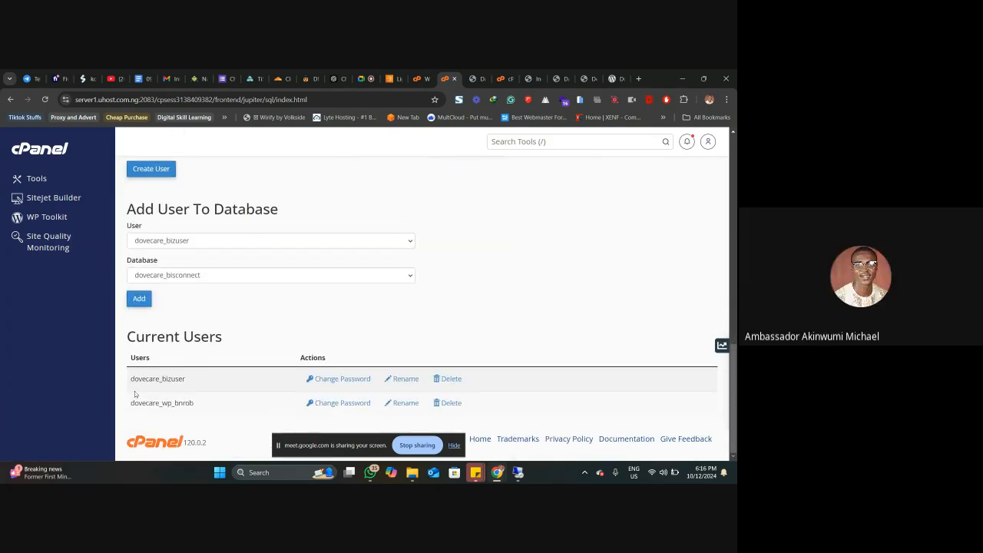
{"action": "double_click", "coordinate": [172, 403]}
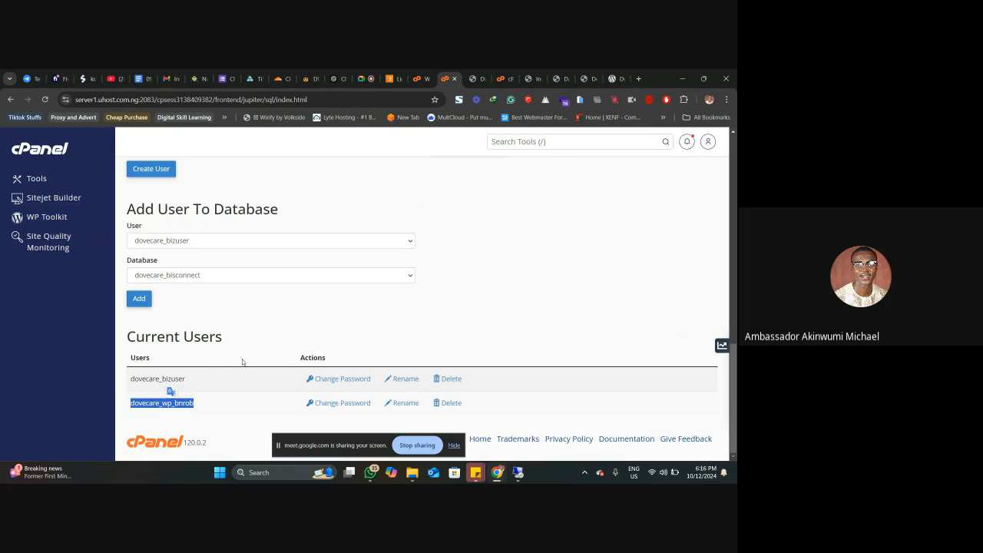
Step: Search cPanel's tools for "php", open phpMyAdmin, and expand the dovecare group to check its databases
{"action": "scroll", "coordinate": [322, 271], "scroll_direction": "up", "scroll_amount": 4}
{"action": "left_click", "coordinate": [496, 141]}
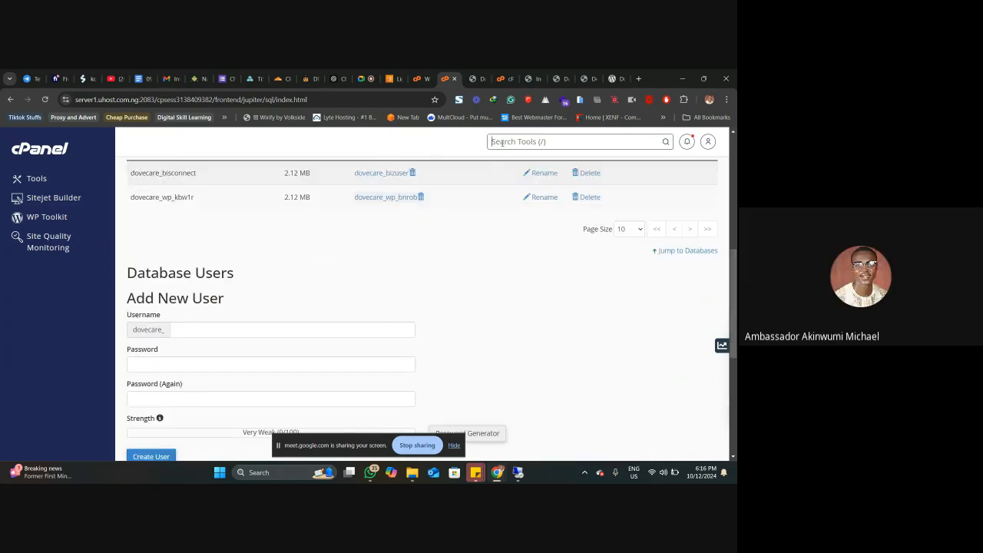
{"action": "type", "text": "php"}
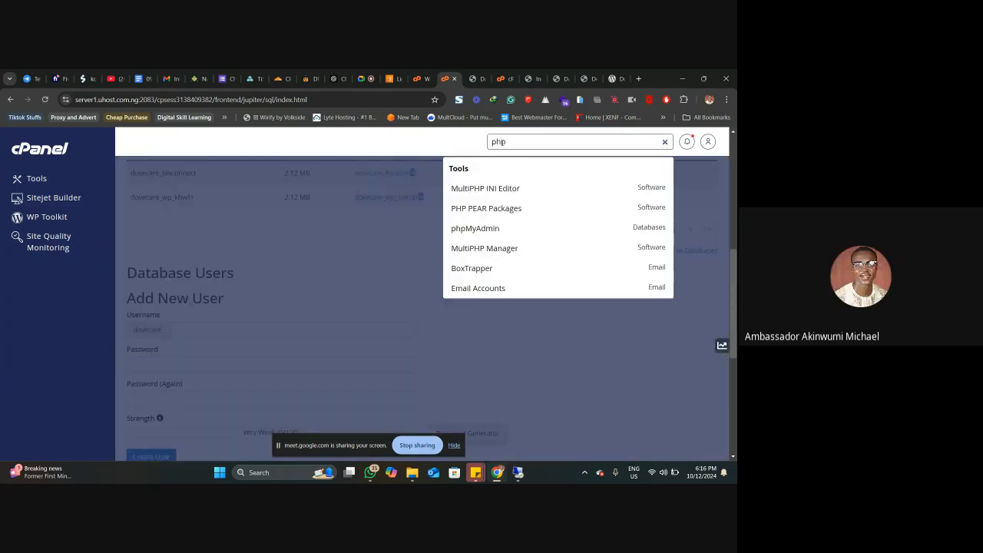
{"action": "left_click", "coordinate": [487, 228]}
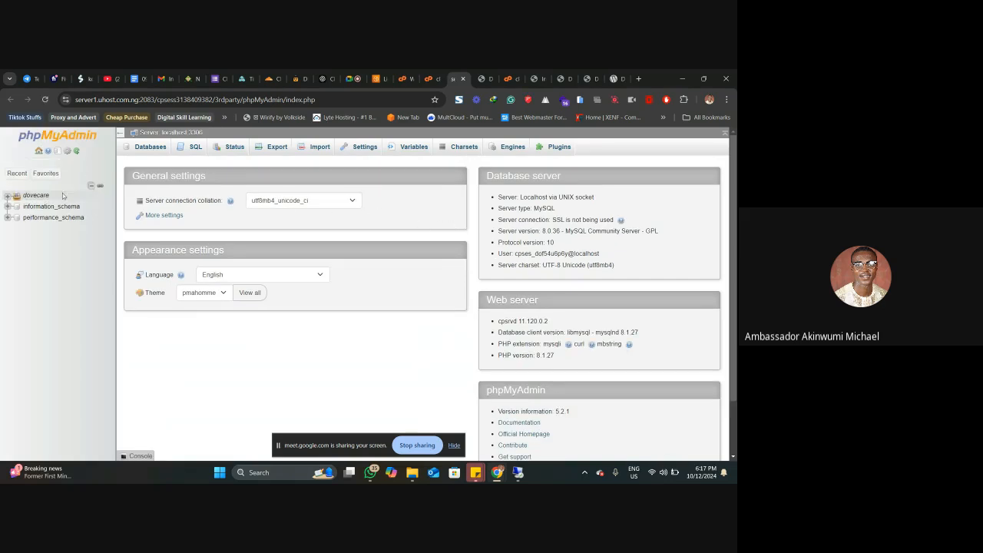
{"action": "left_click", "coordinate": [7, 196]}
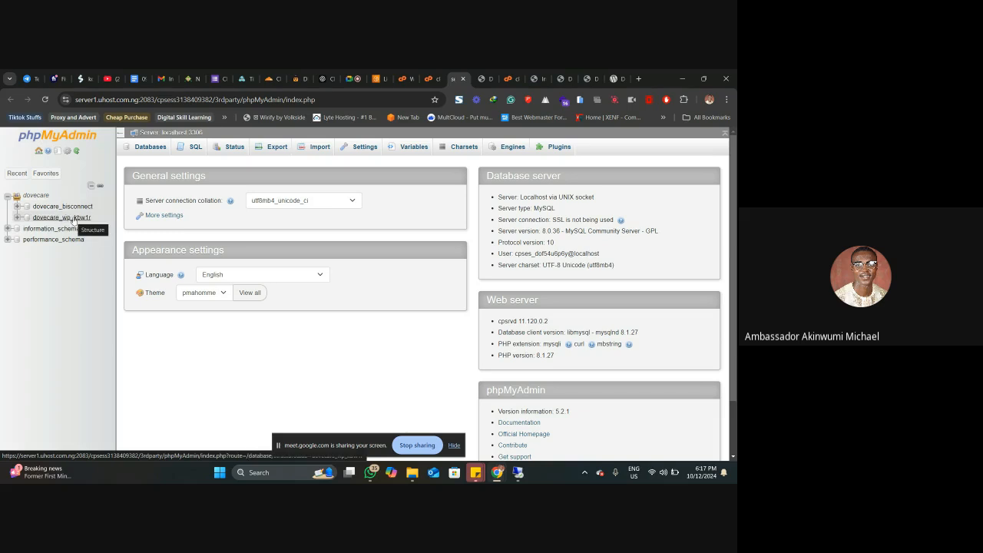
{"action": "left_click", "coordinate": [428, 78]}
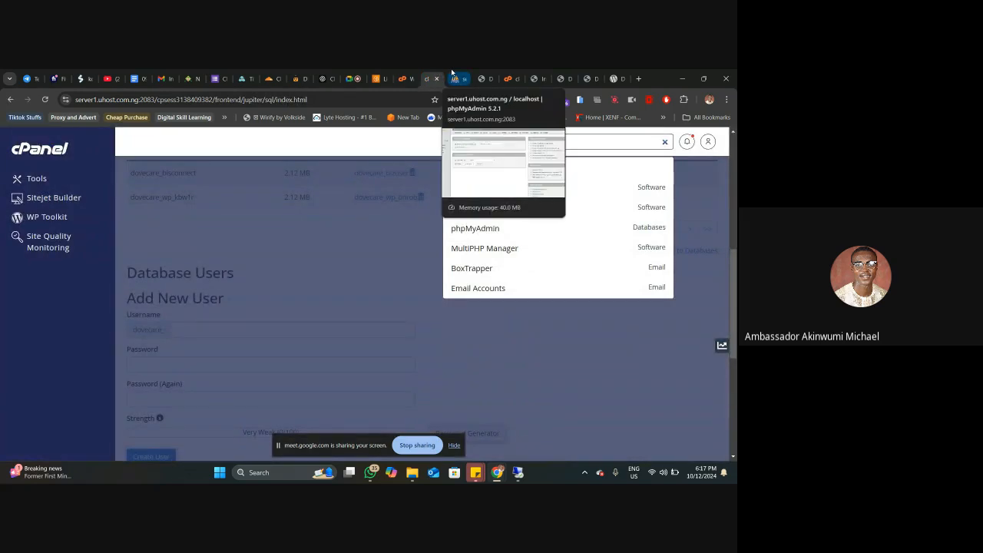
{"action": "left_click", "coordinate": [453, 74]}
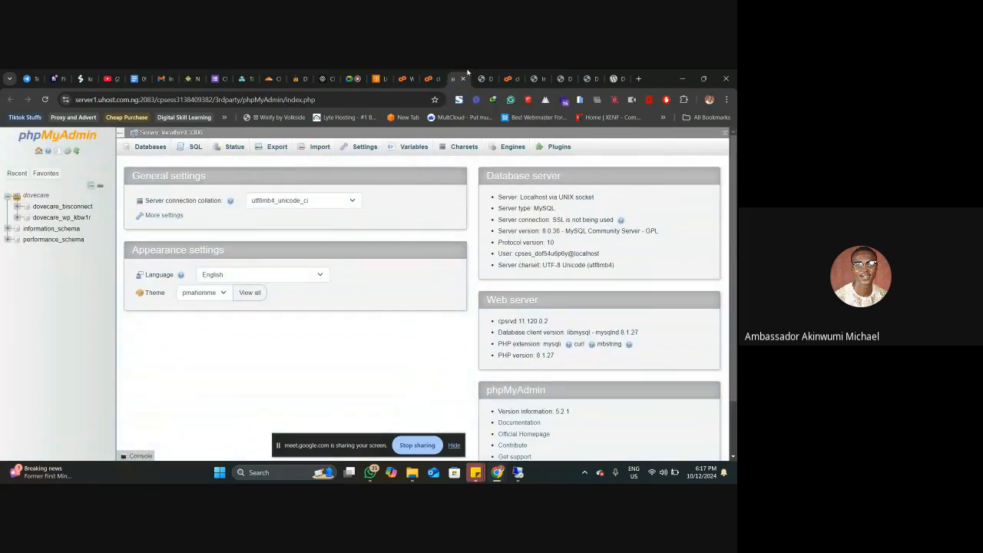
Step: Return to the newpeace site's WordPress dashboard, and switch to the Google Meet call
{"action": "left_click", "coordinate": [483, 78]}
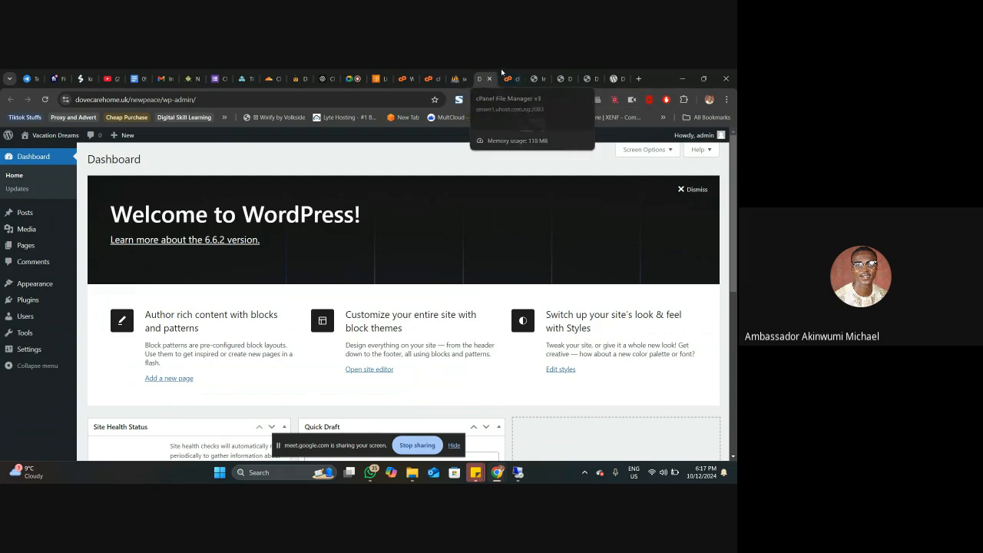
{"action": "left_click", "coordinate": [350, 79]}
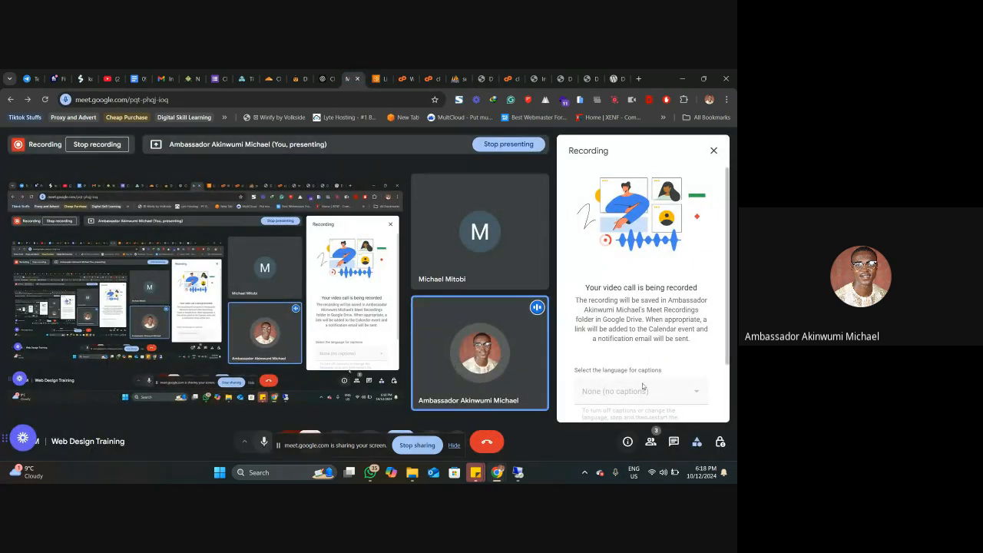